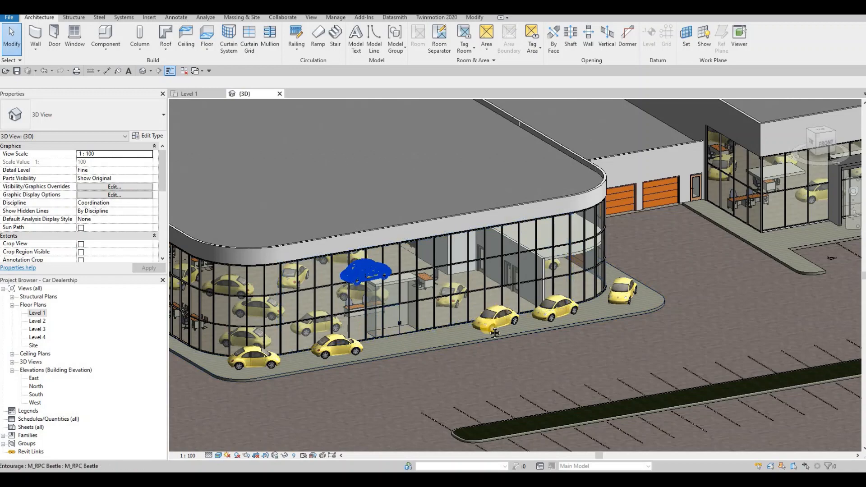
pyautogui.moveTo(488, 317); pyautogui.dragTo(475, 330, button='middle')
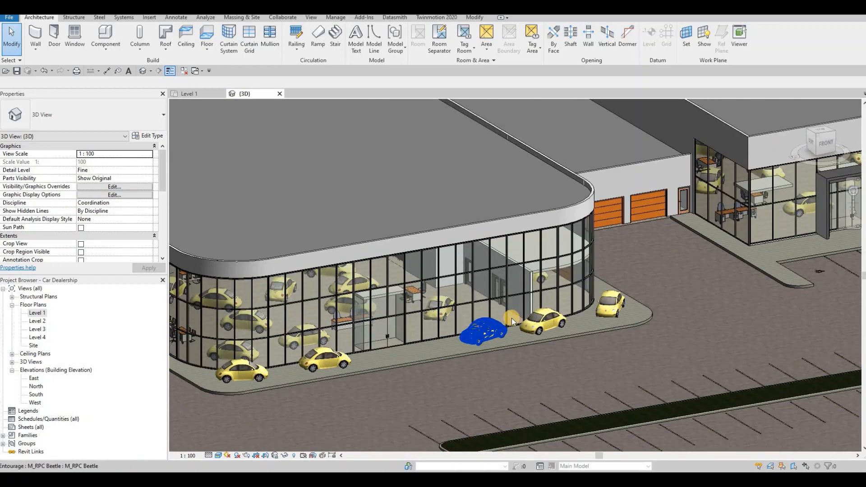
pyautogui.scroll(-3, 511, 318)
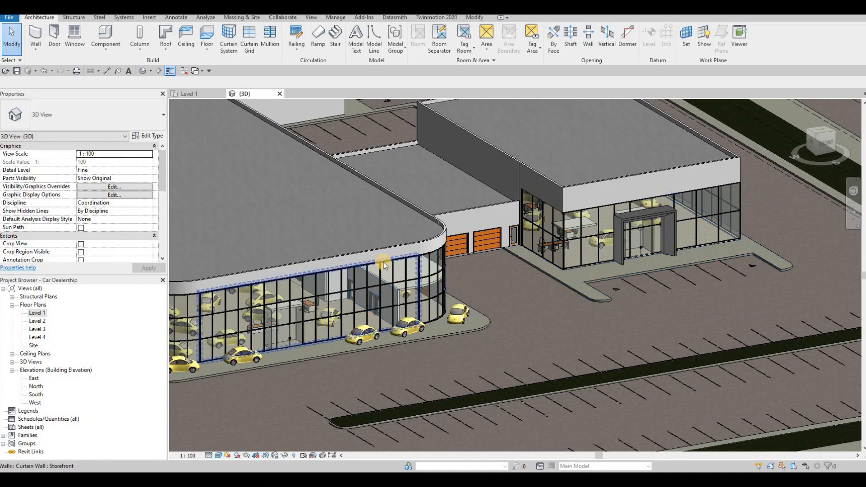
pyautogui.scroll(4, 384, 262)
pyautogui.scroll(-3, 394, 262)
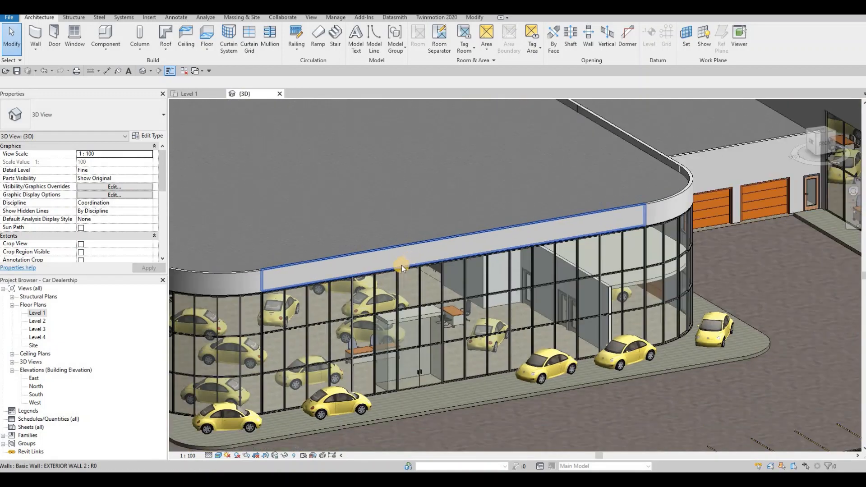
pyautogui.scroll(3, 401, 265)
pyautogui.moveTo(397, 266); pyautogui.dragTo(426, 249, button='middle')
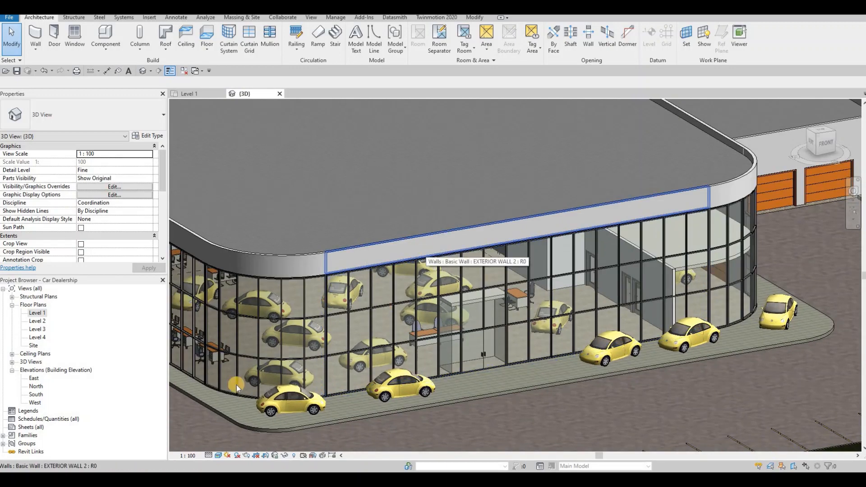
# - Open the Level 1 floor plan and set its view range's View Depth offset to -200
pyautogui.doubleClick(36, 313)
pyautogui.scroll(2, 399, 297)
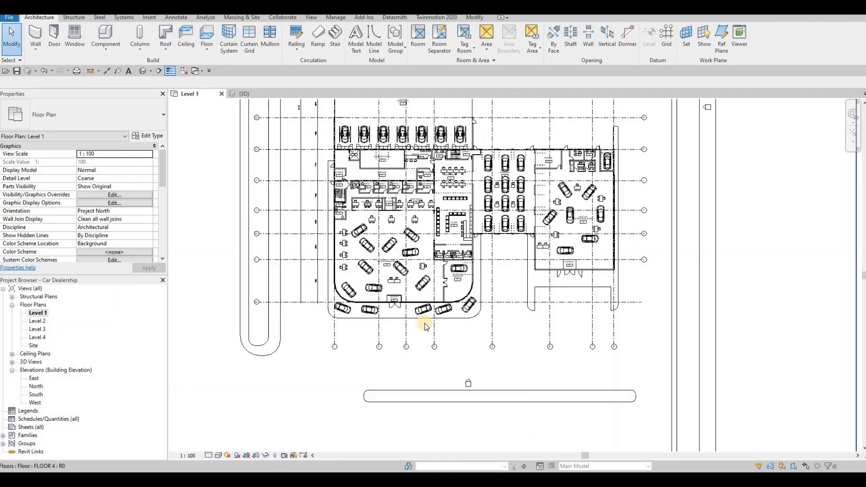
pyautogui.scroll(2, 390, 295)
pyautogui.scroll(-4, 389, 357)
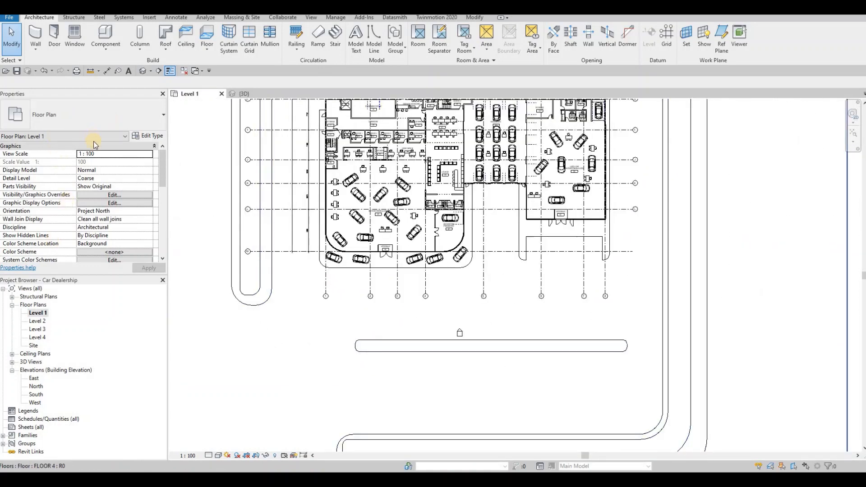
pyautogui.scroll(-5, 97, 197)
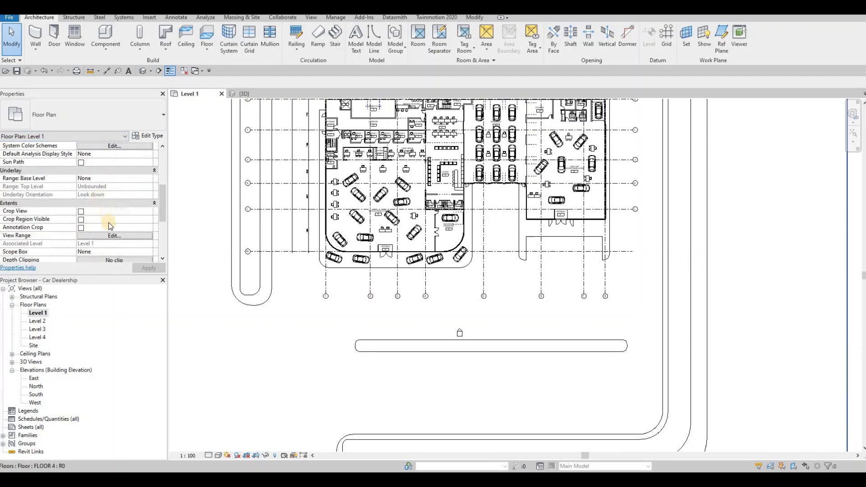
pyautogui.click(111, 237)
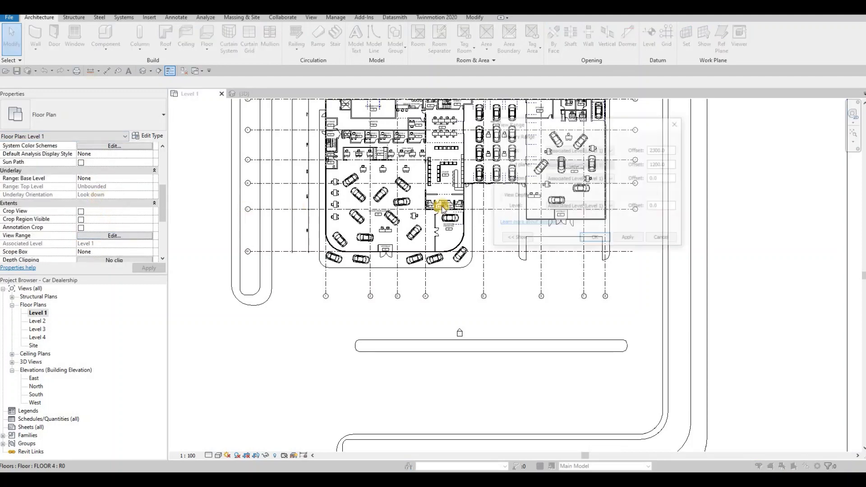
pyautogui.press('Tab')
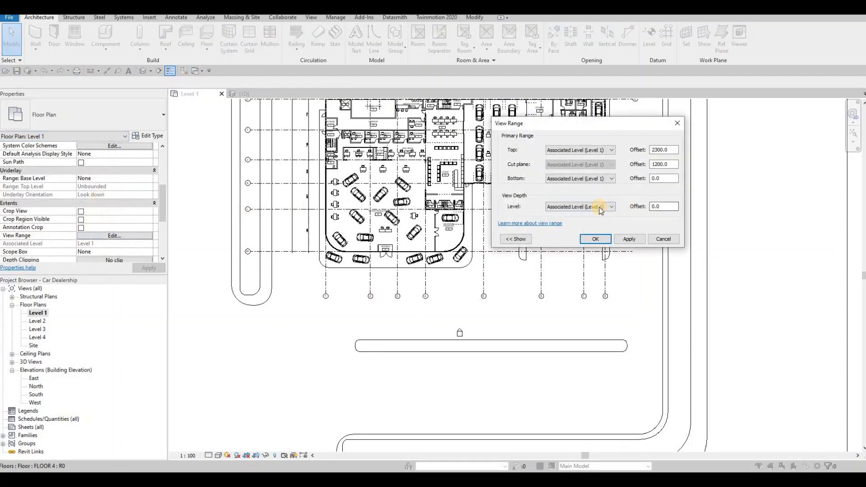
pyautogui.write('-200')
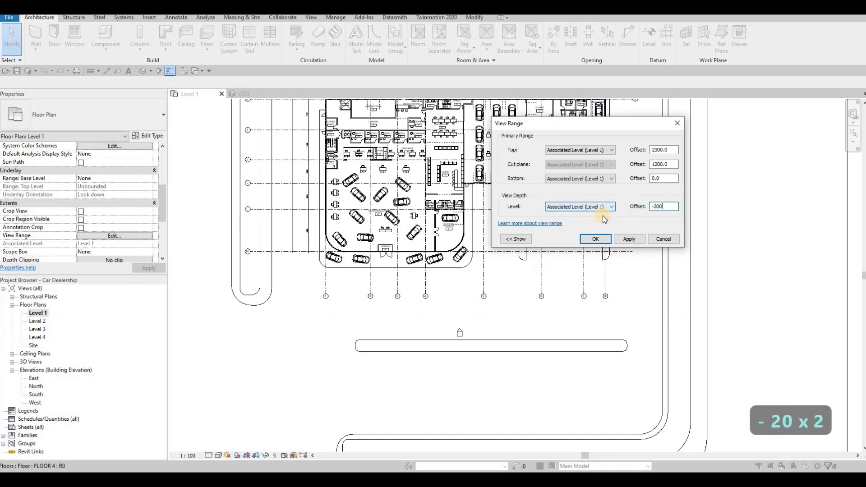
pyautogui.press('Tab')
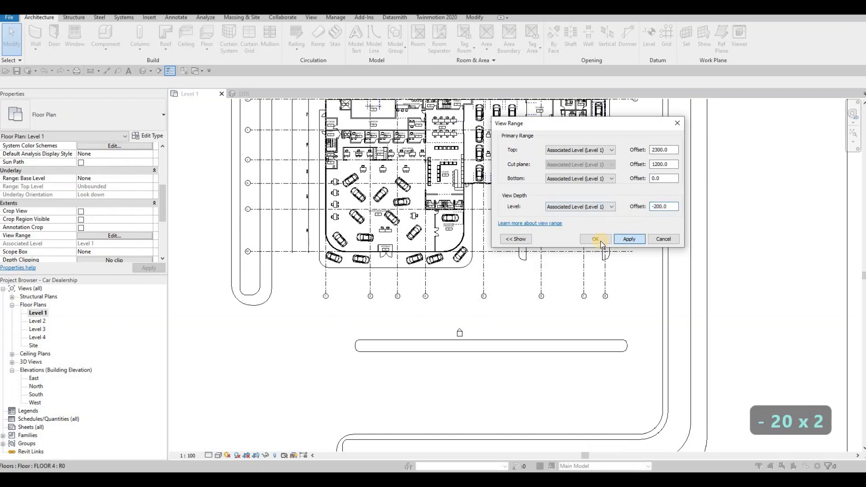
pyautogui.click(596, 239)
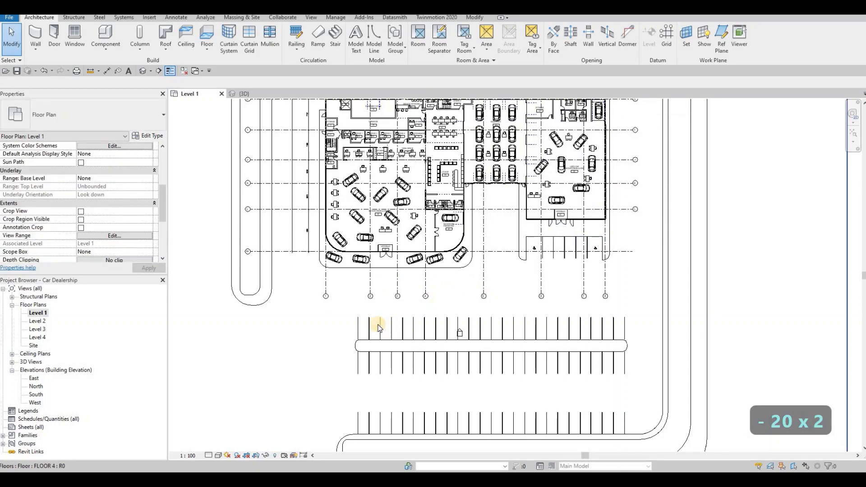
# - Start an in-place Generic Models component at the front vestibule, keeping the default name Generic Models 2
pyautogui.scroll(1, 378, 328)
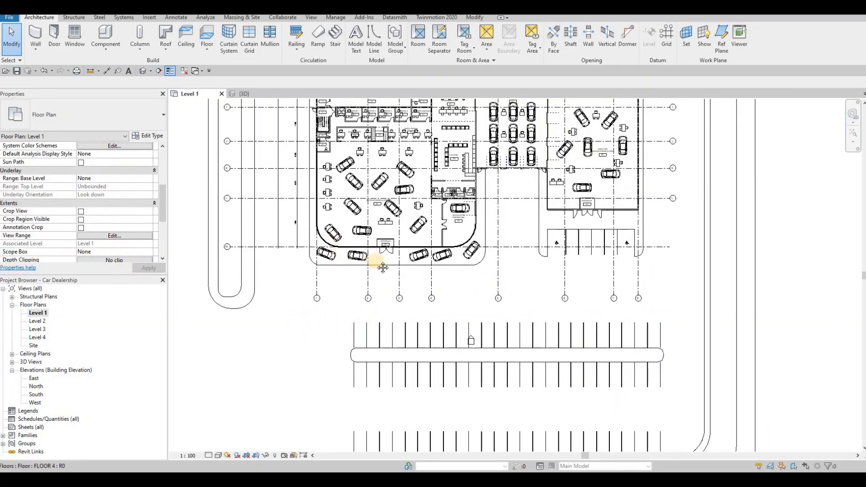
pyautogui.scroll(10, 420, 244)
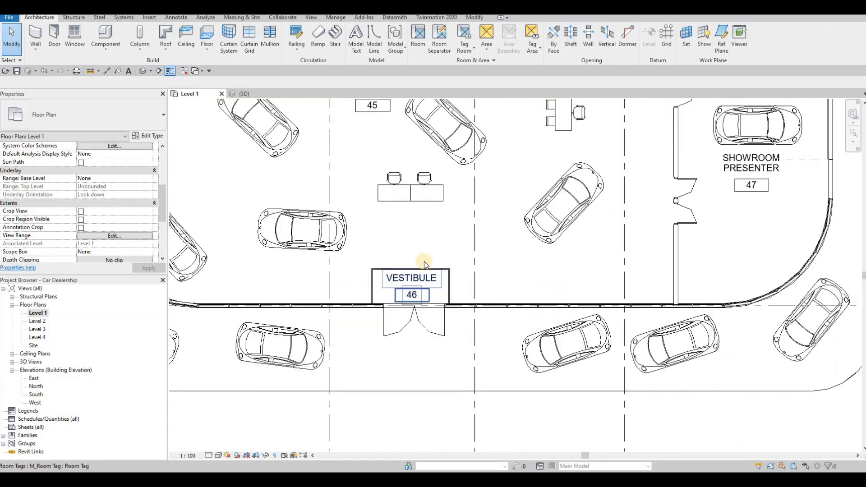
pyautogui.scroll(1, 304, 209)
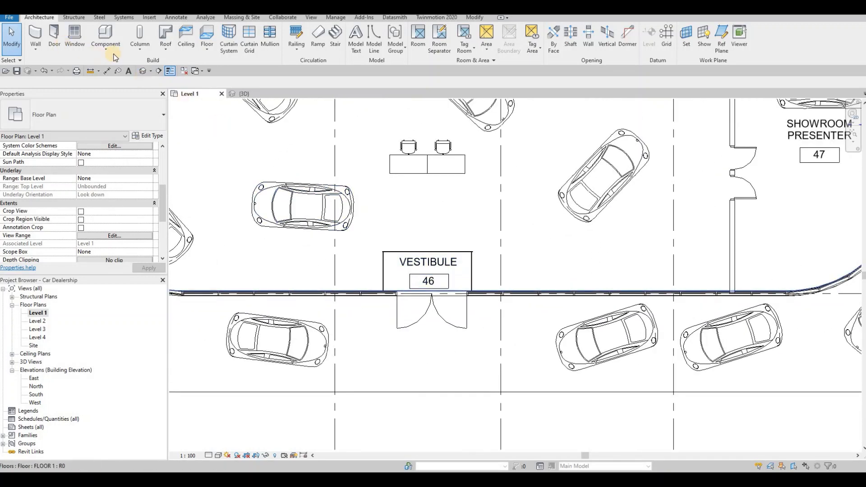
pyautogui.click(112, 56)
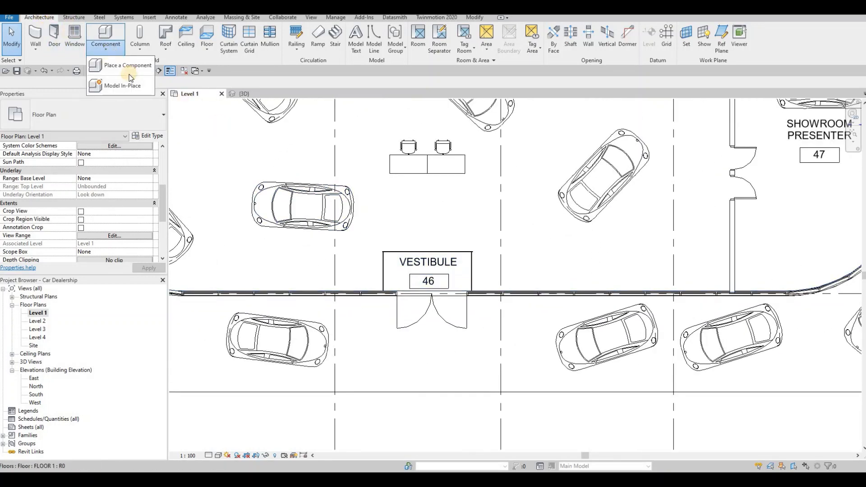
pyautogui.click(119, 87)
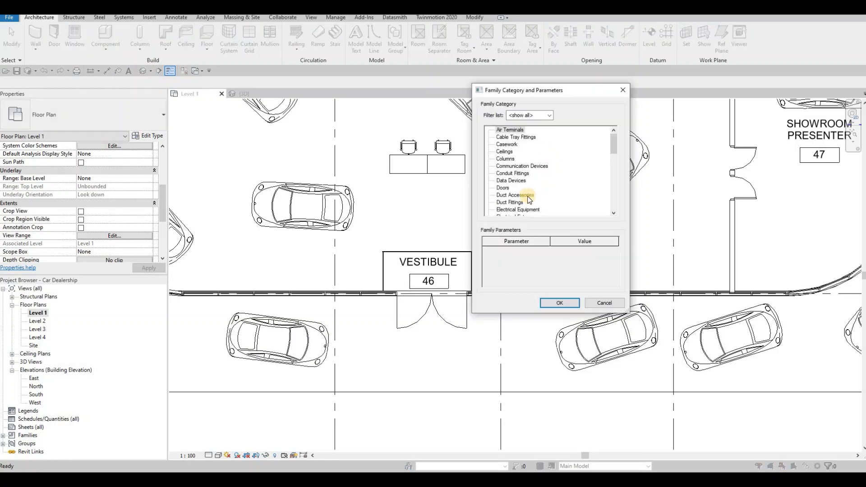
pyautogui.scroll(-2, 515, 194)
pyautogui.scroll(-2, 516, 198)
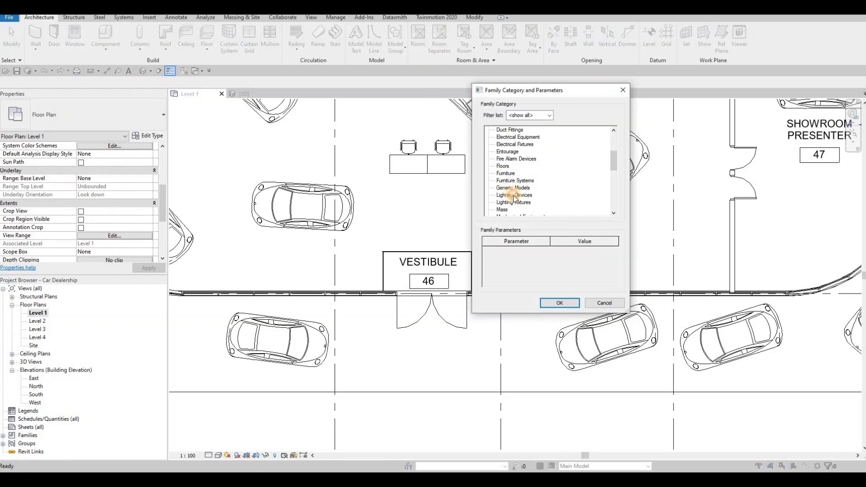
pyautogui.click(550, 301)
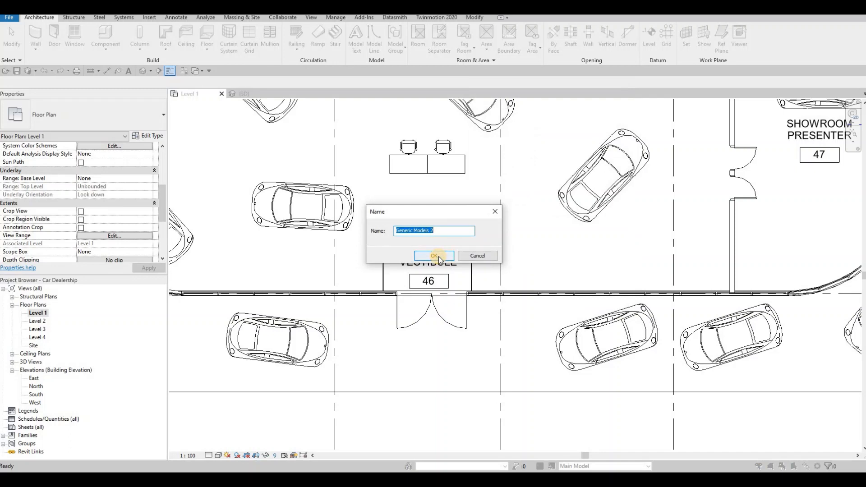
pyautogui.click(438, 256)
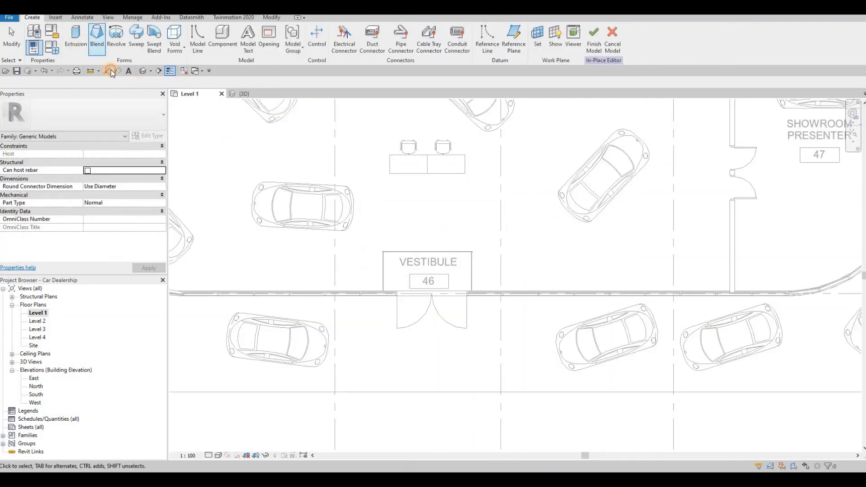
# - Create a solid extrusion from a rectangle about 7100 by 500 mm along the outer face of the storefront at the vestibule doors
pyautogui.scroll(3, 367, 282)
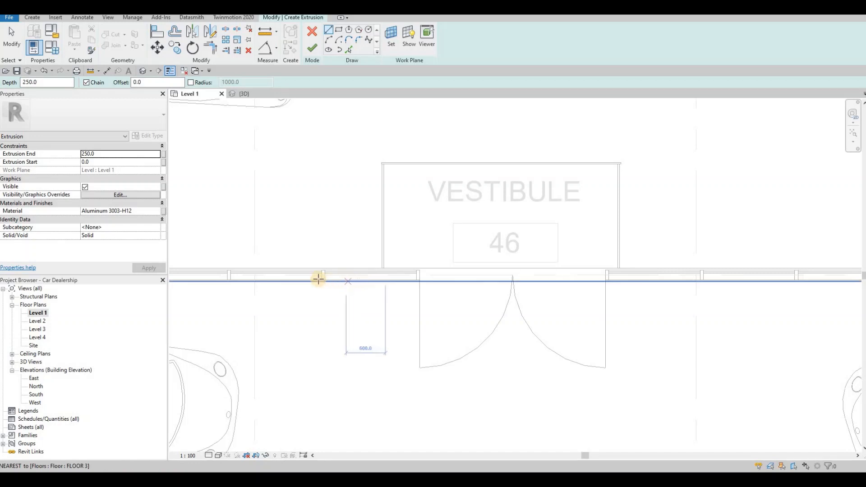
pyautogui.click(231, 280)
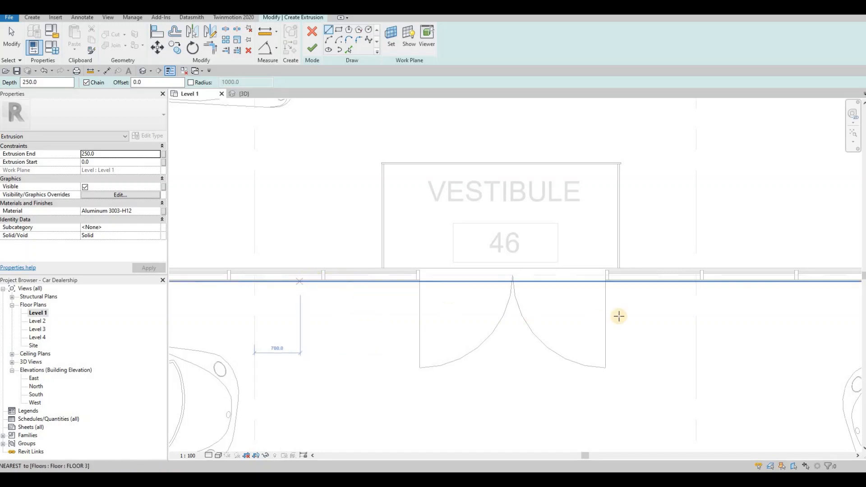
pyautogui.press('Escape')
pyautogui.press('Escape')
pyautogui.click(338, 30)
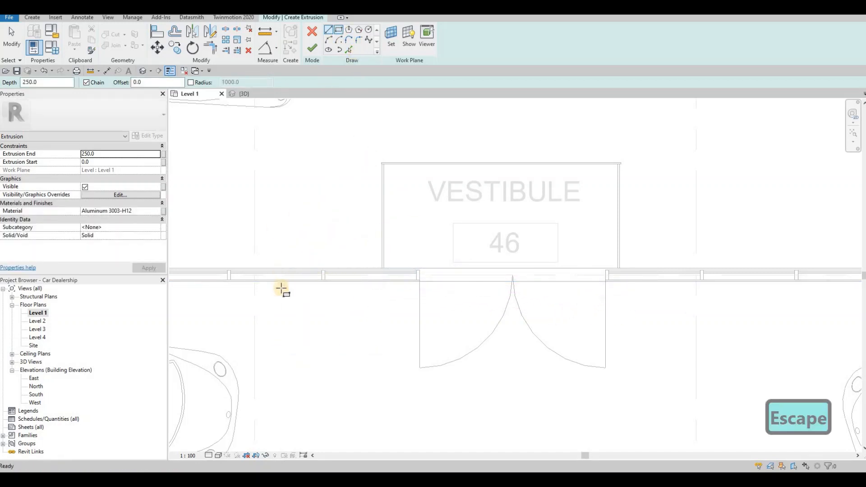
pyautogui.click(272, 281)
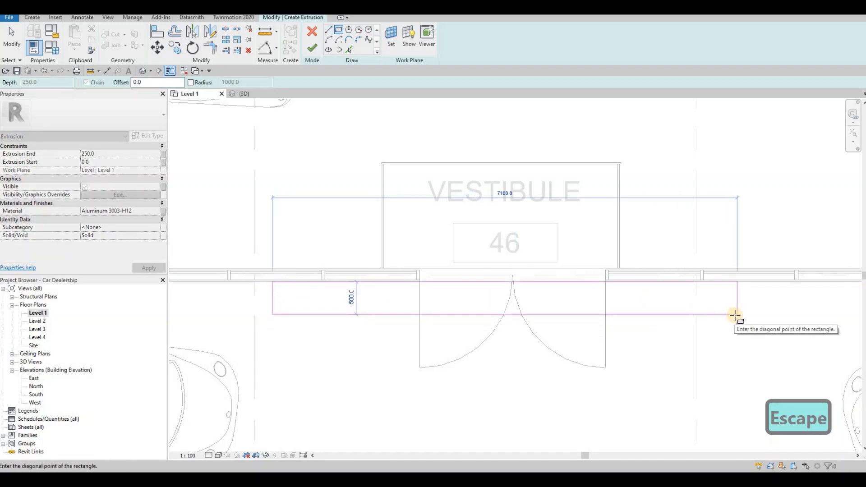
pyautogui.click(737, 315)
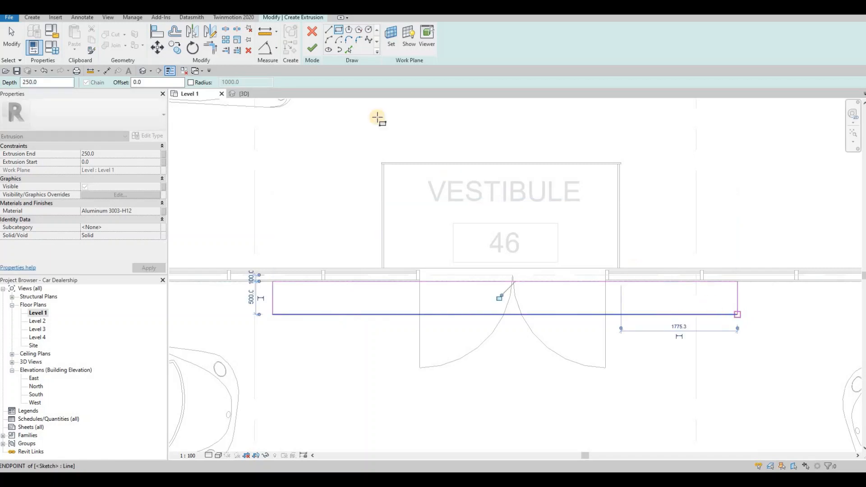
pyautogui.click(312, 55)
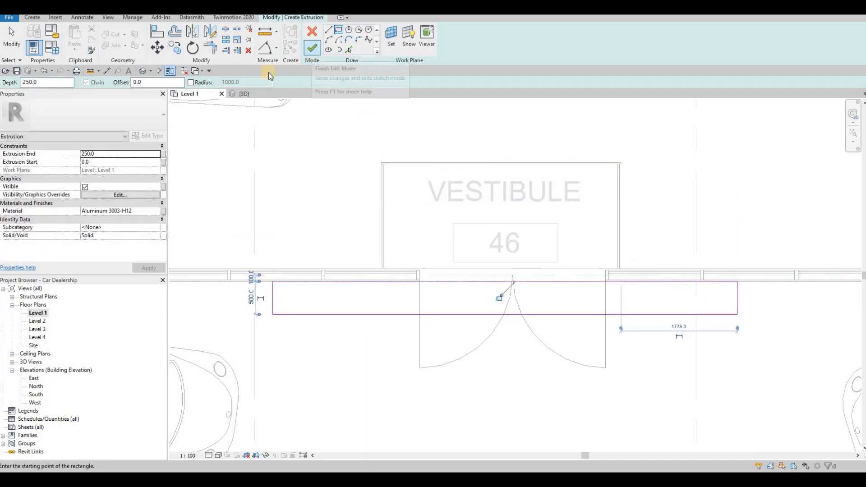
# - In the 3D view, stretch the extrusion's top above the roof edge to a height of about 10330 mm
pyautogui.hotkey('ctrl', 'Tab')
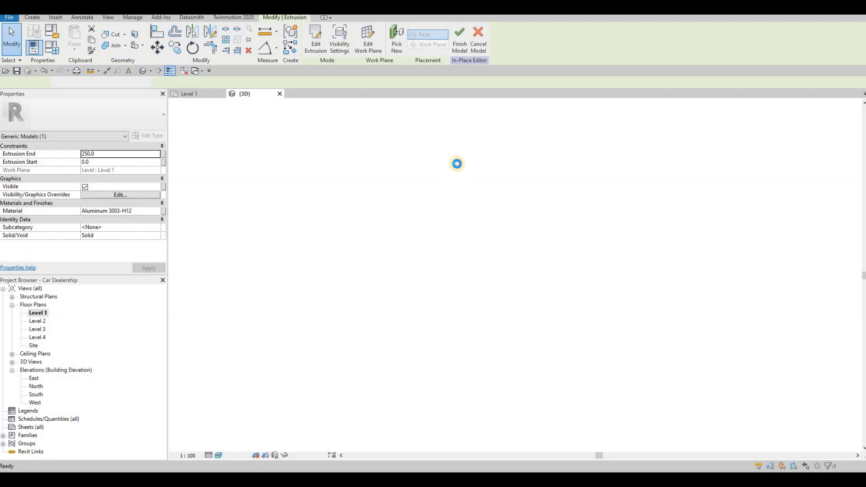
pyautogui.scroll(-2, 475, 250)
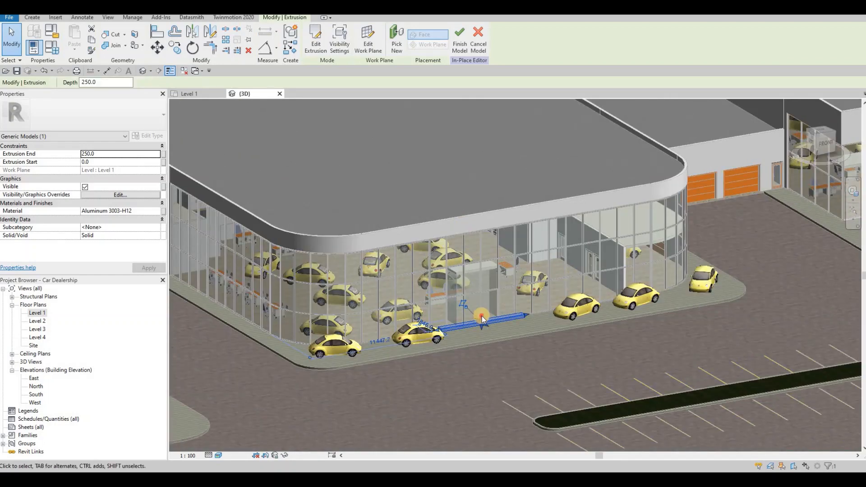
pyautogui.moveTo(482, 316); pyautogui.dragTo(491, 193)
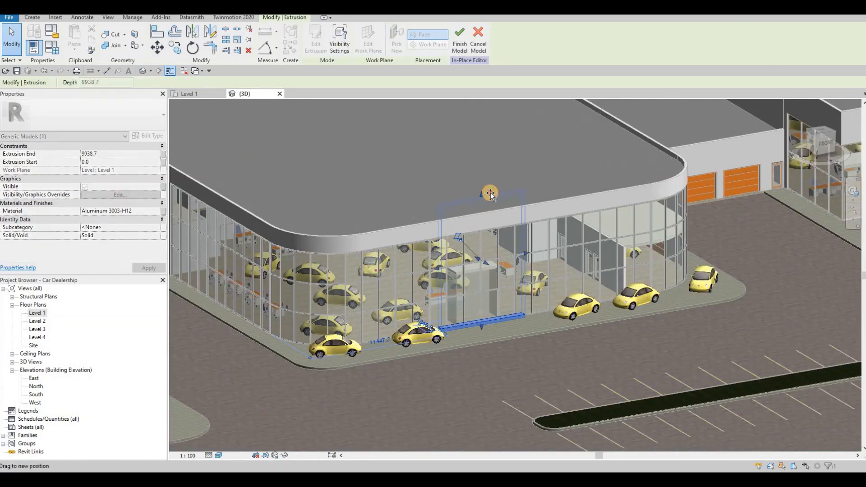
pyautogui.press('Escape')
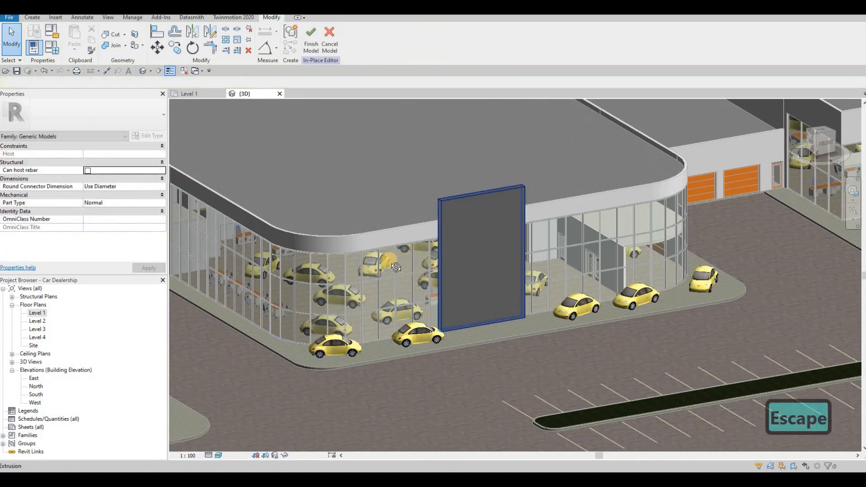
pyautogui.keyDown('shift'); pyautogui.moveTo(391, 262); pyautogui.dragTo(488, 160, button='middle'); pyautogui.keyUp('shift')
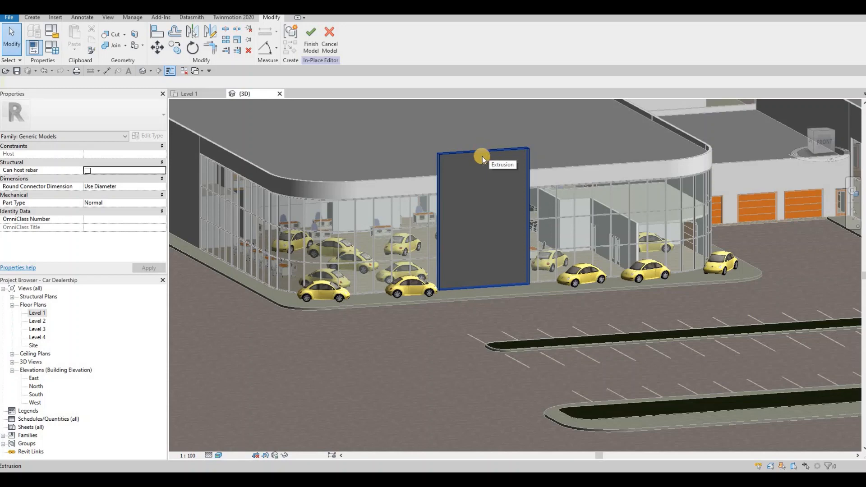
# - In the South elevation, create a void extrusion on the solid's front face from a rectangle about 3000 by 4000 mm over the doors
pyautogui.click(472, 177)
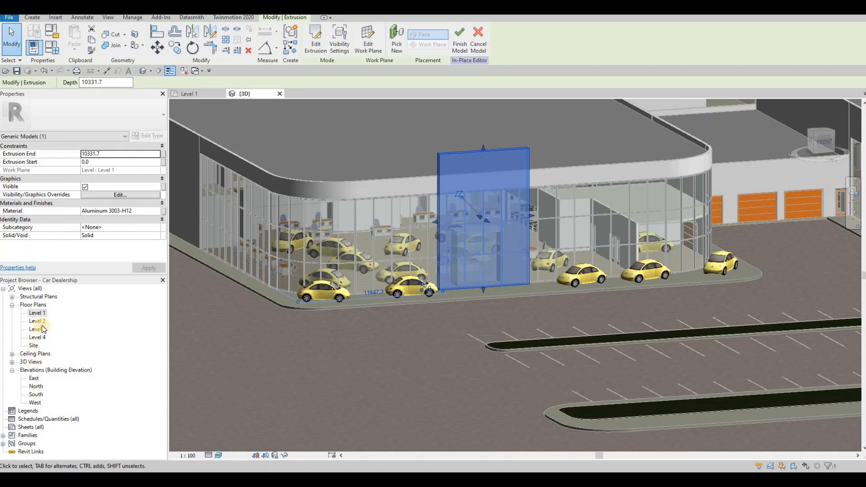
pyautogui.doubleClick(58, 395)
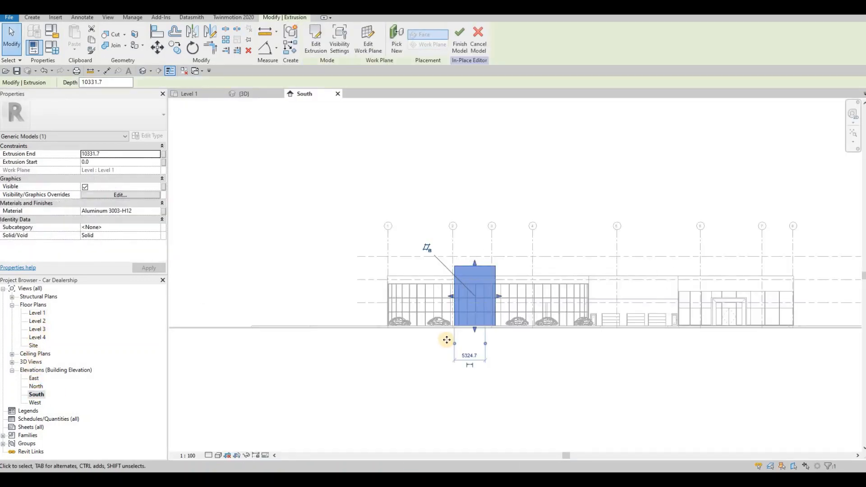
pyautogui.scroll(5, 472, 309)
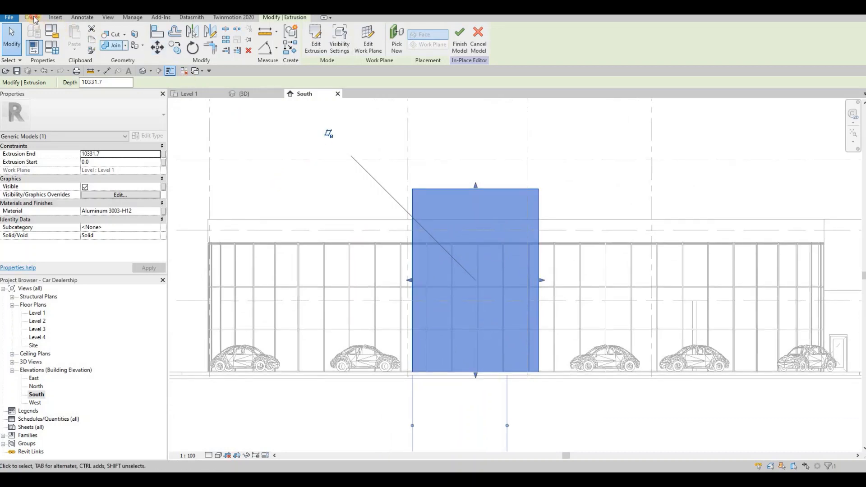
pyautogui.click(175, 43)
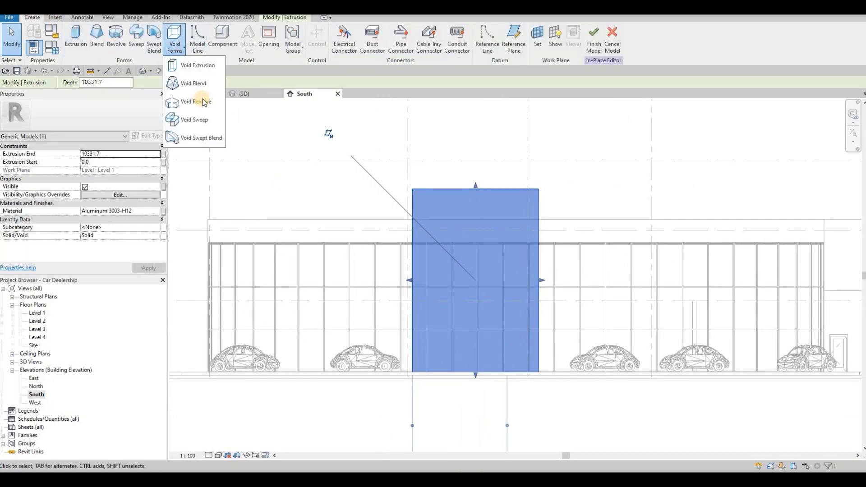
pyautogui.click(203, 66)
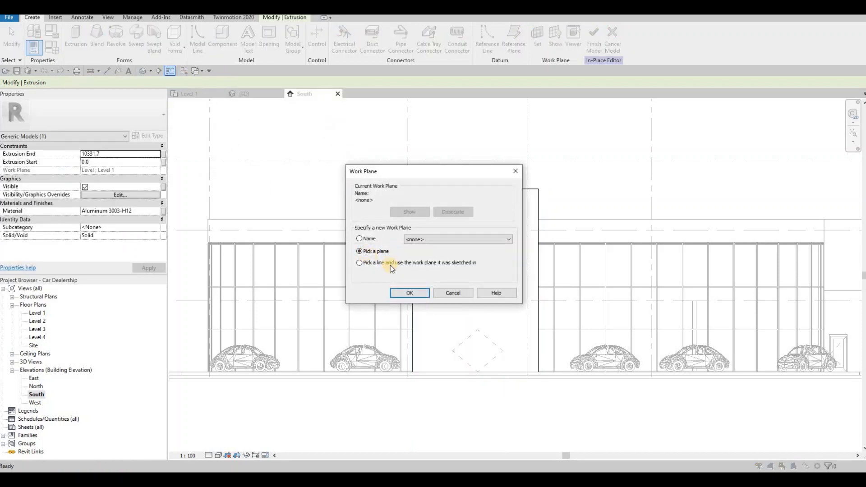
pyautogui.click(399, 293)
pyautogui.click(460, 321)
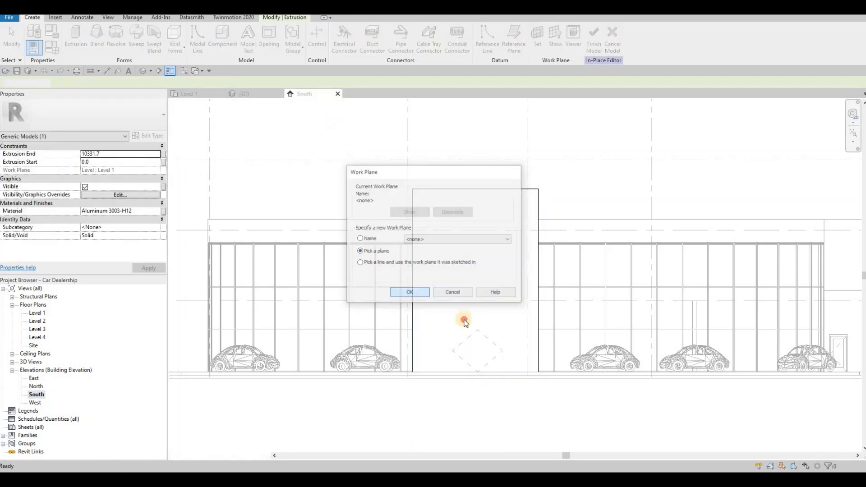
pyautogui.click(339, 29)
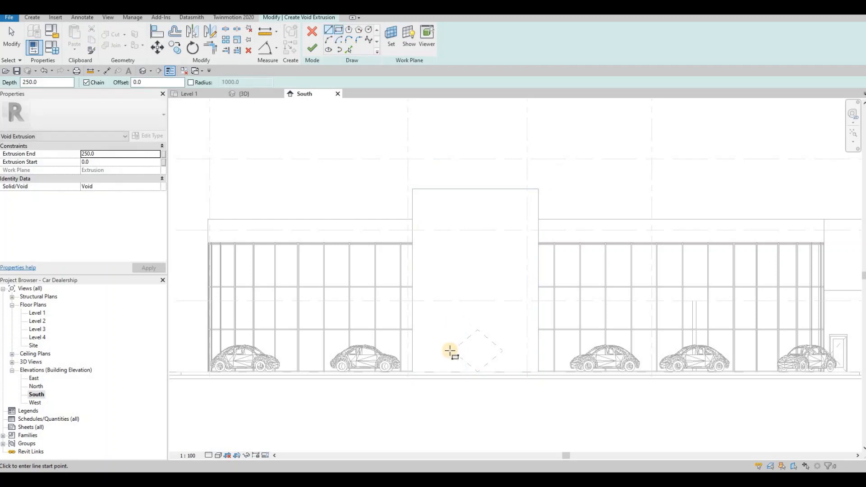
pyautogui.click(444, 373)
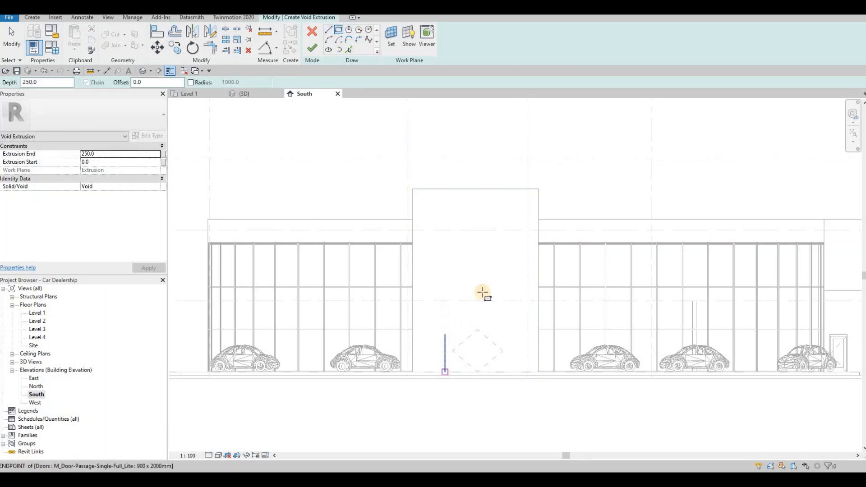
pyautogui.click(505, 300)
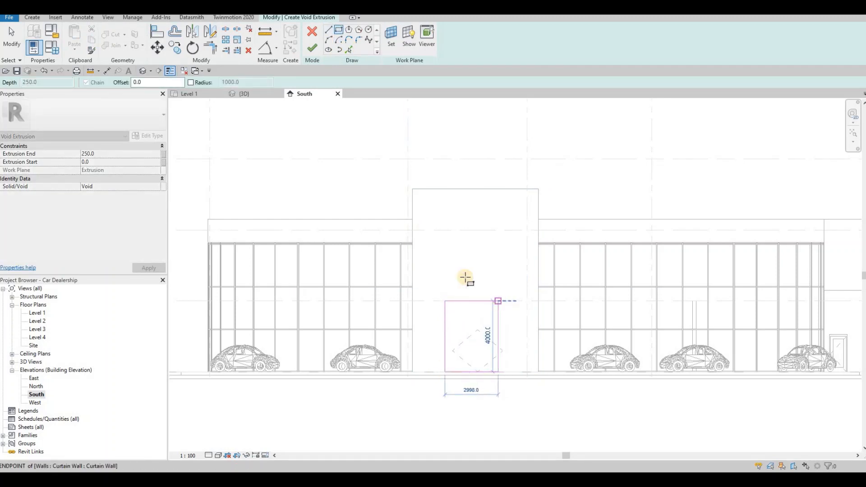
pyautogui.click(311, 53)
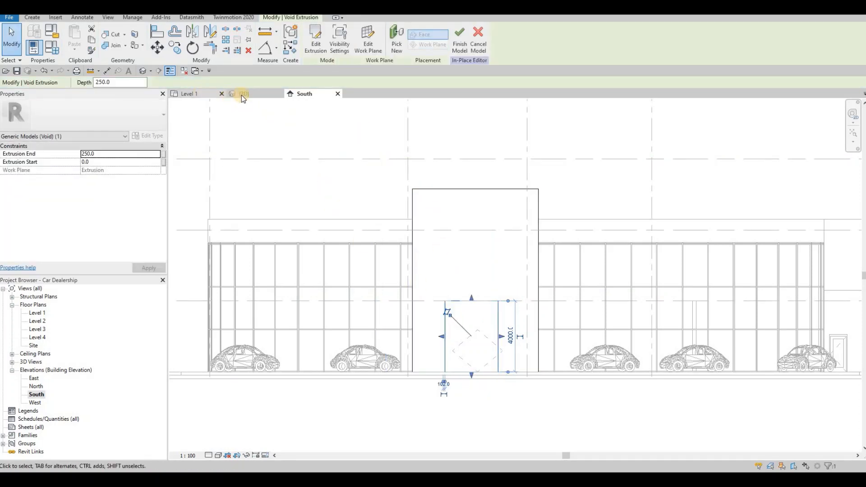
# - In the 3D view, stretch the void both ways through the tall solid to a depth of about 1650 mm
pyautogui.hotkey('ctrl', 'Tab')
pyautogui.scroll(4, 496, 271)
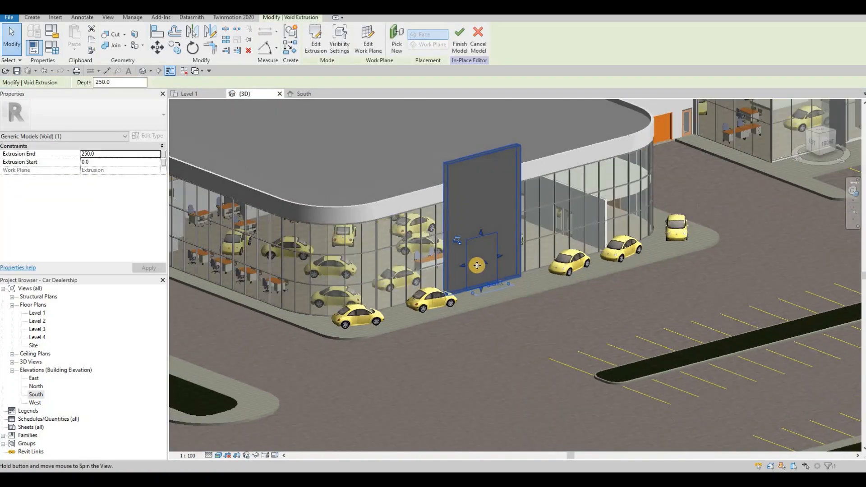
pyautogui.scroll(3, 486, 262)
pyautogui.moveTo(488, 257); pyautogui.dragTo(518, 263)
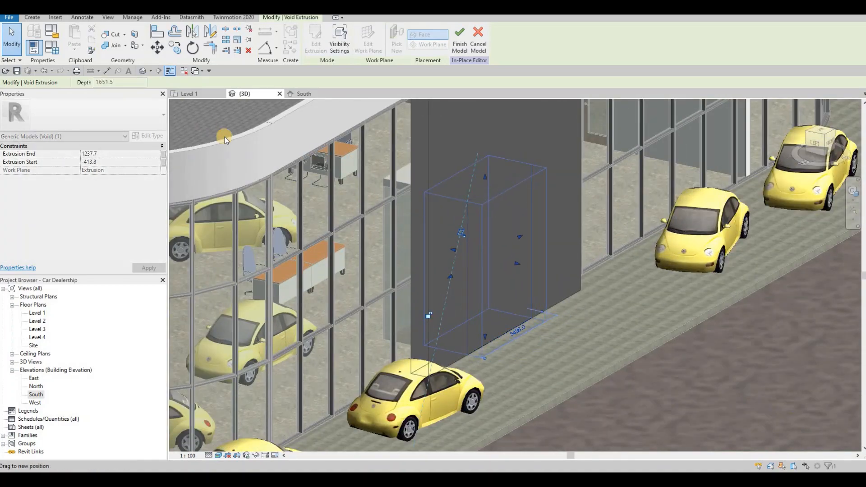
# - Cut the void out of the tall solid extrusion to open the doorway
pyautogui.click(113, 36)
pyautogui.click(412, 185)
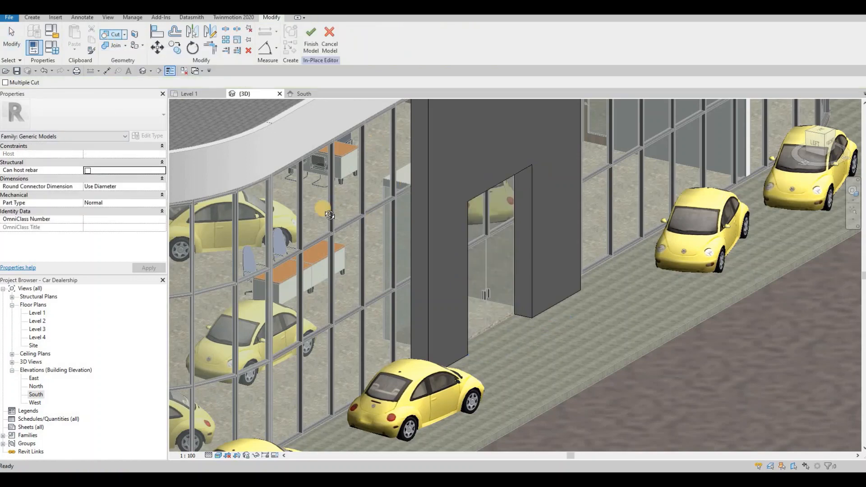
pyautogui.keyDown('shift'); pyautogui.moveTo(330, 215); pyautogui.dragTo(245, 82, button='middle'); pyautogui.keyUp('shift')
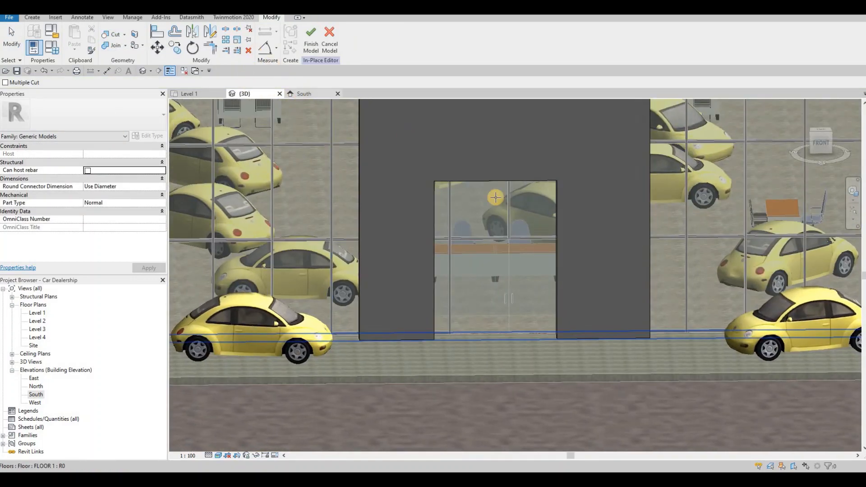
# - In the South elevation, widen the doorway void on both sides to about 4670 mm, leaving similar piers beside it
pyautogui.hotkey('ctrl', 'Tab')
pyautogui.scroll(3, 498, 336)
pyautogui.press('Escape')
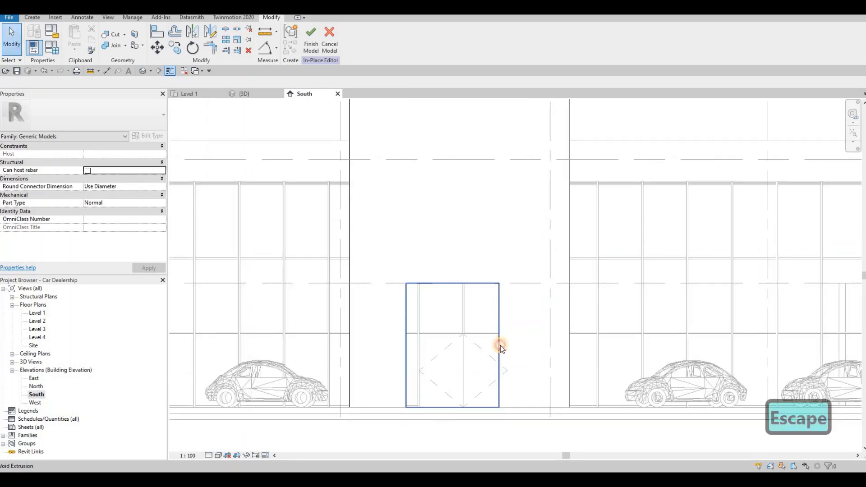
pyautogui.press('Escape')
pyautogui.click(501, 345)
pyautogui.moveTo(503, 346); pyautogui.dragTo(506, 346)
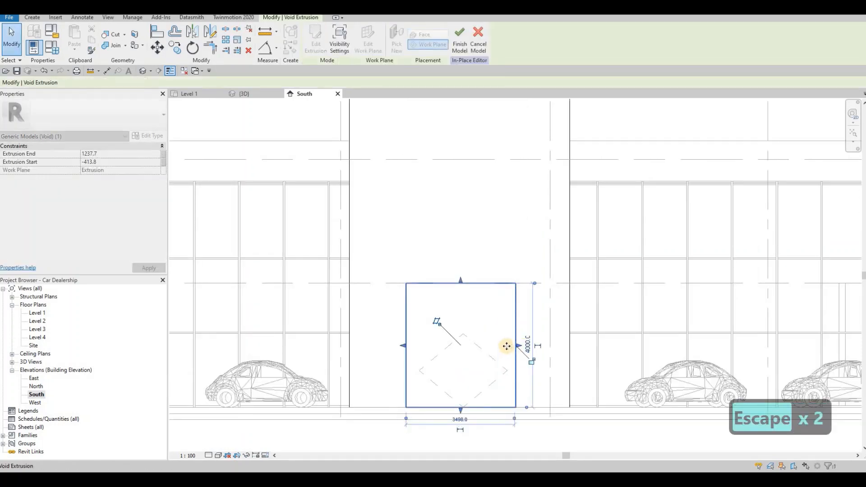
pyautogui.press('Escape')
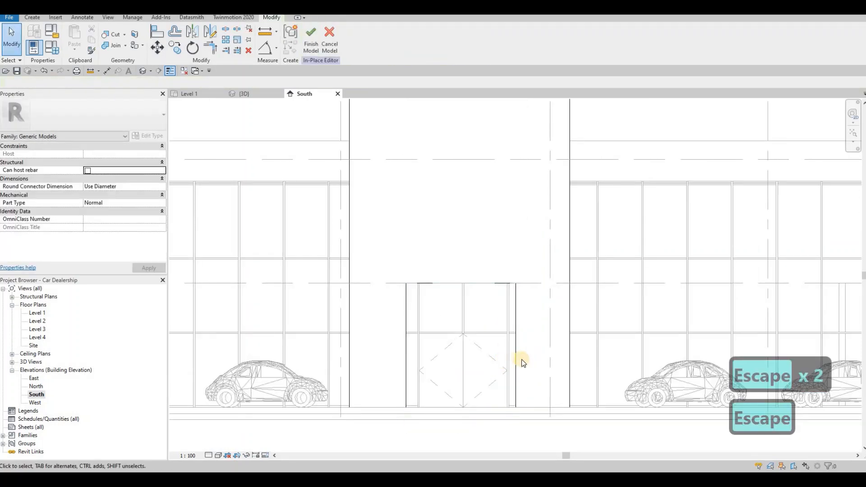
pyautogui.click(521, 346)
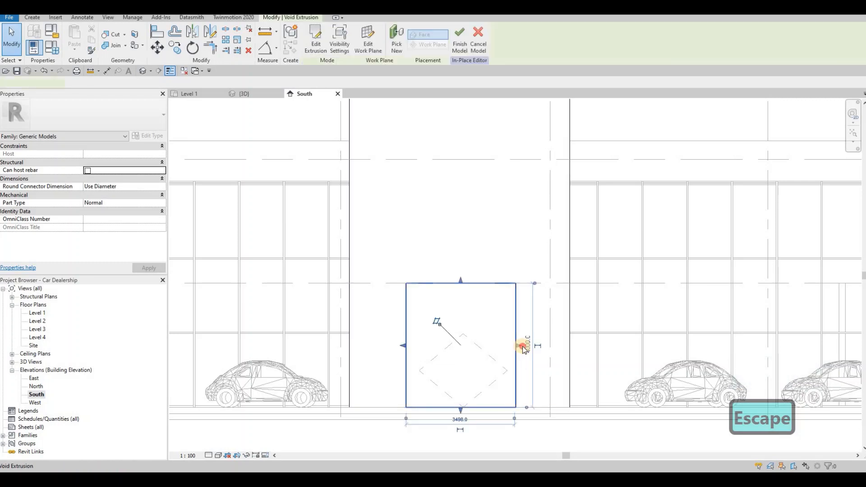
pyautogui.moveTo(523, 346); pyautogui.dragTo(535, 346)
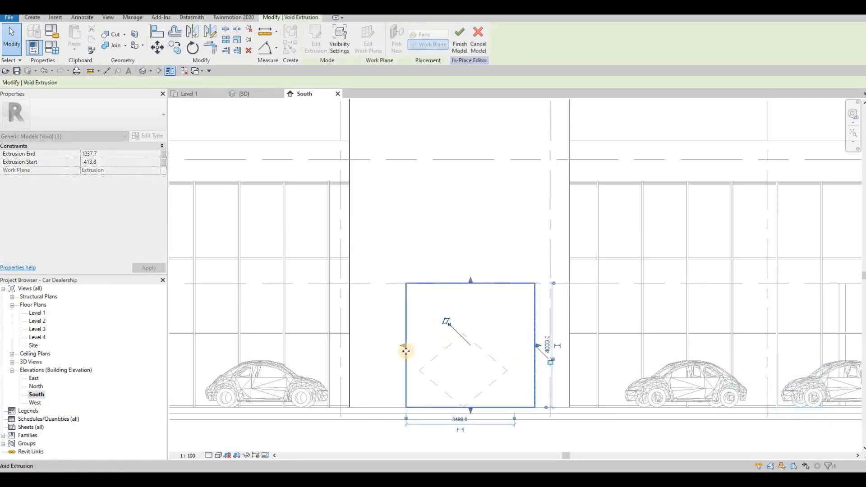
pyautogui.moveTo(402, 348); pyautogui.dragTo(388, 347)
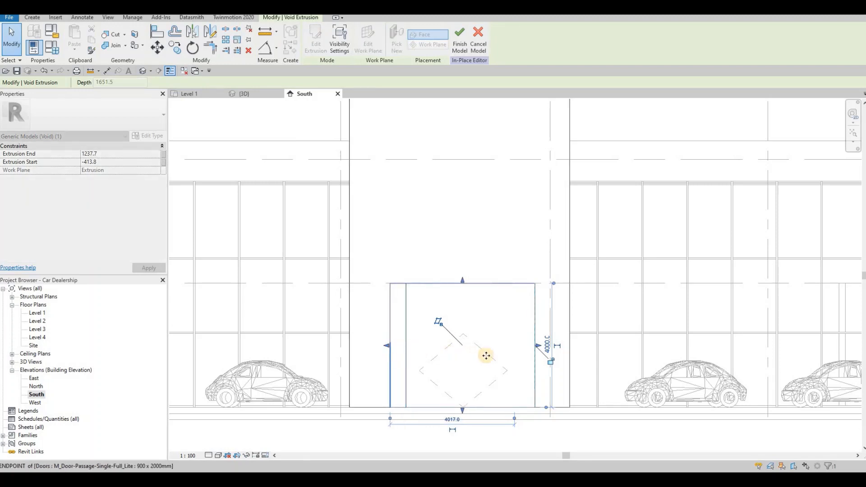
pyautogui.press('Escape')
pyautogui.press('Escape')
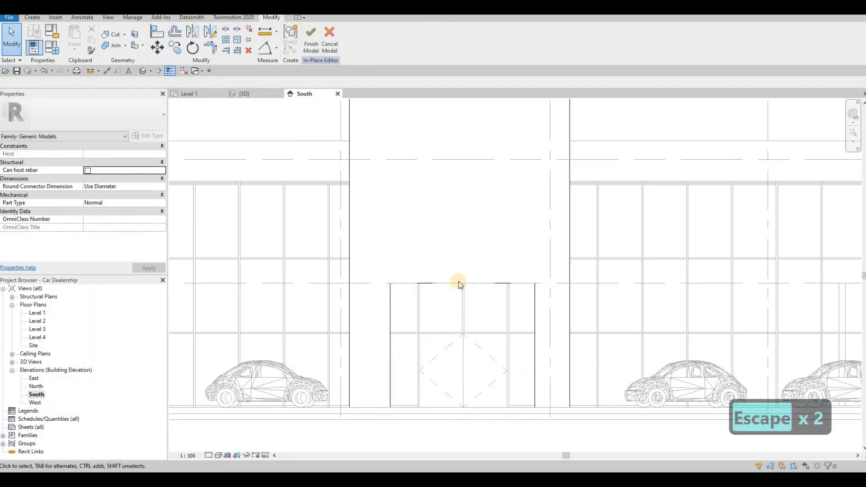
pyautogui.click(464, 283)
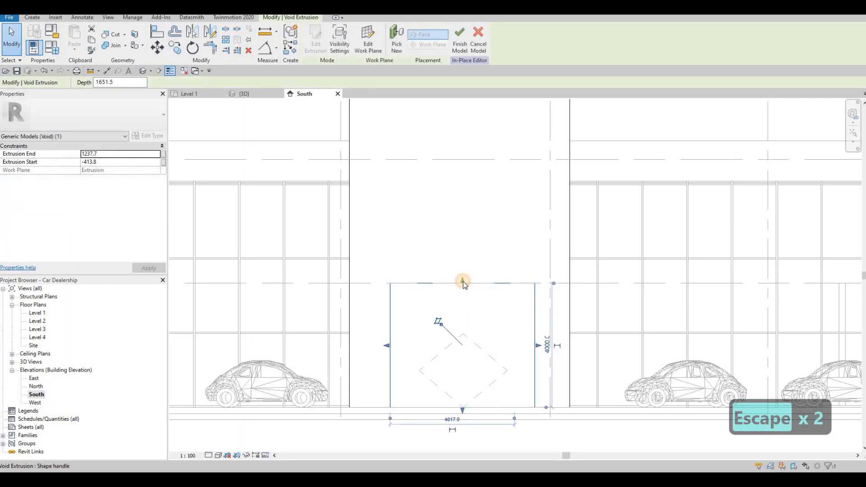
pyautogui.press('Escape')
pyautogui.scroll(-3, 407, 327)
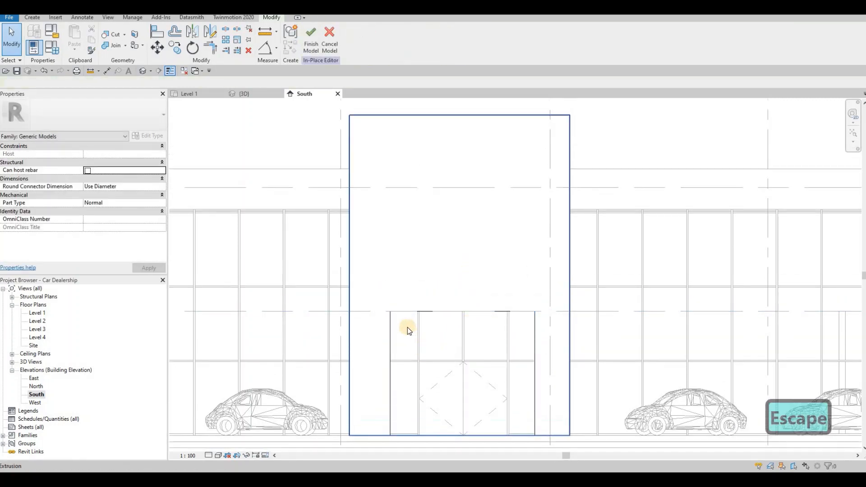
pyautogui.press('Escape')
pyautogui.click(407, 326)
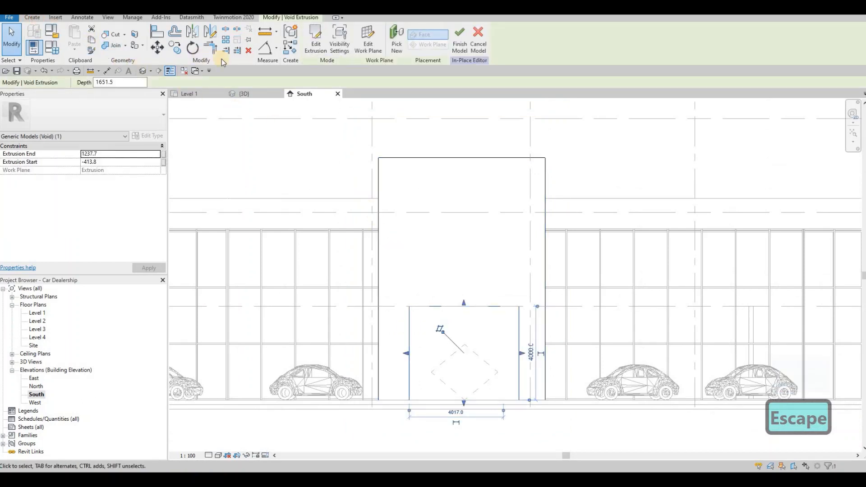
pyautogui.click(32, 18)
pyautogui.click(176, 48)
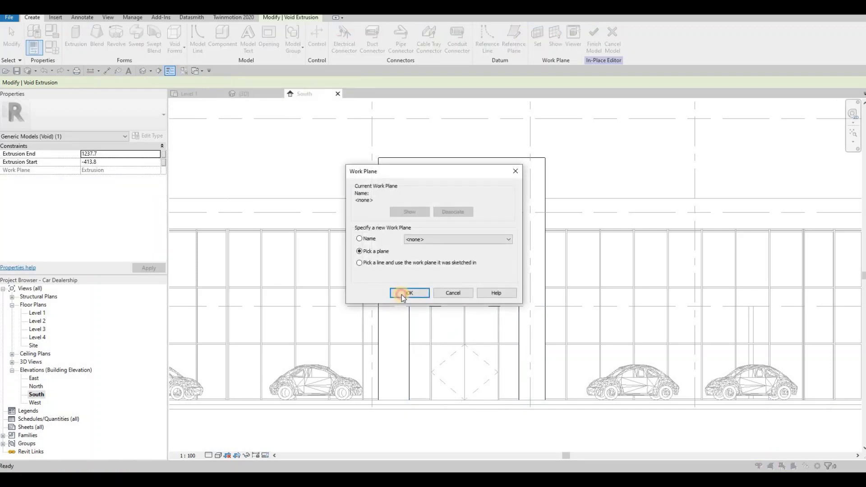
pyautogui.click(401, 294)
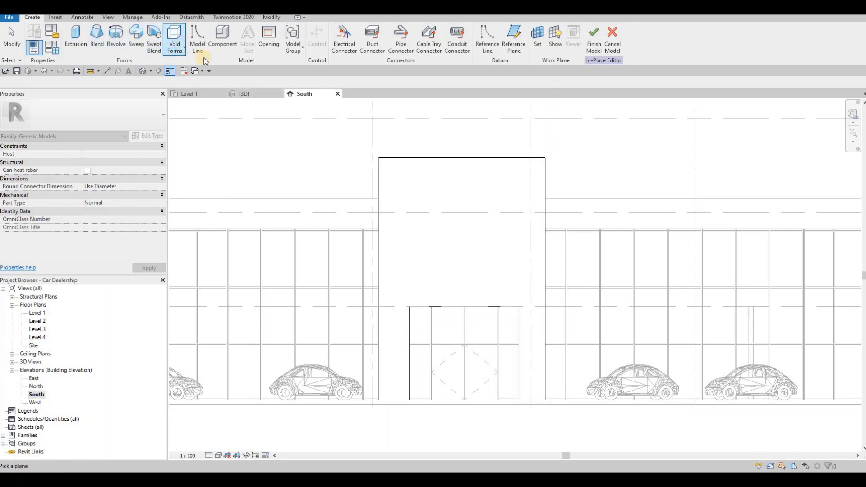
# - Start a second void extrusion on the solid's front face and sketch a rectangle about 4670 by 2750 mm directly above the doorway
pyautogui.click(175, 42)
pyautogui.click(194, 63)
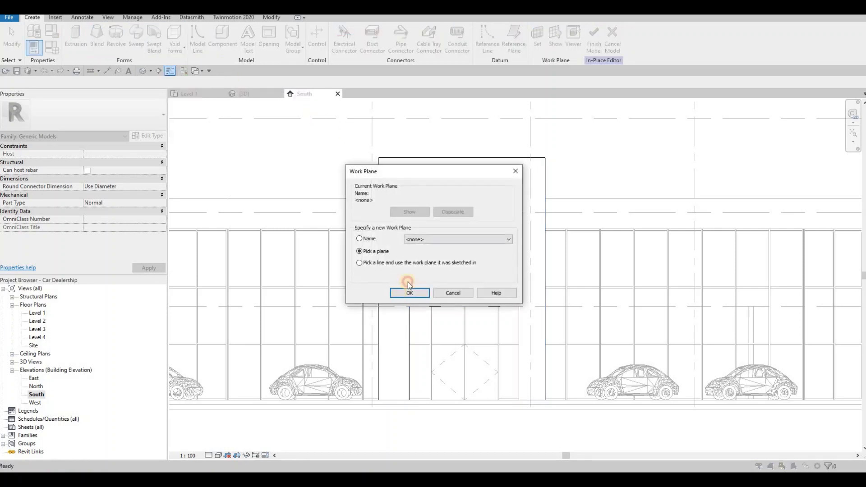
pyautogui.press('Return')
pyautogui.click(383, 111)
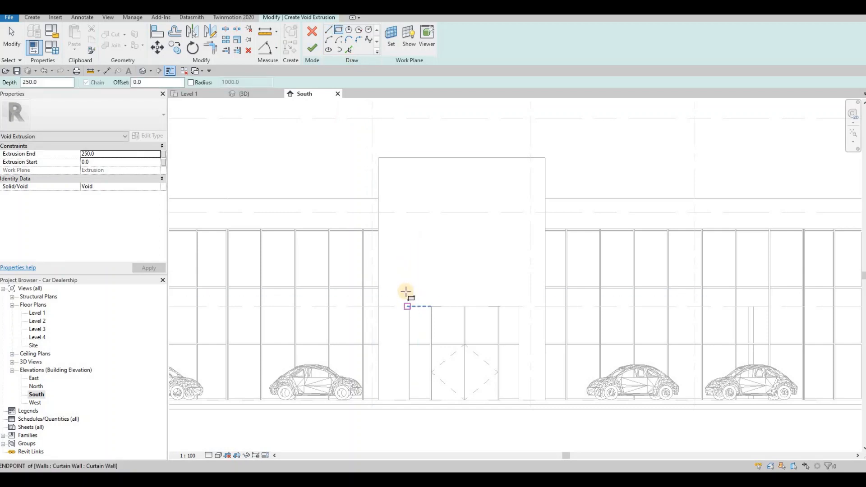
pyautogui.click(408, 305)
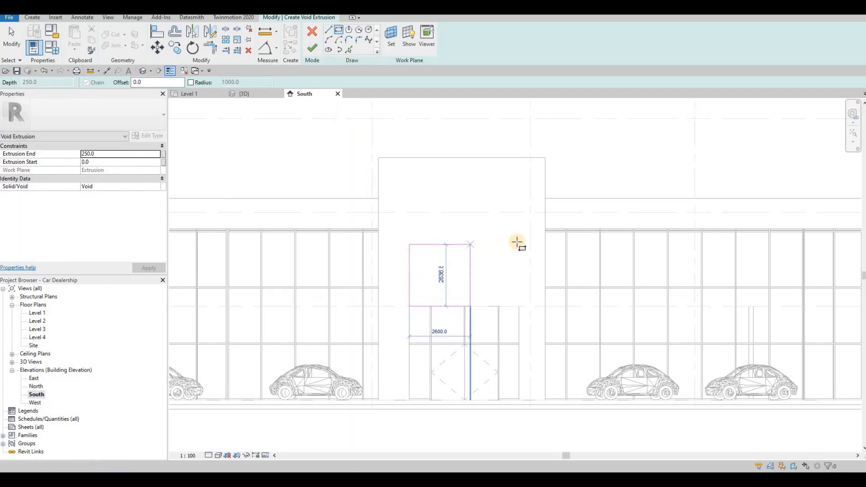
pyautogui.click(518, 243)
pyautogui.press('Escape')
pyautogui.press('Escape')
pyautogui.press('Escape')
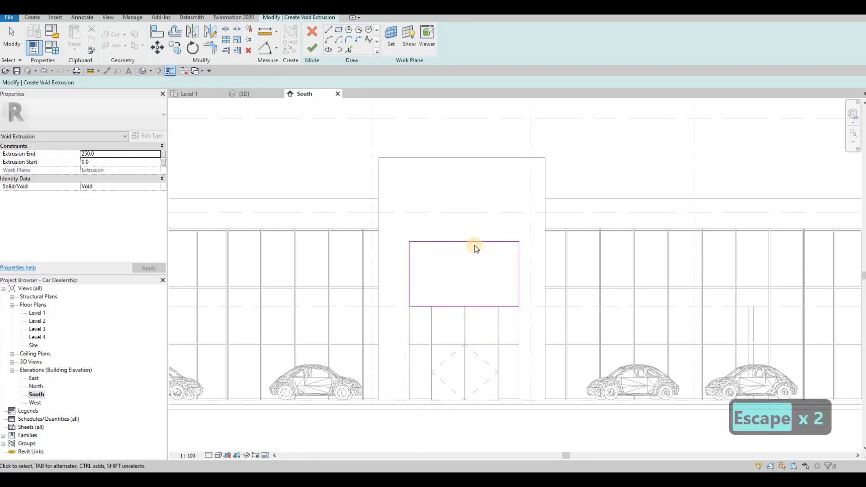
# - Select the whole rectangle sketch and nudge it upward to leave a solid band between it and the doorway
pyautogui.press('Tab')
pyautogui.click(476, 242)
pyautogui.press('Up')
pyautogui.press('Up')
pyautogui.press('Up')
pyautogui.press('Up')
pyautogui.press('Up')
pyautogui.press('Up')
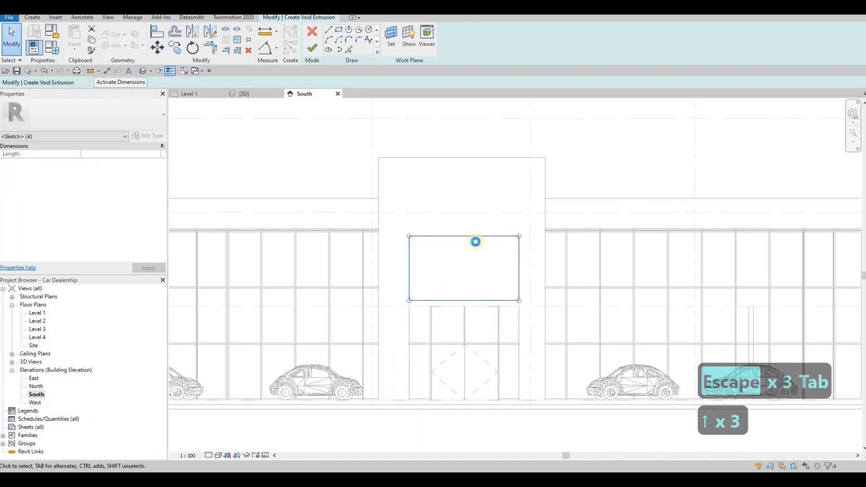
pyautogui.press('Up')
pyautogui.press('Up')
pyautogui.press('Up')
pyautogui.press('Up')
pyautogui.press('Up')
pyautogui.press('Up')
pyautogui.press('Up')
pyautogui.press('Up')
pyautogui.press('Up')
pyautogui.press('Up')
pyautogui.press('Up')
pyautogui.press('Up')
pyautogui.press('Up')
pyautogui.press('Up')
pyautogui.press('Up')
pyautogui.press('Up')
pyautogui.press('Up')
pyautogui.press('Up')
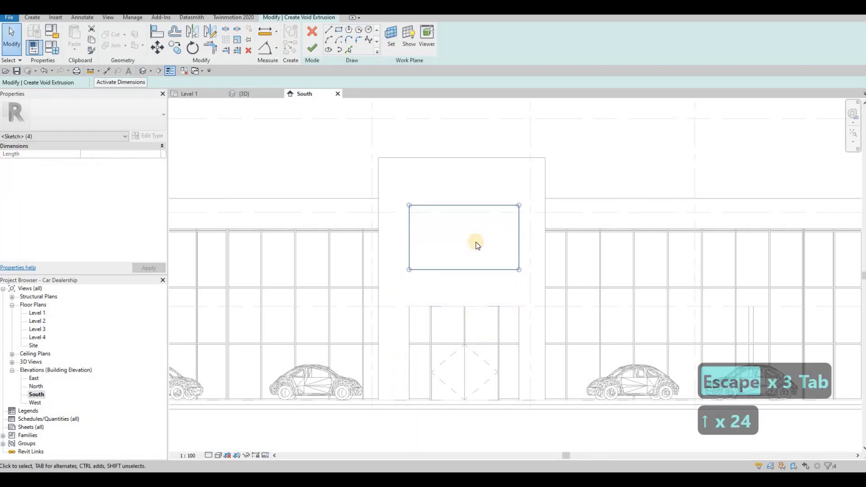
pyautogui.press('Up')
pyautogui.press('Up')
pyautogui.press('Down')
pyautogui.press('Down')
pyautogui.press('Down')
pyautogui.press('Down')
pyautogui.press('Down')
pyautogui.press('Down')
pyautogui.press('Down')
pyautogui.press('Down')
pyautogui.press('Down')
pyautogui.press('Down')
pyautogui.press('Down')
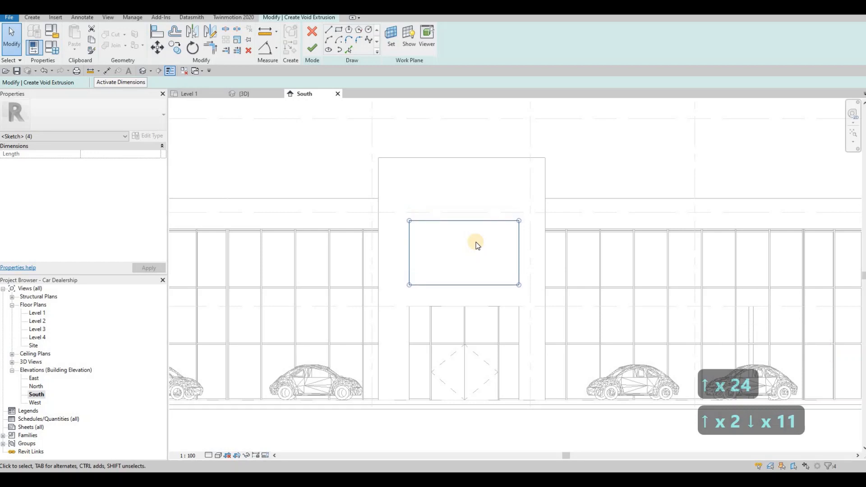
pyautogui.press('Down')
pyautogui.press('Down')
pyautogui.press('Down')
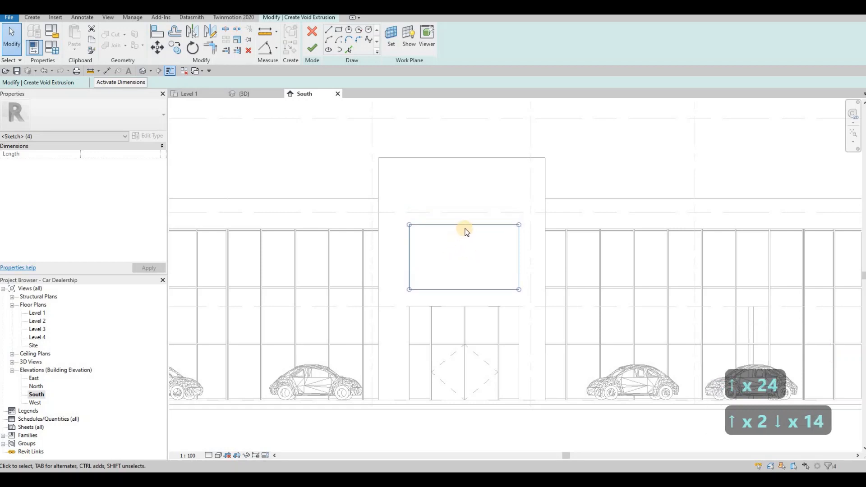
pyautogui.press('Escape')
pyautogui.press('Escape')
# - Lower the upper void sketch's top edge to the curtain wall head, making the rectangle 2580 mm high, and finish the sketch
pyautogui.click(464, 224)
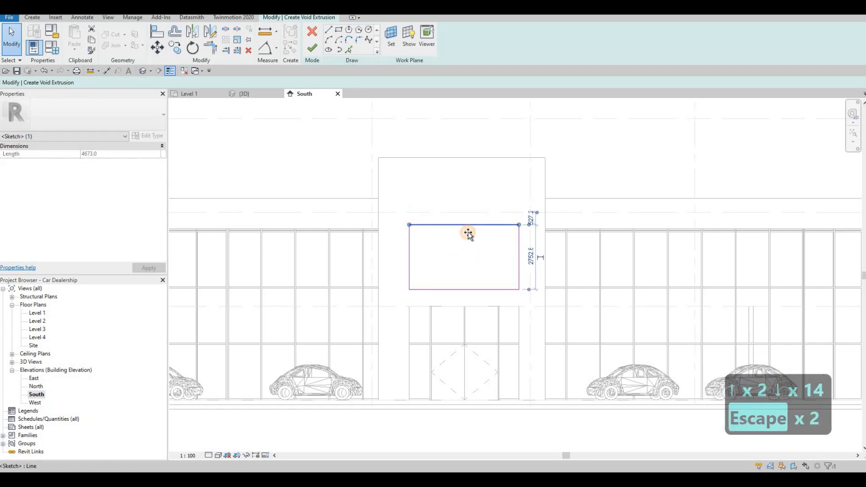
pyautogui.moveTo(468, 234); pyautogui.dragTo(470, 235)
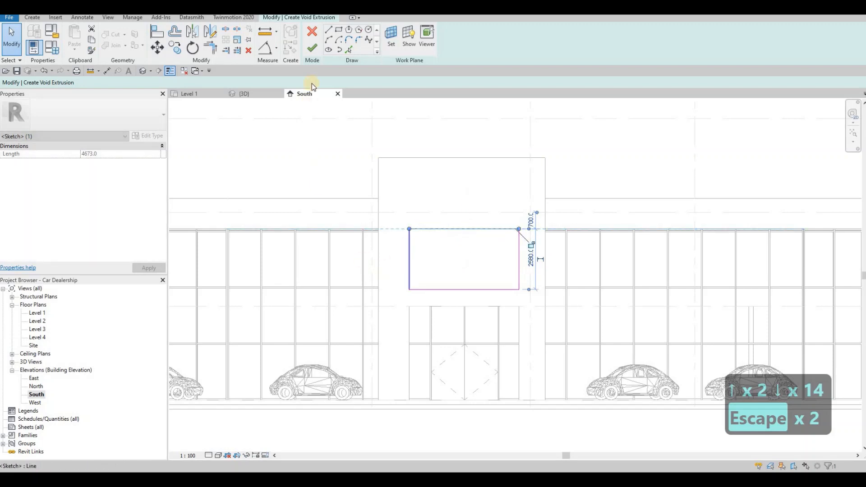
pyautogui.press('Escape')
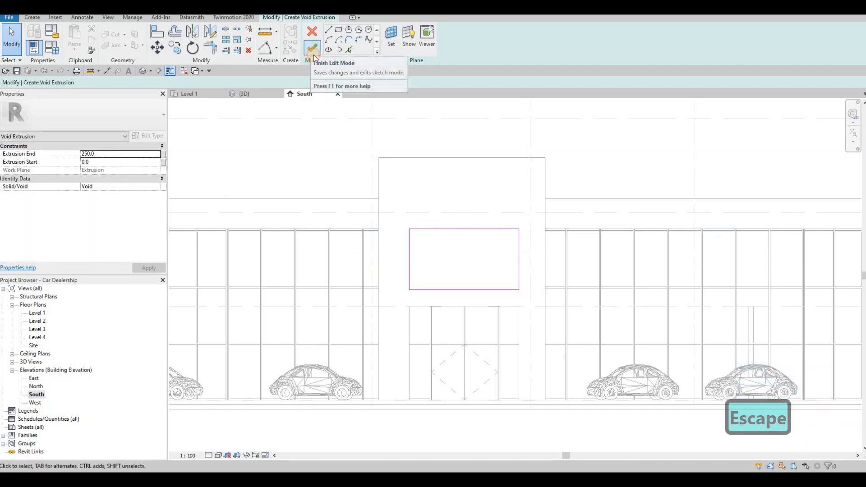
pyautogui.click(312, 50)
# - In the 3D view, extend the upper void through the solid to a depth of about 1266 mm and cut it out
pyautogui.click(250, 94)
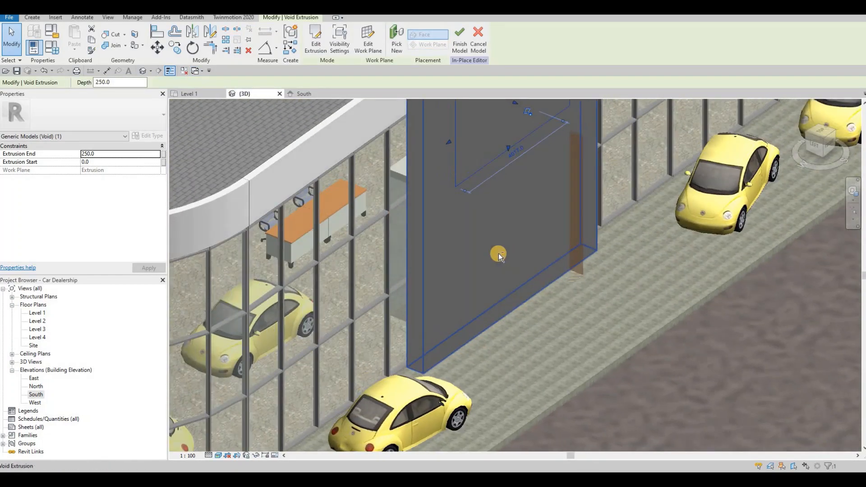
pyautogui.keyDown('shift'); pyautogui.moveTo(500, 255); pyautogui.dragTo(507, 158, button='middle'); pyautogui.keyUp('shift')
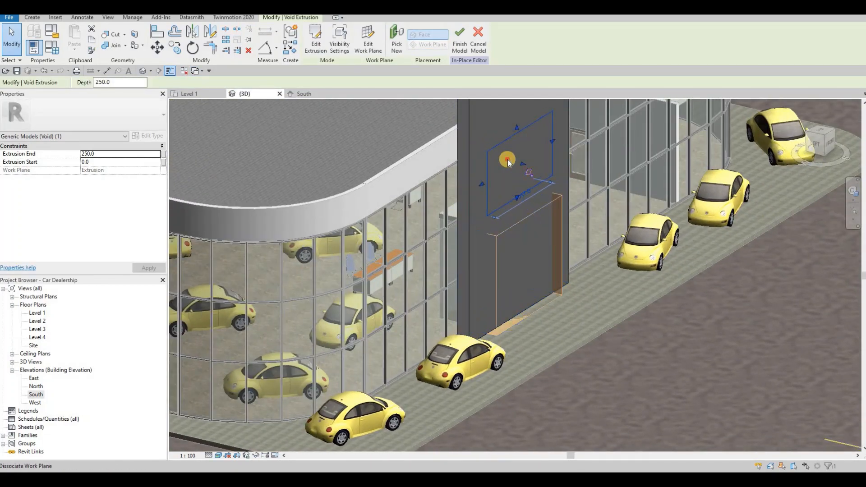
pyautogui.moveTo(507, 159); pyautogui.dragTo(560, 177)
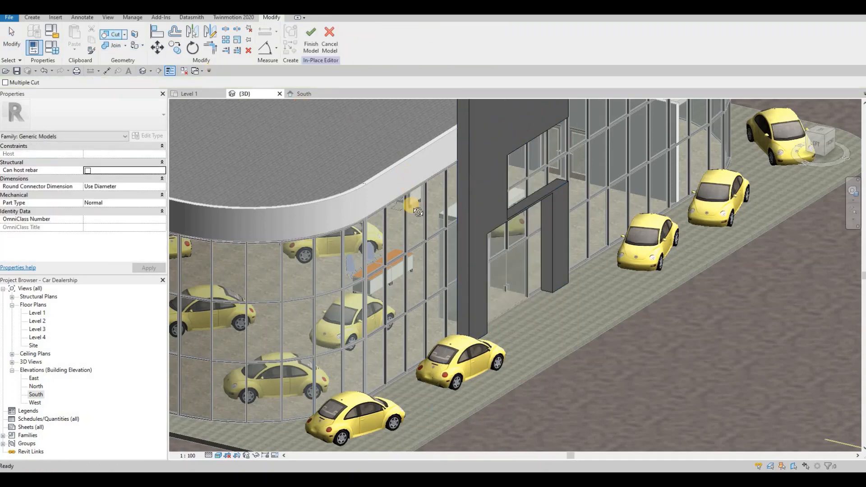
pyautogui.keyDown('shift'); pyautogui.moveTo(657, 215); pyautogui.dragTo(271, 101, button='middle'); pyautogui.keyUp('shift')
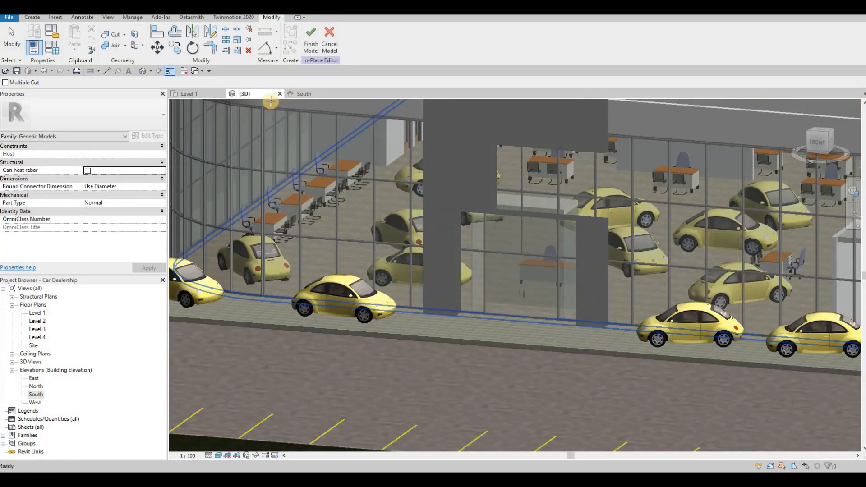
# - In the South elevation, reshape the upper void to match the doorway's sides and the curtain wall head, with its bottom edge raised above the doorway
pyautogui.click(304, 93)
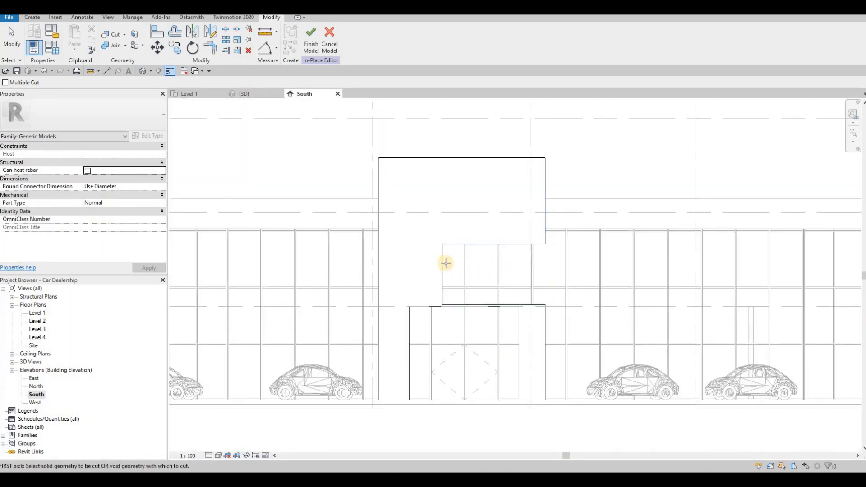
pyautogui.click(469, 268)
pyautogui.press('Escape')
pyautogui.press('Escape')
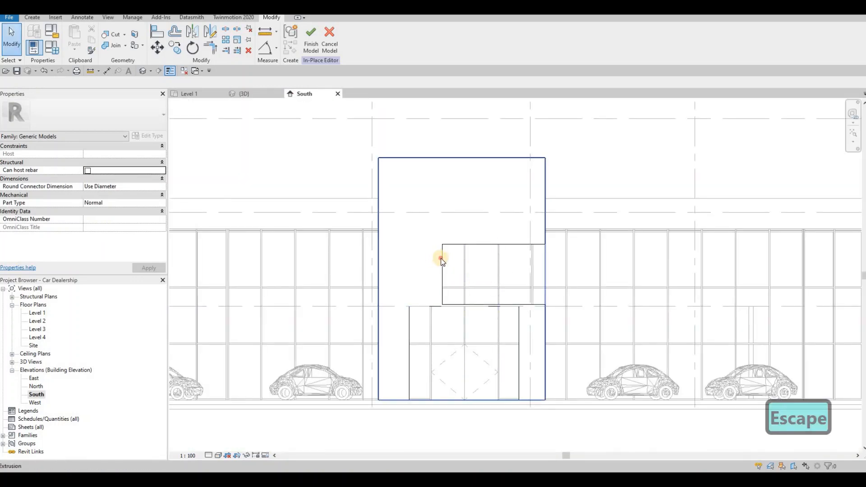
pyautogui.click(551, 275)
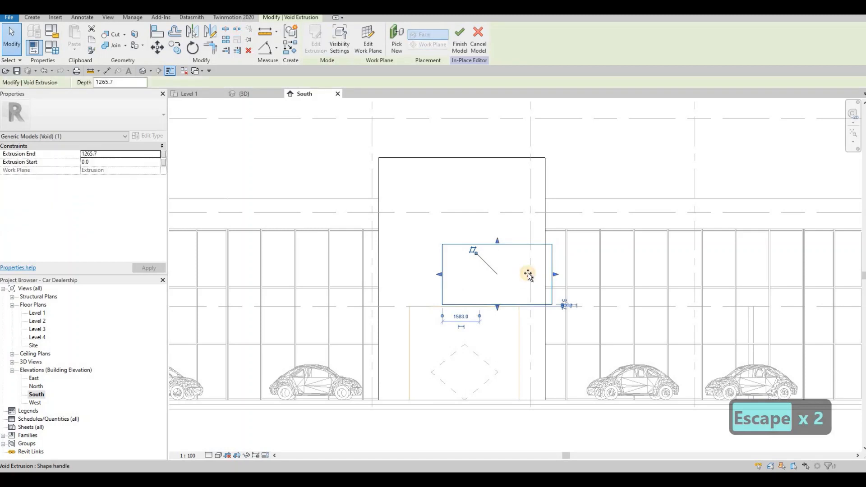
pyautogui.moveTo(503, 276); pyautogui.dragTo(407, 275)
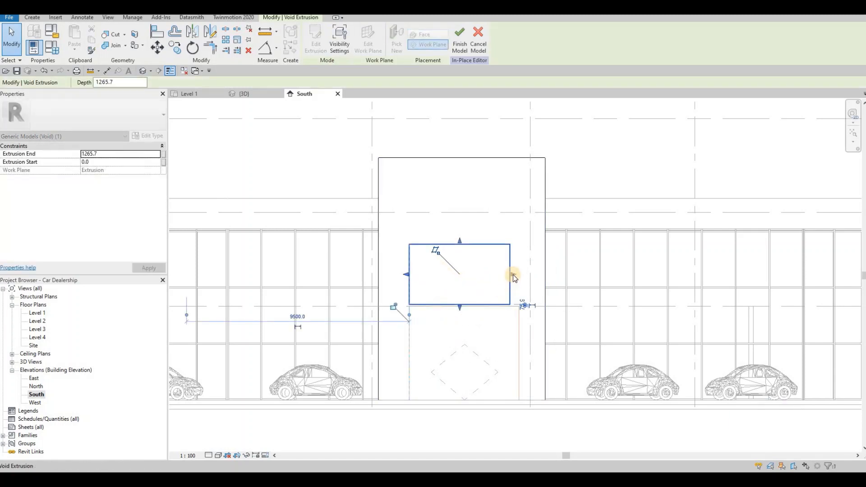
pyautogui.moveTo(523, 272); pyautogui.dragTo(519, 275)
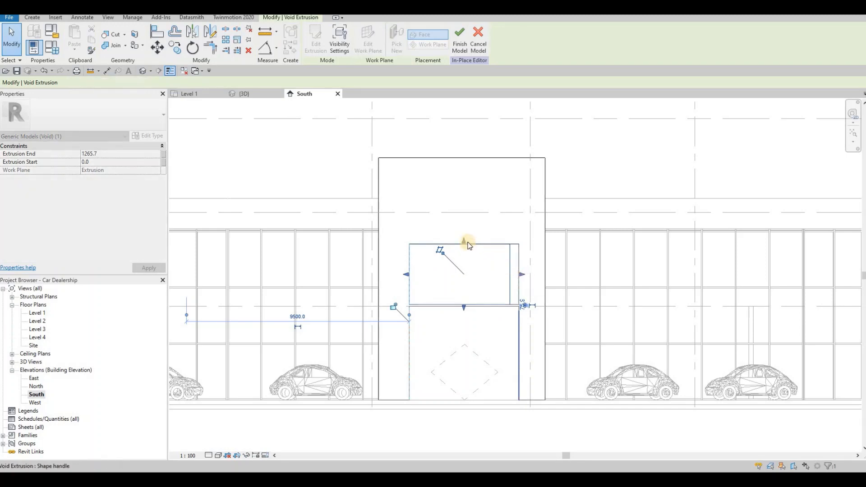
pyautogui.moveTo(465, 233); pyautogui.dragTo(465, 218)
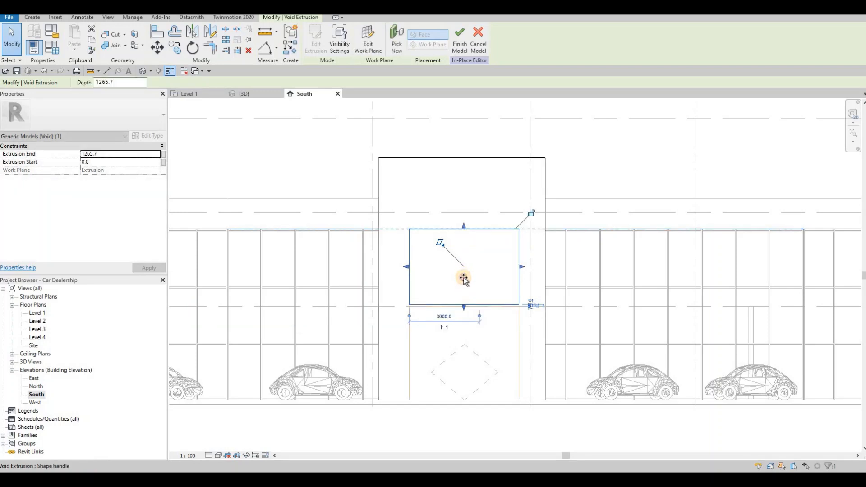
pyautogui.moveTo(463, 278); pyautogui.dragTo(463, 274)
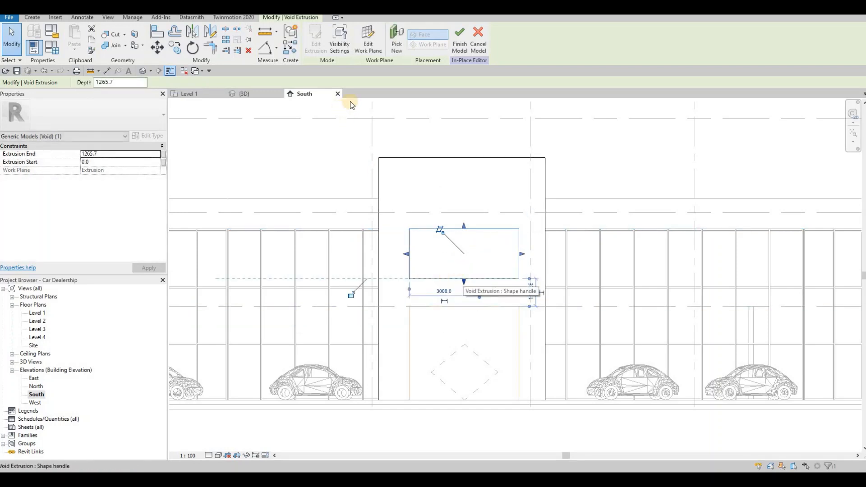
# - In the 3D view, cut the reshaped upper void out of the tall solid extrusion and check both openings from the front
pyautogui.click(249, 94)
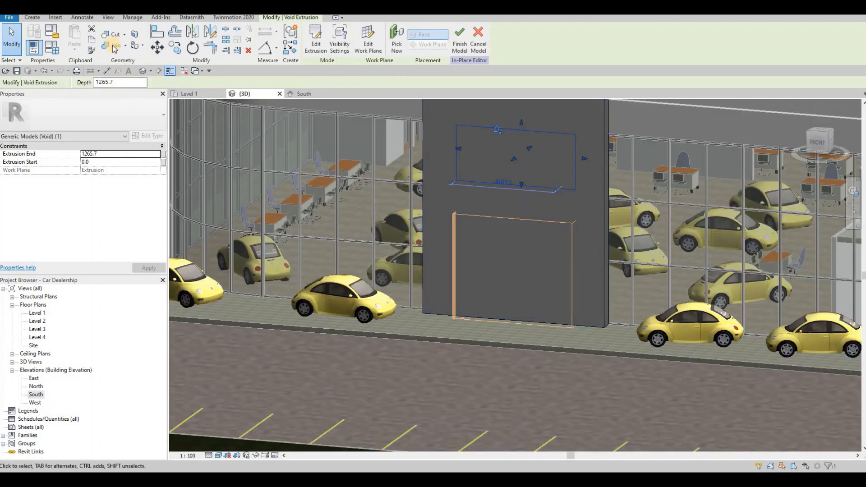
pyautogui.click(113, 46)
pyautogui.click(113, 36)
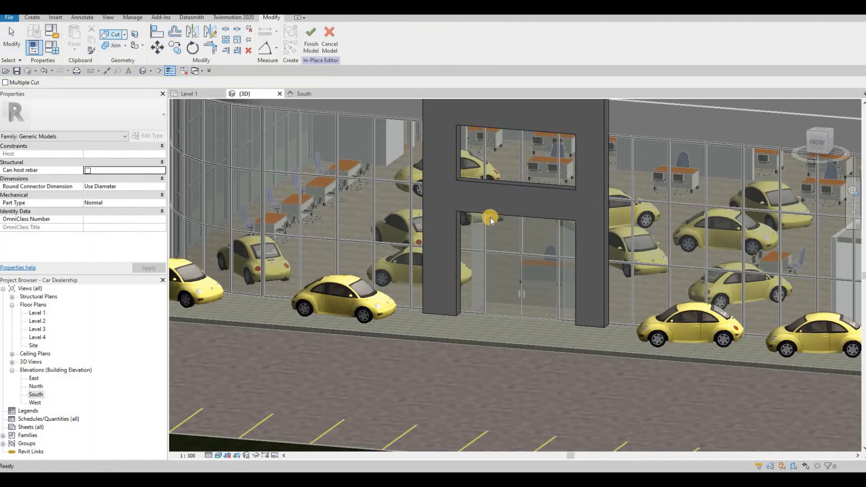
pyautogui.press('Escape')
pyautogui.keyDown('shift'); pyautogui.moveTo(513, 221); pyautogui.dragTo(485, 244, button='middle'); pyautogui.keyUp('shift')
pyautogui.scroll(-3, 486, 229)
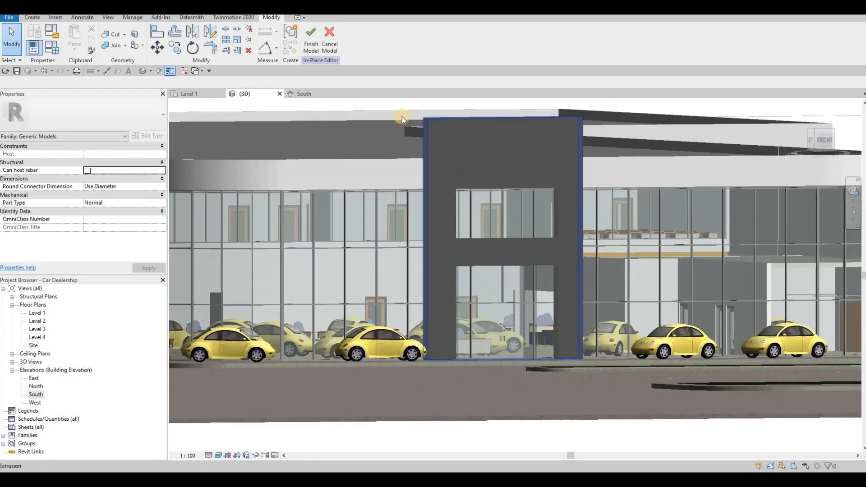
pyautogui.scroll(2, 373, 183)
pyautogui.click(372, 182)
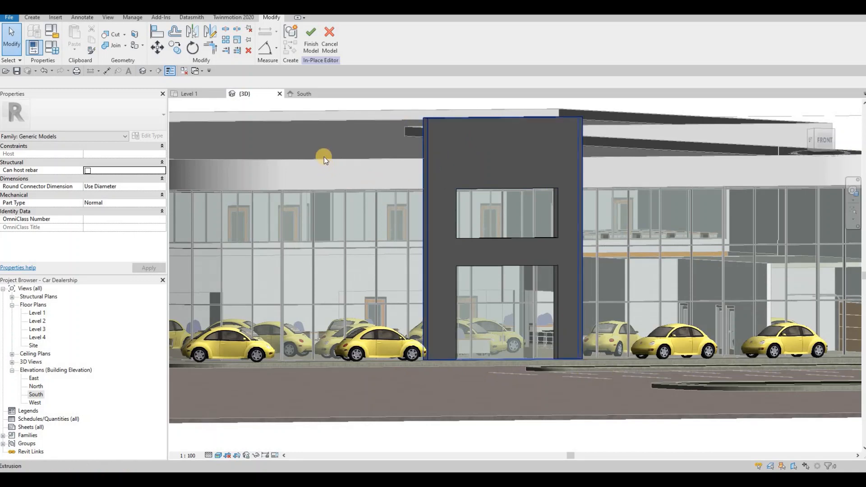
# - Assign the Aluminum 7075 material from the AEC Metal library to the tall entrance extrusion
pyautogui.click(430, 163)
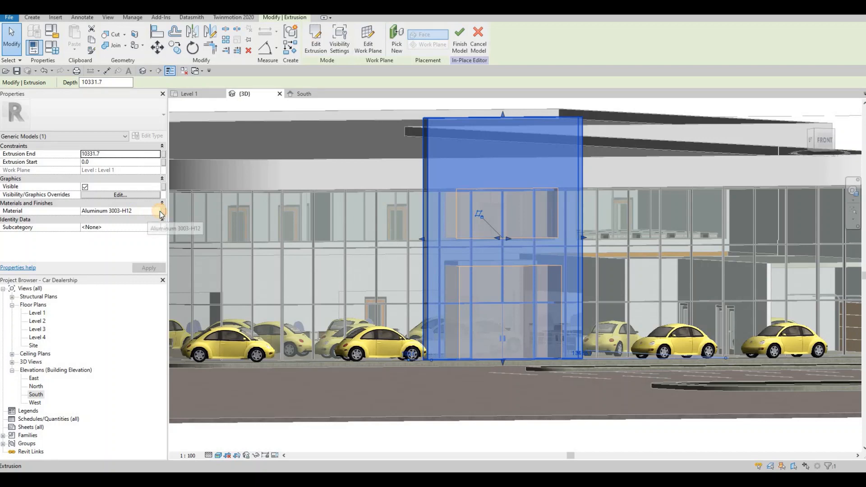
pyautogui.click(159, 211)
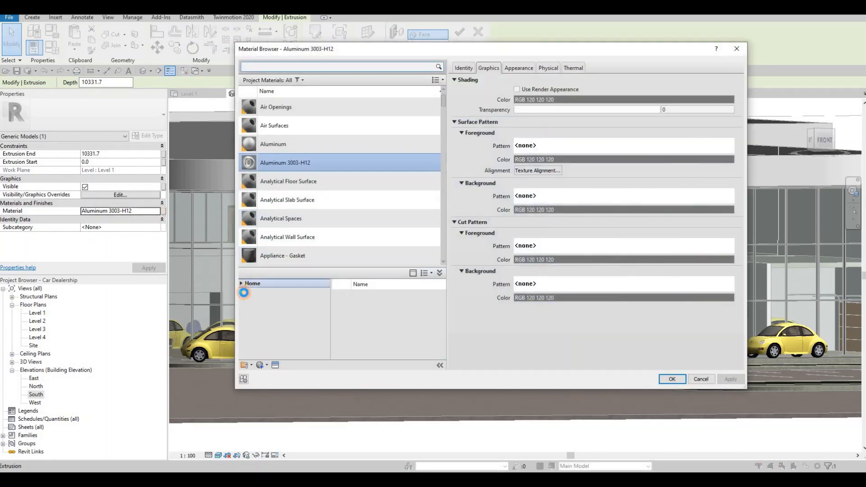
pyautogui.click(245, 301)
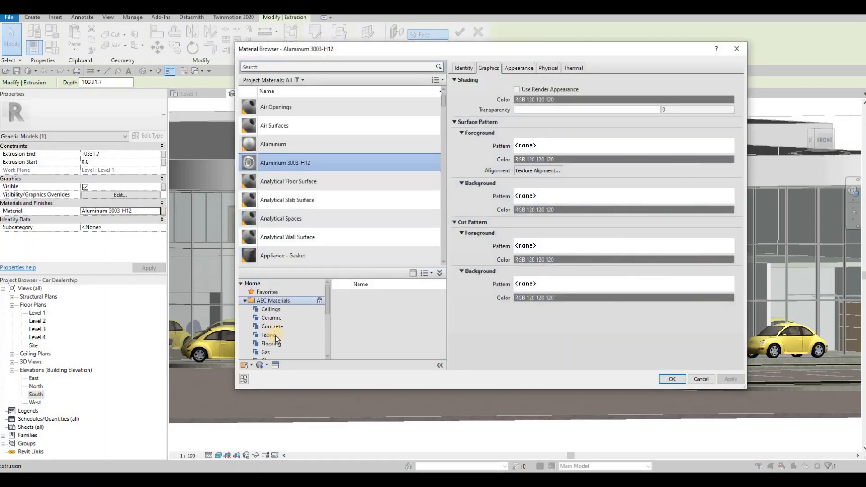
pyautogui.scroll(-4, 284, 334)
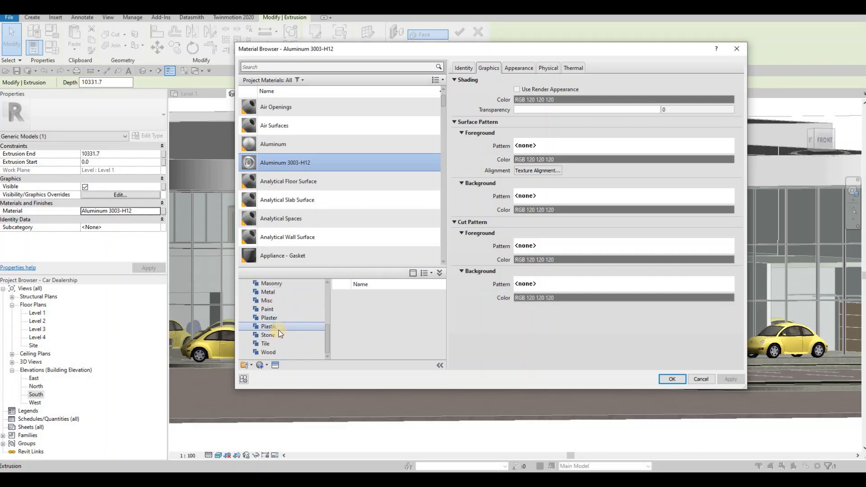
pyautogui.click(270, 292)
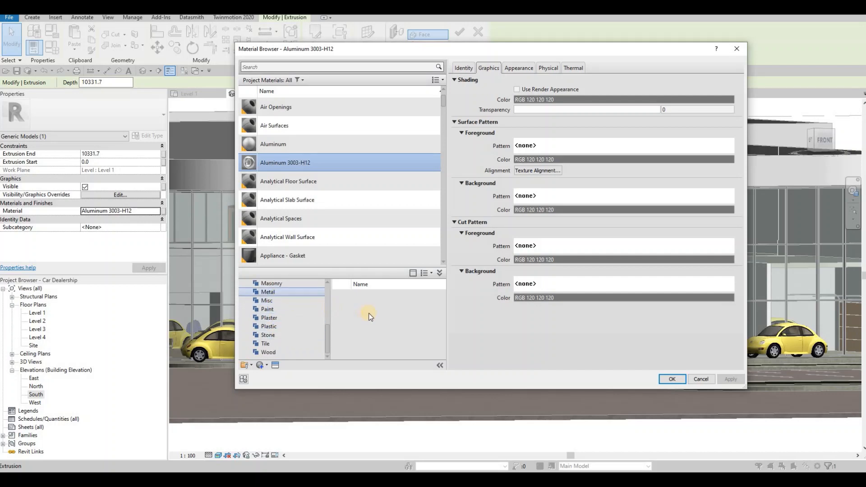
pyautogui.scroll(-3, 404, 324)
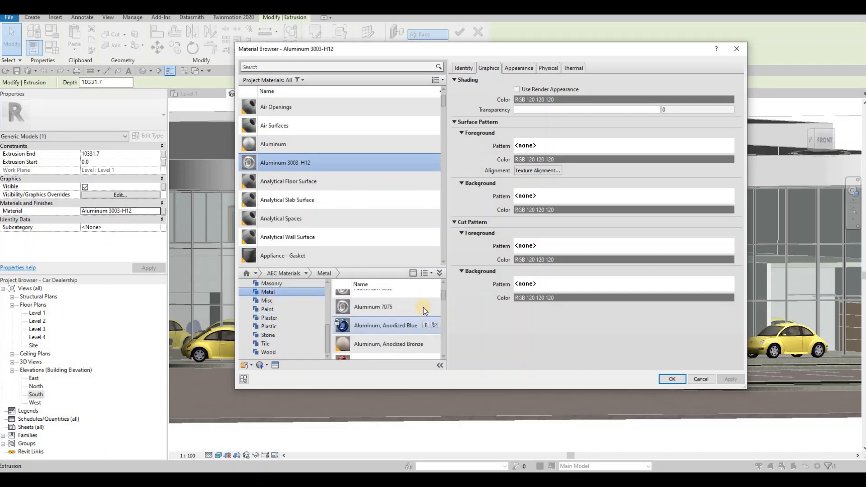
pyautogui.click(424, 307)
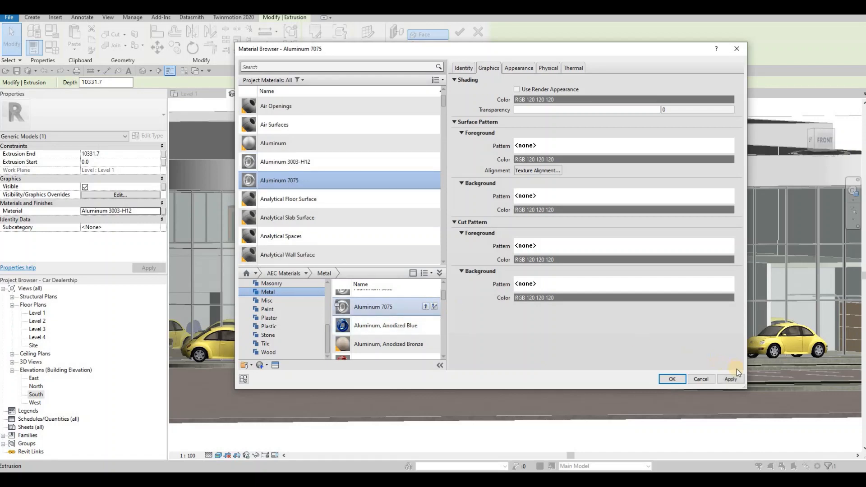
pyautogui.click(672, 380)
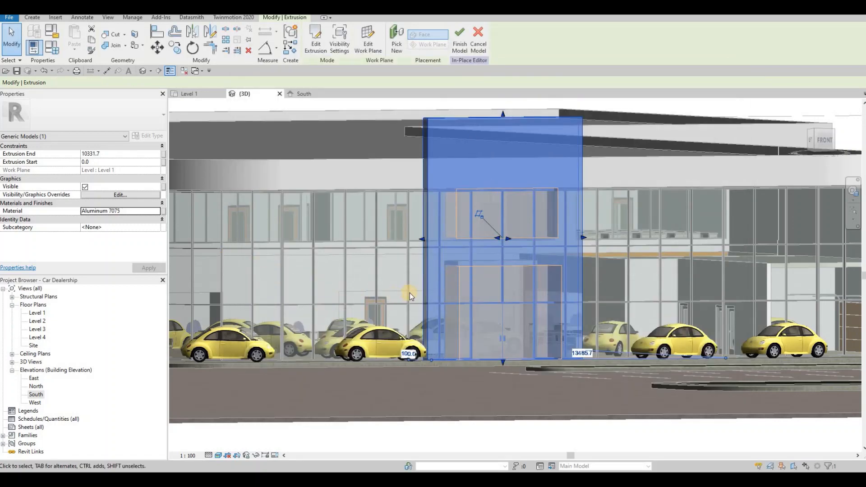
pyautogui.moveTo(438, 285); pyautogui.dragTo(429, 295, button='middle')
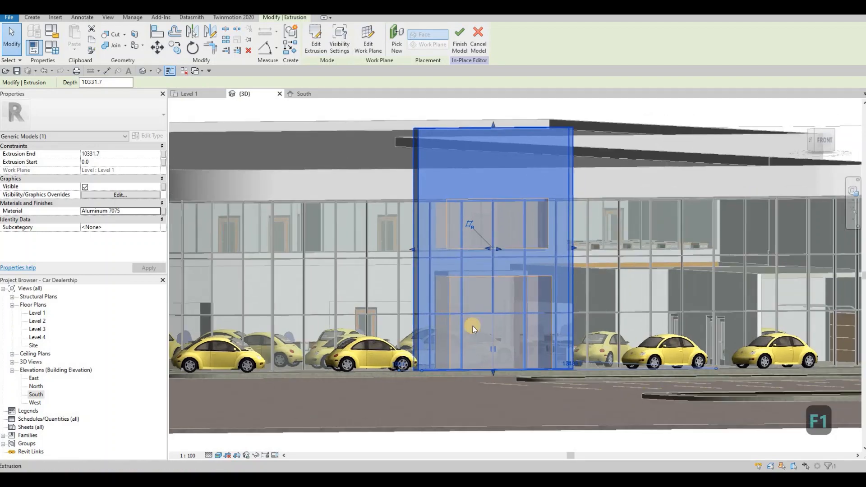
pyautogui.press('Escape')
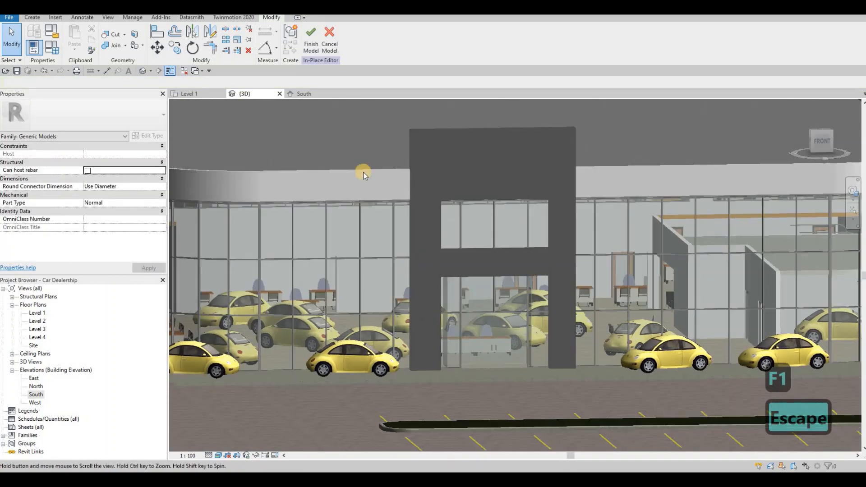
pyautogui.moveTo(364, 172); pyautogui.dragTo(352, 180, button='middle')
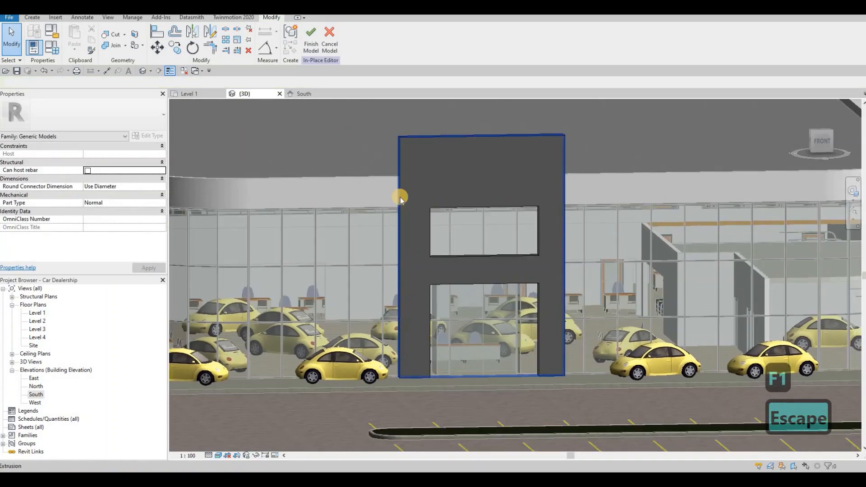
pyautogui.click(408, 254)
pyautogui.press('Escape')
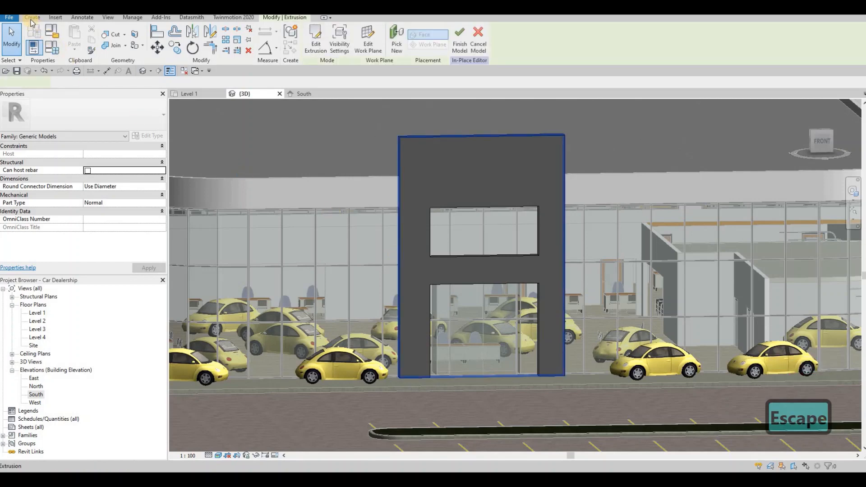
# - In the South elevation, start a solid extrusion using the tall entrance solid's front face as its work plane
pyautogui.click(317, 94)
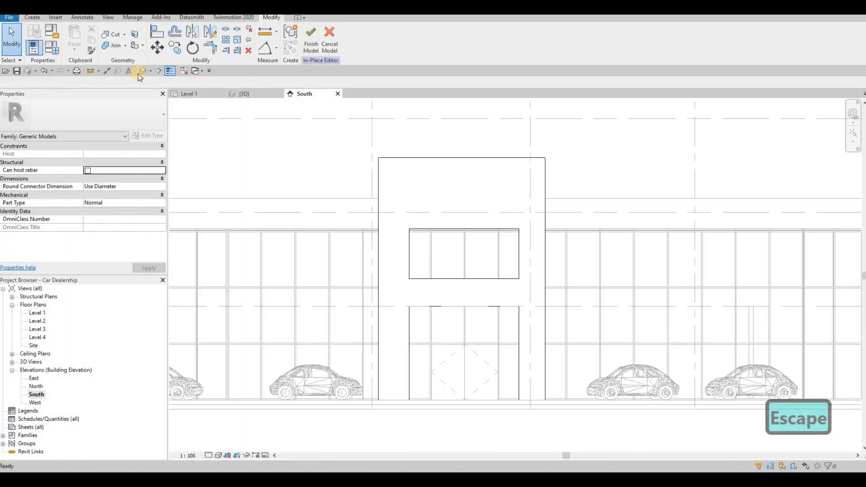
pyautogui.click(32, 17)
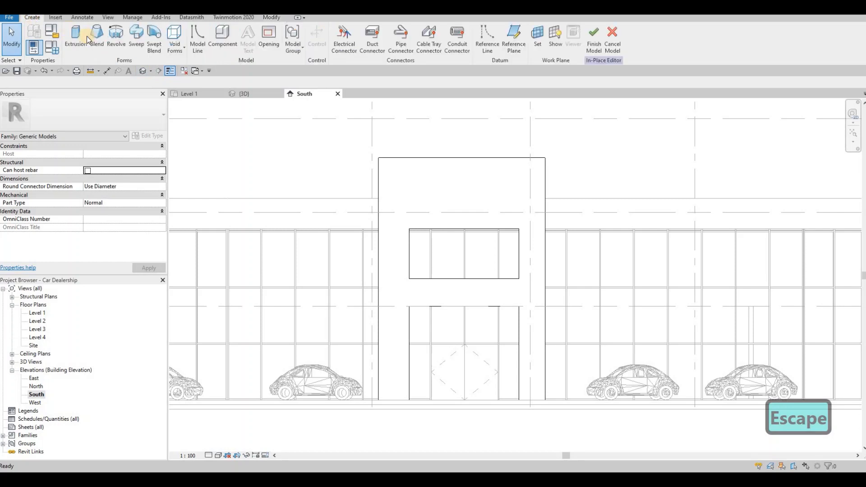
pyautogui.click(77, 37)
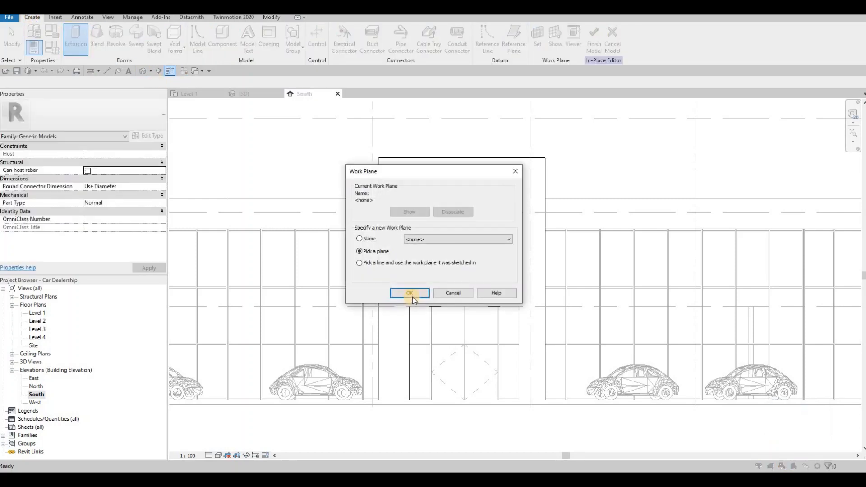
pyautogui.click(428, 292)
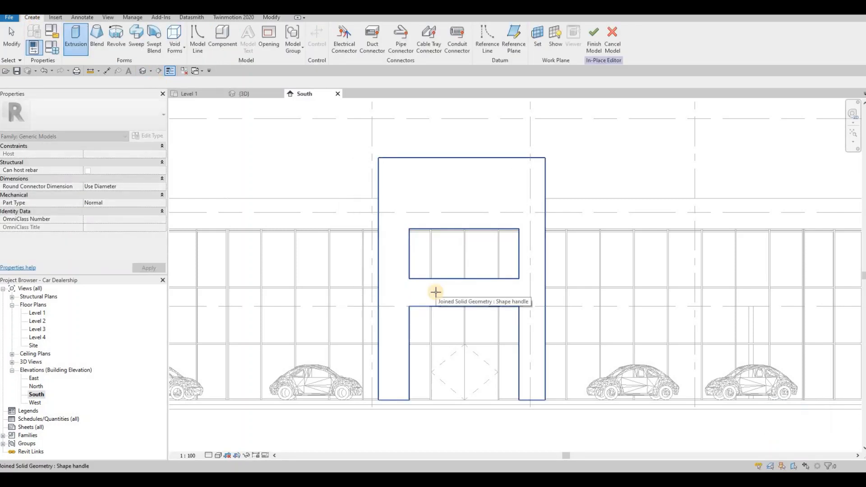
pyautogui.click(293, 168)
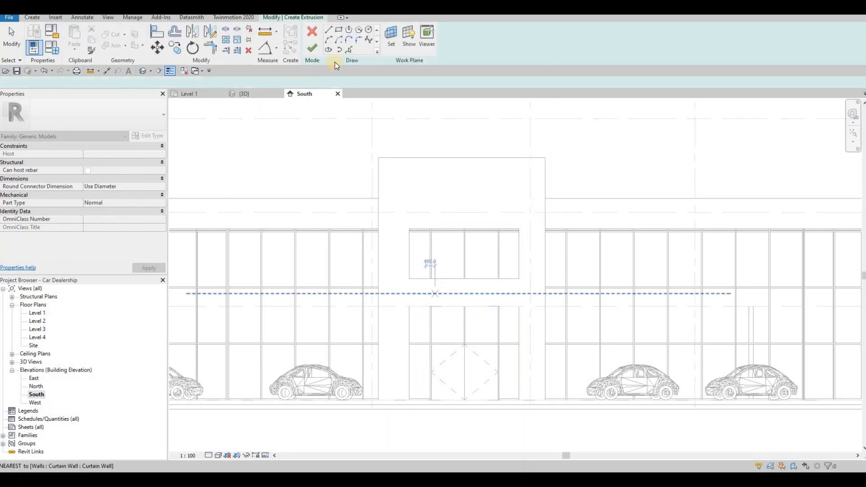
# - Set the new extrusion's material to Aluminum 7075 and sketch a rectangle about 7120 by 772 mm across the tall solid, just above the doorway
pyautogui.click(338, 29)
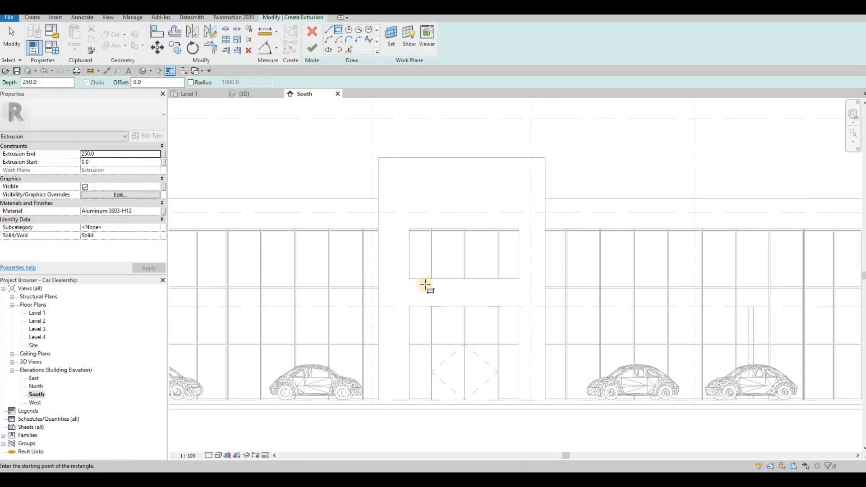
pyautogui.click(158, 211)
pyautogui.click(311, 201)
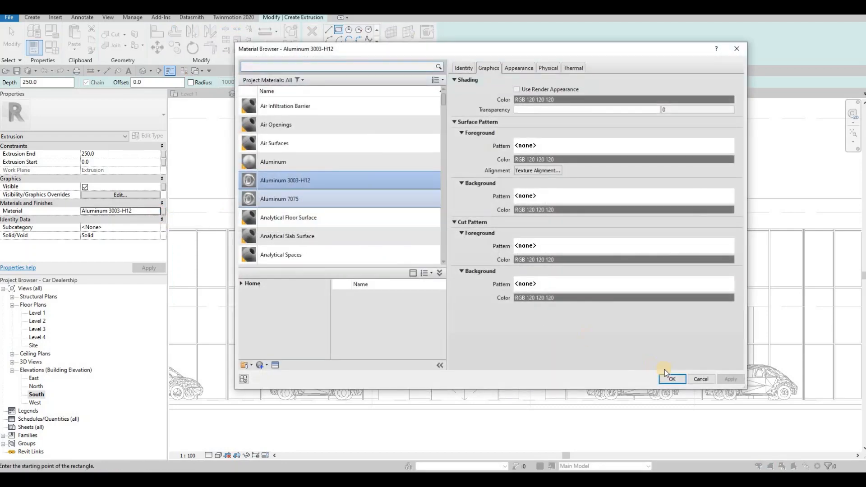
pyautogui.press('Return')
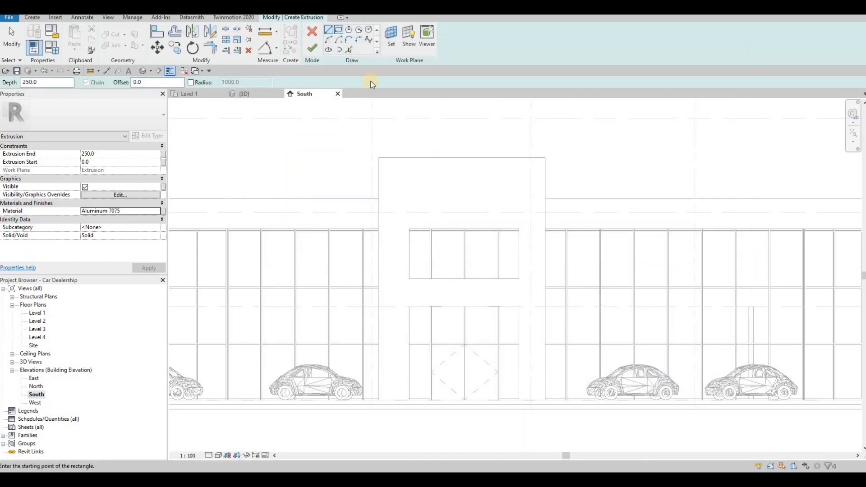
pyautogui.click(379, 306)
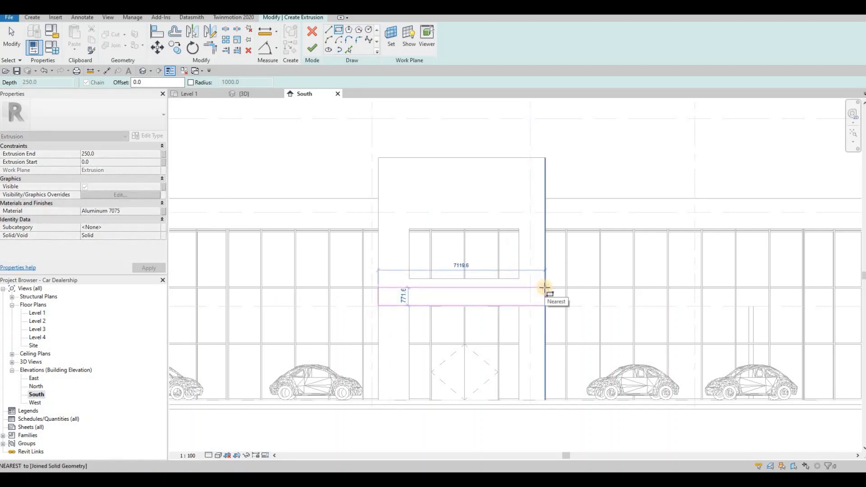
pyautogui.click(545, 287)
pyautogui.press('Escape')
pyautogui.press('Escape')
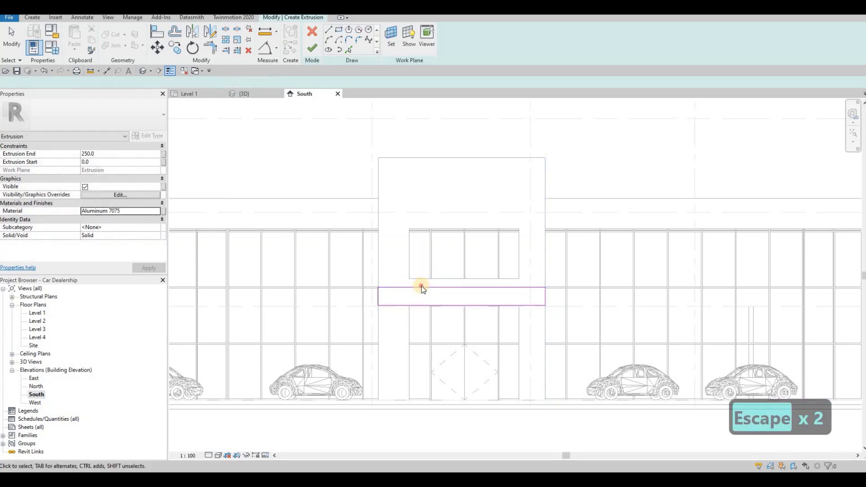
# - Set the sketched rectangle's height to 700 mm and finish the canopy extrusion
pyautogui.click(421, 287)
pyautogui.click(553, 297)
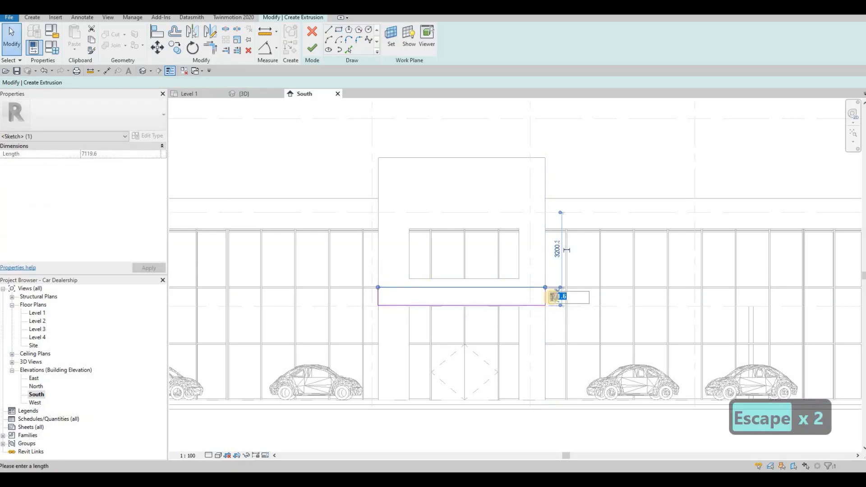
pyautogui.write('7000')
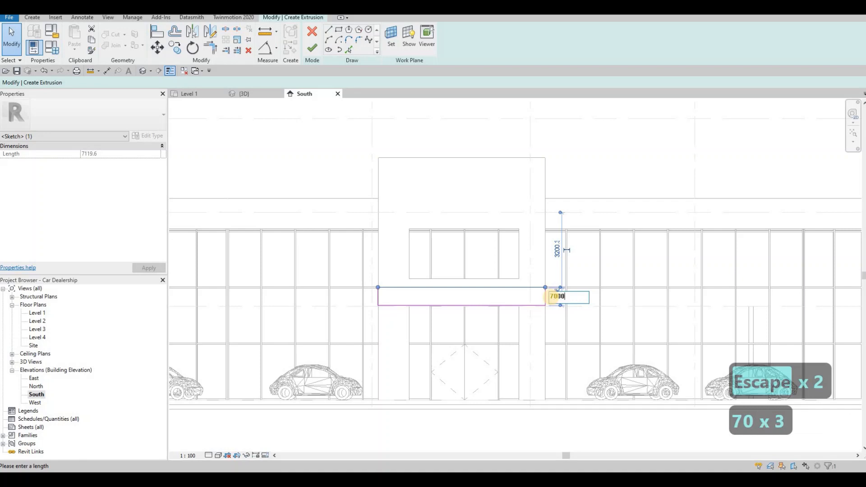
pyautogui.press('BackSpace')
pyautogui.press('Return')
pyautogui.press('Escape')
pyautogui.press('Escape')
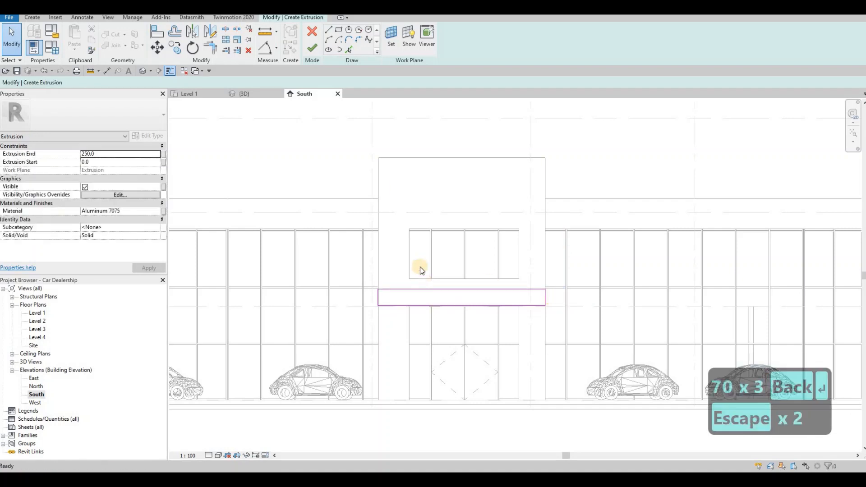
pyautogui.press('Escape')
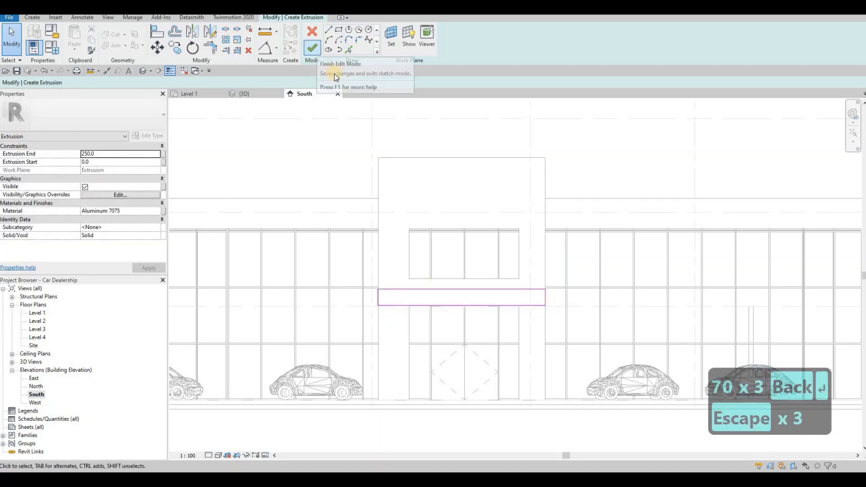
pyautogui.click(313, 48)
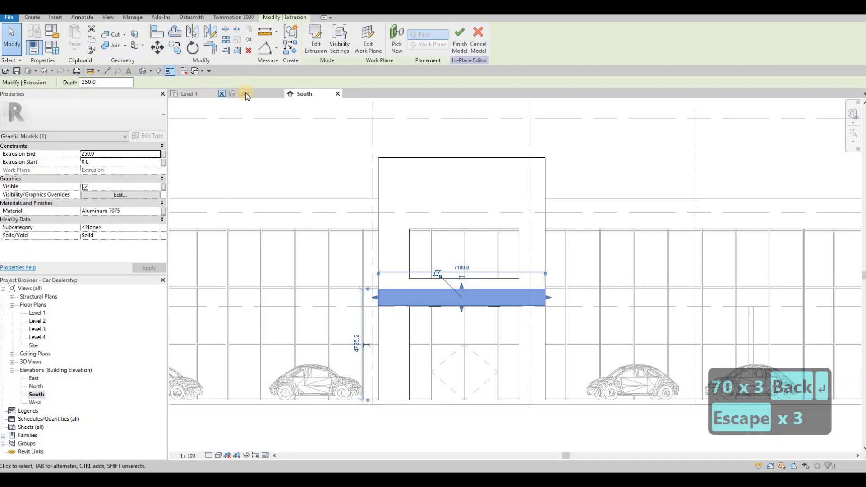
# - In the 3D view, extend the canopy extrusion outward from the tall solid's face to a depth of about 492 mm
pyautogui.hotkey('ctrl', 'Tab')
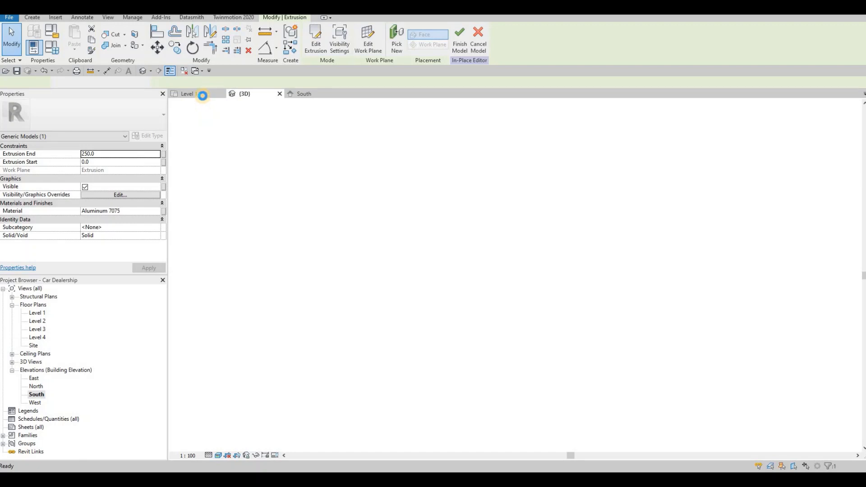
pyautogui.hotkey('ctrl', 'Tab')
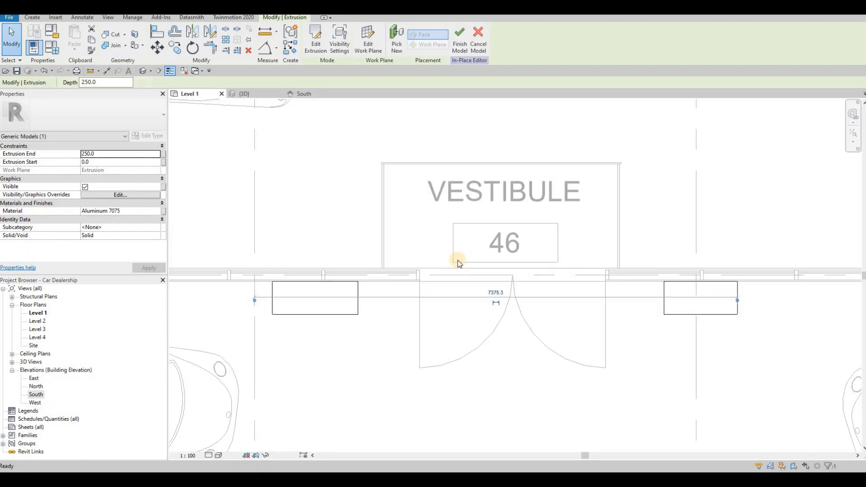
pyautogui.scroll(-2, 426, 283)
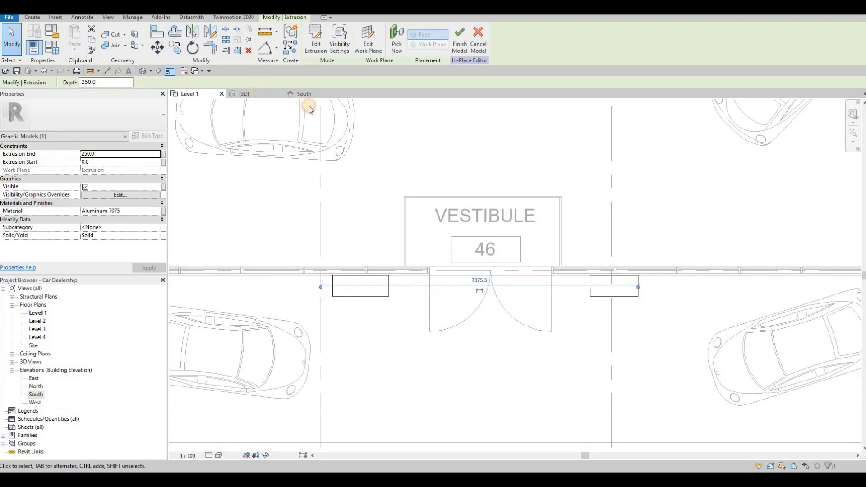
pyautogui.hotkey('ctrl', 'Tab')
pyautogui.keyDown('shift'); pyautogui.moveTo(531, 248); pyautogui.dragTo(483, 284, button='middle'); pyautogui.keyUp('shift')
pyautogui.scroll(2, 481, 282)
pyautogui.moveTo(480, 280); pyautogui.dragTo(483, 293)
pyautogui.press('Escape')
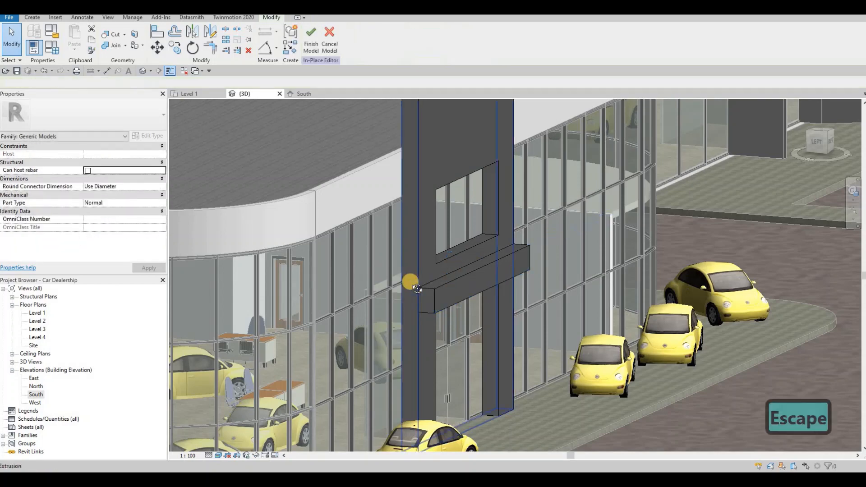
# - Shorten the canopy at both ends so it sits inside the tall solid's sides, aligning its right end with the grid line in the South elevation
pyautogui.keyDown('shift'); pyautogui.moveTo(411, 282); pyautogui.dragTo(385, 278, button='middle'); pyautogui.keyUp('shift')
pyautogui.click(356, 286)
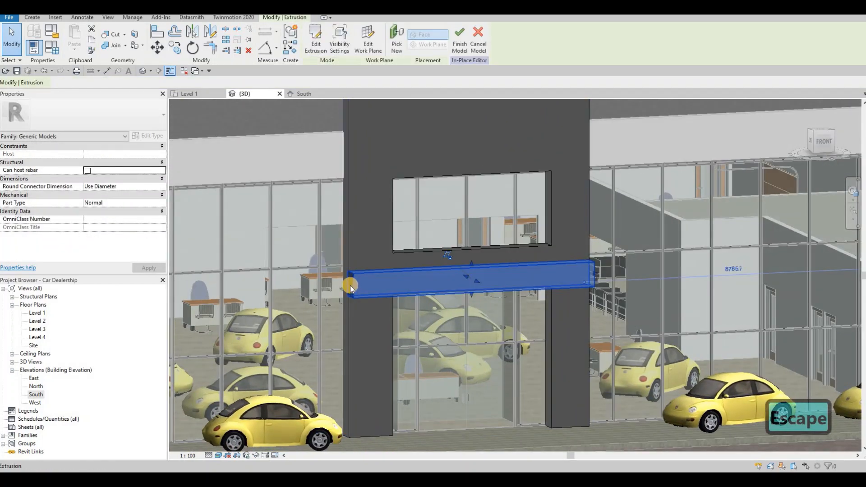
pyautogui.moveTo(360, 286); pyautogui.dragTo(378, 284)
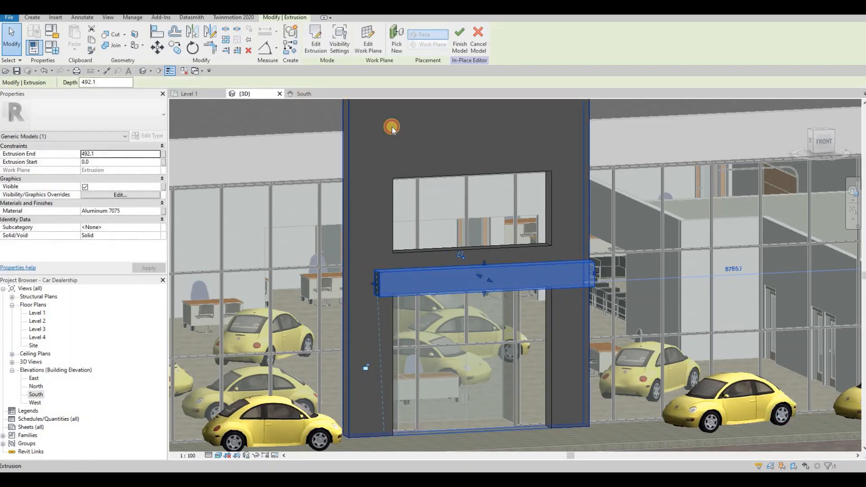
pyautogui.hotkey('ctrl', 'Tab')
pyautogui.click(545, 298)
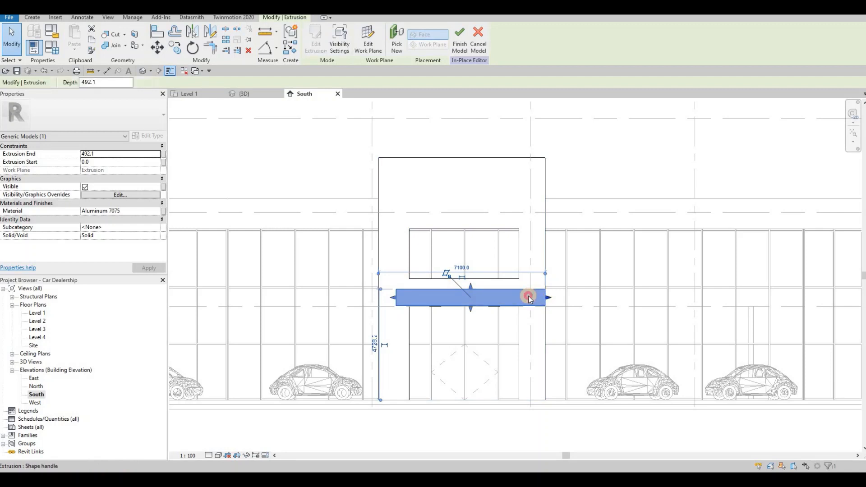
pyautogui.moveTo(528, 297); pyautogui.dragTo(532, 309)
pyautogui.press('Escape')
pyautogui.press('Escape')
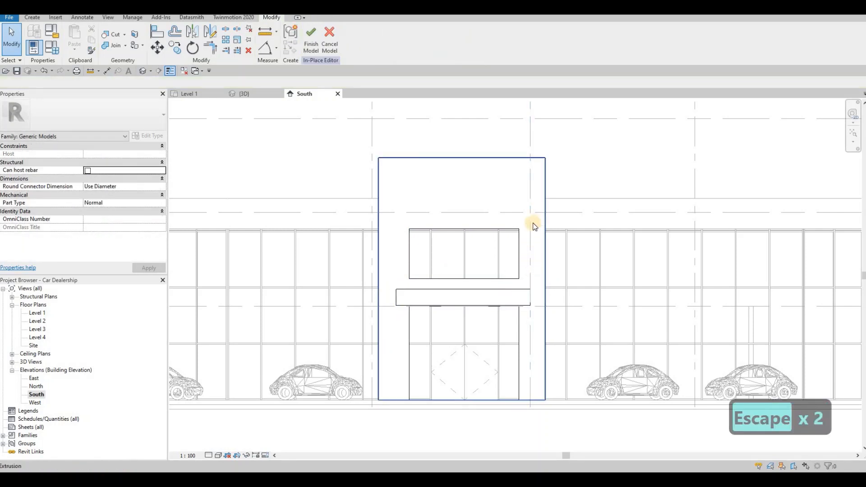
# - In the South elevation, move the tall solid's right side slightly outward so the piers on both sides of the openings are about equally wide
pyautogui.scroll(-1, 428, 269)
pyautogui.press('Escape')
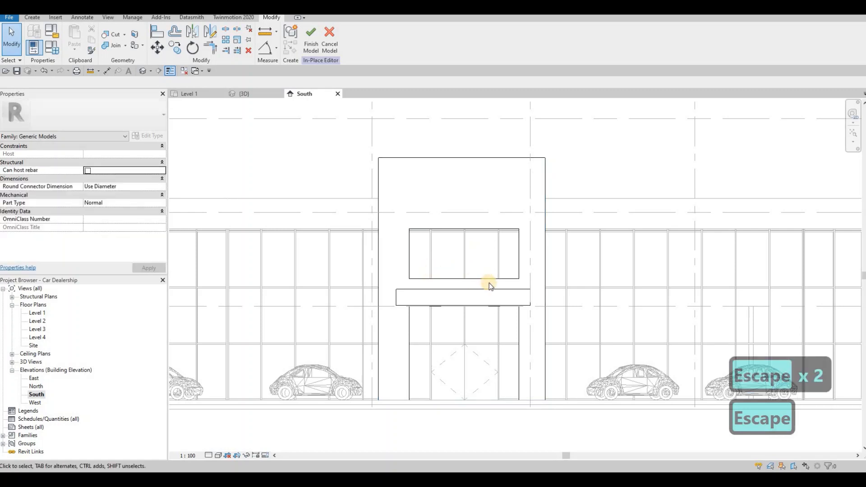
pyautogui.click(515, 282)
pyautogui.click(519, 278)
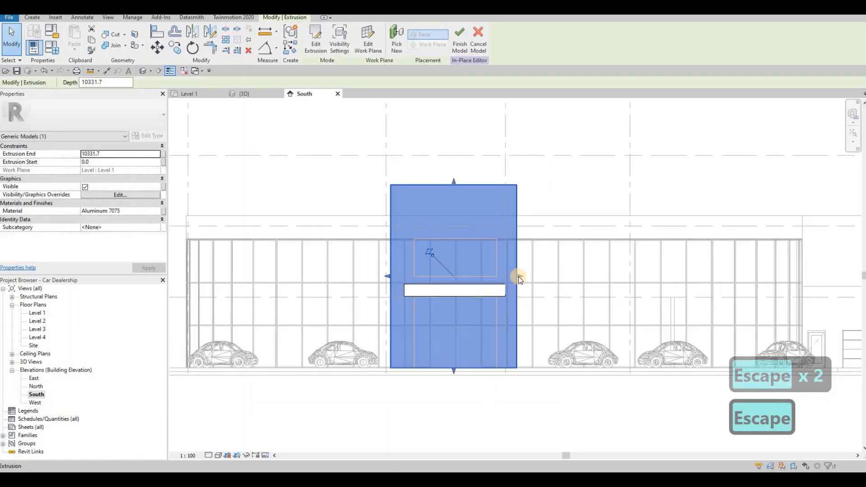
pyautogui.scroll(2, 519, 277)
pyautogui.moveTo(520, 278); pyautogui.dragTo(523, 278)
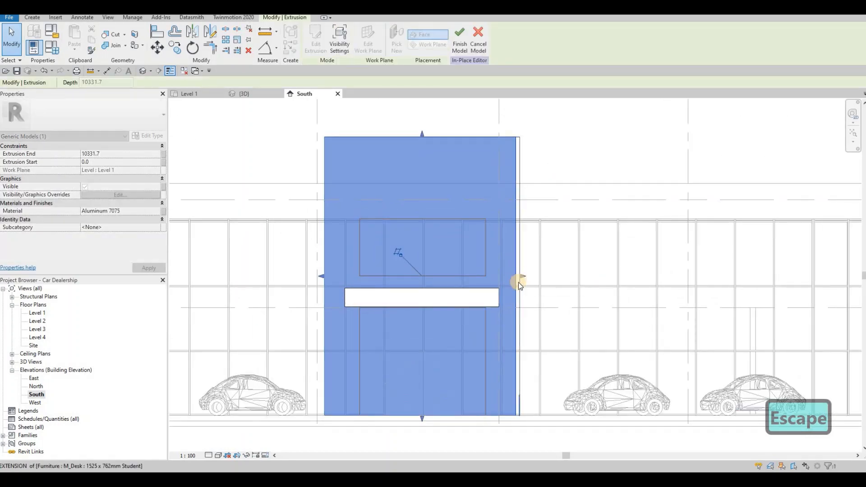
pyautogui.press('Escape')
pyautogui.press('Escape')
pyautogui.scroll(-4, 425, 303)
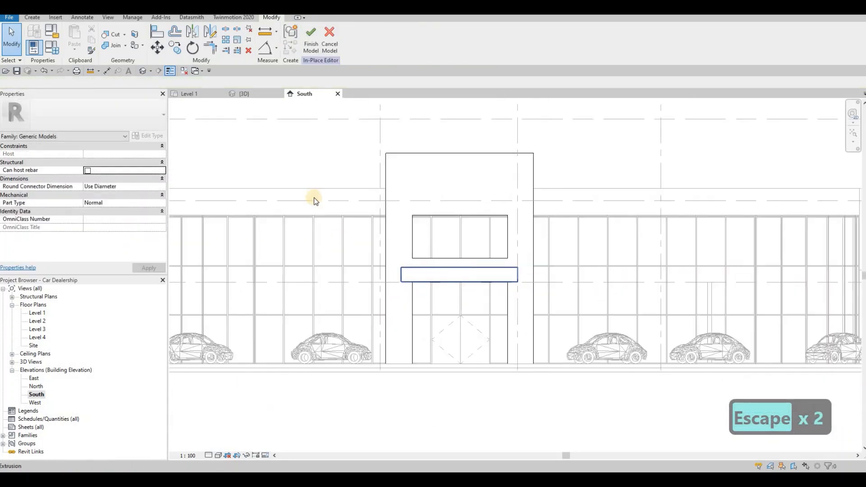
# - In the 3D view, deepen the canopy above the doorway to about 669 mm
pyautogui.click(243, 93)
pyautogui.moveTo(505, 282)
pyautogui.keyDown('shift'); pyautogui.mouseDown(button='middle')
pyautogui.moveTo(529, 286)
pyautogui.moveTo(498, 274)
pyautogui.mouseUp(button='middle'); pyautogui.keyUp('shift')
pyautogui.click(490, 281)
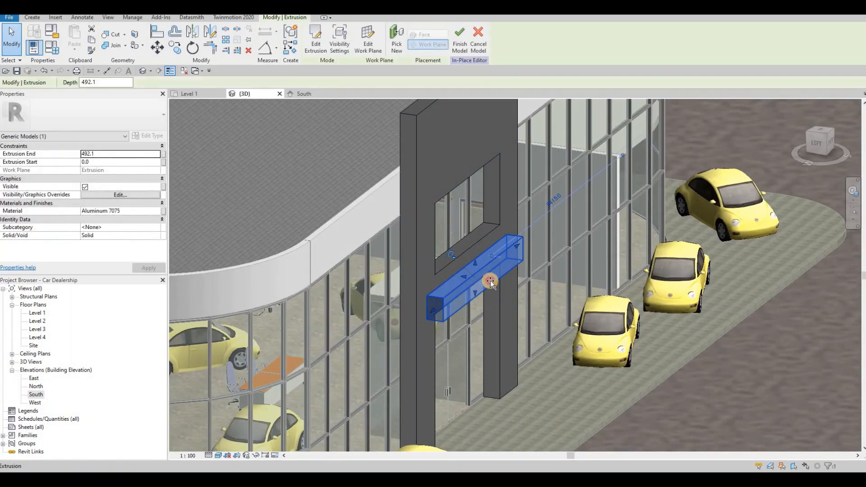
pyautogui.press('Escape')
pyautogui.press('Escape')
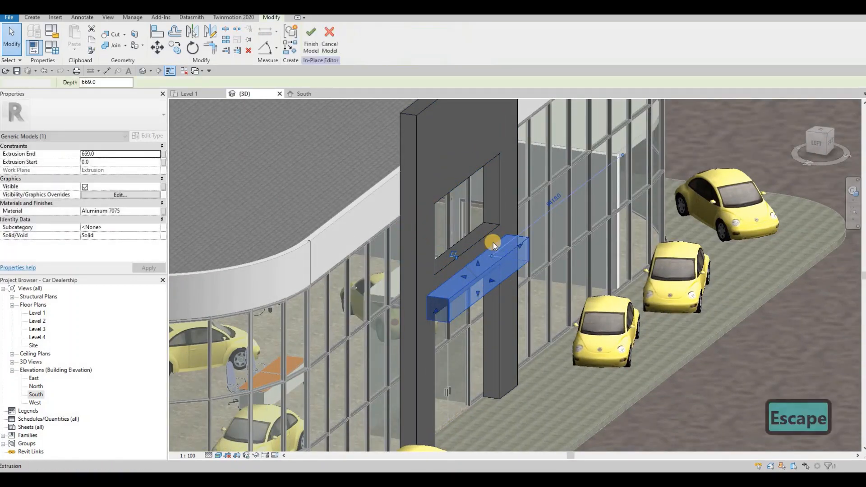
pyautogui.keyDown('shift'); pyautogui.moveTo(540, 247); pyautogui.dragTo(589, 260, button='middle'); pyautogui.keyUp('shift')
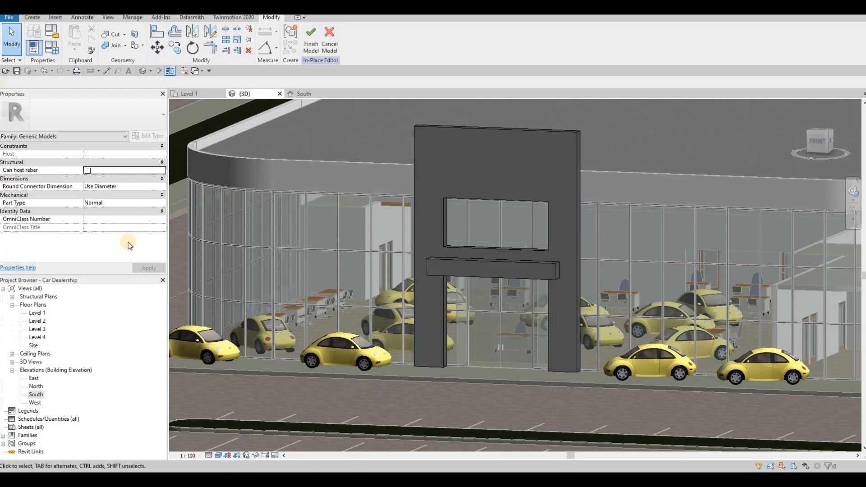
# - Examine the entrance feature in the Level 1 plan and from the showroom's curved corner in the 3D view
pyautogui.click(38, 313)
pyautogui.scroll(-5, 348, 282)
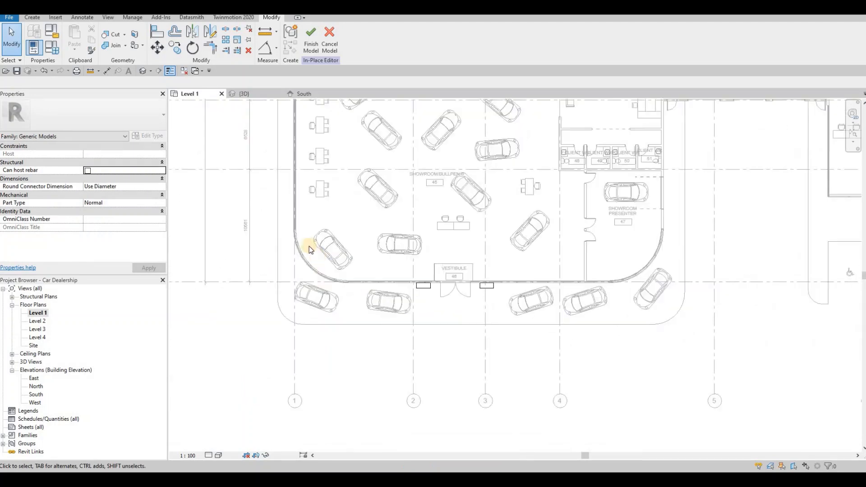
pyautogui.click(248, 97)
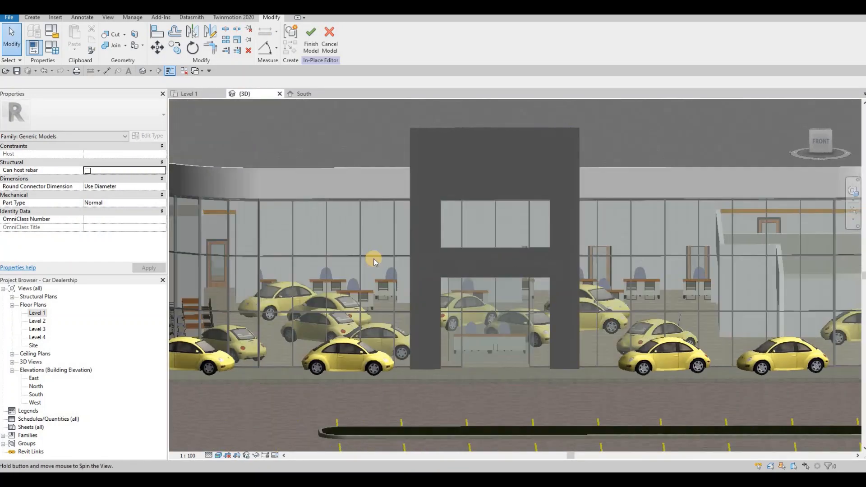
pyautogui.keyDown('shift'); pyautogui.moveTo(374, 258); pyautogui.dragTo(356, 255, button='middle'); pyautogui.keyUp('shift')
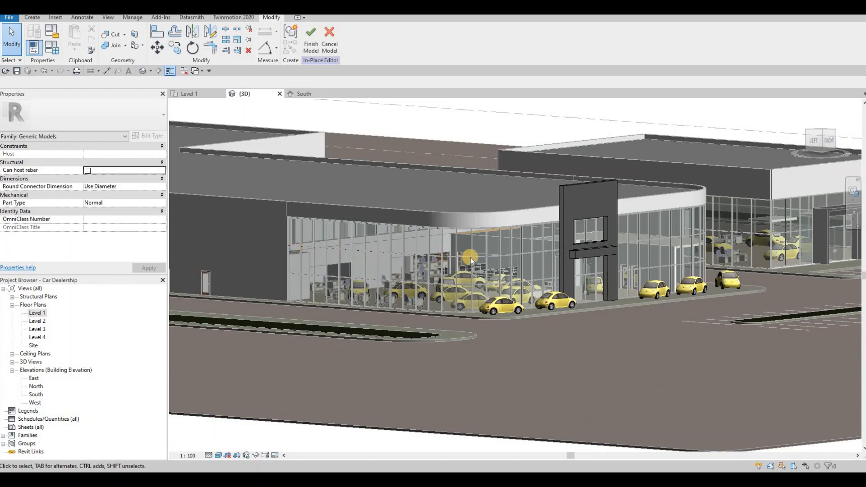
pyautogui.moveTo(596, 249); pyautogui.dragTo(703, 313, button='middle')
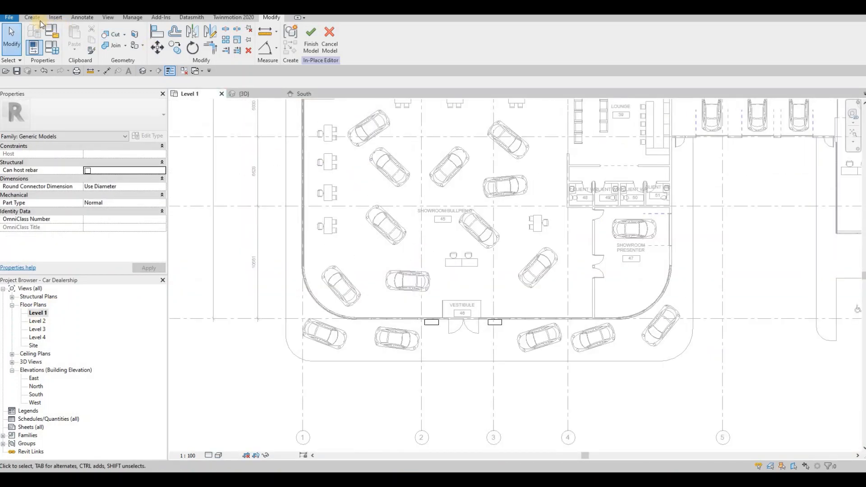
# - In the Level 1 plan, start a new extrusion and sketch a rectangle about 428 mm wide and 18,924 mm long outside the showroom's west curtain wall
pyautogui.click(77, 48)
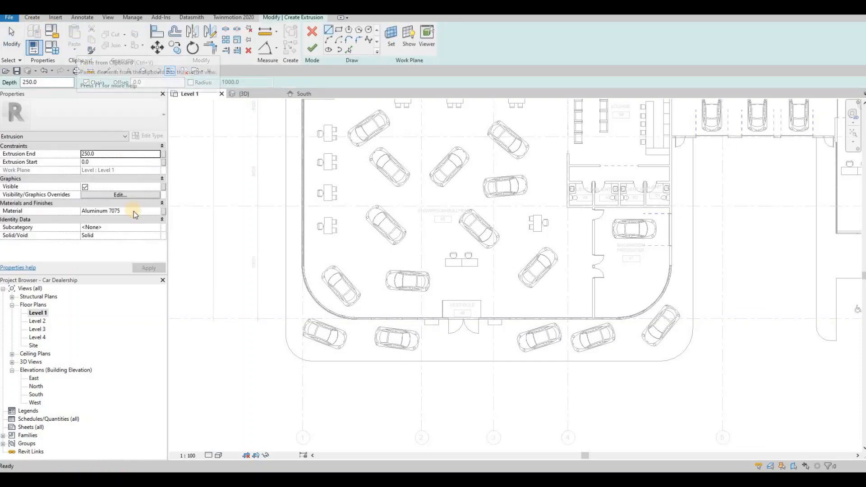
pyautogui.click(336, 31)
pyautogui.scroll(3, 336, 174)
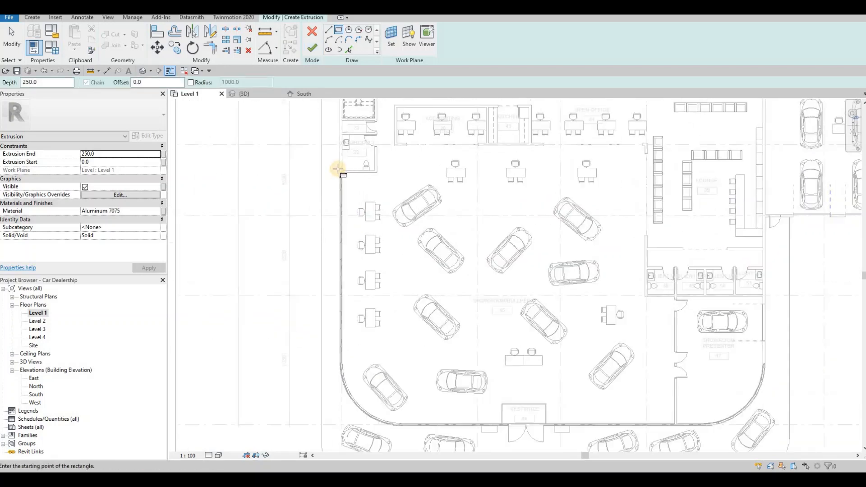
pyautogui.scroll(4, 339, 165)
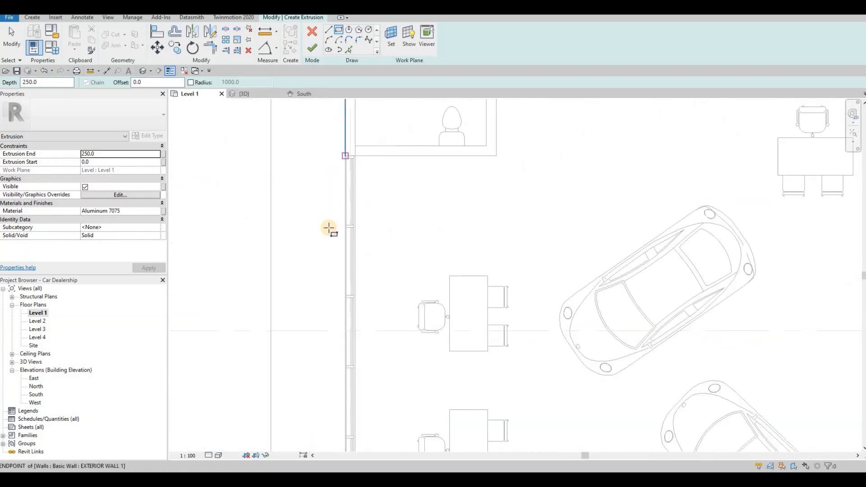
pyautogui.click(345, 155)
pyautogui.scroll(-2, 329, 243)
pyautogui.moveTo(332, 260); pyautogui.dragTo(326, 69, button='middle')
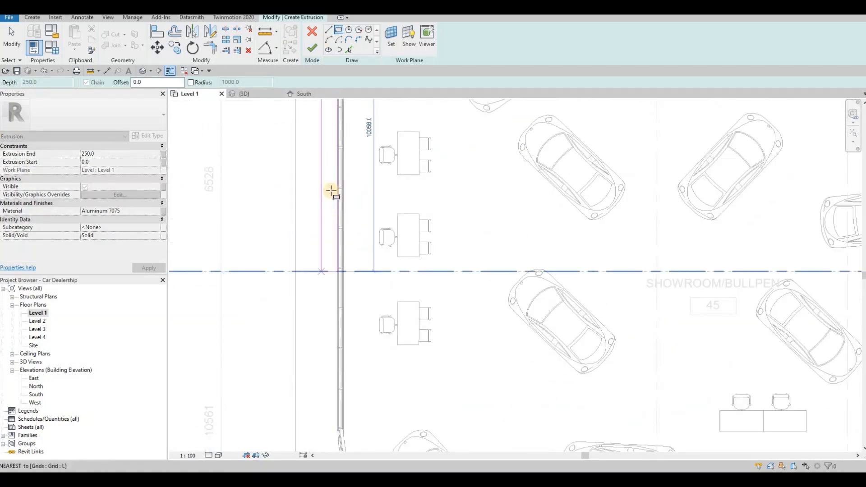
pyautogui.moveTo(325, 403); pyautogui.dragTo(329, 174, button='middle')
pyautogui.moveTo(342, 285); pyautogui.dragTo(317, 189, button='middle')
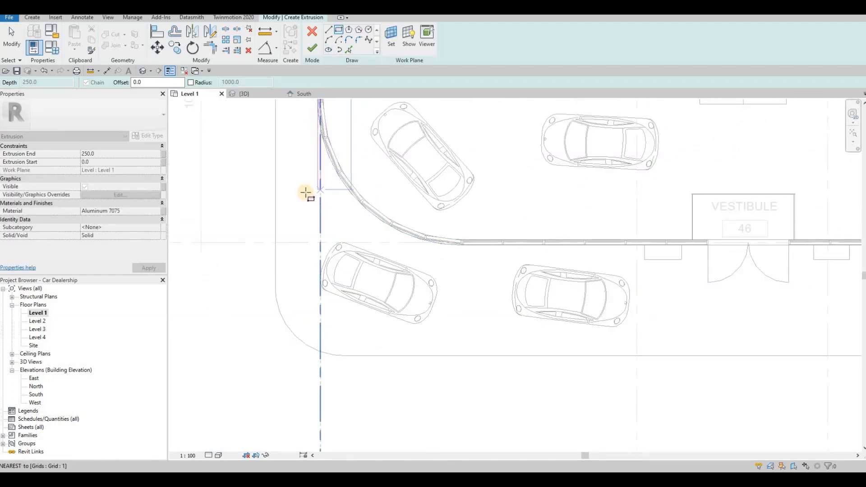
pyautogui.click(306, 193)
pyautogui.press('Escape')
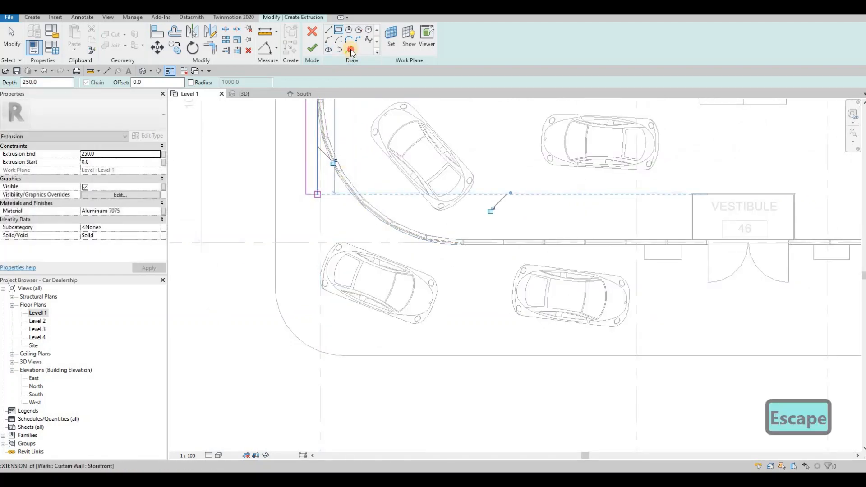
# - Add sketch lines picked from the curtain wall's outer edge along the curved southwest corner and the straight south front
pyautogui.click(350, 50)
pyautogui.click(336, 171)
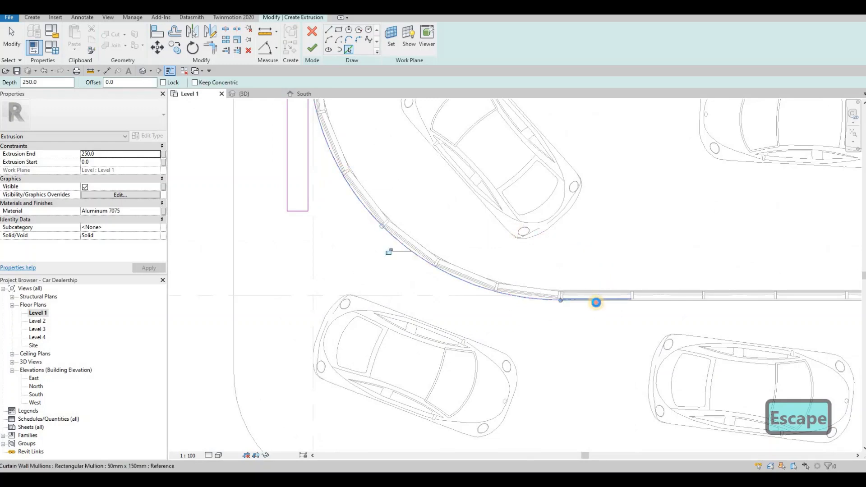
pyautogui.click(596, 302)
pyautogui.scroll(-3, 490, 258)
pyautogui.scroll(-4, 595, 257)
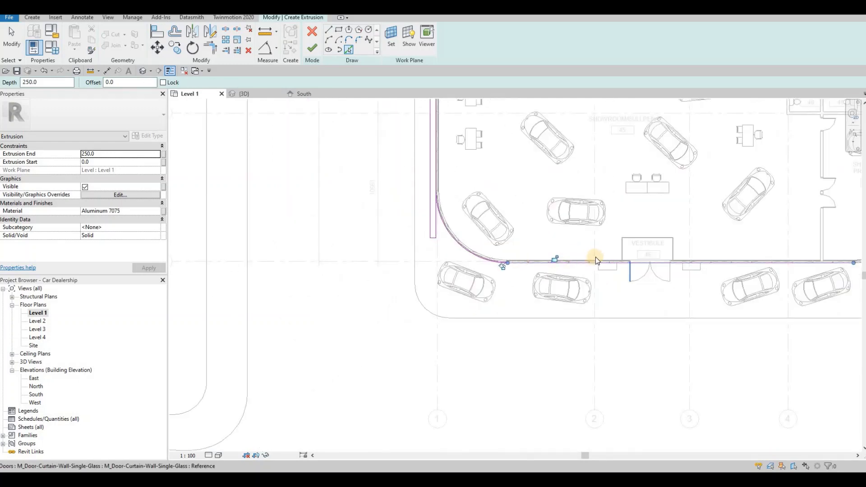
pyautogui.scroll(1, 580, 256)
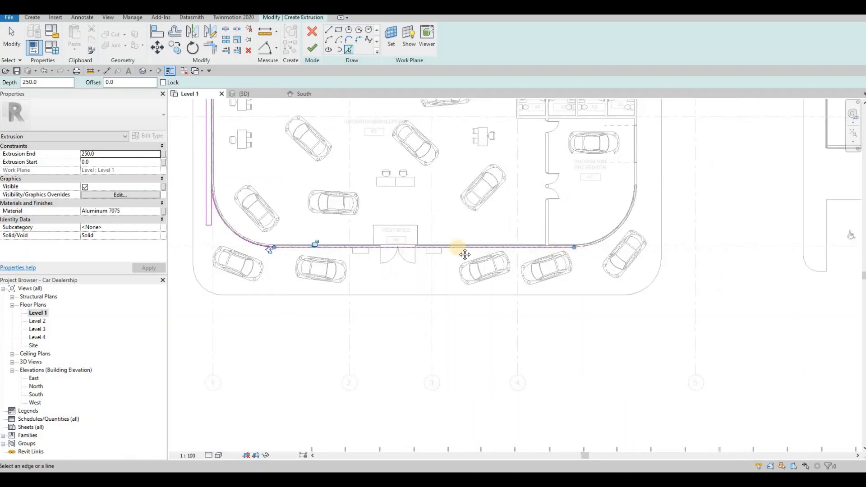
pyautogui.moveTo(573, 251); pyautogui.dragTo(630, 251, button='middle')
pyautogui.press('Escape')
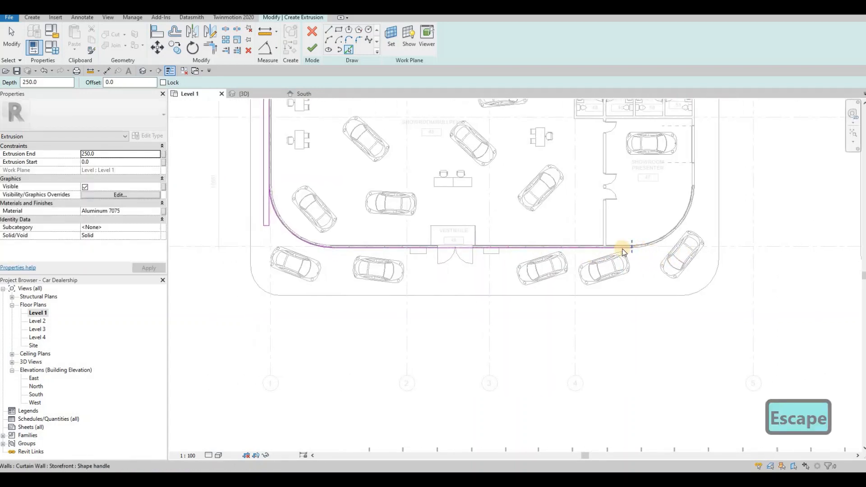
pyautogui.press('Escape')
# - Shorten the straight south sketch line to about 6447 mm so it ends at the tall solid's west pier
pyautogui.click(627, 247)
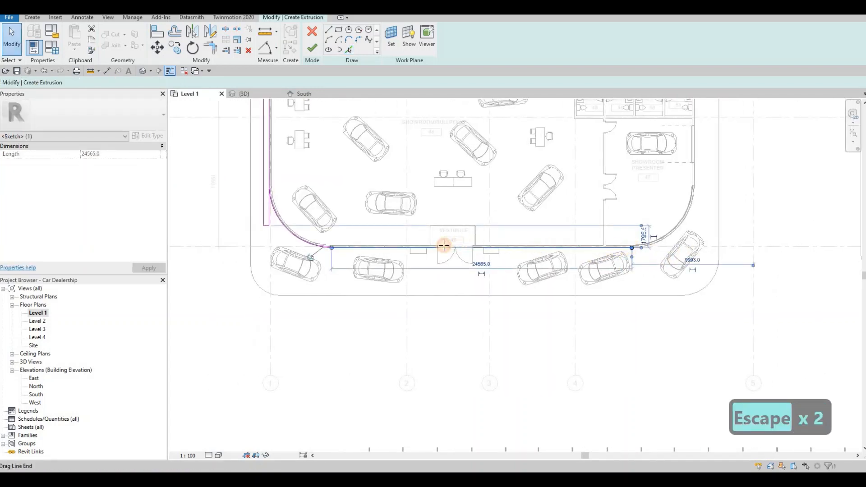
pyautogui.moveTo(439, 248); pyautogui.dragTo(410, 251)
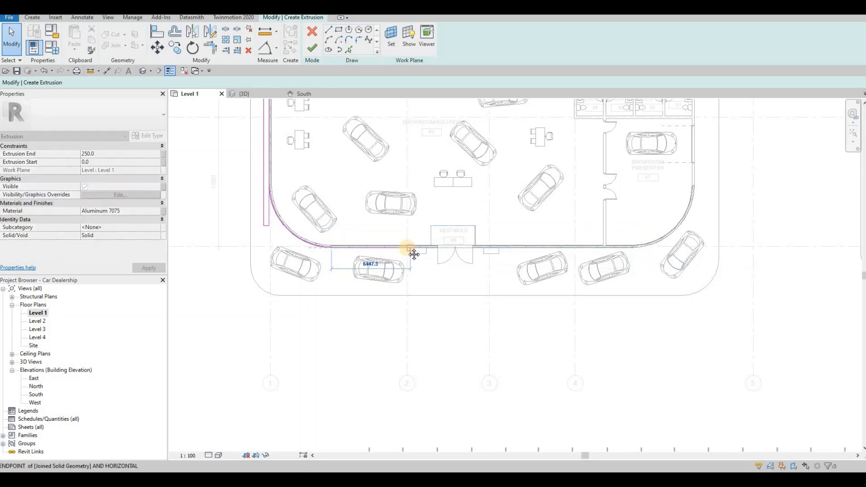
pyautogui.press('Escape')
pyautogui.moveTo(242, 206); pyautogui.dragTo(311, 209, button='middle')
pyautogui.scroll(2, 332, 216)
pyautogui.press('Escape')
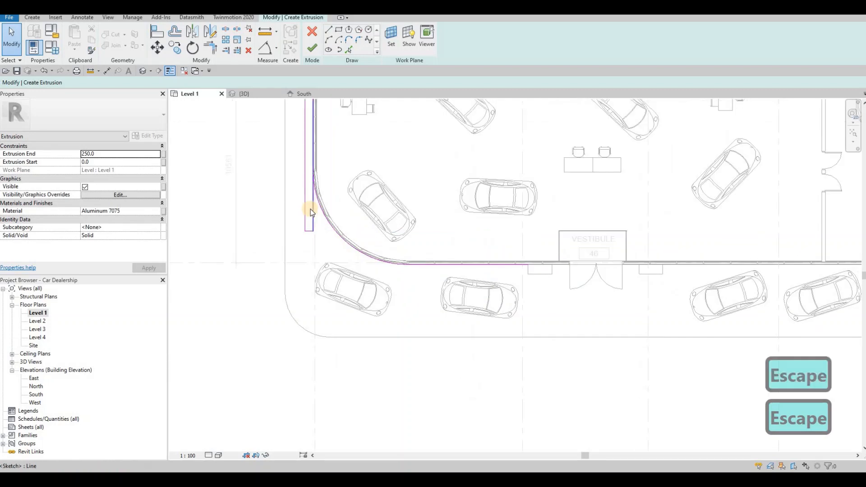
pyautogui.press('Escape')
pyautogui.click(310, 212)
pyautogui.press('Escape')
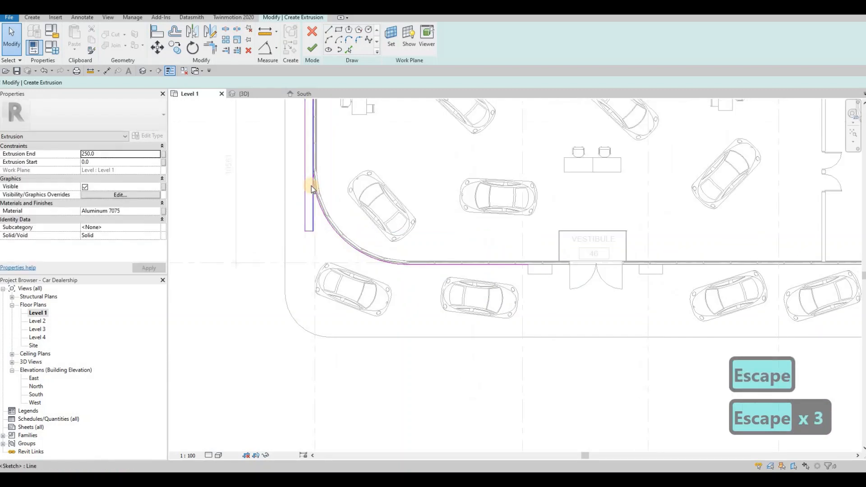
pyautogui.press('Return')
pyautogui.scroll(2, 312, 180)
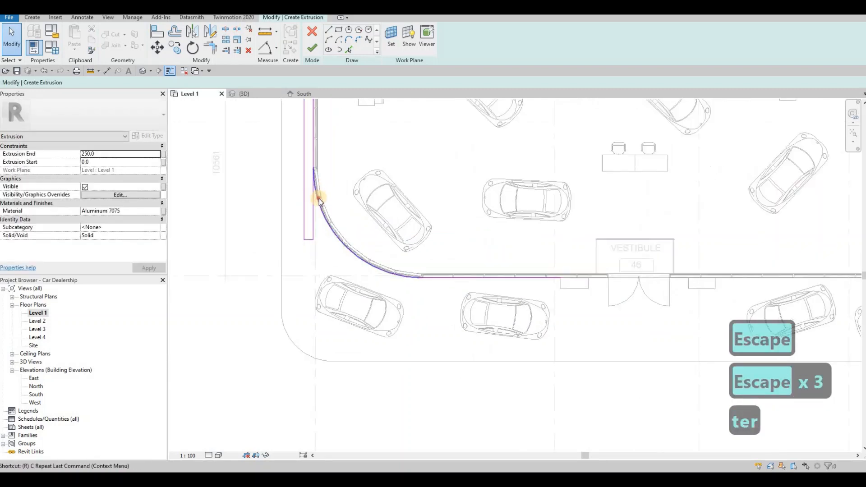
pyautogui.click(316, 155)
pyautogui.press('Escape')
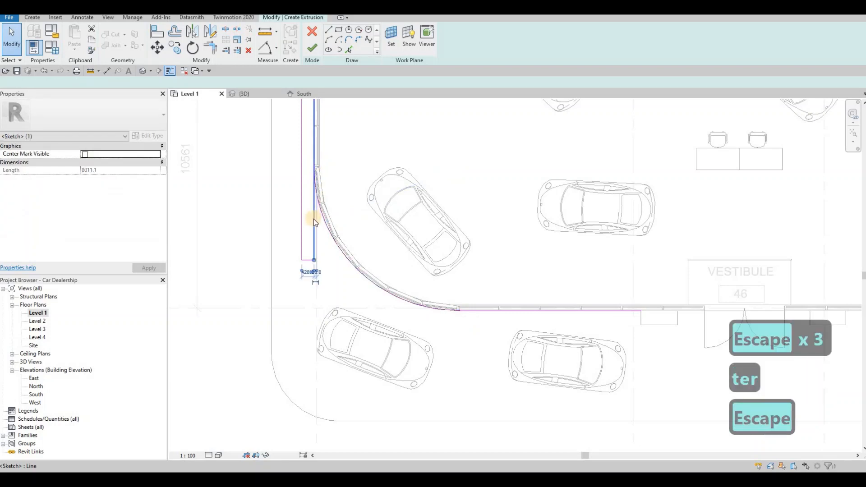
pyautogui.press('Escape')
pyautogui.click(313, 218)
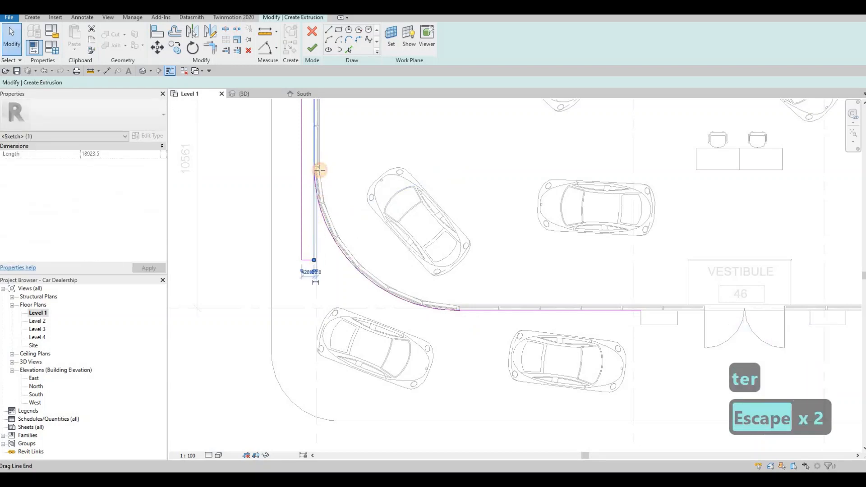
pyautogui.moveTo(319, 170); pyautogui.dragTo(310, 168)
pyautogui.press('Escape')
# - Trim the rectangle's inner long line to the start of the corner arc and delete the rectangle's short south end line
pyautogui.scroll(4, 314, 203)
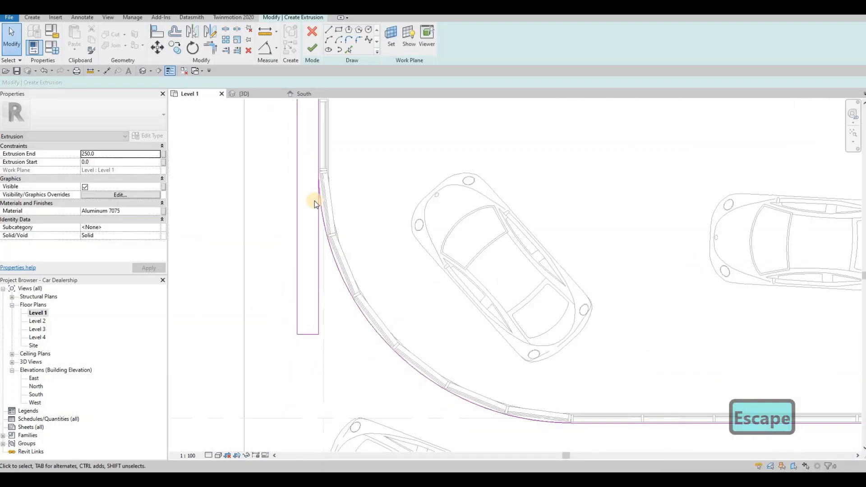
pyautogui.press('t')
pyautogui.press('r')
pyautogui.click(317, 162)
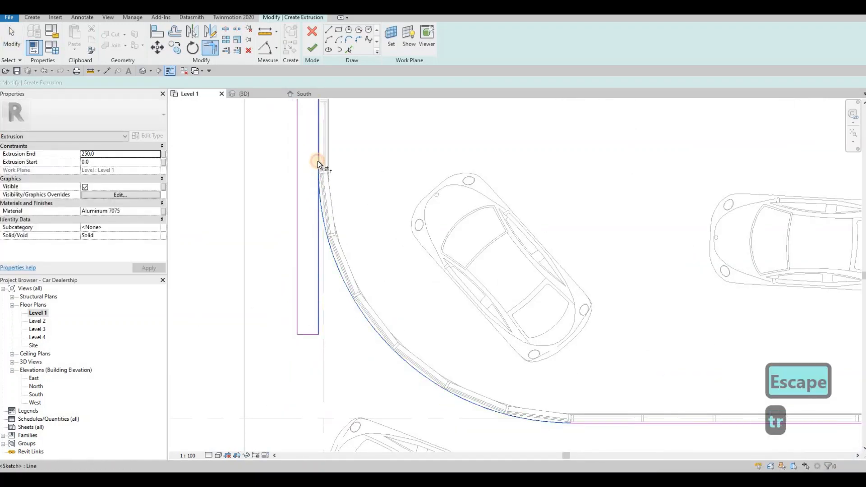
pyautogui.click(317, 162)
pyautogui.press('Escape')
pyautogui.press('Escape')
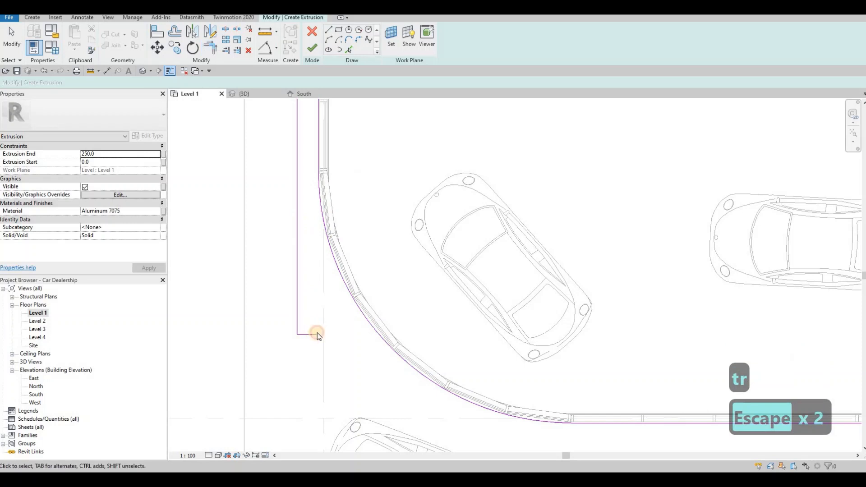
pyautogui.click(311, 333)
pyautogui.press('Delete')
pyautogui.scroll(-2, 316, 244)
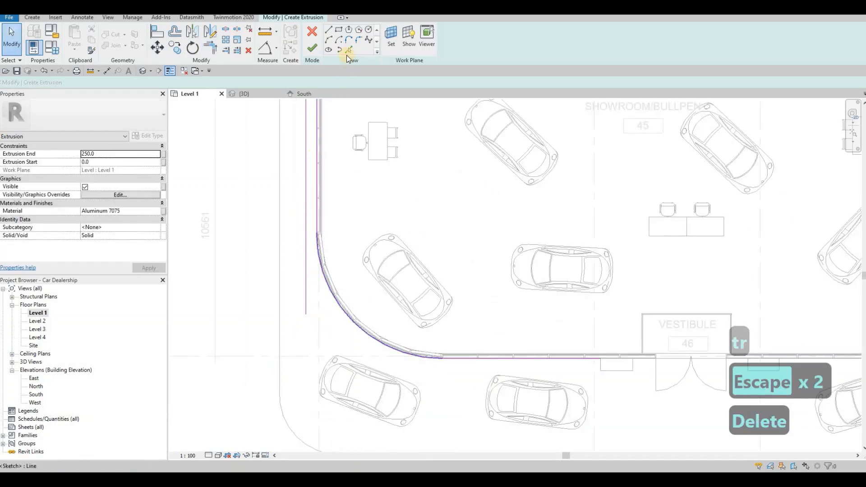
pyautogui.press('Escape')
pyautogui.press('Escape')
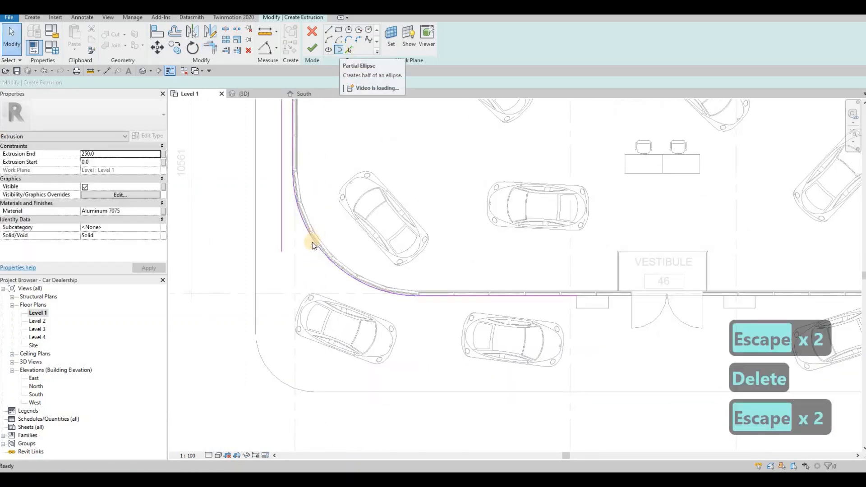
pyautogui.press('Escape')
pyautogui.click(314, 220)
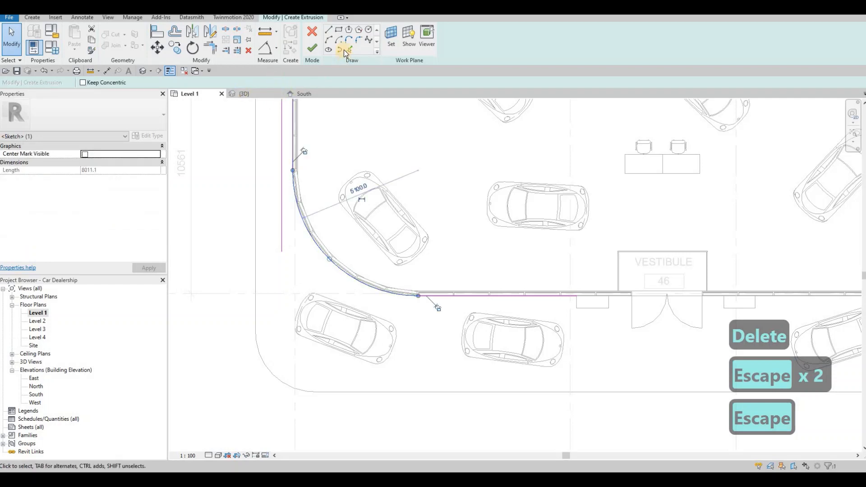
pyautogui.click(59, 86)
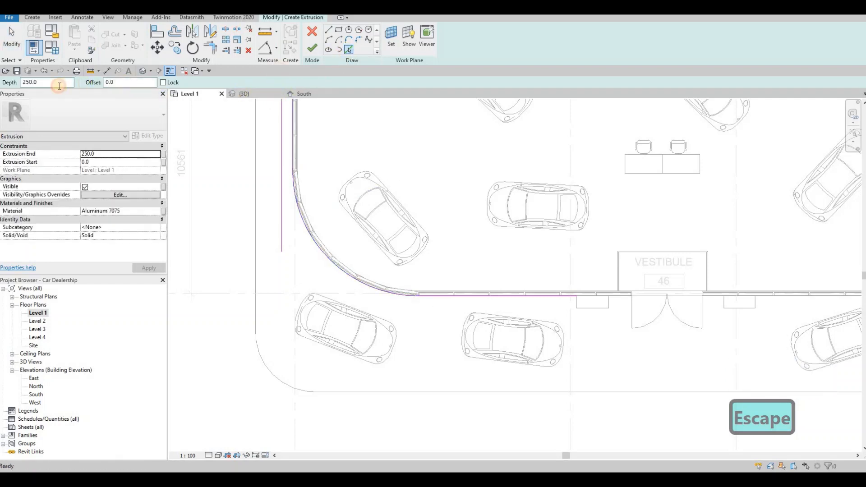
pyautogui.press('Escape')
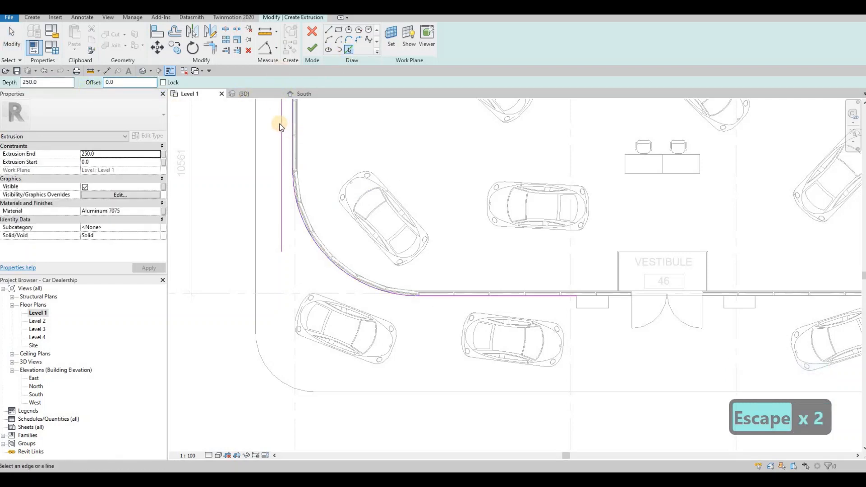
pyautogui.press('Escape')
# - Set the distance between the outer long sketch line and the inner line along the west curtain wall to 400 mm
pyautogui.click(282, 252)
pyautogui.moveTo(328, 235)
pyautogui.mouseDown(button='middle')
pyautogui.moveTo(337, 280)
pyautogui.moveTo(378, 340)
pyautogui.mouseUp(button='middle')
pyautogui.moveTo(343, 271); pyautogui.dragTo(344, 318, button='middle')
pyautogui.moveTo(346, 209); pyautogui.dragTo(346, 347, button='middle')
pyautogui.moveTo(334, 122); pyautogui.dragTo(337, 221, button='middle')
pyautogui.scroll(1, 335, 177)
pyautogui.moveTo(336, 176); pyautogui.dragTo(334, 201, button='middle')
pyautogui.press('Escape')
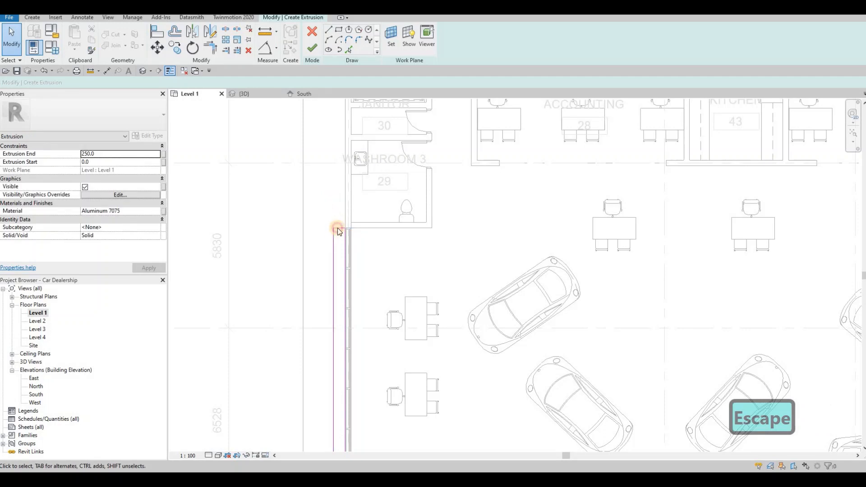
pyautogui.click(339, 206)
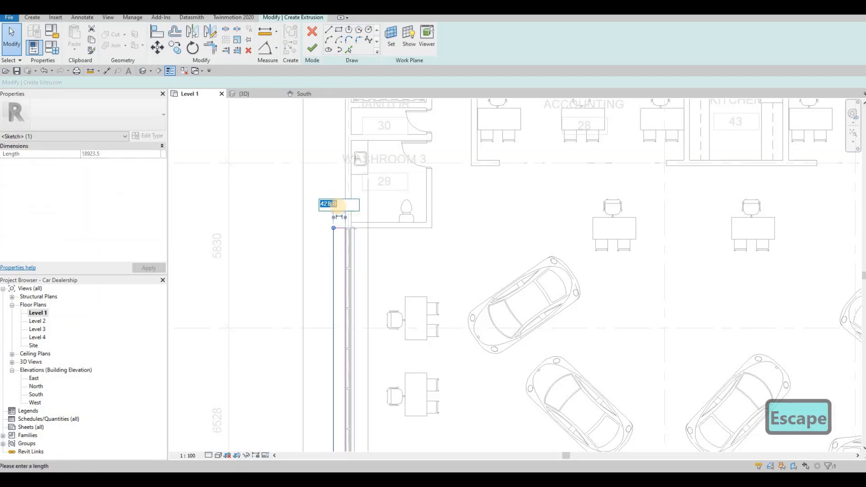
pyautogui.write('40')
pyautogui.press('Return')
pyautogui.press('Escape')
pyautogui.press('Escape')
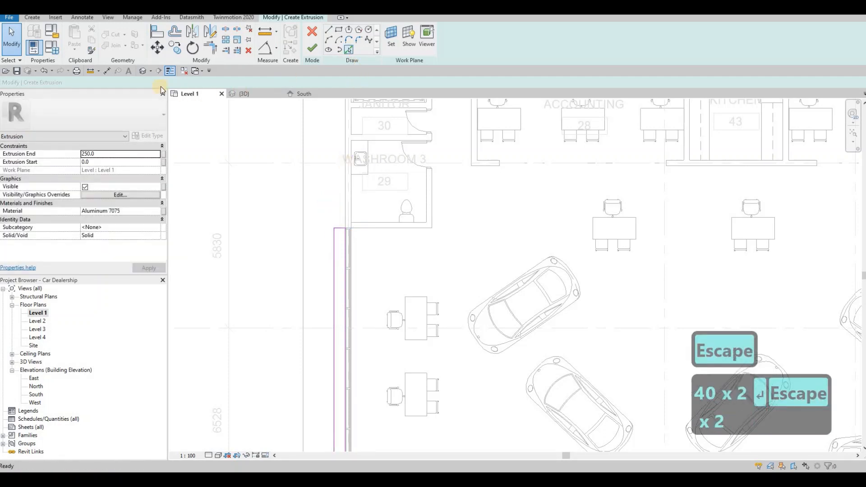
# - Add an outer sketch arc offset 400 mm outward from the curtain wall's curved southwest corner
pyautogui.write('400')
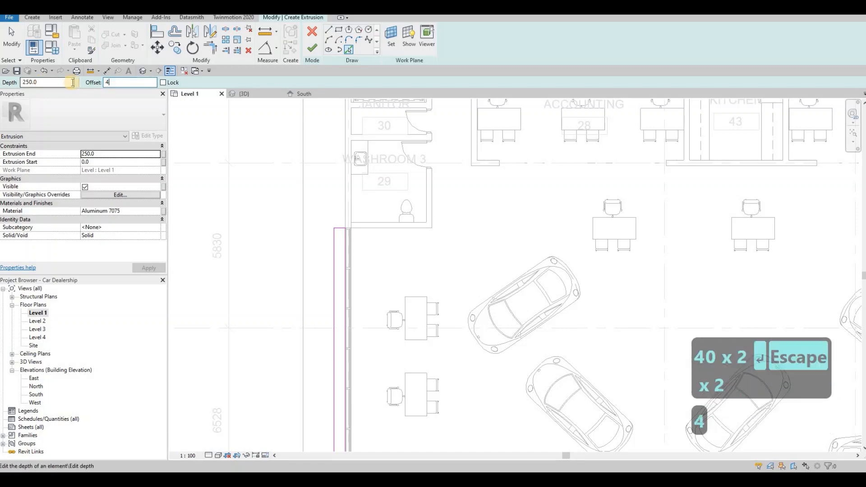
pyautogui.moveTo(417, 300); pyautogui.dragTo(393, 108, button='middle')
pyautogui.scroll(-1, 392, 131)
pyautogui.moveTo(359, 421); pyautogui.dragTo(360, 277, button='middle')
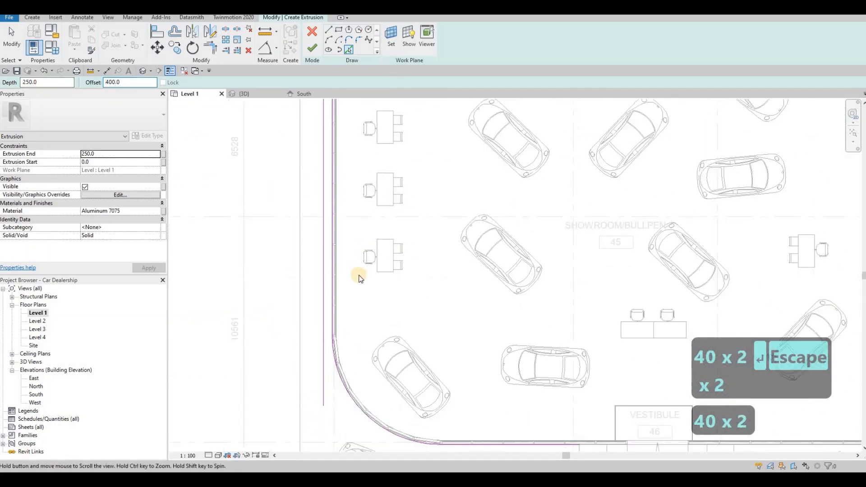
pyautogui.scroll(-1, 358, 276)
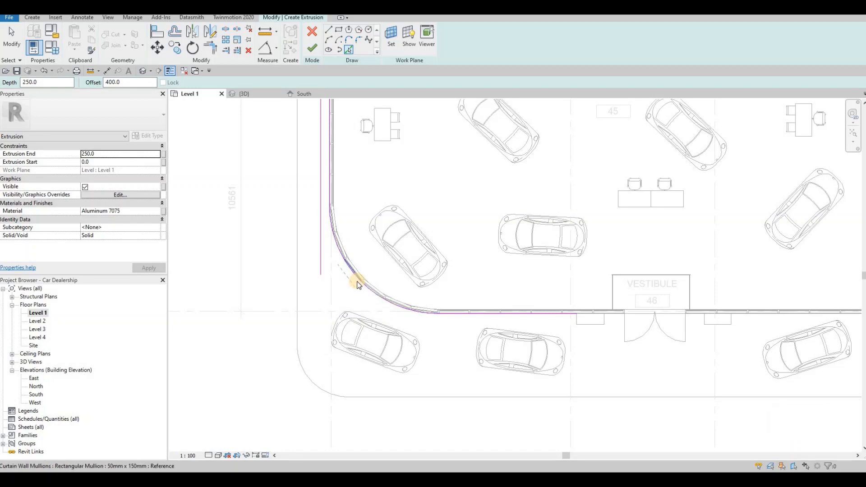
pyautogui.click(325, 246)
pyautogui.press('Escape')
pyautogui.press('Escape')
pyautogui.press('Escape')
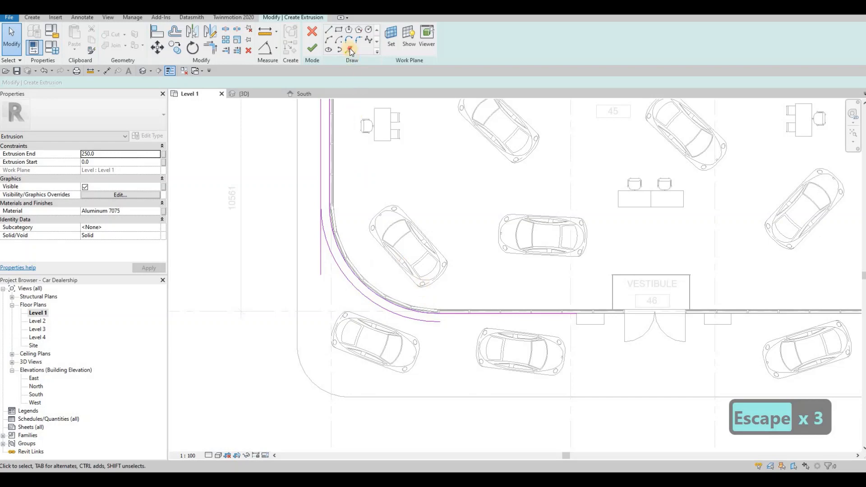
# - Add an outer sketch line offset 400 mm outward from the curtain wall's straight south front
pyautogui.write('pl')
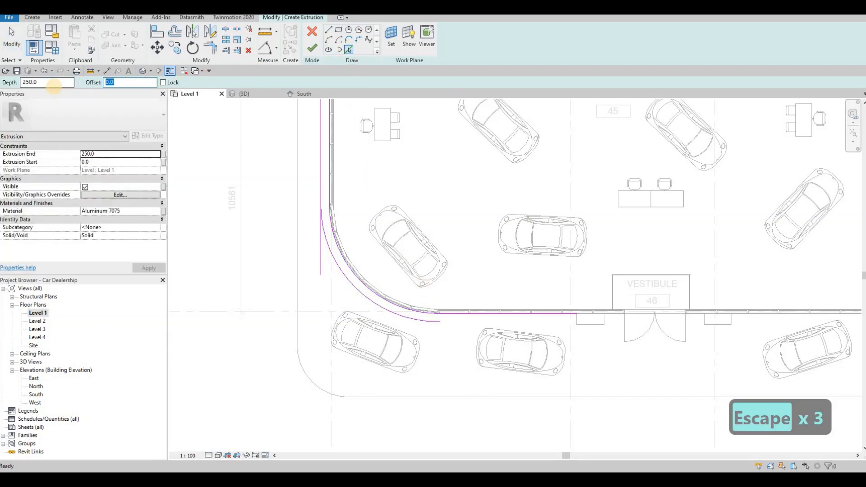
pyautogui.write('400')
pyautogui.scroll(2, 467, 316)
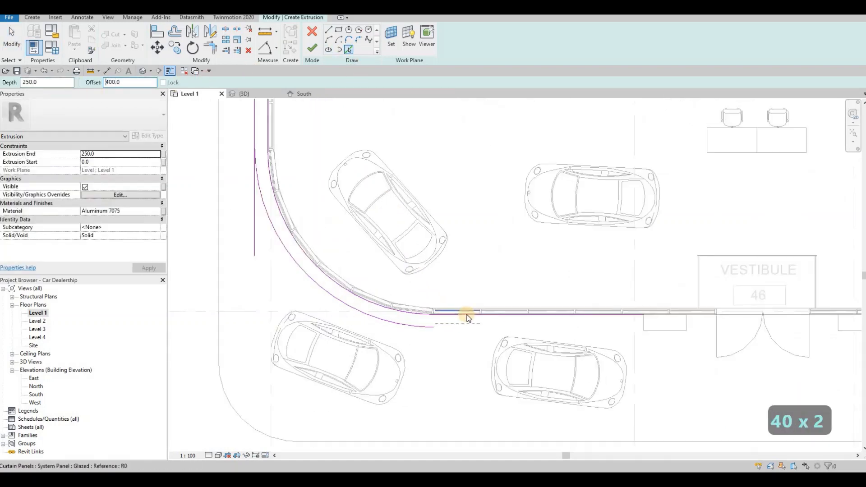
pyautogui.scroll(2, 467, 317)
pyautogui.click(468, 317)
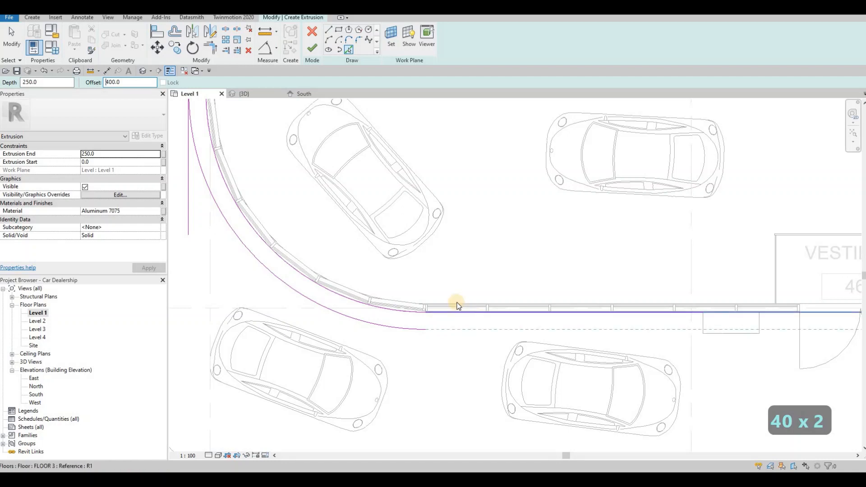
pyautogui.scroll(-2, 318, 272)
pyautogui.press('Escape')
pyautogui.press('Escape')
pyautogui.press('Escape')
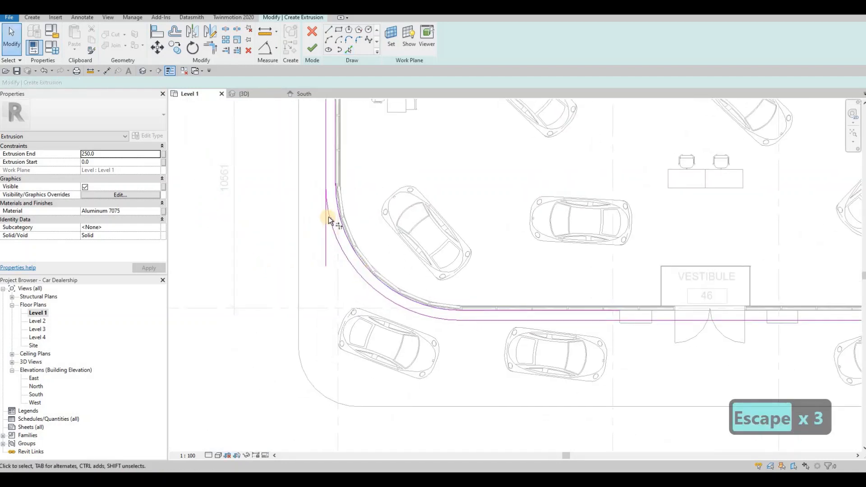
# - Trim the outer line along the west curtain wall to the start of the outer corner arc
pyautogui.press('t')
pyautogui.press('r')
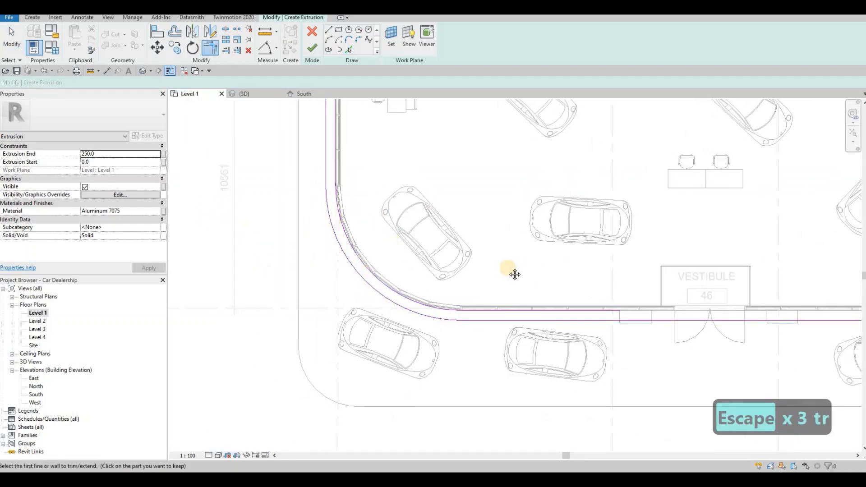
pyautogui.moveTo(559, 270); pyautogui.dragTo(431, 253, button='middle')
pyautogui.scroll(2, 431, 248)
pyautogui.press('Escape')
pyautogui.press('Escape')
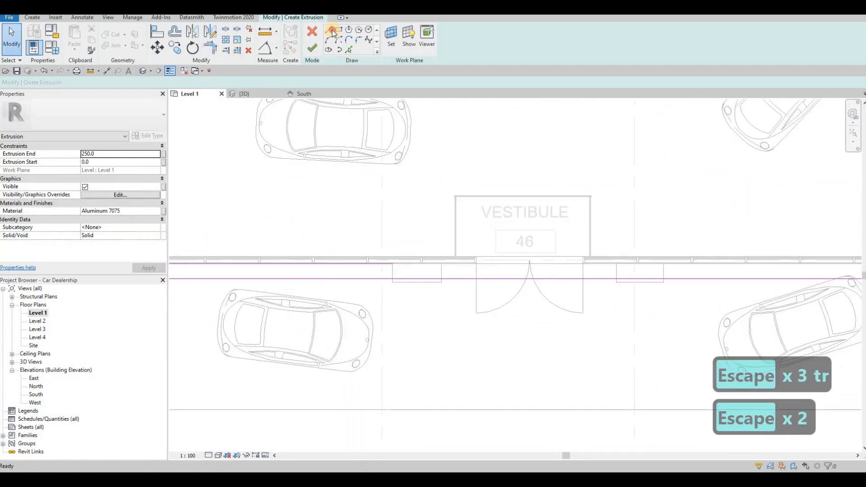
# - Draw a short closing line from the inner south line's end to the outer line along the west pier's edge
pyautogui.scroll(2, 403, 279)
pyautogui.click(384, 252)
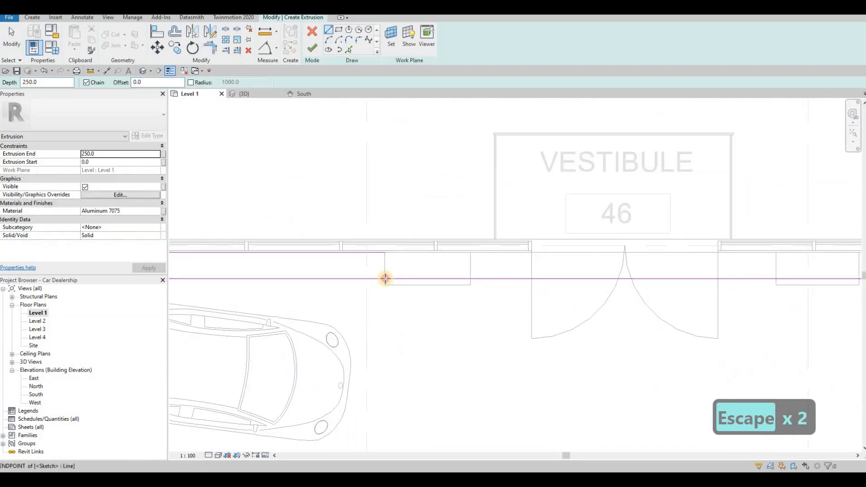
pyautogui.click(385, 279)
pyautogui.press('F1')
pyautogui.moveTo(424, 181); pyautogui.dragTo(466, 165, button='middle')
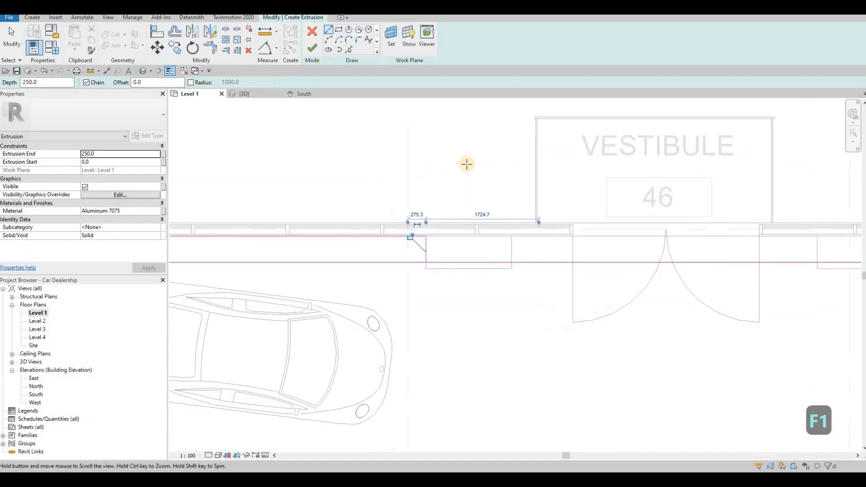
pyautogui.press('Escape')
# - Trim the outer south line to the closing line at the west pier and finish the extrusion sketch
pyautogui.press('t')
pyautogui.press('r')
pyautogui.click(415, 263)
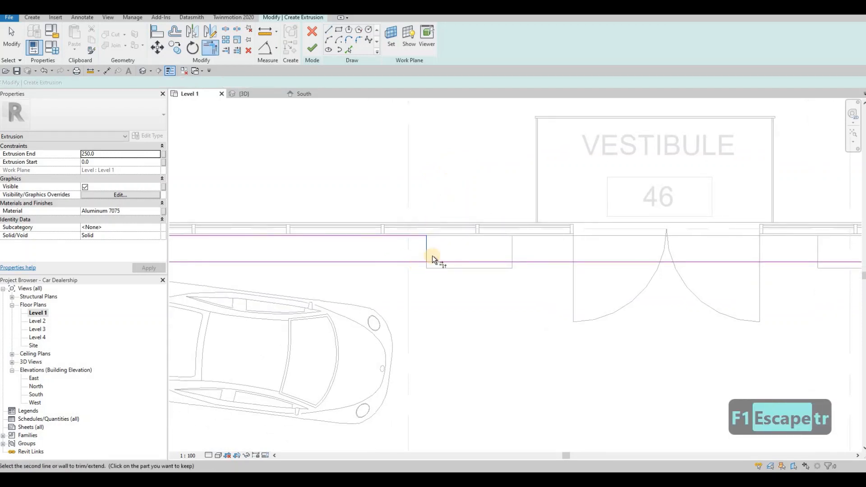
pyautogui.click(431, 256)
pyautogui.scroll(-3, 419, 232)
pyautogui.moveTo(377, 139); pyautogui.dragTo(487, 123, button='middle')
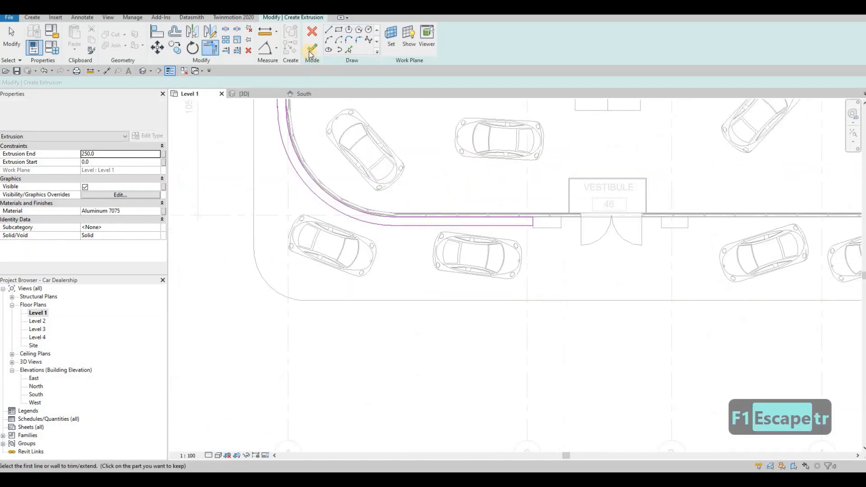
pyautogui.click(305, 52)
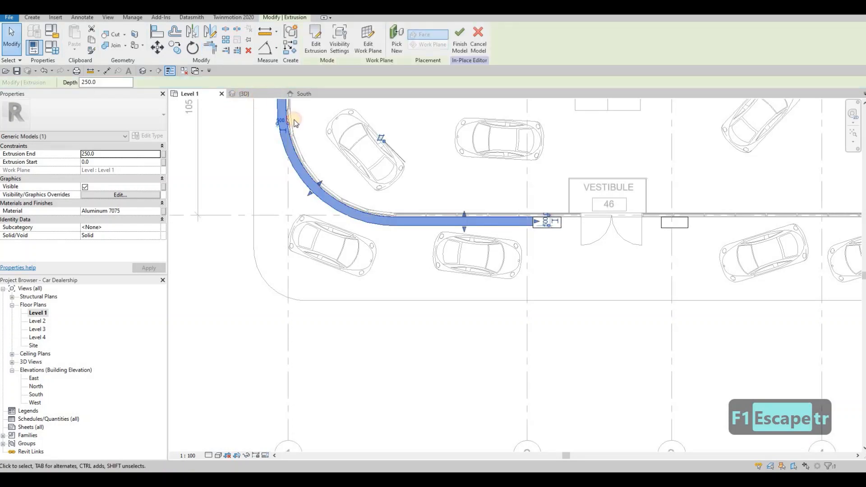
# - In the 3D view, align the top face of the curved extrusion with the top face of the entrance canopy
pyautogui.hotkey('ctrl', 'Tab')
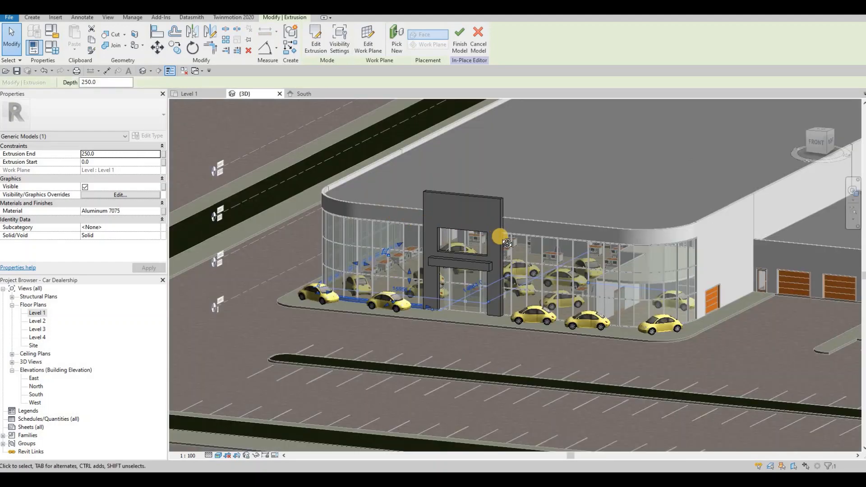
pyautogui.scroll(5, 446, 261)
pyautogui.scroll(1, 417, 278)
pyautogui.keyDown('shift'); pyautogui.moveTo(417, 278); pyautogui.dragTo(460, 277, button='middle'); pyautogui.keyUp('shift')
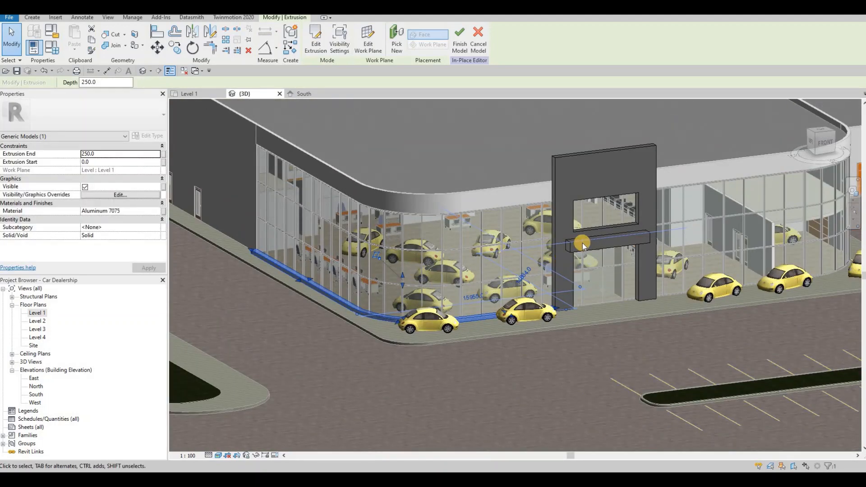
pyautogui.scroll(2, 536, 241)
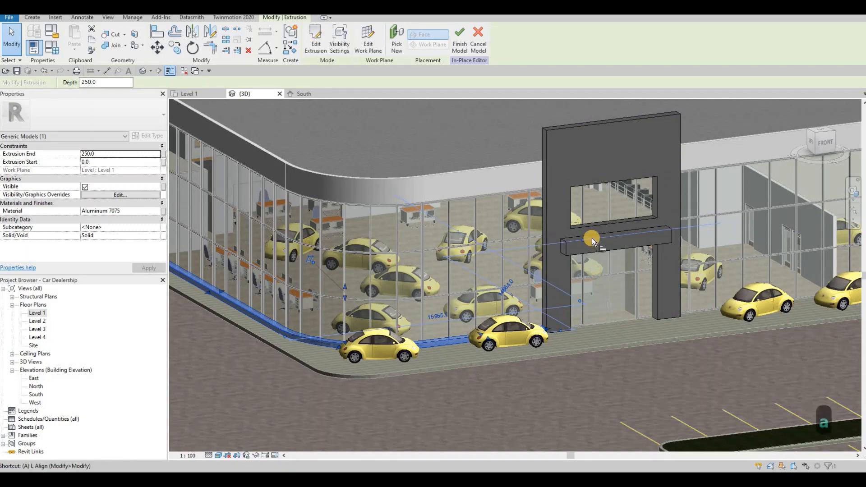
pyautogui.press('a')
pyautogui.press('l')
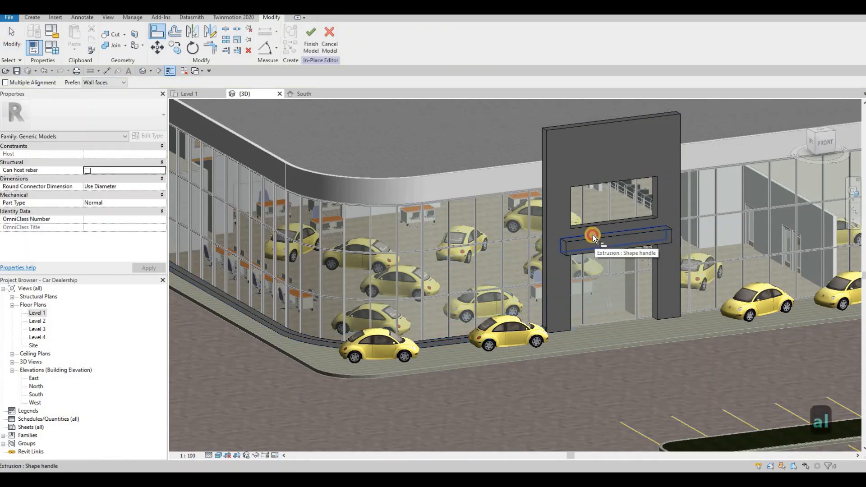
pyautogui.press('Tab')
pyautogui.click(594, 234)
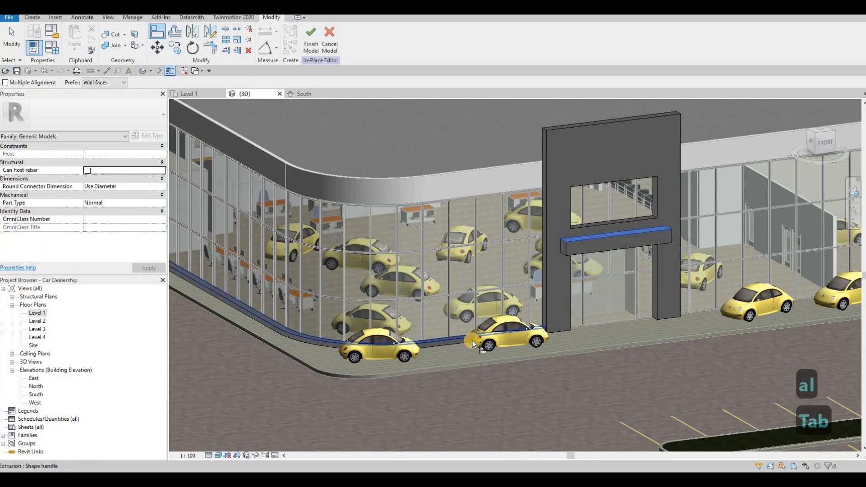
pyautogui.click(471, 339)
pyautogui.press('Escape')
pyautogui.press('Escape')
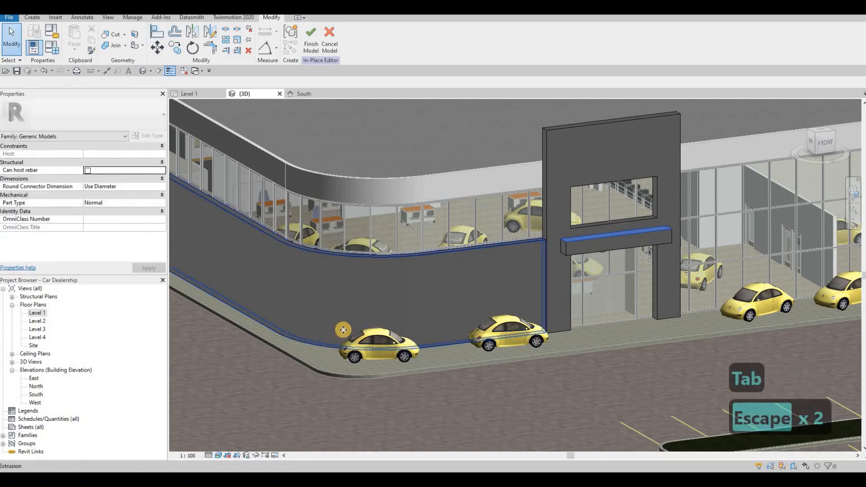
# - Raise the curved extrusion's bottom face to roughly mid-height so it forms a band across the curtain wall
pyautogui.click(312, 335)
pyautogui.keyDown('shift'); pyautogui.moveTo(491, 322); pyautogui.dragTo(502, 341, button='middle'); pyautogui.keyUp('shift')
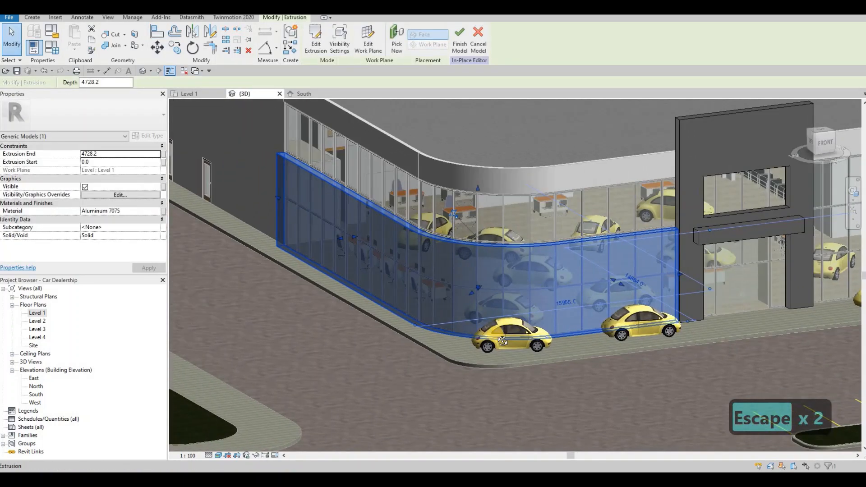
pyautogui.keyDown('shift'); pyautogui.moveTo(560, 348); pyautogui.dragTo(469, 283, button='middle'); pyautogui.keyUp('shift')
pyautogui.click(606, 328)
pyautogui.click(603, 311)
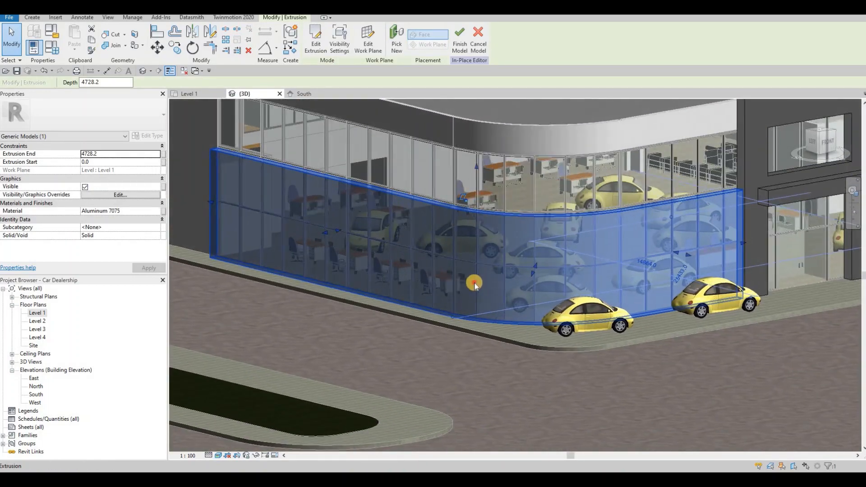
pyautogui.moveTo(475, 253)
pyautogui.mouseDown()
pyautogui.moveTo(467, 203)
pyautogui.moveTo(469, 239)
pyautogui.mouseUp()
pyautogui.press('Escape')
pyautogui.press('Escape')
pyautogui.press('Escape')
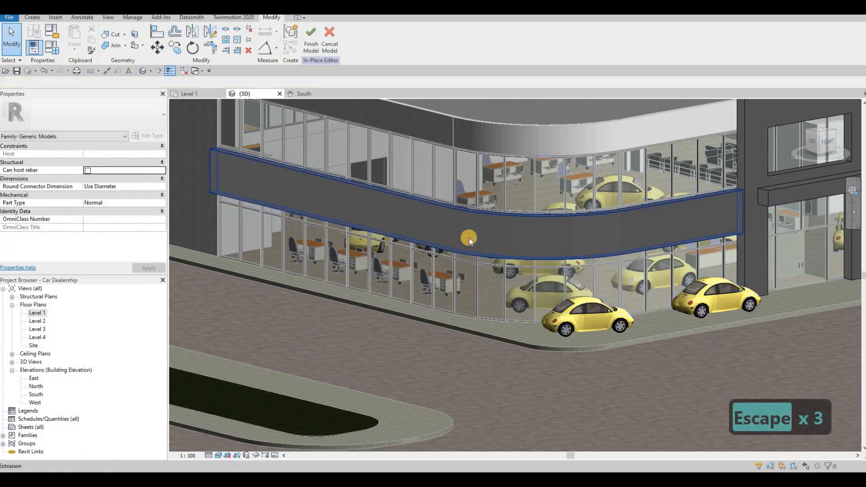
# - Align the underside of the curved band with the underside of the entrance canopy
pyautogui.press('a')
pyautogui.press('l')
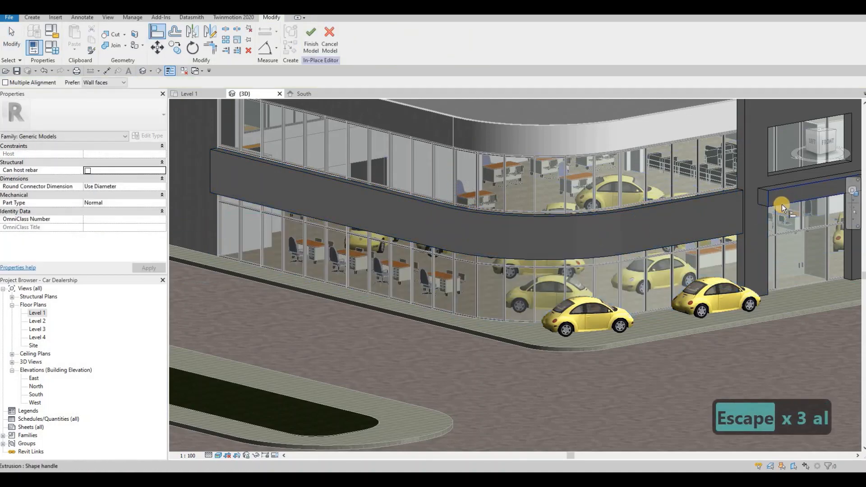
pyautogui.click(782, 203)
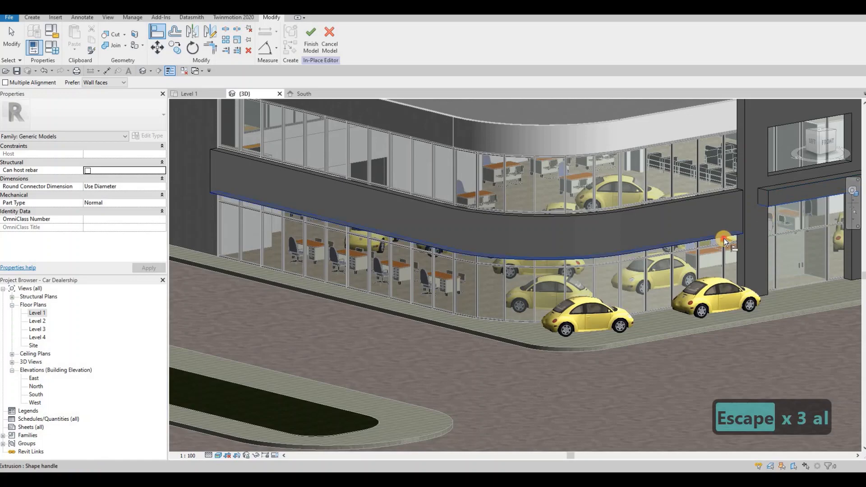
pyautogui.press('Escape')
pyautogui.keyDown('shift'); pyautogui.moveTo(533, 255); pyautogui.dragTo(315, 167, button='middle'); pyautogui.keyUp('shift')
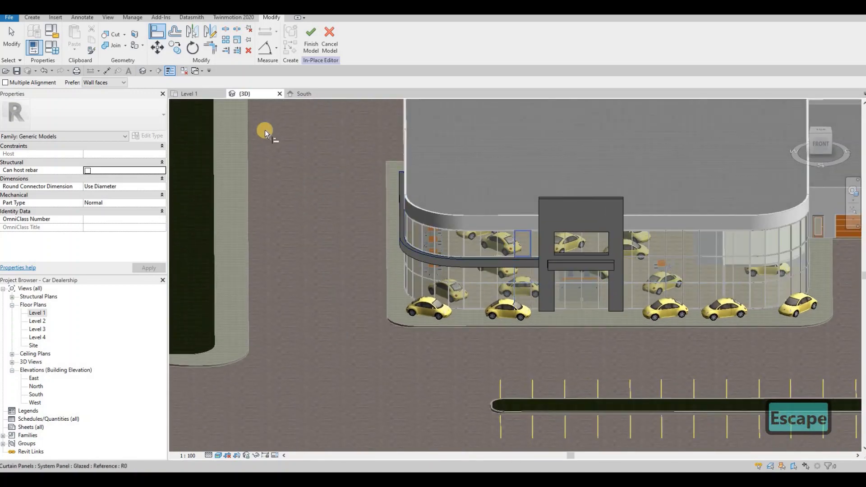
# - Start another extrusion on Level 1 and pick the curtain wall's outer edge along the curved southeast corner and straight south front
pyautogui.click(203, 94)
pyautogui.moveTo(331, 241); pyautogui.dragTo(217, 243, button='middle')
pyautogui.scroll(-2, 217, 243)
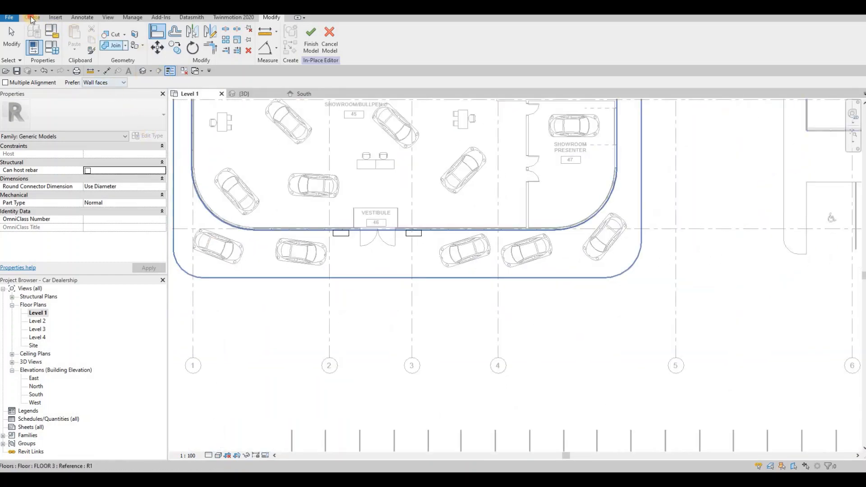
pyautogui.click(79, 42)
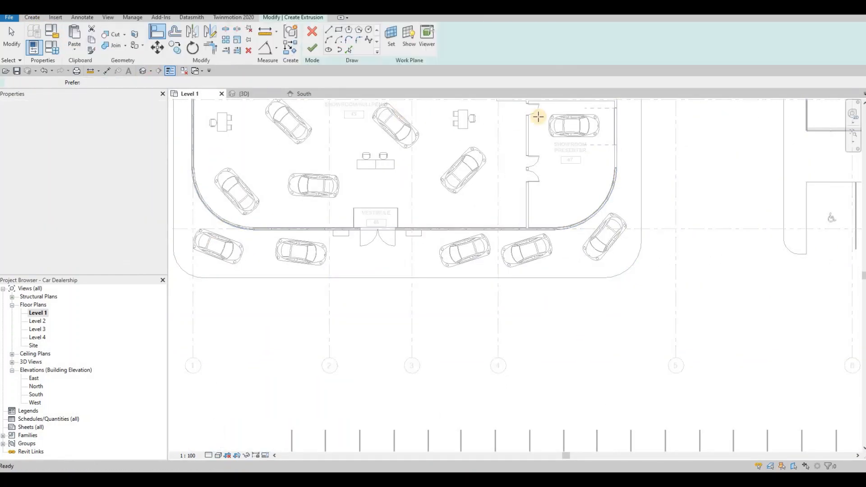
pyautogui.click(348, 48)
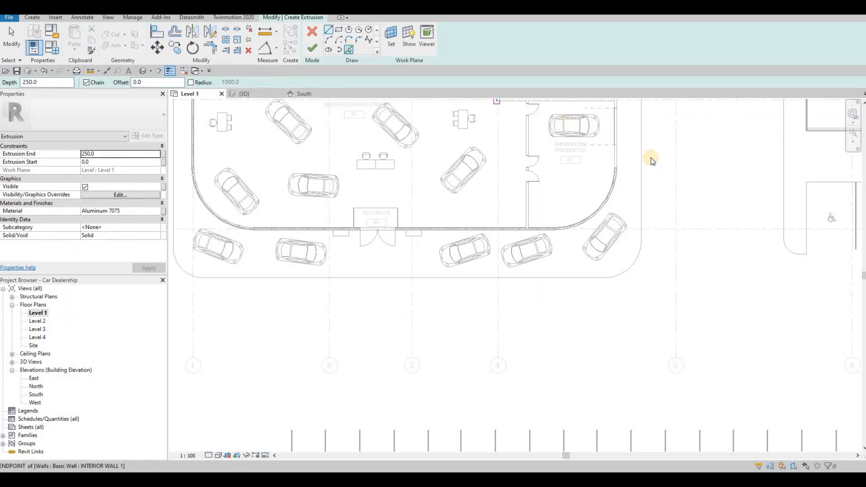
pyautogui.scroll(2, 586, 194)
pyautogui.scroll(2, 575, 231)
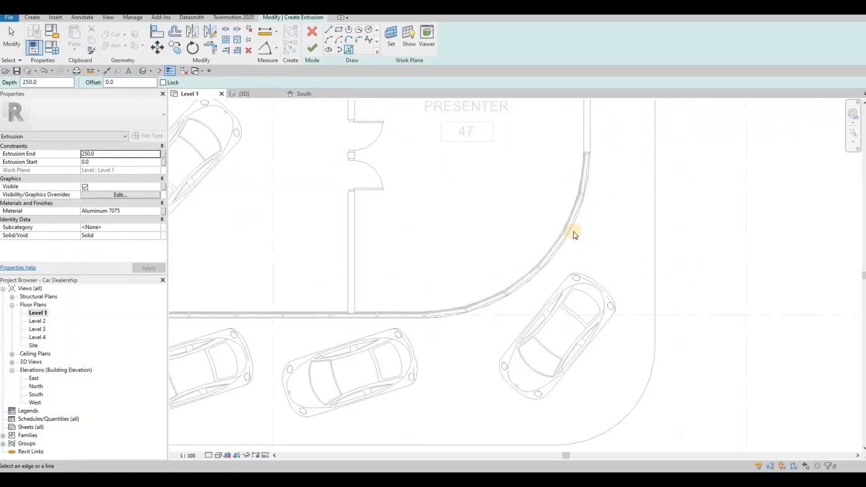
pyautogui.click(563, 231)
pyautogui.moveTo(357, 322); pyautogui.dragTo(547, 260, button='middle')
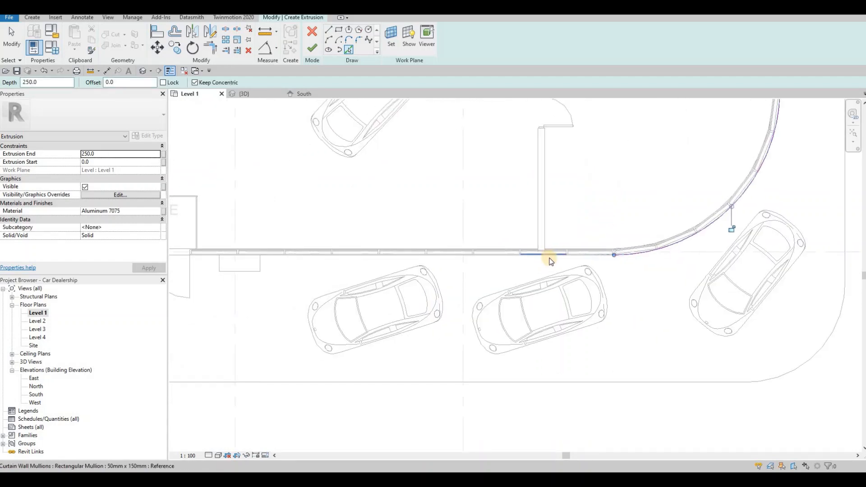
pyautogui.click(440, 253)
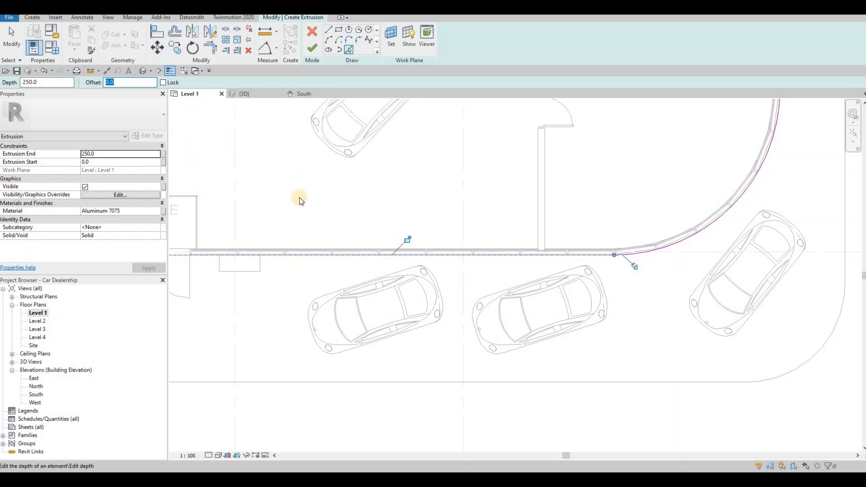
# - Set the pick offset to 400 mm and add offset copies of the straight south and curved southeast outline edges
pyautogui.write('40.0')
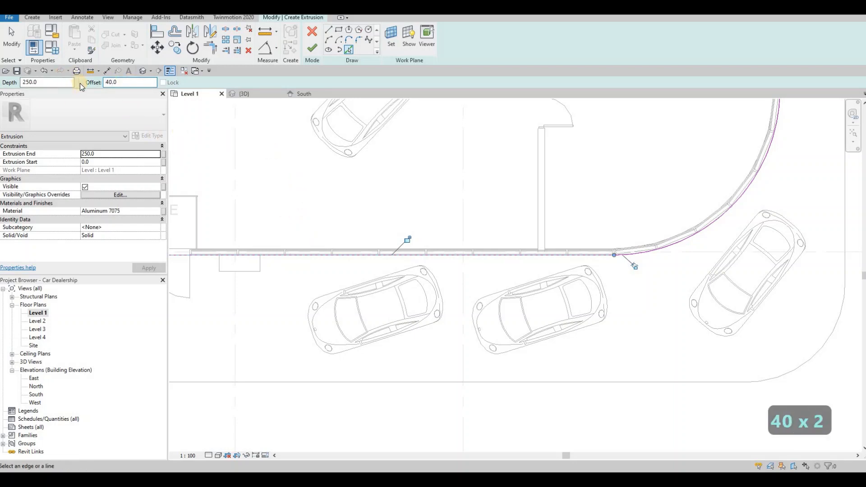
pyautogui.write('400')
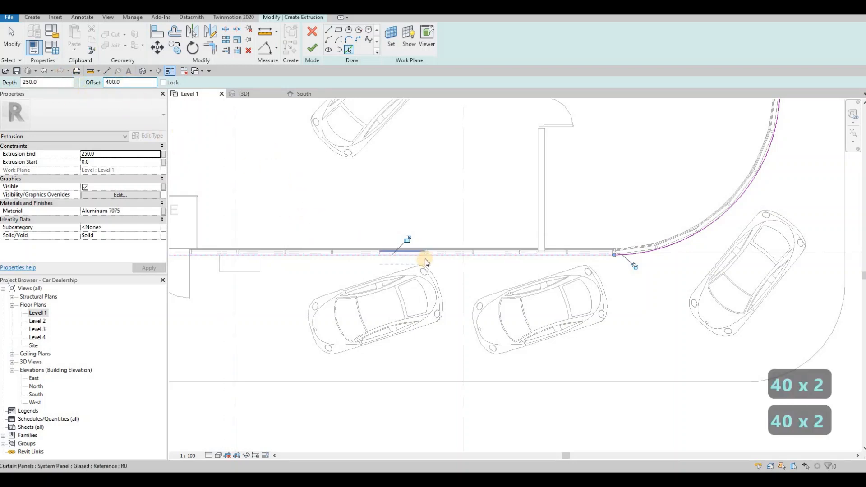
pyautogui.click(490, 261)
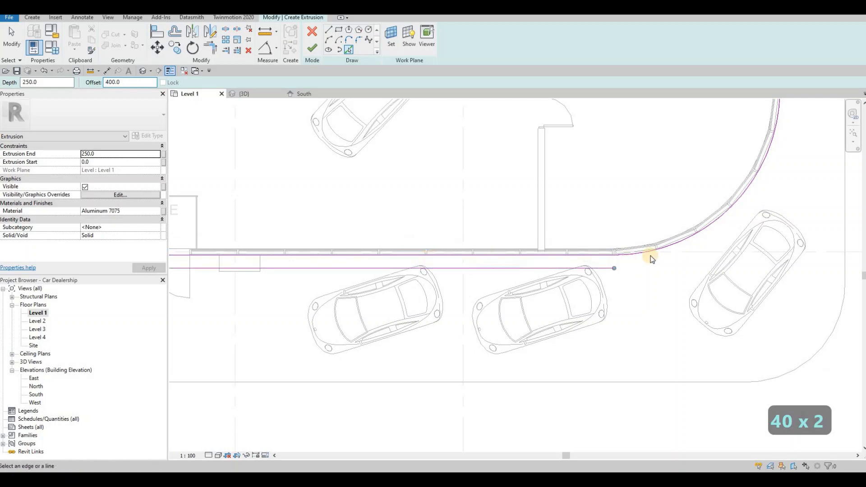
pyautogui.click(650, 254)
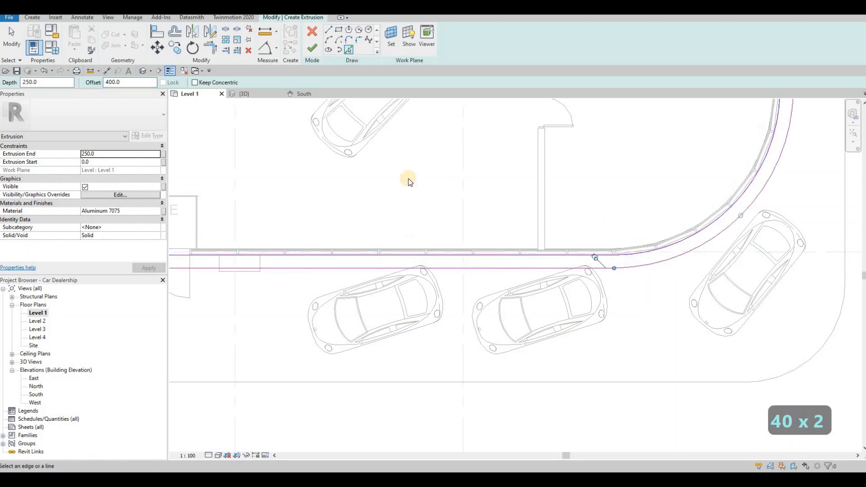
pyautogui.moveTo(199, 100); pyautogui.dragTo(369, 91, button='middle')
pyautogui.press('Escape')
pyautogui.press('Escape')
pyautogui.press('Escape')
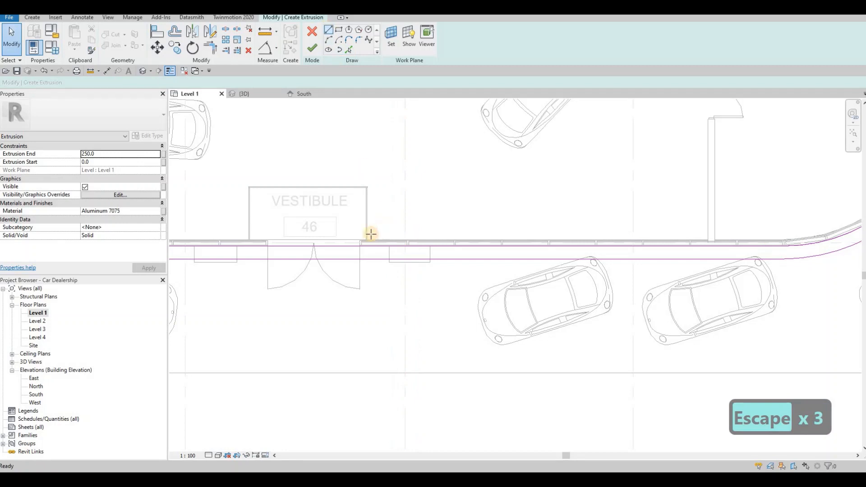
# - Close the sketch's west end with a line at the entrance column's outer edge and trim the straight outline edges to it
pyautogui.scroll(2, 355, 257)
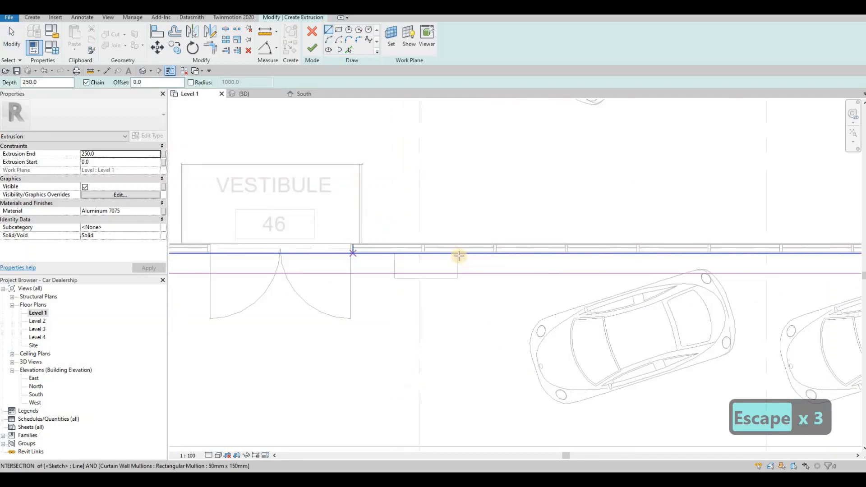
pyautogui.click(457, 273)
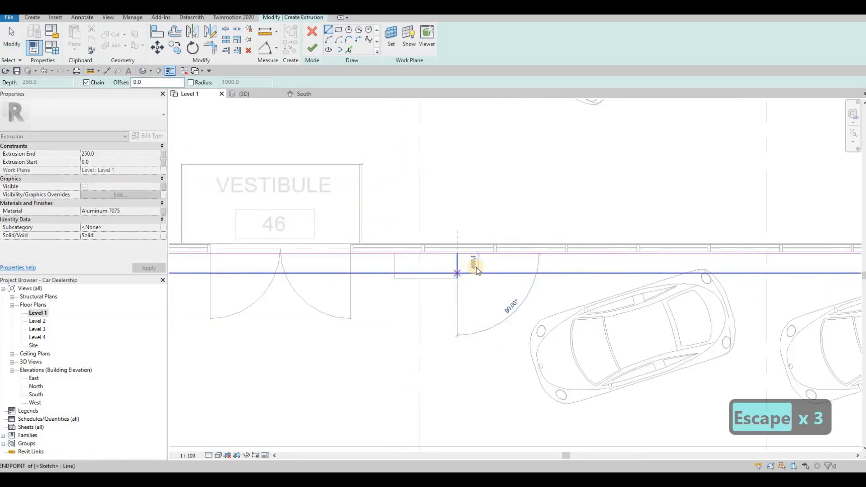
pyautogui.press('Escape')
pyautogui.press('Escape')
pyautogui.press('Escape')
pyautogui.press('t')
pyautogui.press('r')
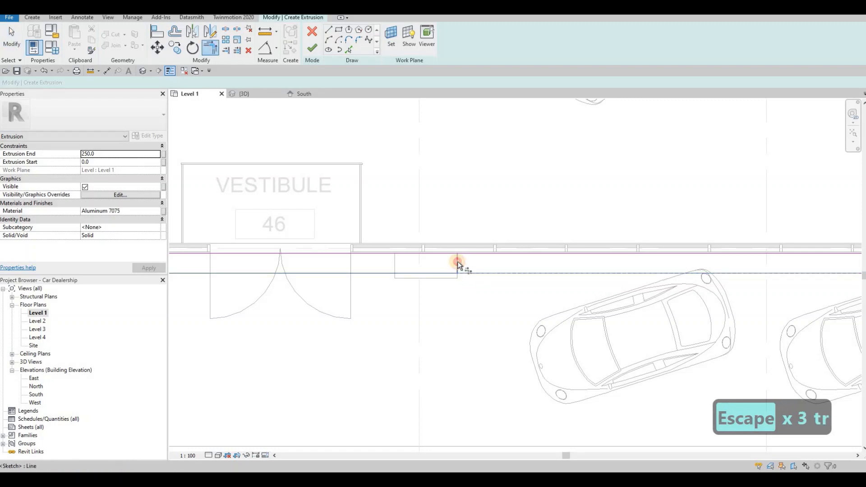
pyautogui.click(588, 252)
# - Close the sketch at the north end of the curve with a straight line between both arcs and finish the extrusion
pyautogui.scroll(-2, 458, 243)
pyautogui.moveTo(654, 213); pyautogui.dragTo(464, 232, button='middle')
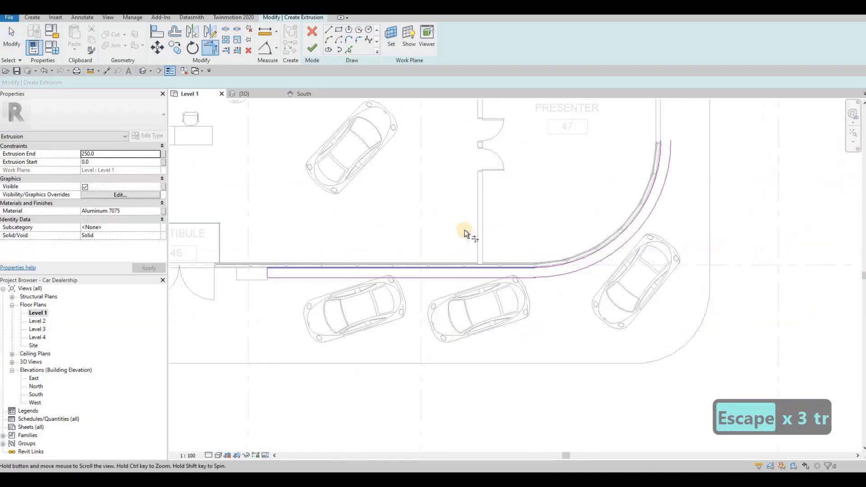
pyautogui.moveTo(650, 142); pyautogui.dragTo(449, 221, button='middle')
pyautogui.scroll(-1, 449, 221)
pyautogui.scroll(2, 458, 219)
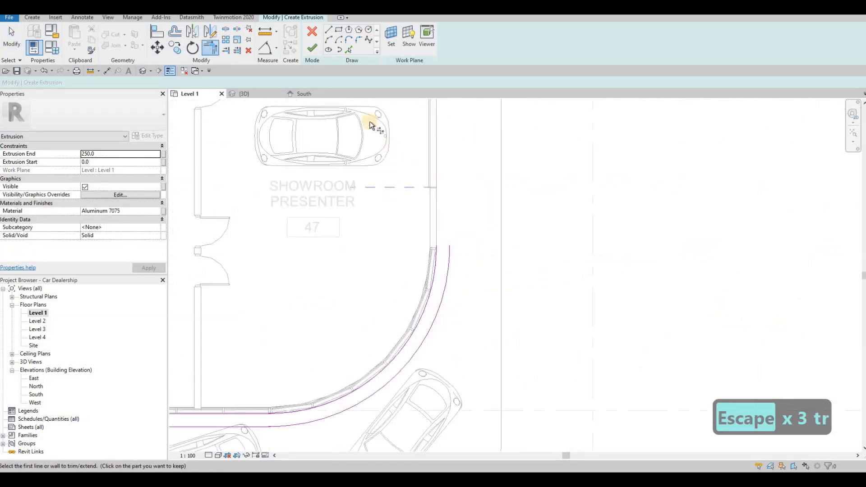
pyautogui.click(328, 30)
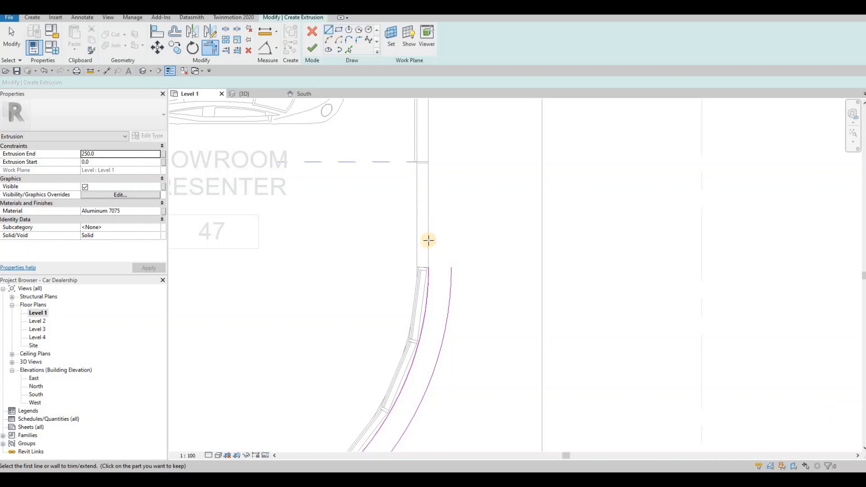
pyautogui.click(450, 267)
pyautogui.press('Escape')
pyautogui.press('Escape')
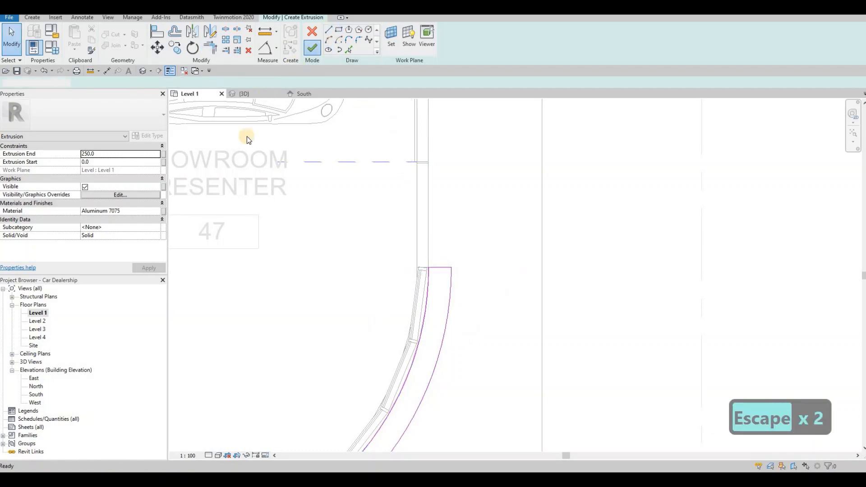
pyautogui.moveTo(247, 137)
pyautogui.mouseDown(button='middle')
pyautogui.moveTo(447, 144)
pyautogui.moveTo(479, 128)
pyautogui.mouseUp(button='middle')
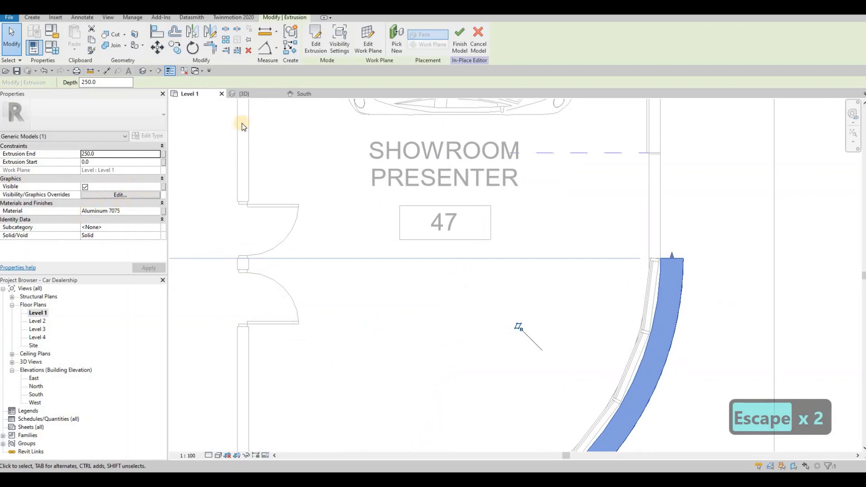
# - In the 3D view, raise the new extrusion's top and bottom faces to form a band at roughly canopy height
pyautogui.click(247, 95)
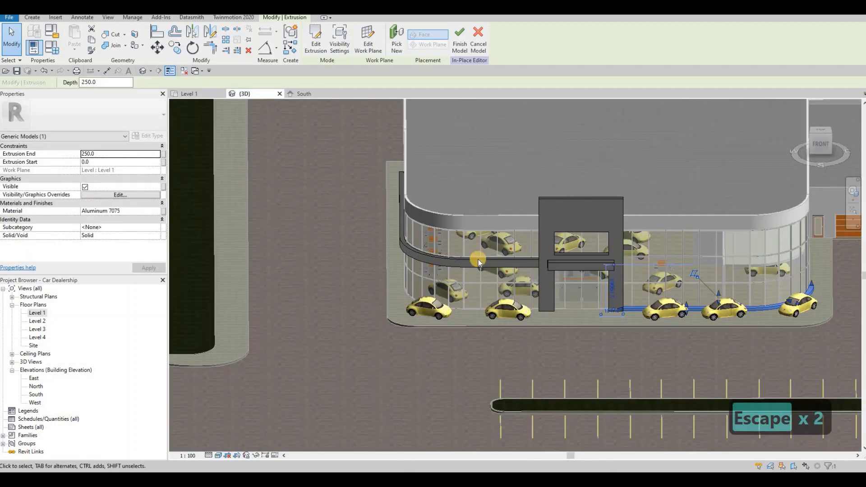
pyautogui.scroll(-1, 632, 277)
pyautogui.moveTo(670, 282); pyautogui.dragTo(577, 267, button='middle')
pyautogui.scroll(5, 566, 268)
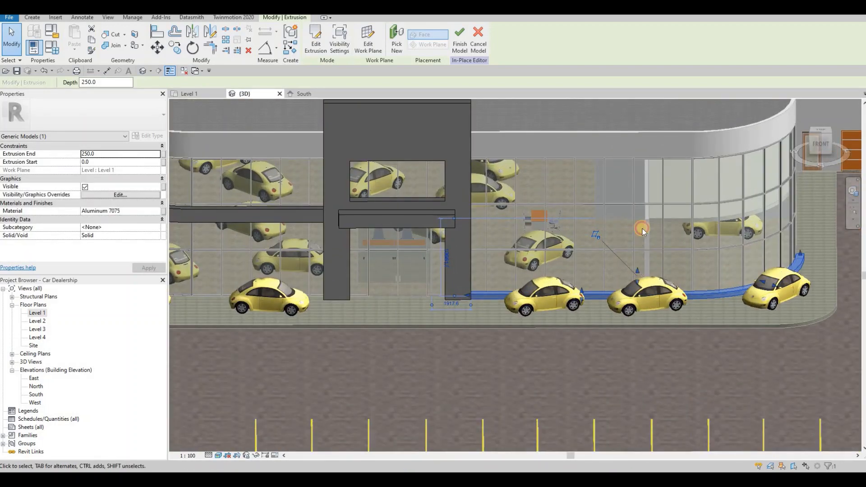
pyautogui.moveTo(643, 221); pyautogui.dragTo(642, 219)
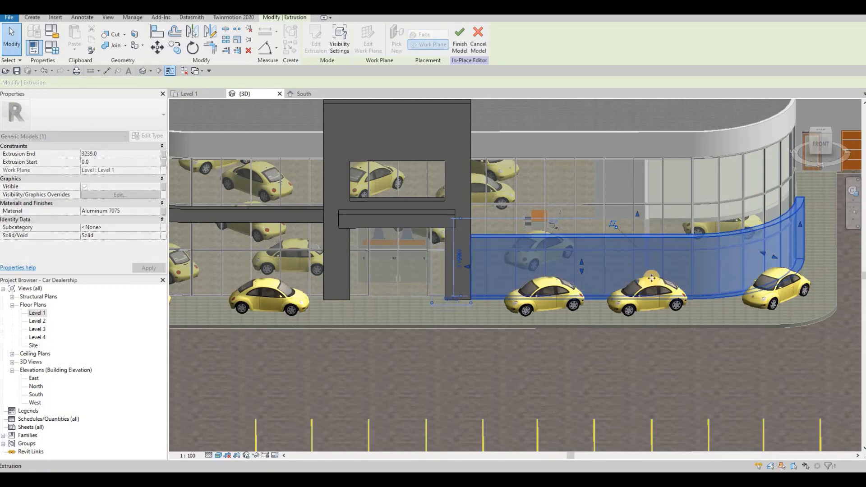
pyautogui.keyDown('shift'); pyautogui.moveTo(650, 277); pyautogui.dragTo(637, 270, button='middle'); pyautogui.keyUp('shift')
pyautogui.moveTo(640, 256); pyautogui.dragTo(628, 238)
pyautogui.press('Escape')
pyautogui.press('Escape')
pyautogui.press('Escape')
# - Align the new band's top face and underside with the top face and underside of the entrance canopy
pyautogui.scroll(3, 533, 229)
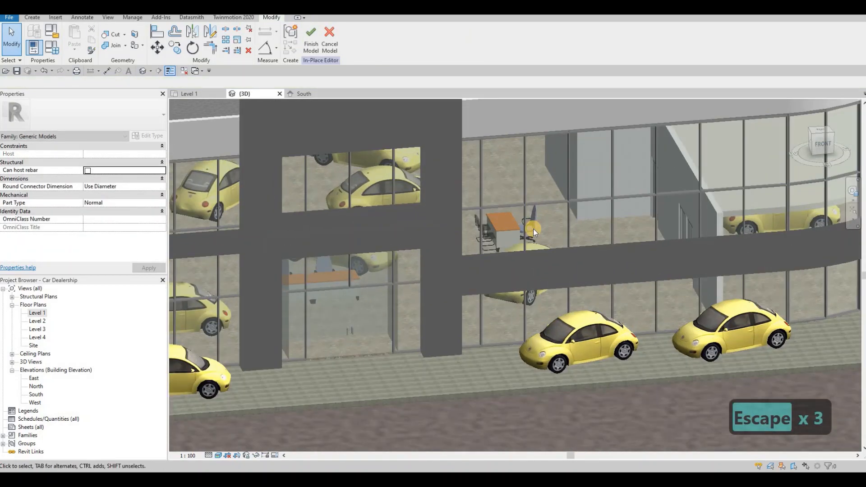
pyautogui.press('a')
pyautogui.press('l')
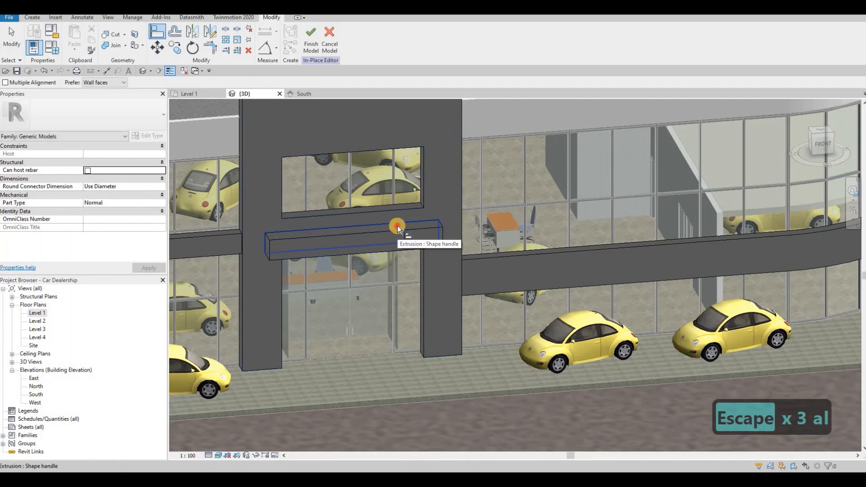
pyautogui.press('Tab')
pyautogui.click(397, 226)
pyautogui.click(412, 250)
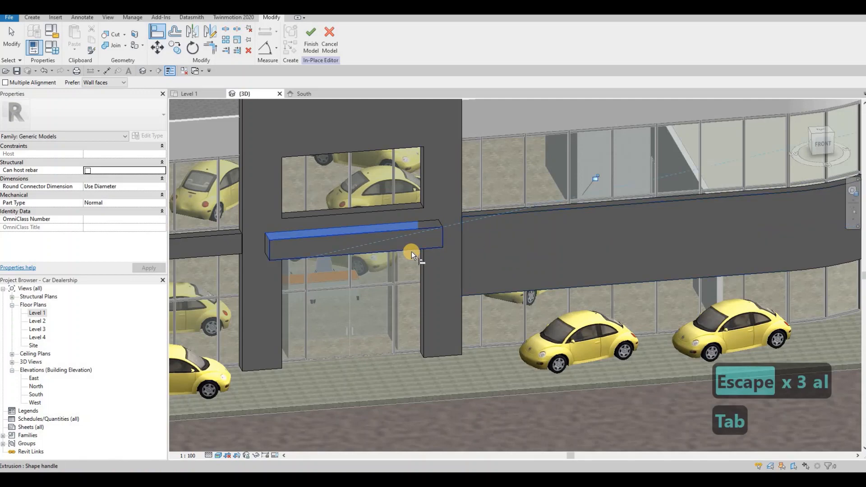
pyautogui.press('Tab')
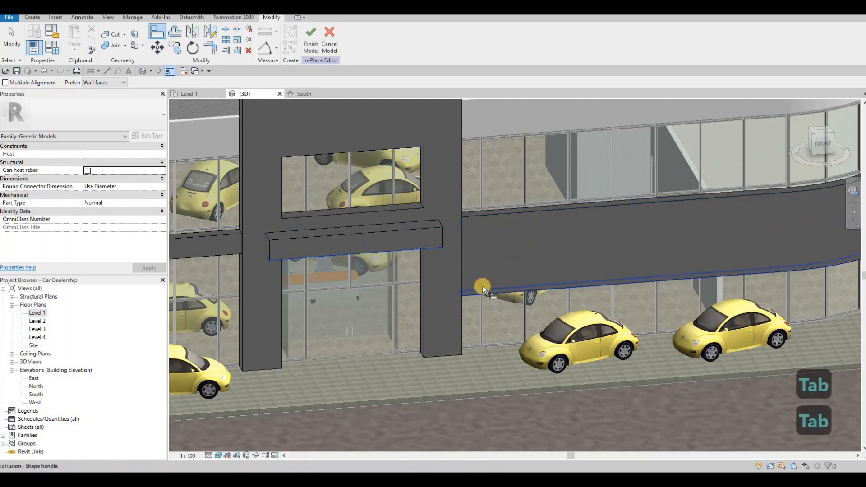
pyautogui.press('Escape')
# - Open the Level 2 floor plan and open the southeast curved band's extrusion sketch for editing
pyautogui.keyDown('shift'); pyautogui.moveTo(468, 253); pyautogui.dragTo(422, 224, button='middle'); pyautogui.keyUp('shift')
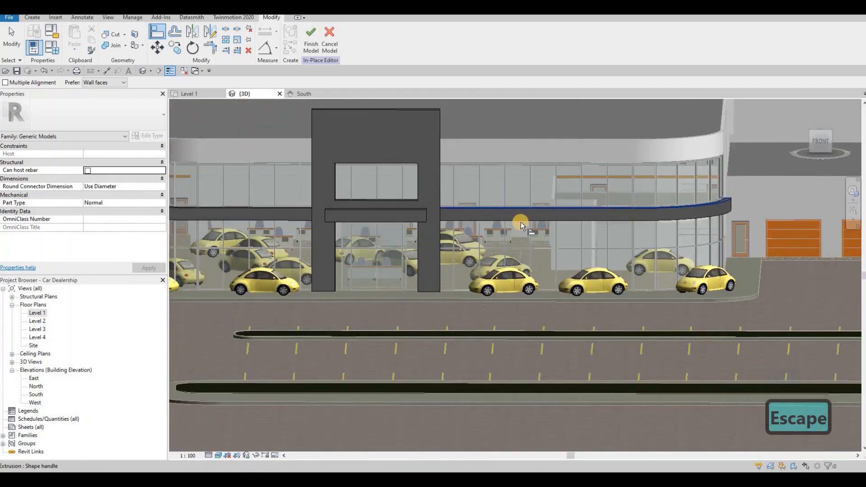
pyautogui.keyDown('shift'); pyautogui.moveTo(521, 222); pyautogui.dragTo(484, 212, button='middle'); pyautogui.keyUp('shift')
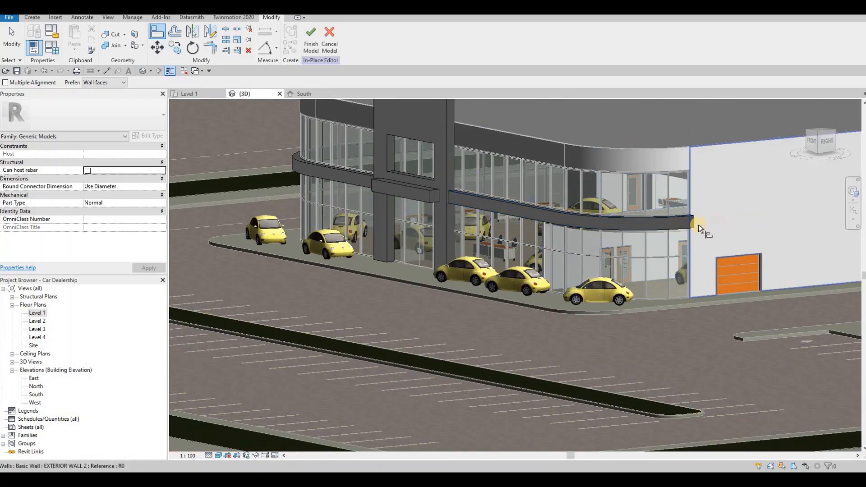
pyautogui.scroll(-2, 667, 236)
pyautogui.scroll(2, 729, 226)
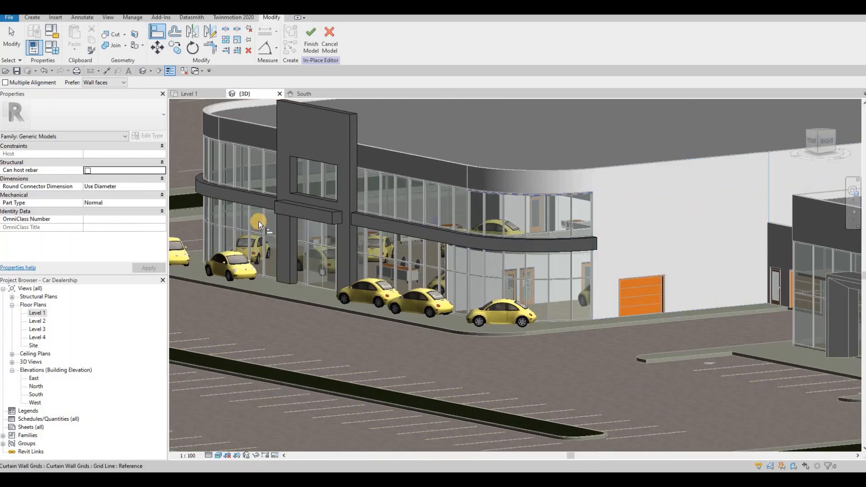
pyautogui.doubleClick(33, 314)
pyautogui.scroll(-2, 548, 253)
pyautogui.moveTo(402, 207); pyautogui.dragTo(334, 223, button='middle')
pyautogui.doubleClick(38, 320)
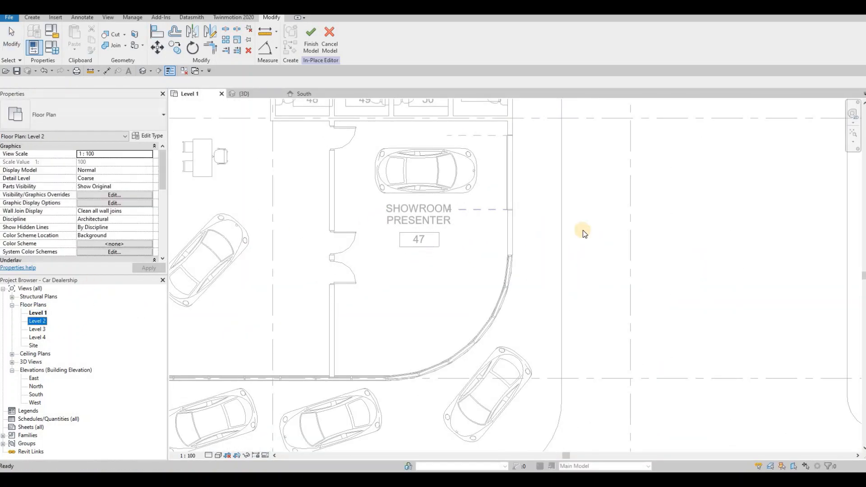
pyautogui.moveTo(532, 284); pyautogui.dragTo(482, 296, button='middle')
pyautogui.scroll(-1, 485, 297)
pyautogui.press('Escape')
pyautogui.click(484, 297)
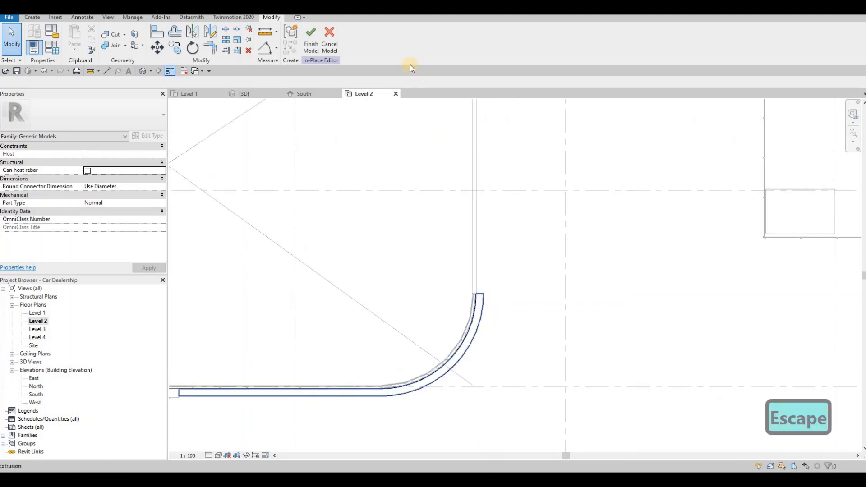
pyautogui.click(310, 46)
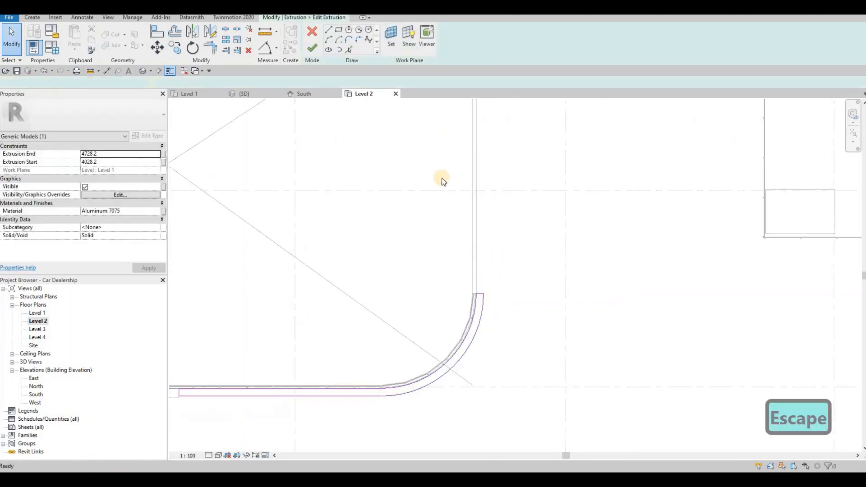
# - Draw lines extending the band's outline about 12000 mm north along the exterior wall, 400 mm wide, up to the adjoining wall
pyautogui.press('l')
pyautogui.press('i')
pyautogui.click(482, 294)
pyautogui.moveTo(442, 224); pyautogui.dragTo(391, 339, button='middle')
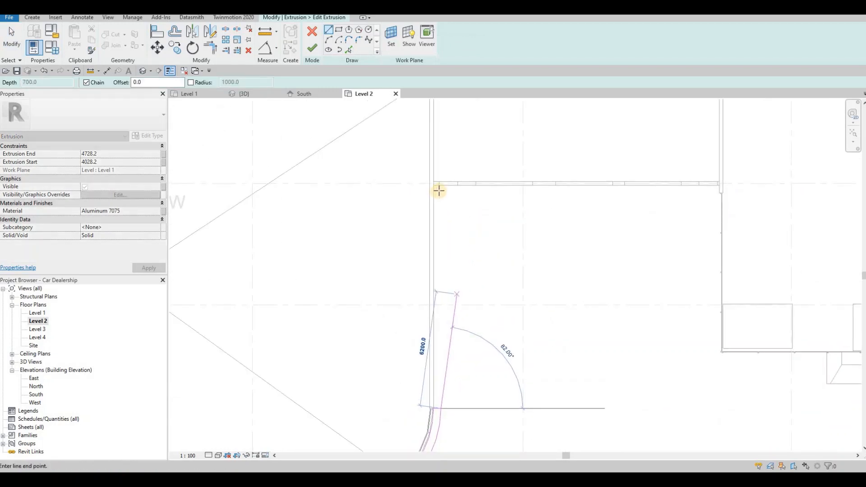
pyautogui.click(440, 185)
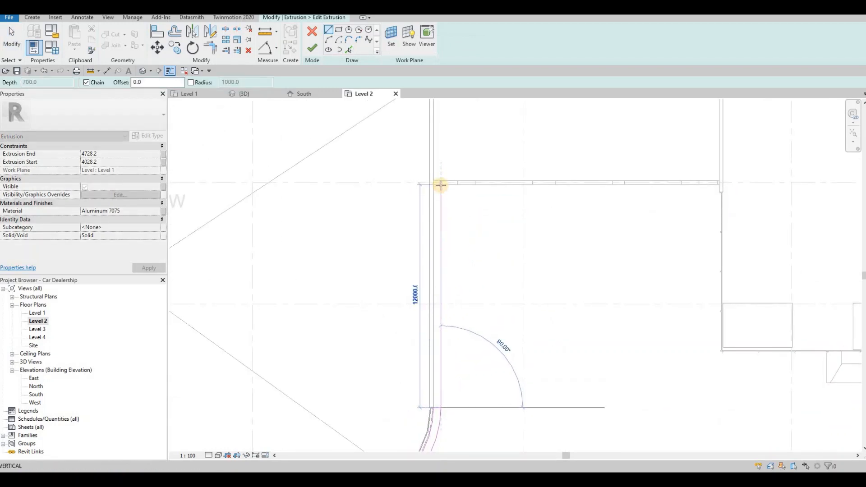
pyautogui.scroll(3, 441, 184)
pyautogui.click(415, 183)
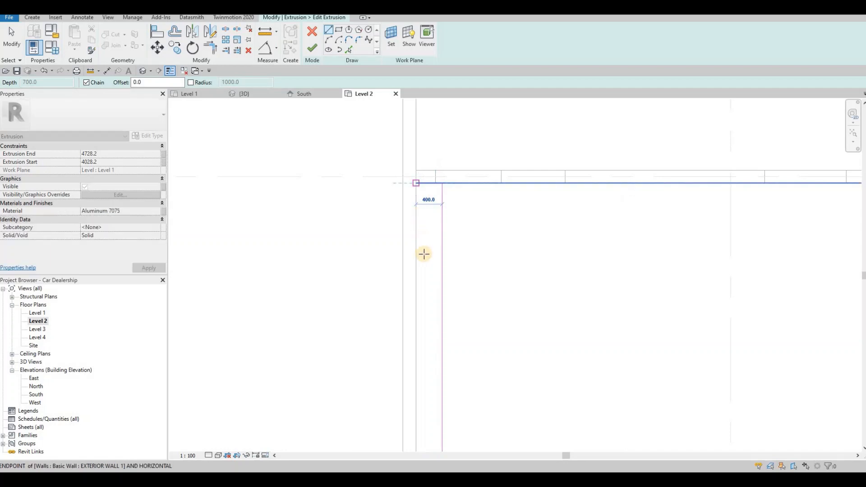
pyautogui.scroll(-6, 435, 266)
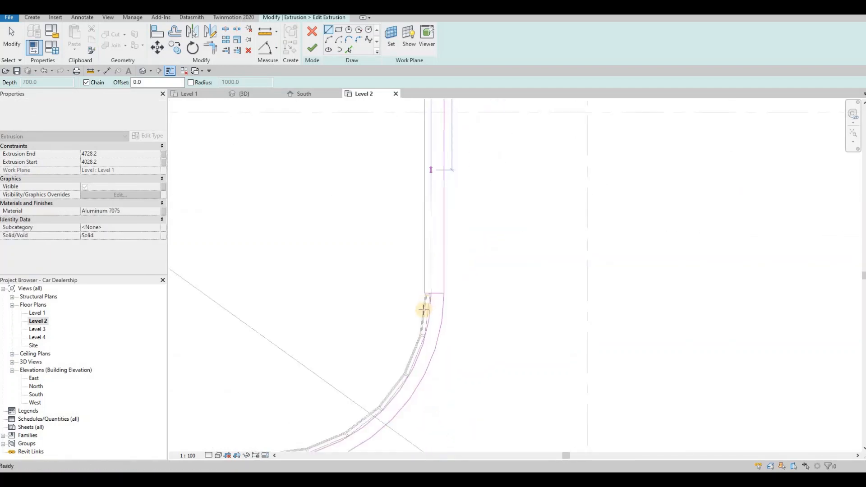
pyautogui.scroll(4, 423, 309)
pyautogui.press('Escape')
pyautogui.press('Escape')
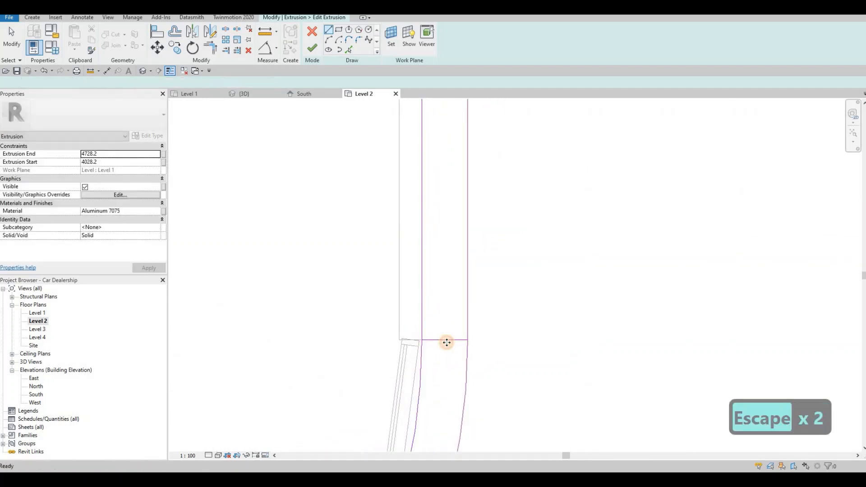
# - Delete the old end line between the curve and the extension, finish the sketch and the in-place model, and show the 3D view
pyautogui.click(447, 340)
pyautogui.press('Delete')
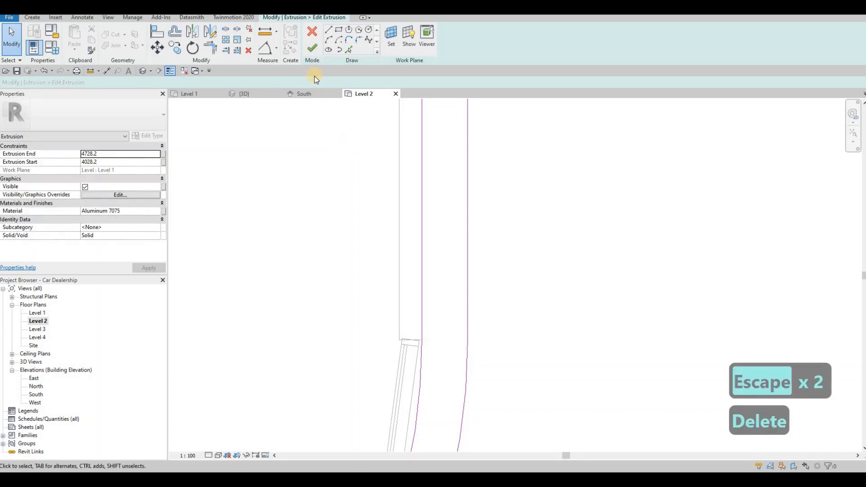
pyautogui.click(312, 48)
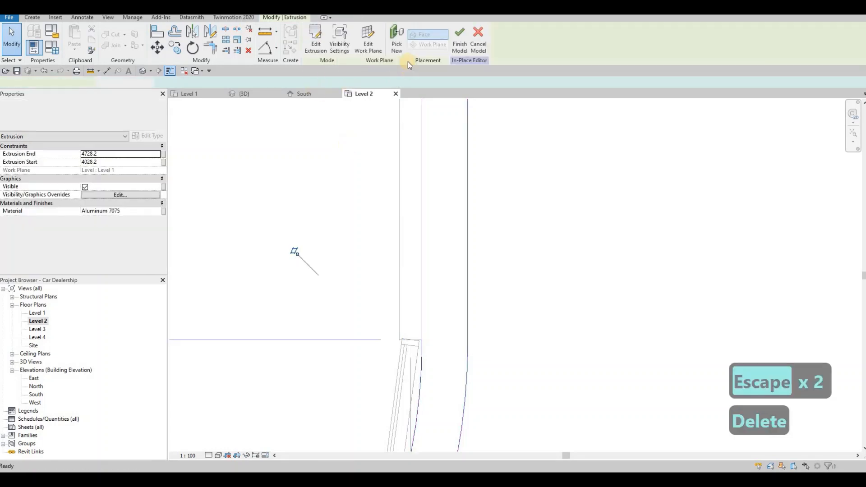
pyautogui.press('Escape')
pyautogui.click(259, 96)
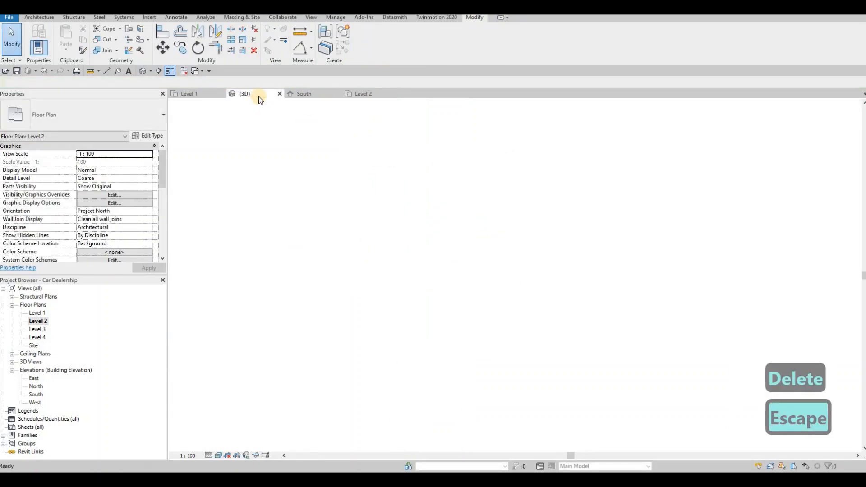
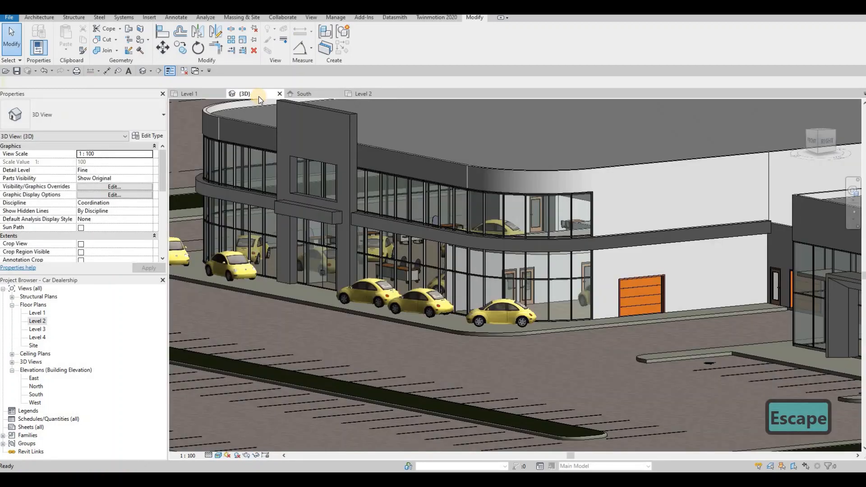
# - Inspect the entrance feature and the bands along both sides of the front facade in 3D from several angles
pyautogui.press('F1')
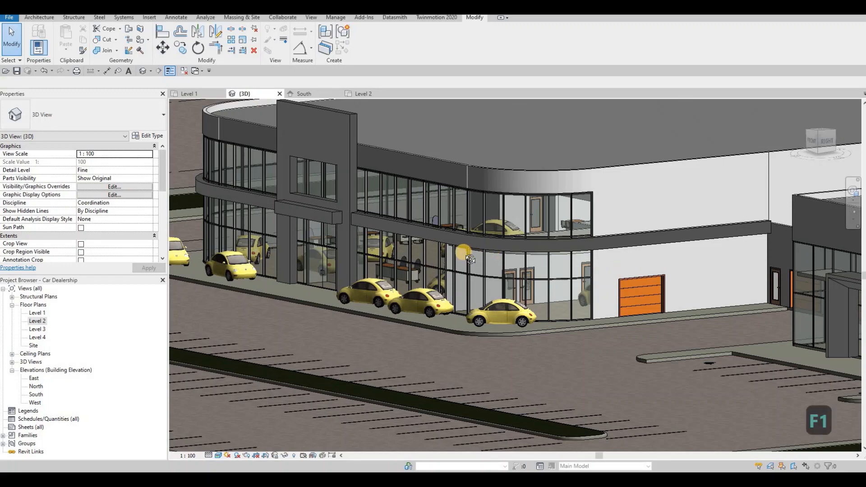
pyautogui.keyDown('shift'); pyautogui.moveTo(478, 266); pyautogui.dragTo(543, 297, button='middle'); pyautogui.keyUp('shift')
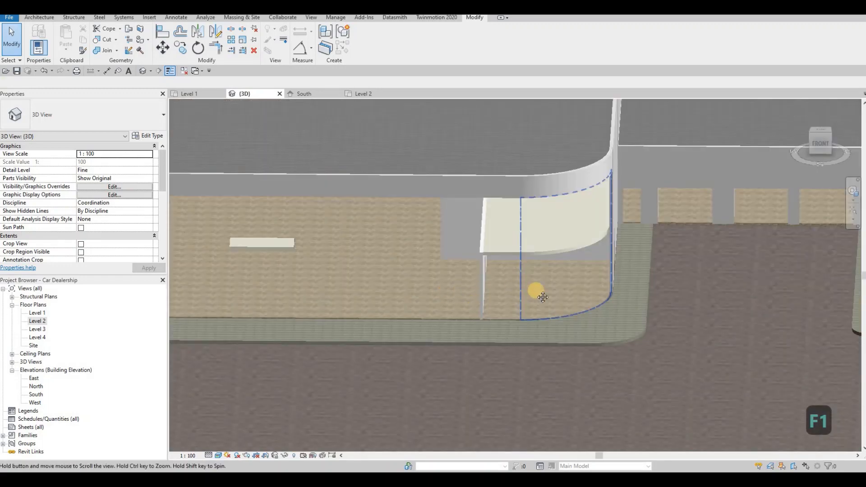
pyautogui.keyDown('shift'); pyautogui.moveTo(655, 299); pyautogui.dragTo(561, 256, button='middle'); pyautogui.keyUp('shift')
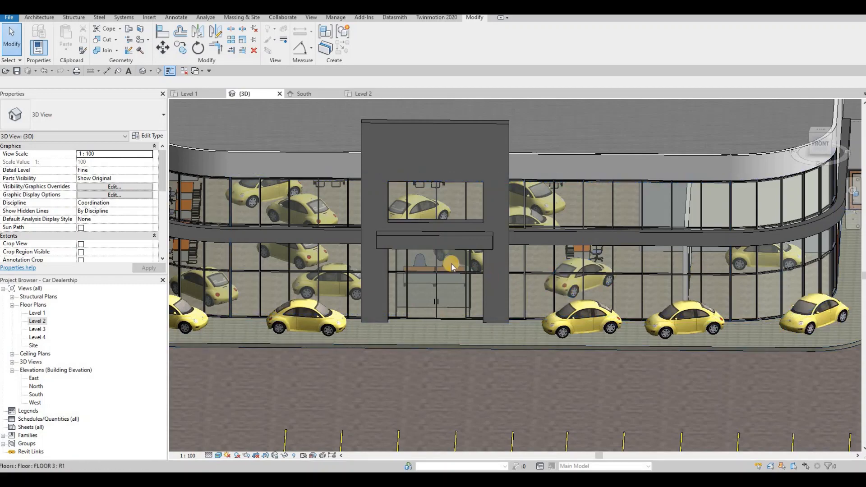
pyautogui.scroll(4, 455, 329)
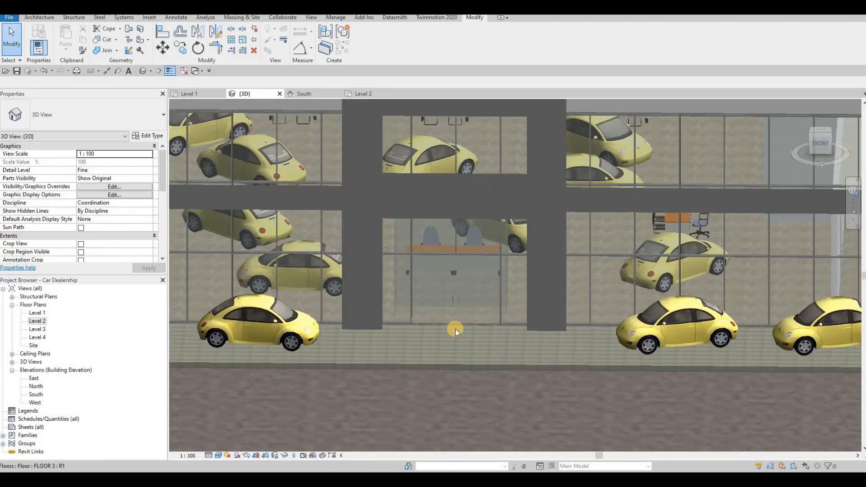
pyautogui.scroll(2, 456, 304)
pyautogui.scroll(-1, 456, 304)
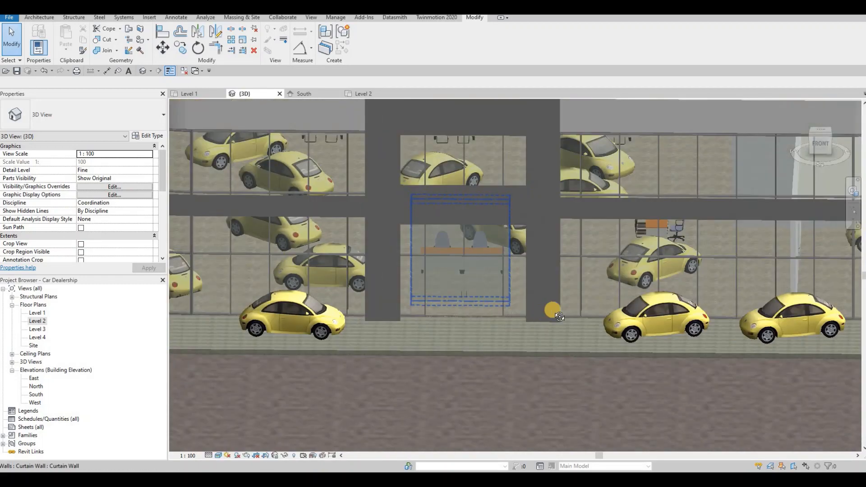
pyautogui.keyDown('shift'); pyautogui.moveTo(397, 285); pyautogui.dragTo(550, 292, button='middle'); pyautogui.keyUp('shift')
pyautogui.scroll(-1, 649, 289)
pyautogui.scroll(-1, 625, 296)
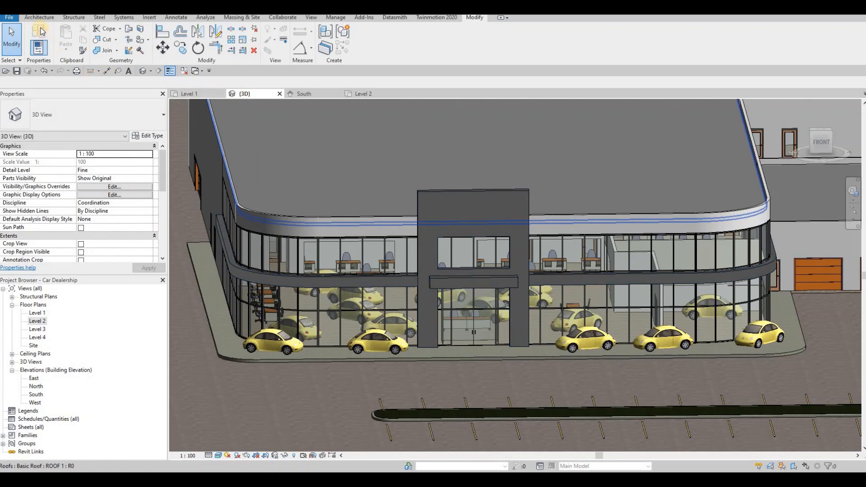
# - Set the work plane by picking the front face of the entrance feature above its upper opening
pyautogui.click(39, 19)
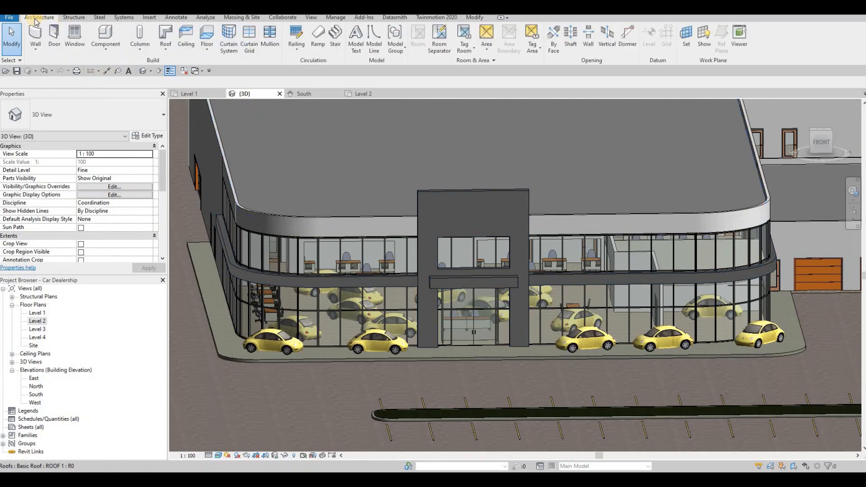
pyautogui.click(685, 35)
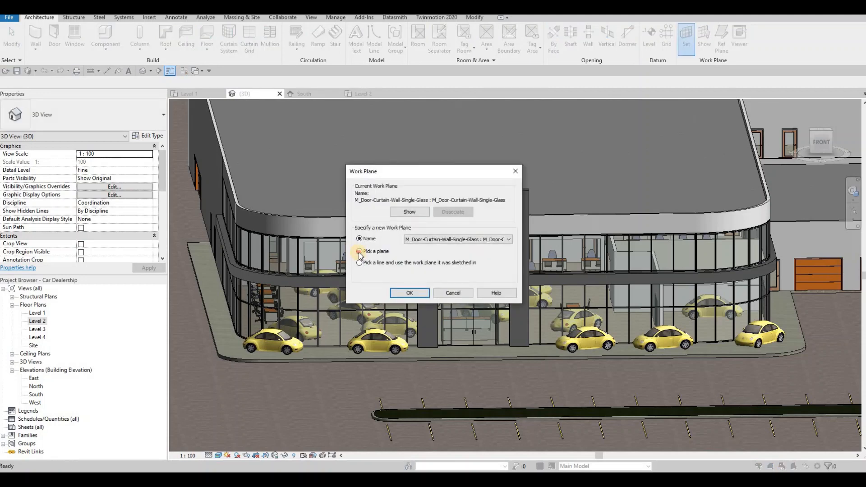
pyautogui.press('Return')
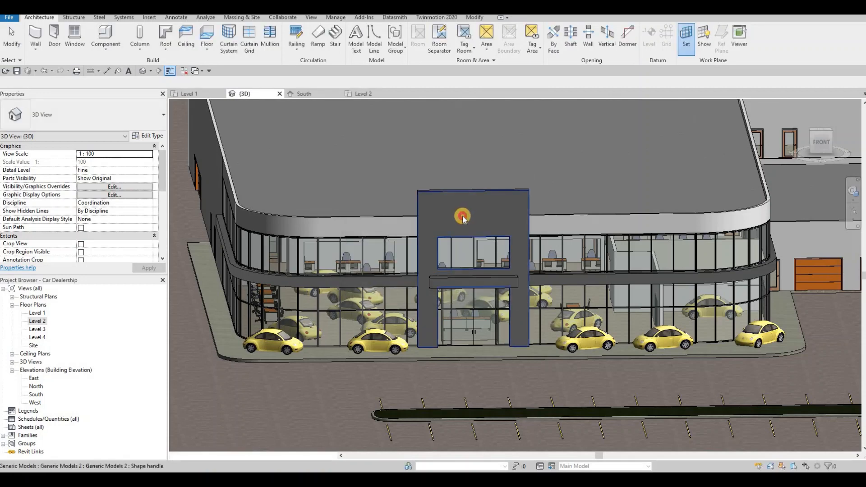
pyautogui.click(519, 212)
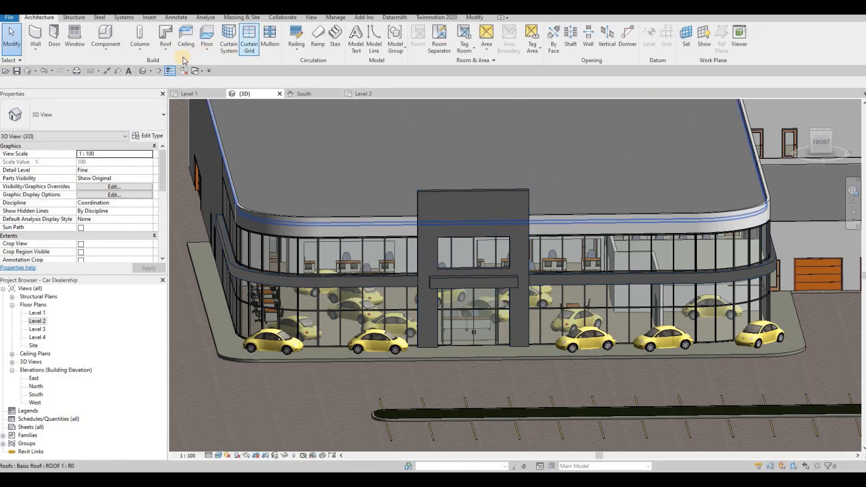
pyautogui.click(357, 43)
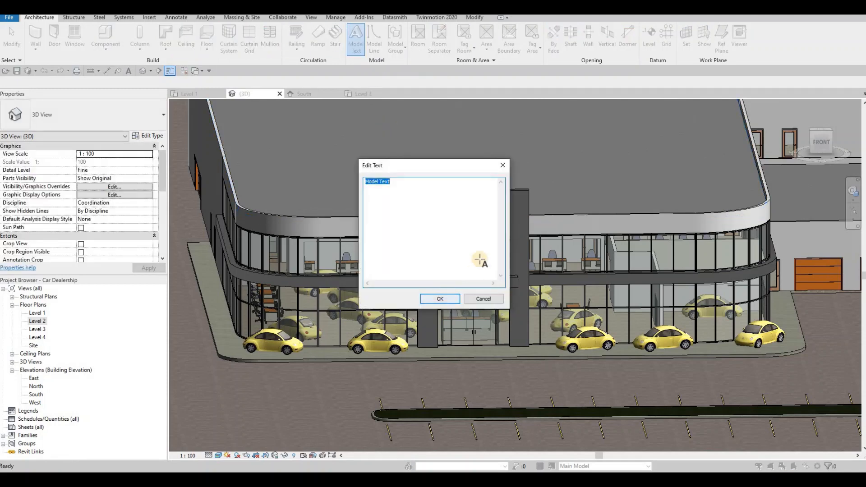
pyautogui.press('Return')
pyautogui.scroll(5, 471, 215)
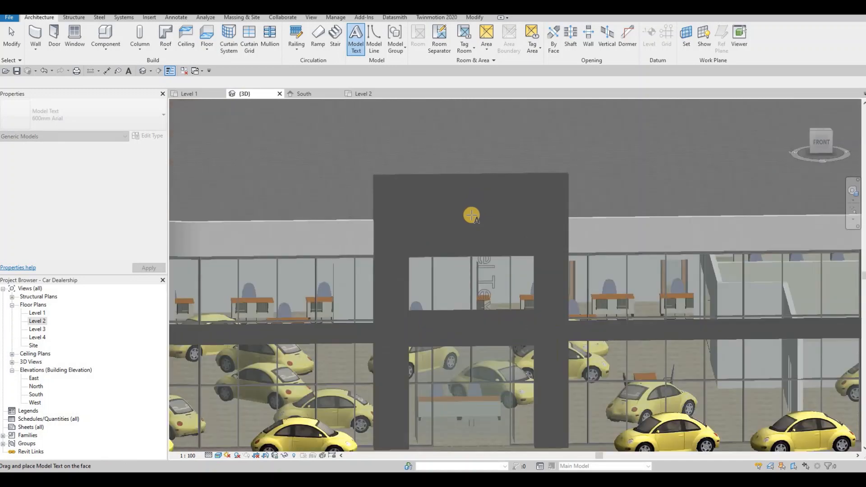
pyautogui.scroll(2, 473, 212)
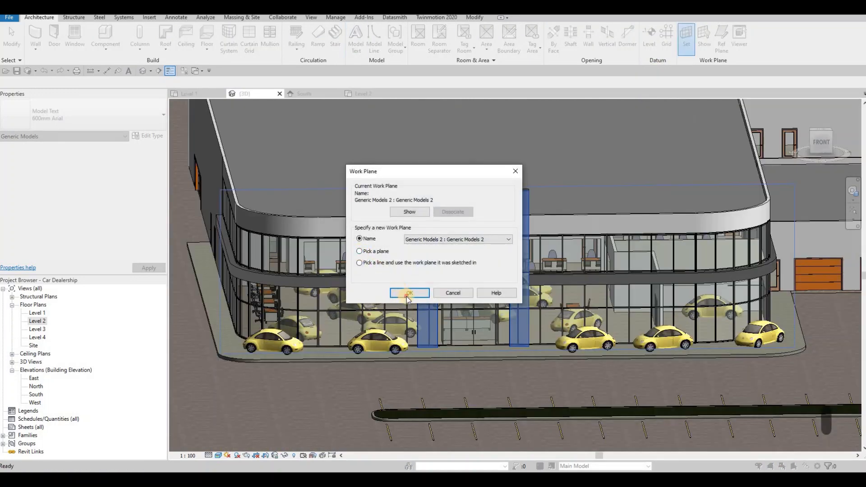
# - Re-pick the entrance feature's front face as work plane and place default "Model Text" on it, starting above the upper opening
pyautogui.press('Return')
pyautogui.click(478, 218)
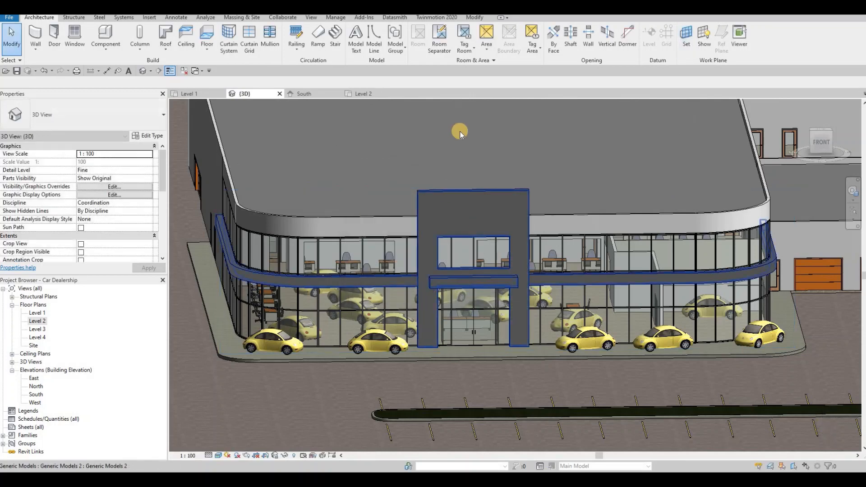
pyautogui.click(356, 38)
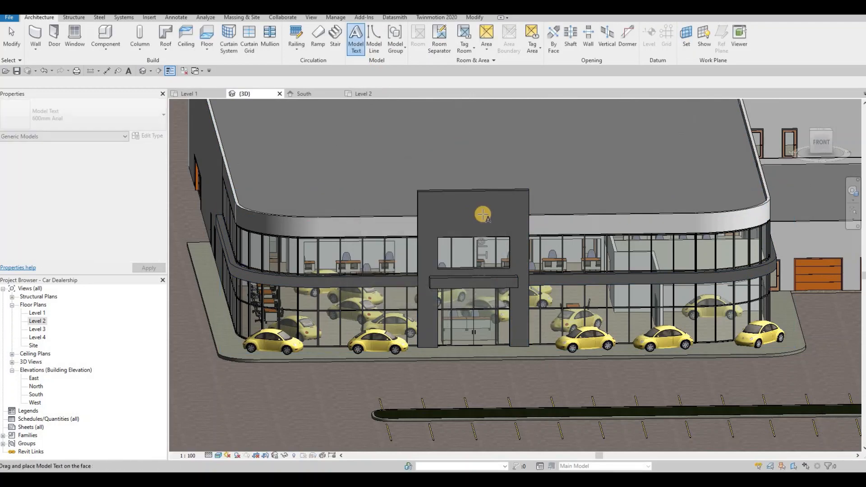
pyautogui.scroll(5, 481, 216)
pyautogui.click(487, 247)
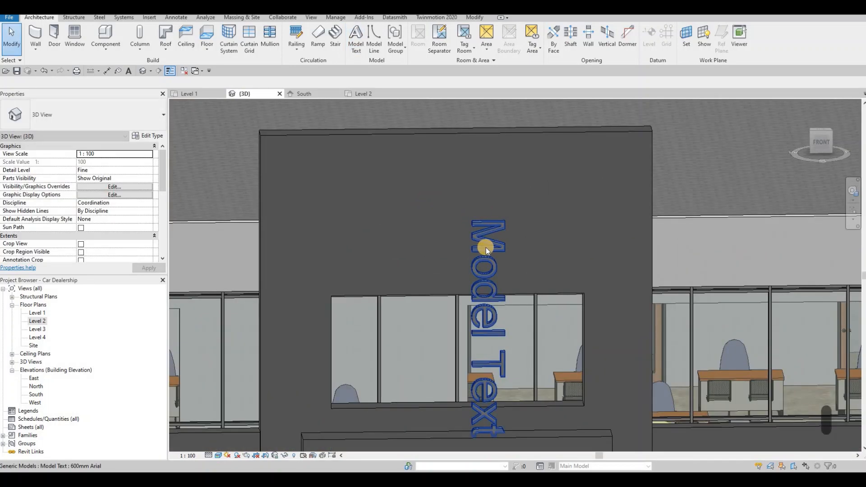
pyautogui.press('Escape')
pyautogui.press('Escape')
# - Set the horizontal alignment of the placed model text to Center
pyautogui.click(486, 248)
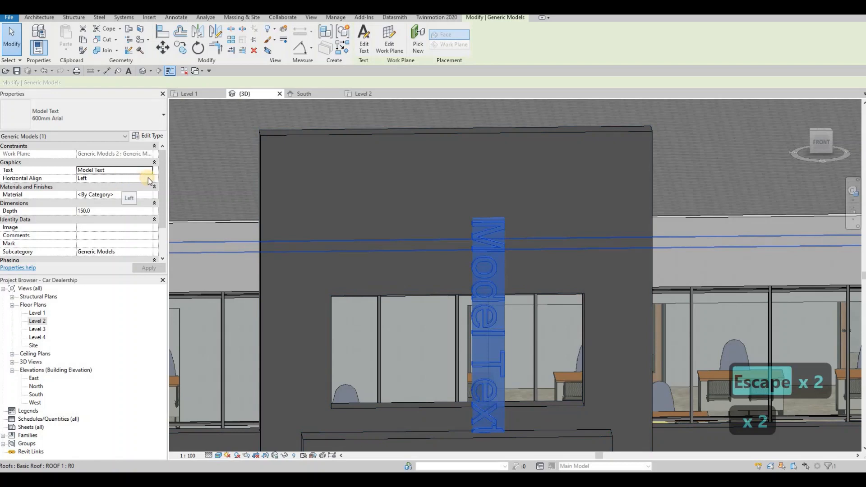
pyautogui.click(103, 179)
pyautogui.click(94, 193)
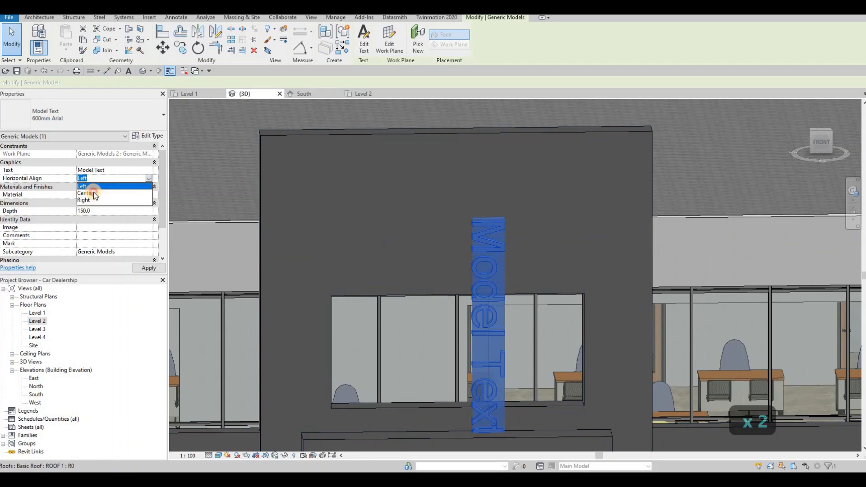
pyautogui.press('Escape')
pyautogui.press('Escape')
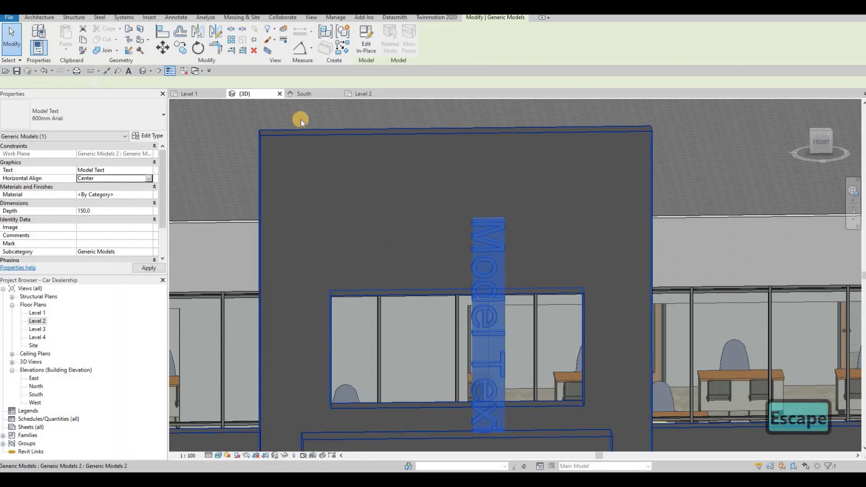
# - Open the South elevation and rotate the model text 90 degrees counterclockwise so it reads horizontally
pyautogui.click(307, 93)
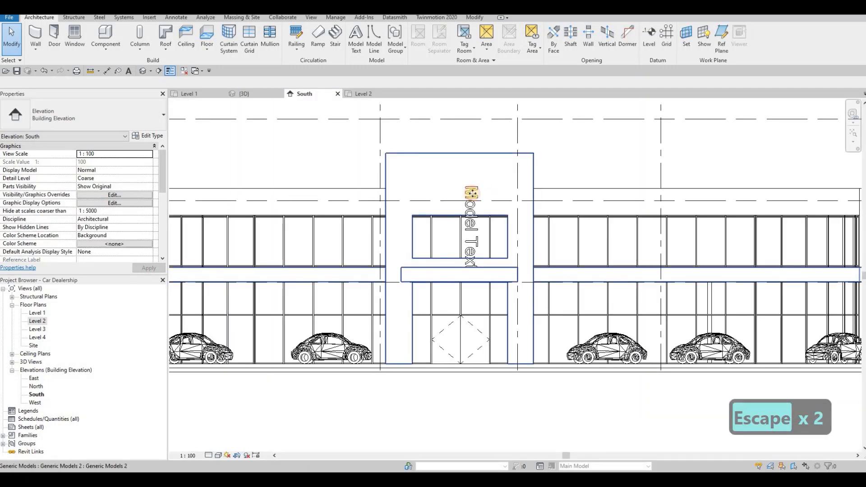
pyautogui.click(479, 185)
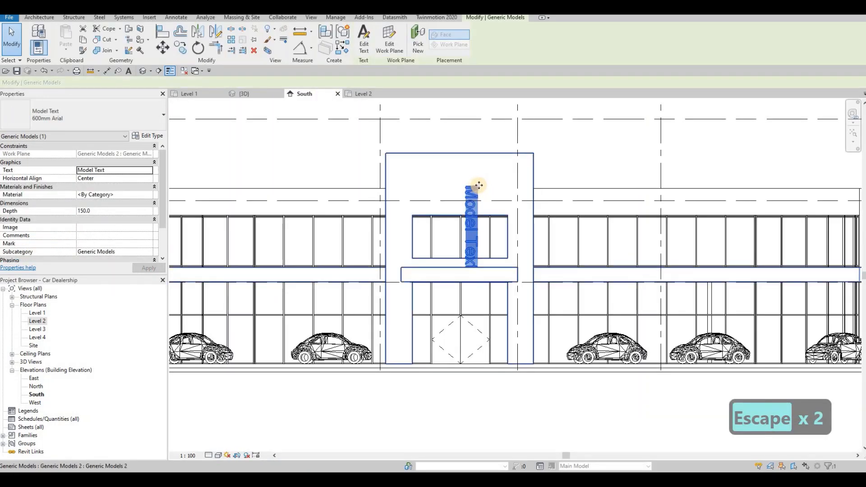
pyautogui.press('r')
pyautogui.press('o')
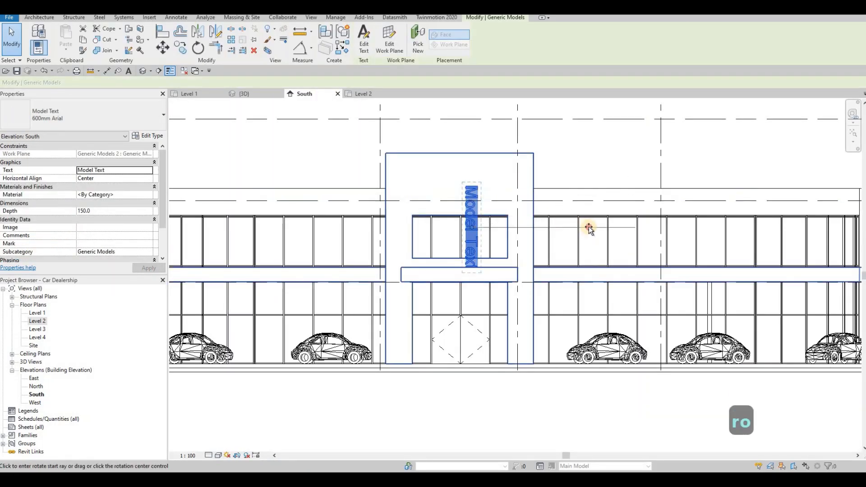
pyautogui.click(588, 227)
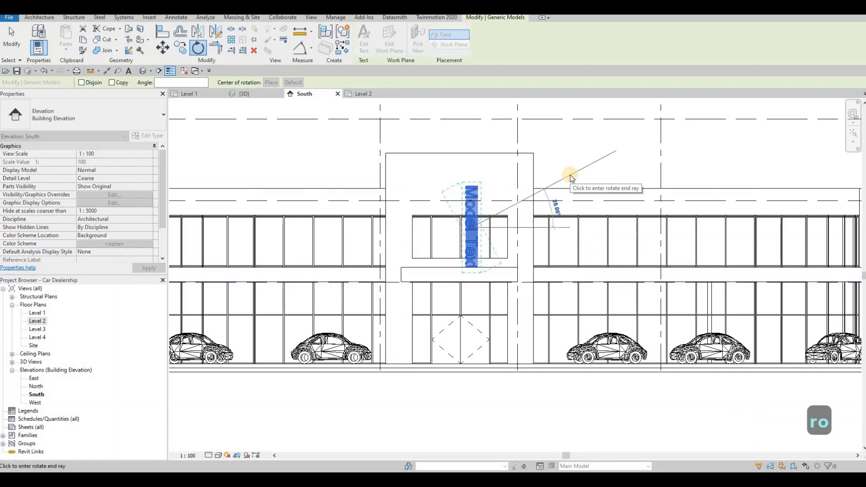
pyautogui.write('90')
pyautogui.press('Return')
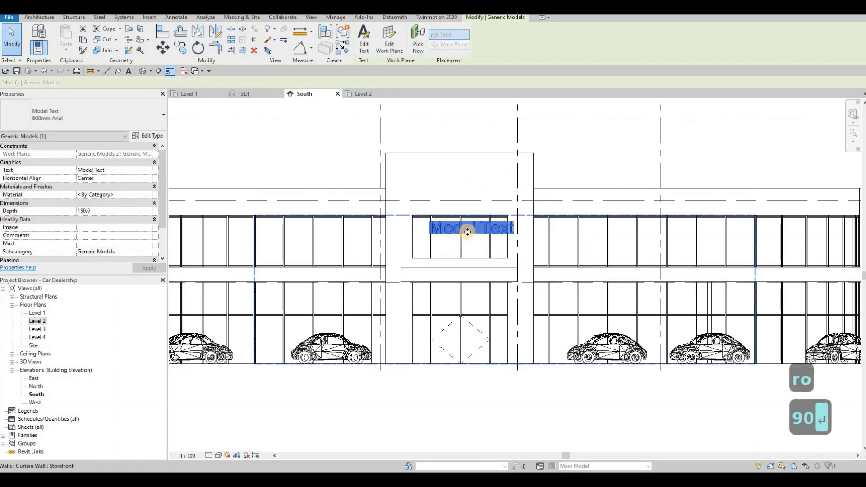
# - Move the model text up onto the blank area of the entrance feature above the upper opening
pyautogui.moveTo(471, 190); pyautogui.dragTo(465, 189)
pyautogui.press('Escape')
pyautogui.press('Escape')
# - Duplicate the model text's type under the name CHEVROLET, copying that name to the clipboard
pyautogui.click(469, 186)
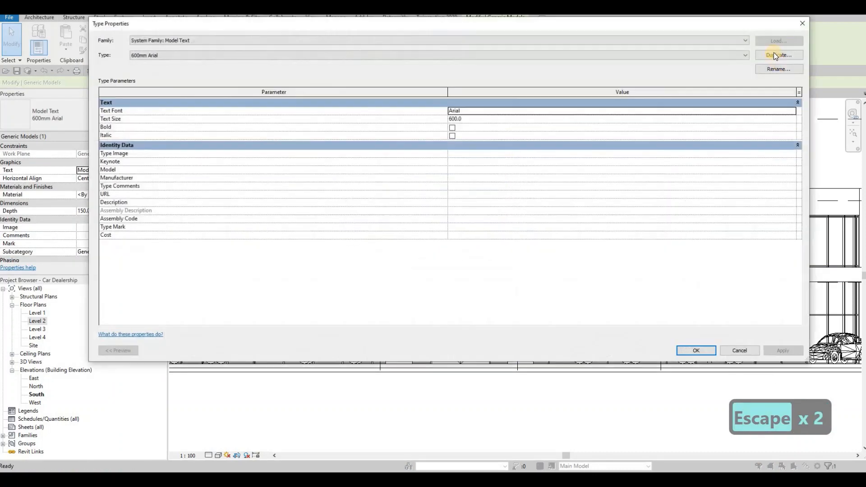
pyautogui.click(778, 55)
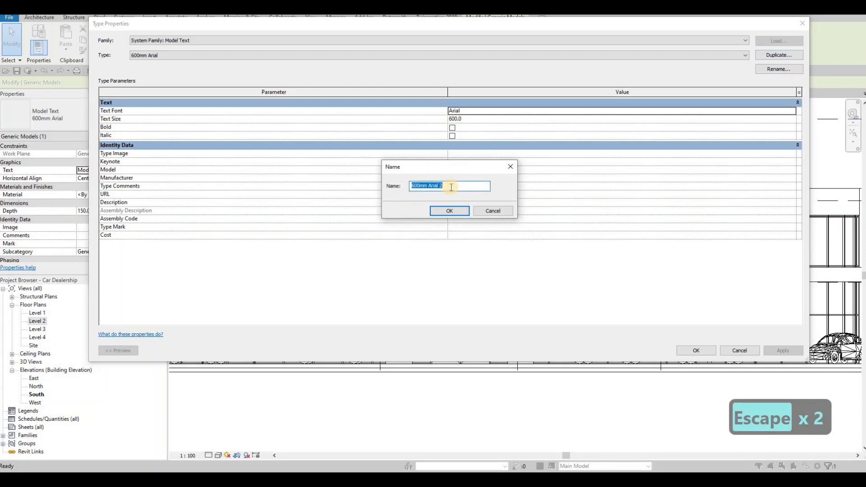
pyautogui.write('che')
pyautogui.press('BackSpace')
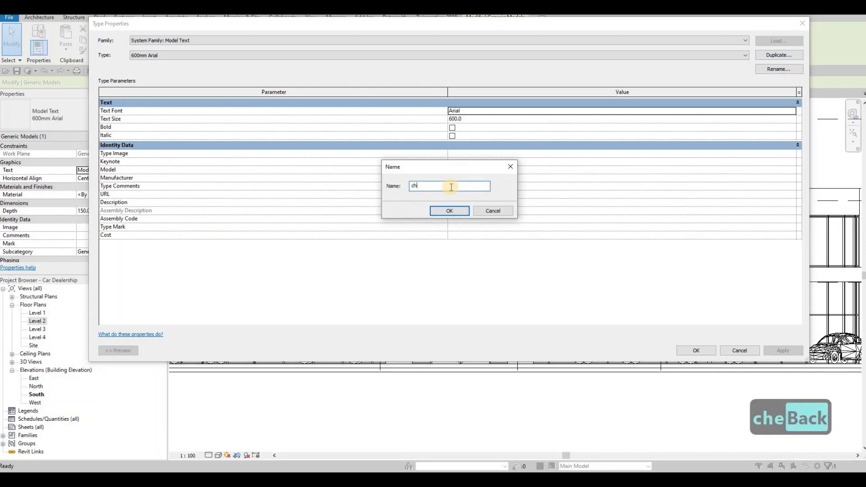
pyautogui.press('BackSpace')
pyautogui.press('BackSpace')
pyautogui.write('CHEC')
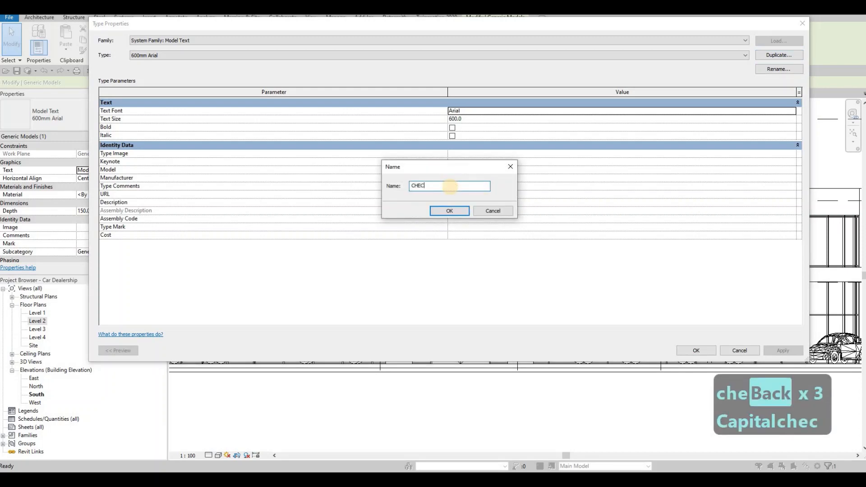
pyautogui.press('BackSpace')
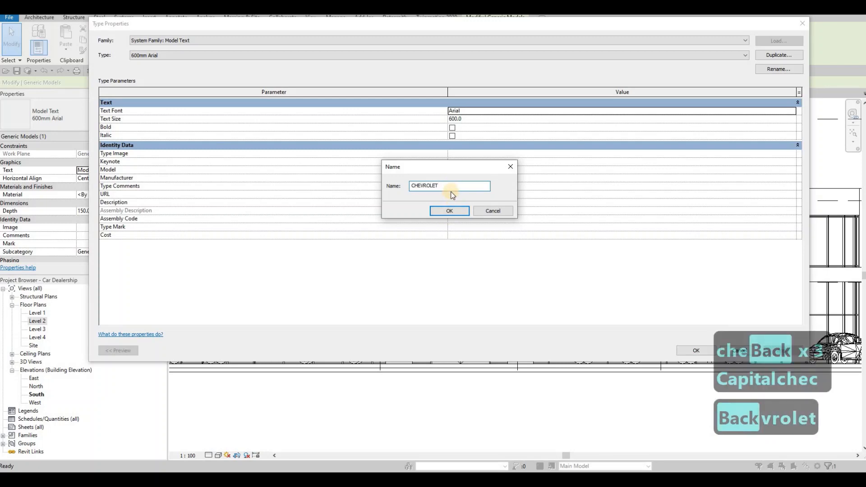
pyautogui.hotkey('ctrl', 'c')
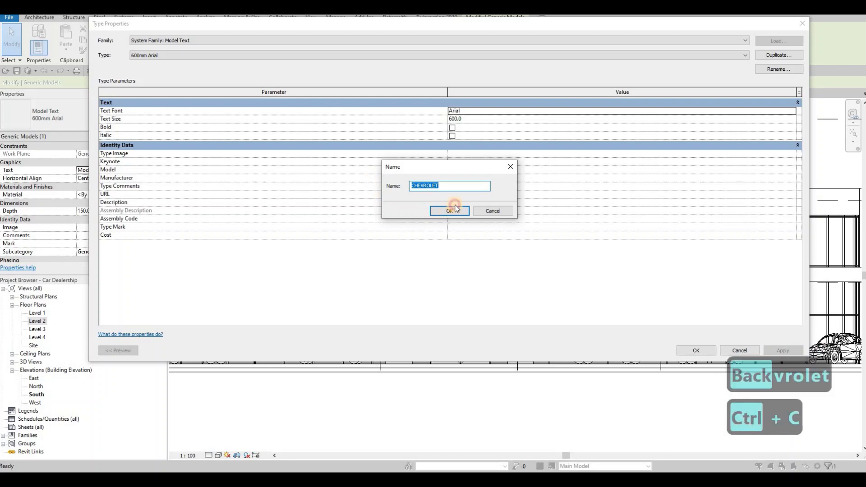
pyautogui.press('Return')
# - Set the CHEVROLET type's text font to Calibri and apply the type changes
pyautogui.click(480, 113)
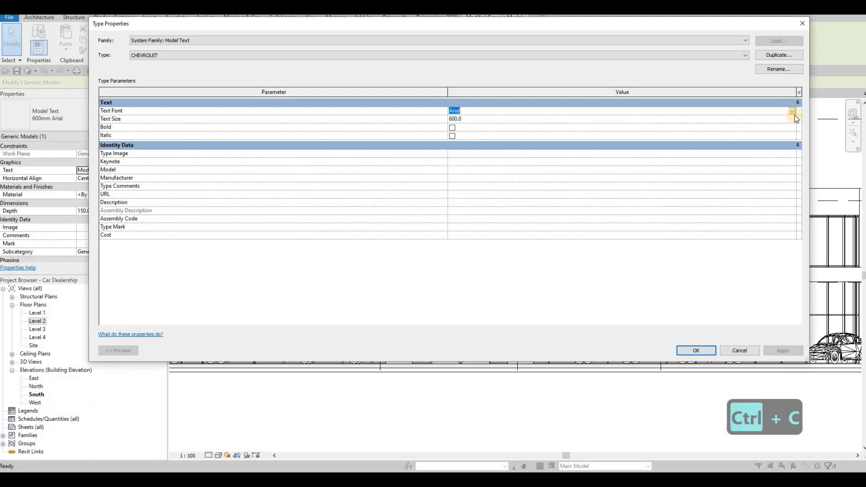
pyautogui.click(791, 111)
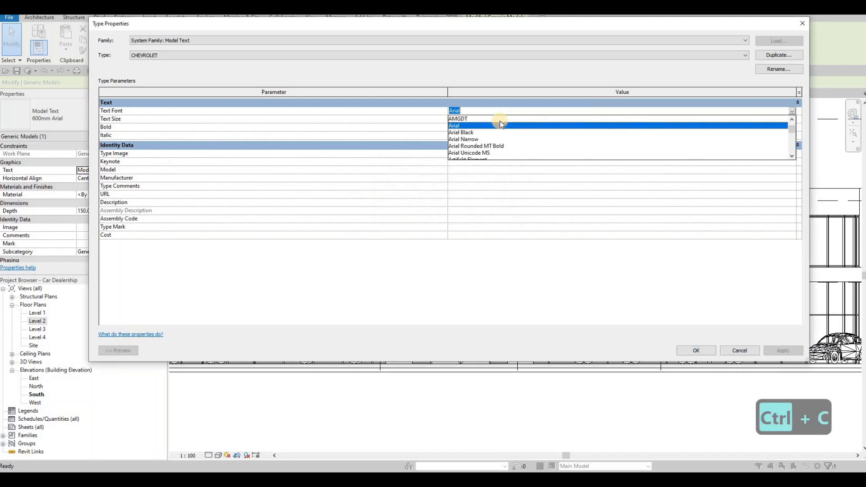
pyautogui.write('cali')
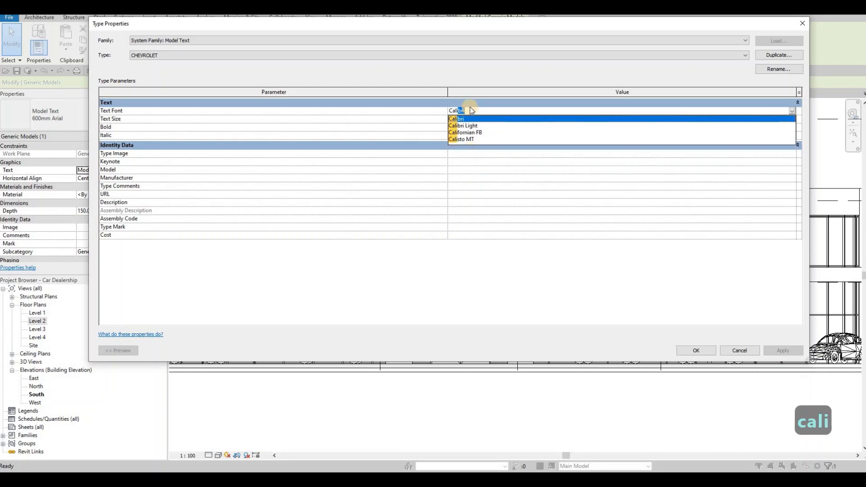
pyautogui.click(626, 232)
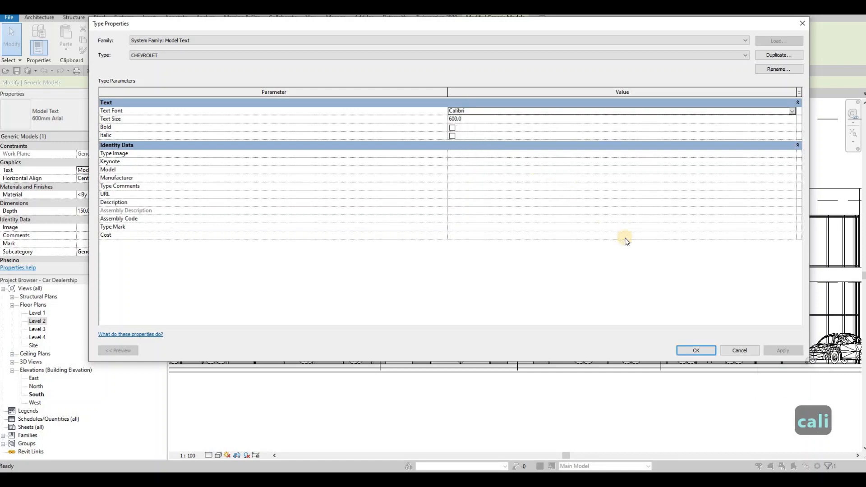
pyautogui.click(696, 350)
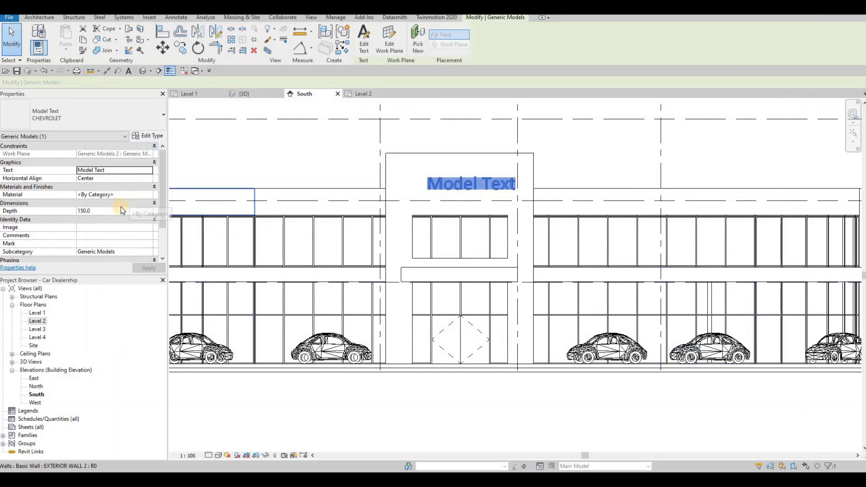
# - Replace the model text's wording with the copied name CHEVROLET
pyautogui.click(149, 171)
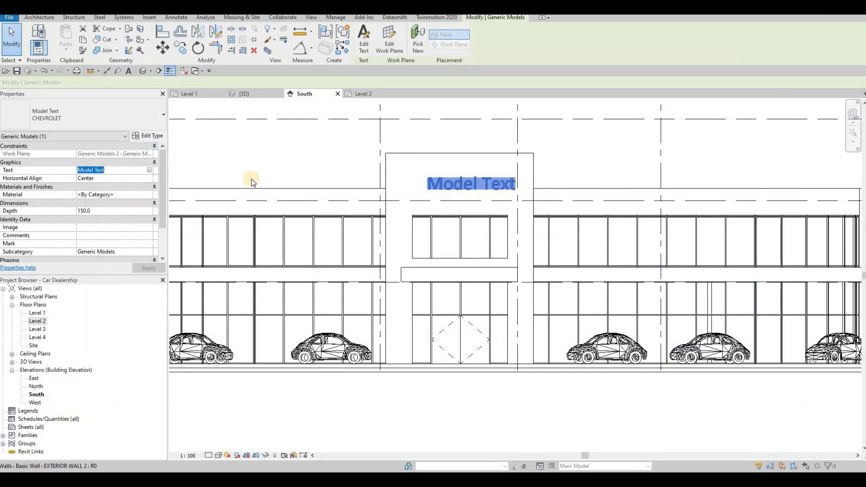
pyautogui.hotkey('ctrl', 'v')
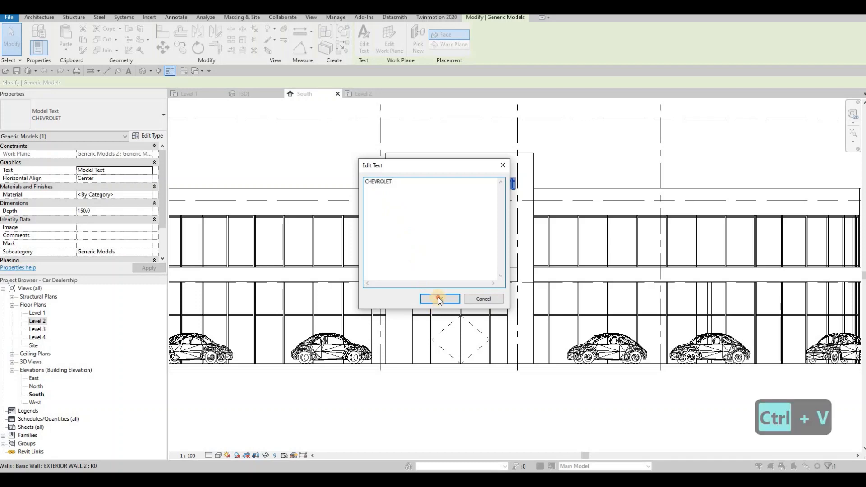
pyautogui.click(437, 297)
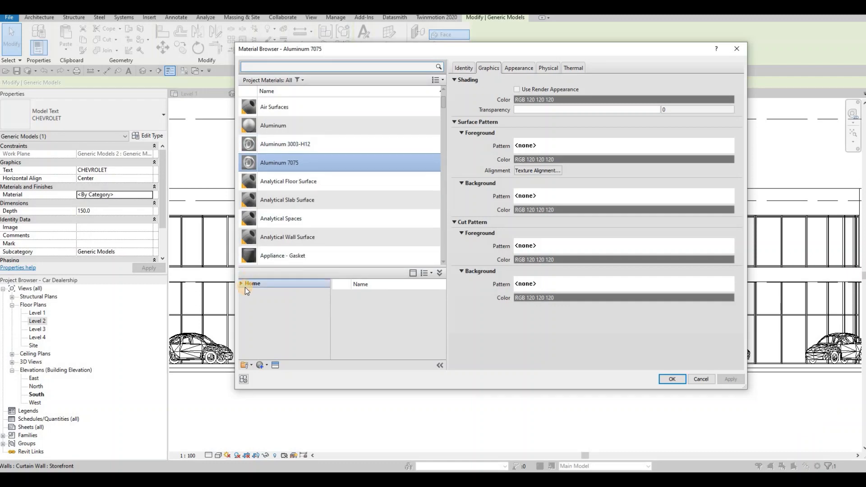
# - Add Aluminum 2014-T6 from the AEC Materials Metal library to the project and assign it as the CHEVROLET text's material
pyautogui.click(241, 285)
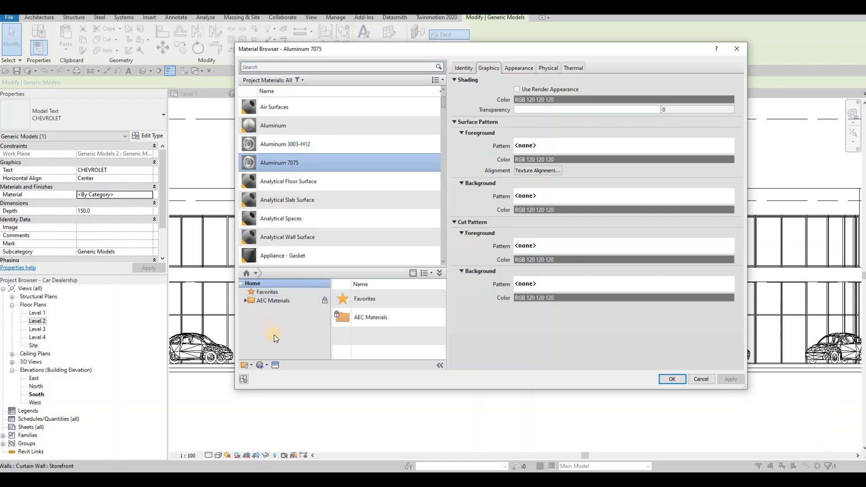
pyautogui.click(245, 300)
pyautogui.scroll(-4, 280, 324)
pyautogui.click(277, 312)
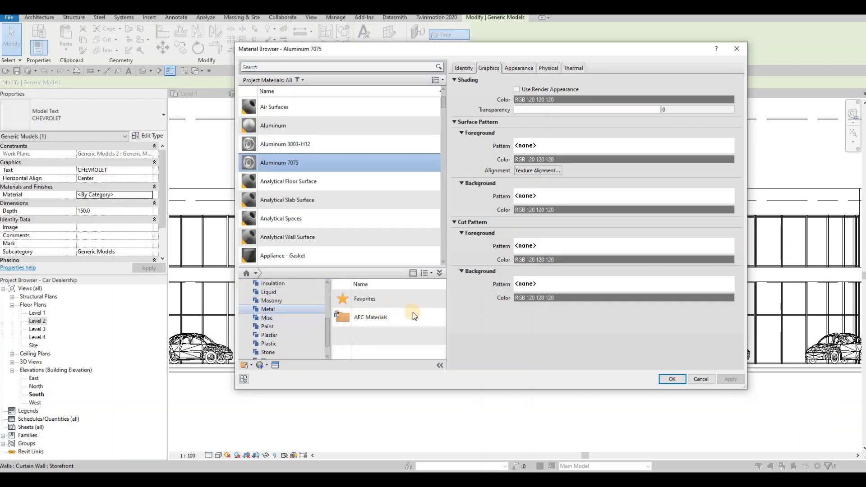
pyautogui.scroll(-2, 418, 317)
pyautogui.scroll(2, 412, 317)
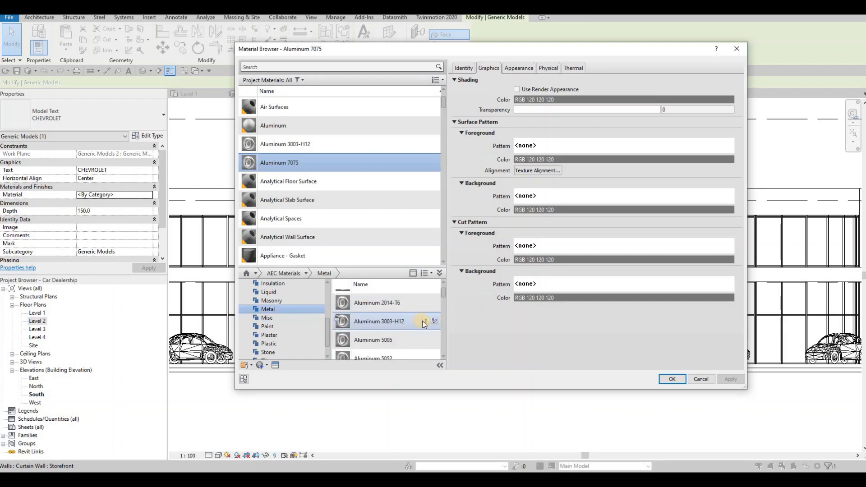
pyautogui.click(424, 303)
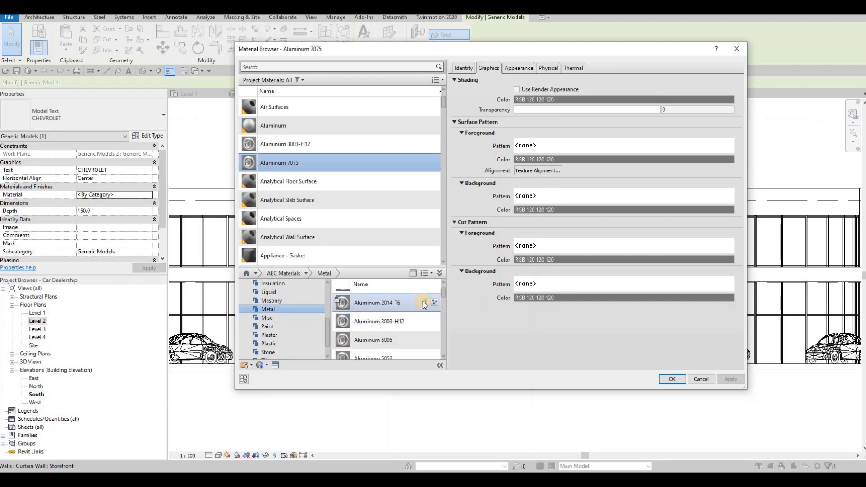
pyautogui.click(732, 379)
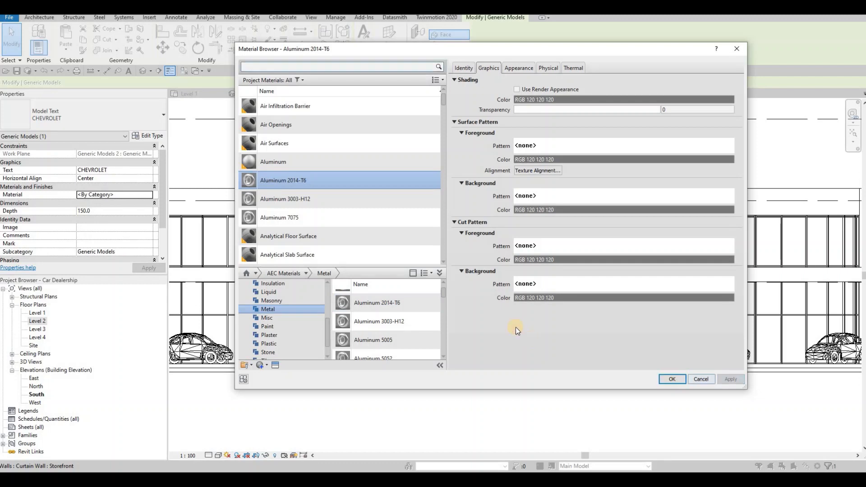
pyautogui.press('Return')
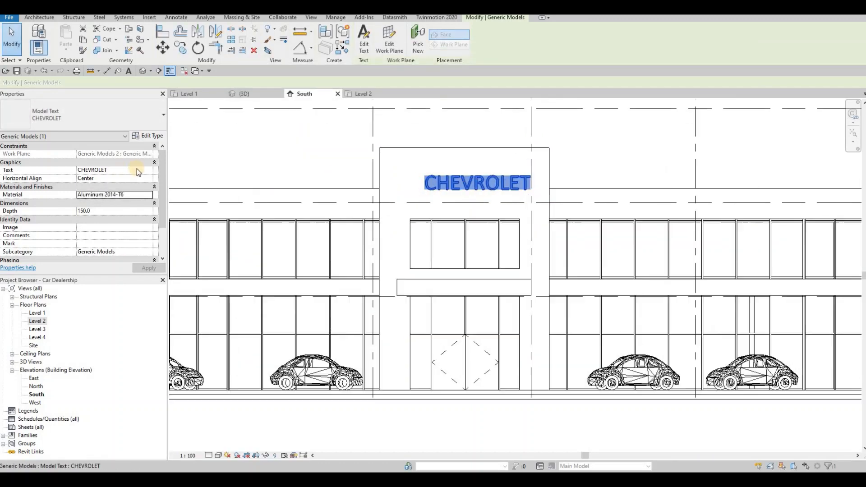
# - Make the CHEVROLET model text type bold and apply the type change
pyautogui.scroll(3, 441, 188)
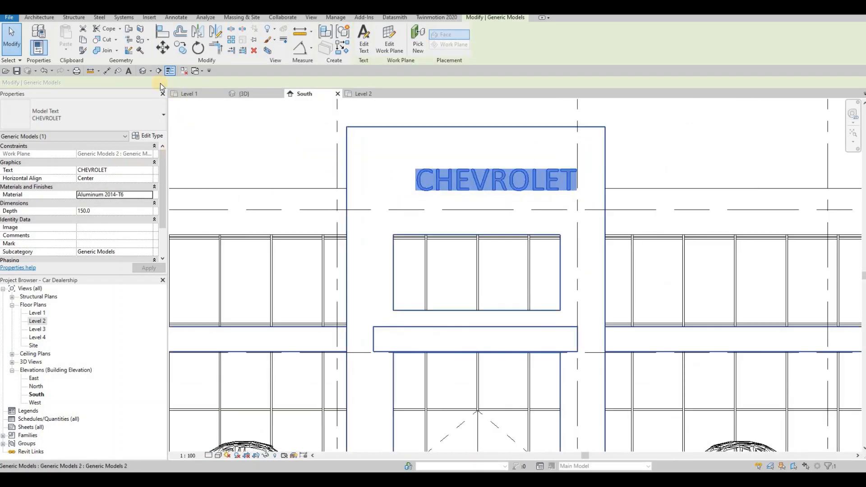
pyautogui.press('Escape')
pyautogui.click(451, 181)
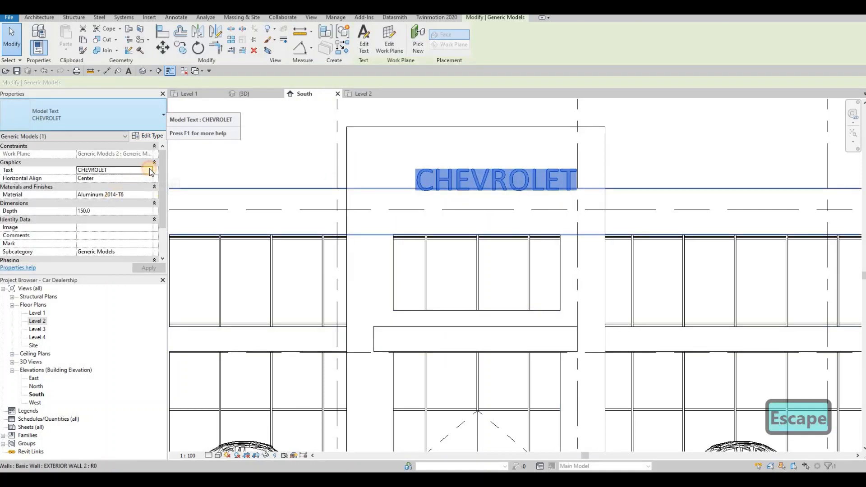
pyautogui.doubleClick(411, 189)
pyautogui.press('Escape')
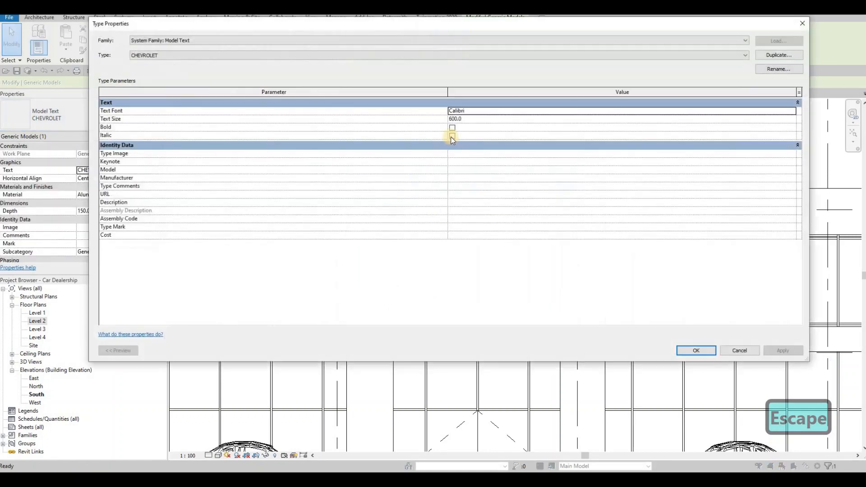
pyautogui.click(778, 348)
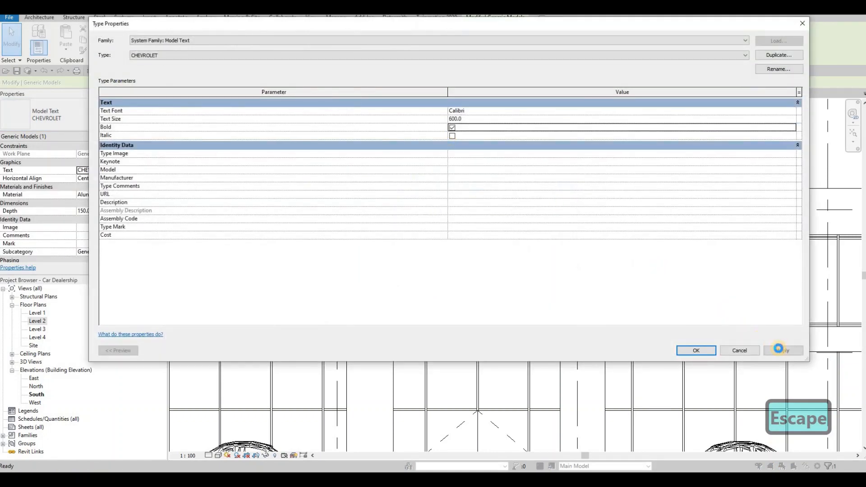
pyautogui.click(709, 352)
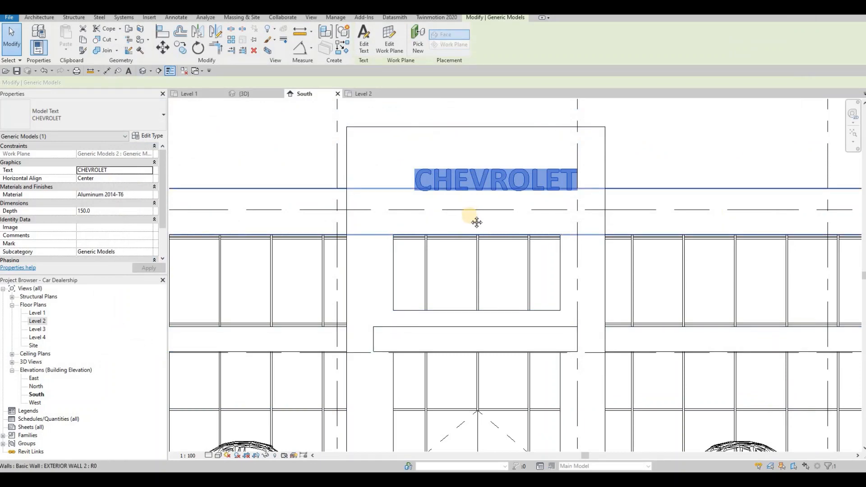
# - Nudge the CHEVROLET model text toward the right edge of the entrance tower and slightly higher on its face
pyautogui.press('F1')
pyautogui.press('Escape')
pyautogui.scroll(2, 481, 203)
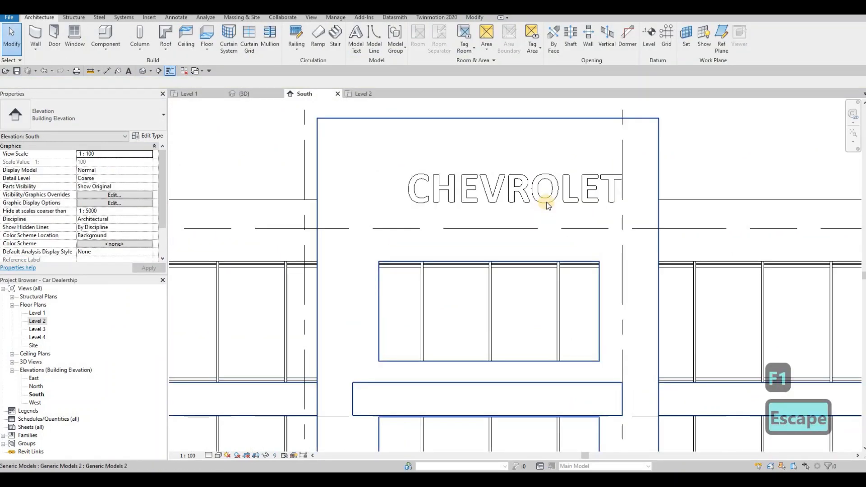
pyautogui.scroll(-1, 547, 206)
pyautogui.click(548, 203)
pyautogui.press('Right')
pyautogui.press('Right')
pyautogui.press('Right')
pyautogui.press('Right')
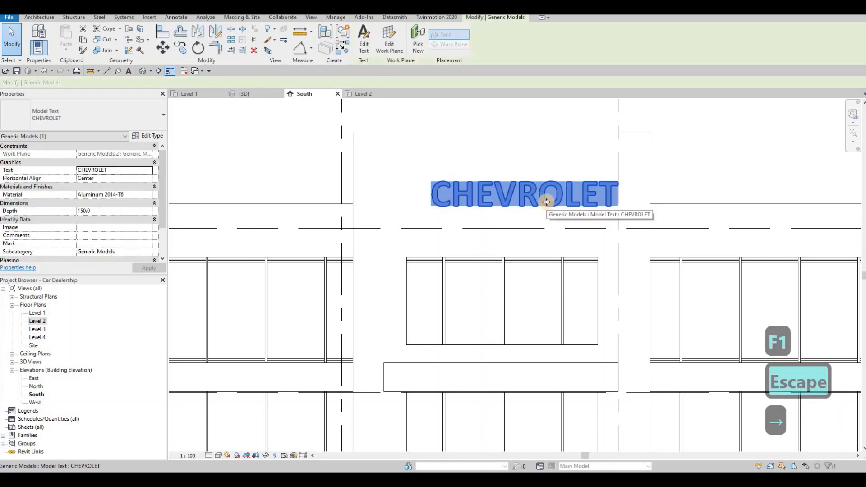
pyautogui.press('Down')
pyautogui.press('Down')
pyautogui.press('Down')
pyautogui.press('Right')
pyautogui.press('Down')
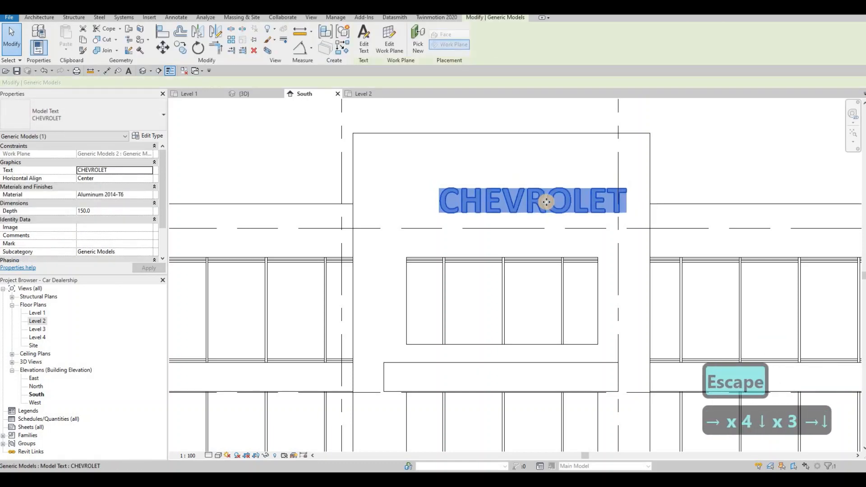
pyautogui.press('Right')
pyautogui.press('Right')
pyautogui.press('Right')
pyautogui.press('Right')
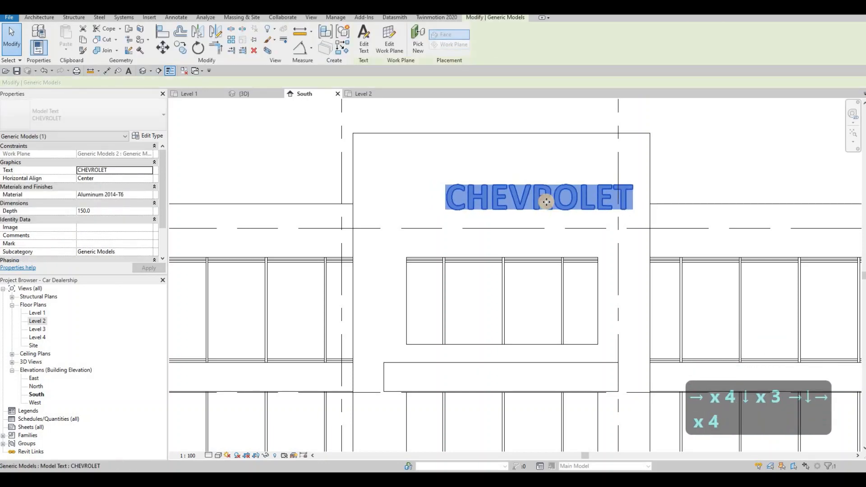
pyautogui.press('Up')
pyautogui.press('Up')
pyautogui.press('Up')
pyautogui.press('Up')
pyautogui.press('Right')
pyautogui.press('Up')
pyautogui.press('Up')
pyautogui.press('Up')
pyautogui.press('Up')
pyautogui.press('Up')
pyautogui.press('Up')
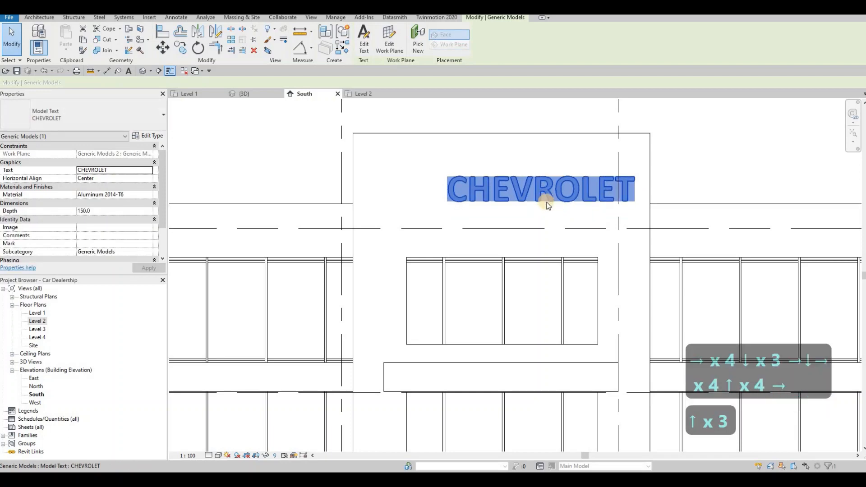
pyautogui.press('Down')
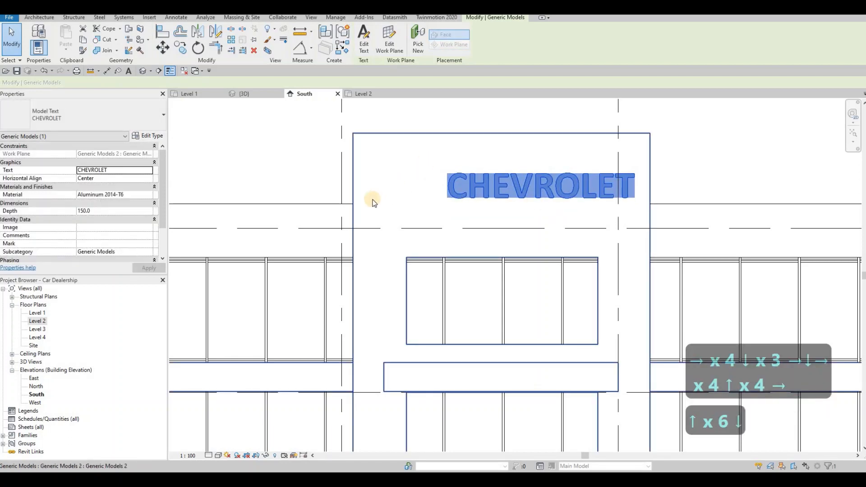
pyautogui.scroll(-5, 388, 185)
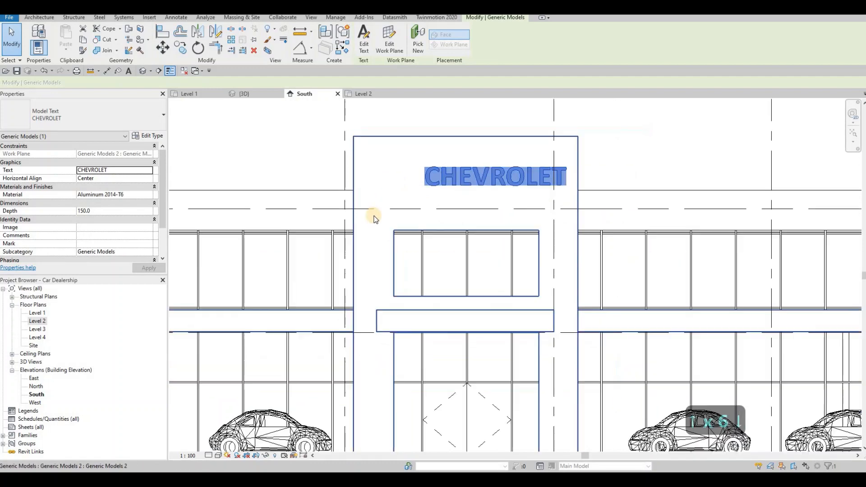
pyautogui.press('Escape')
pyautogui.press('Escape')
pyautogui.scroll(-5, 347, 209)
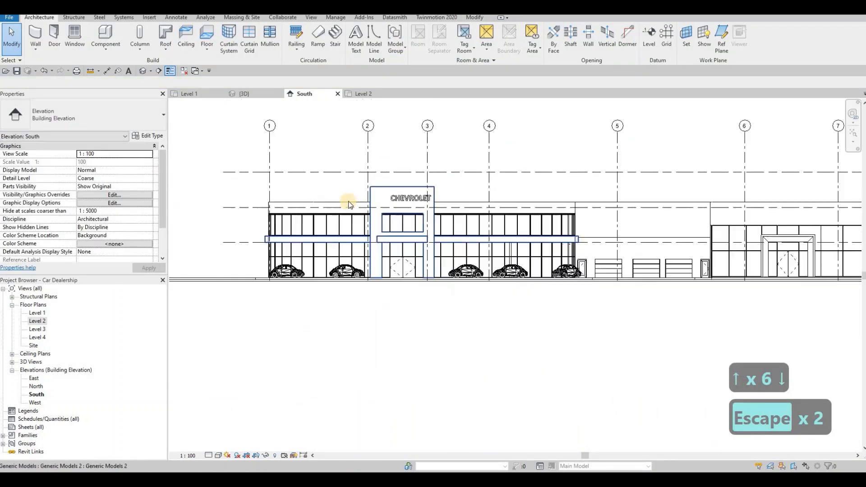
pyautogui.press('Escape')
# - Create a model text similar to the CHEVROLET sign, keeping the default wording, and place it on the wall above the single-storey entrance
pyautogui.click(348, 199)
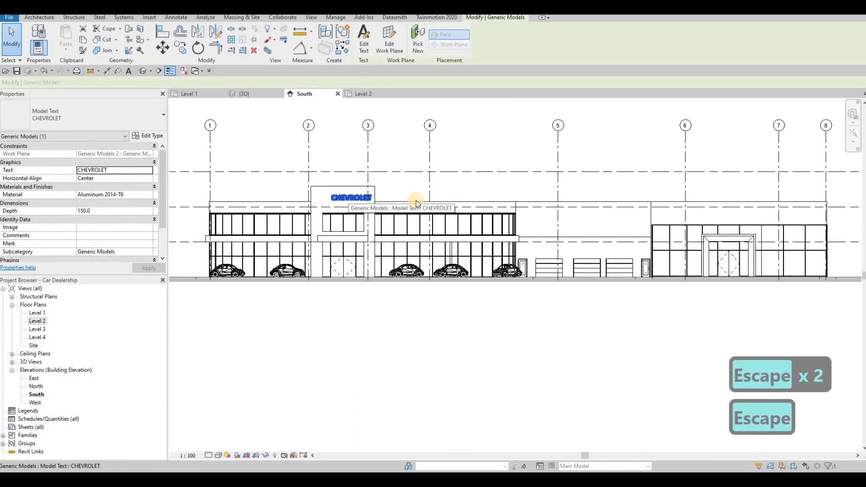
pyautogui.press('c')
pyautogui.press('s')
pyautogui.click(413, 293)
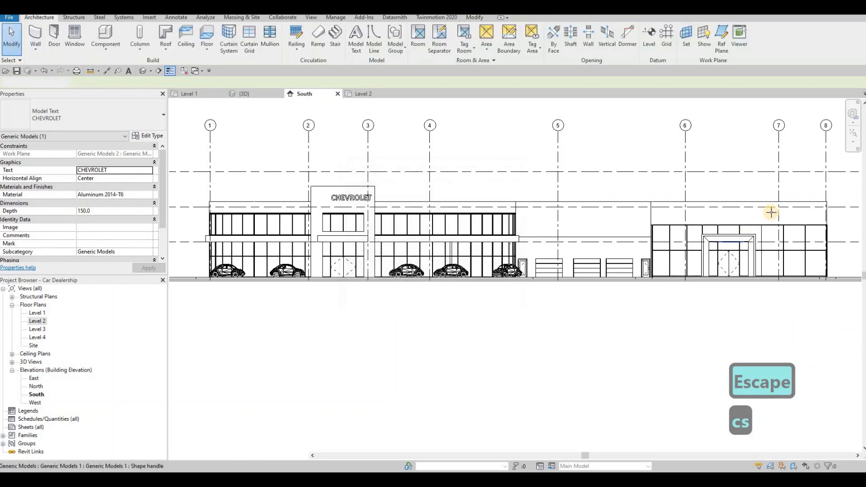
pyautogui.click(571, 237)
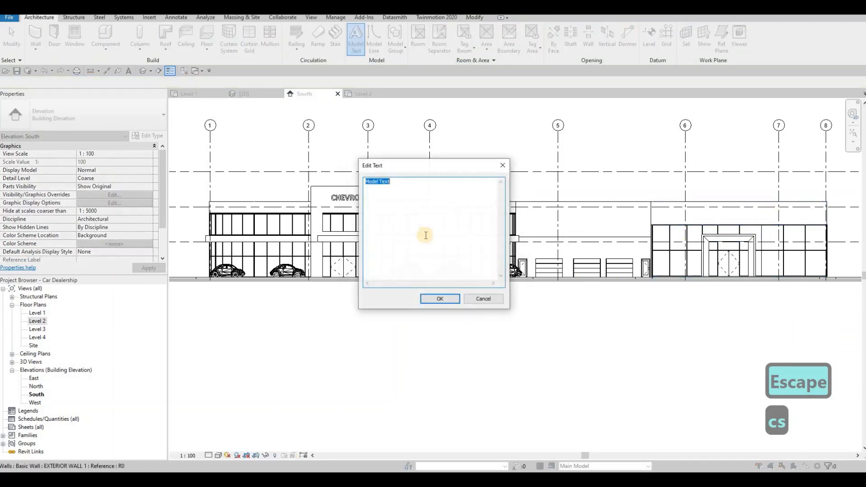
pyautogui.click(434, 300)
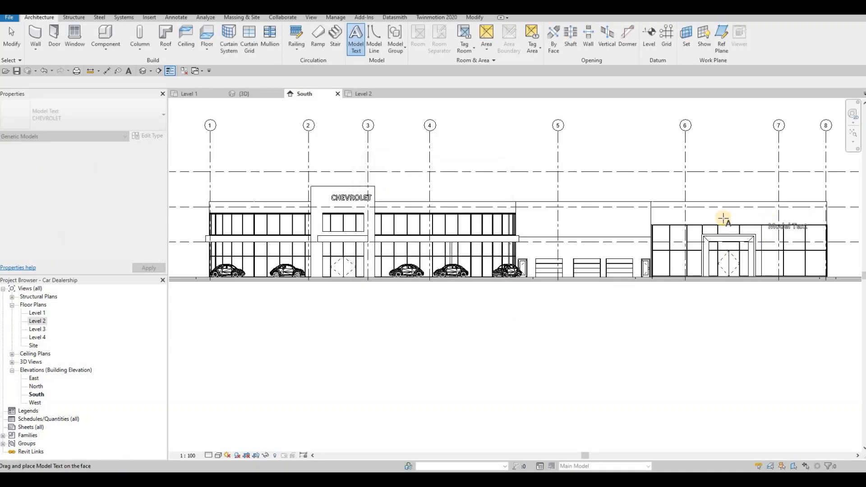
pyautogui.scroll(2, 724, 218)
pyautogui.click(694, 224)
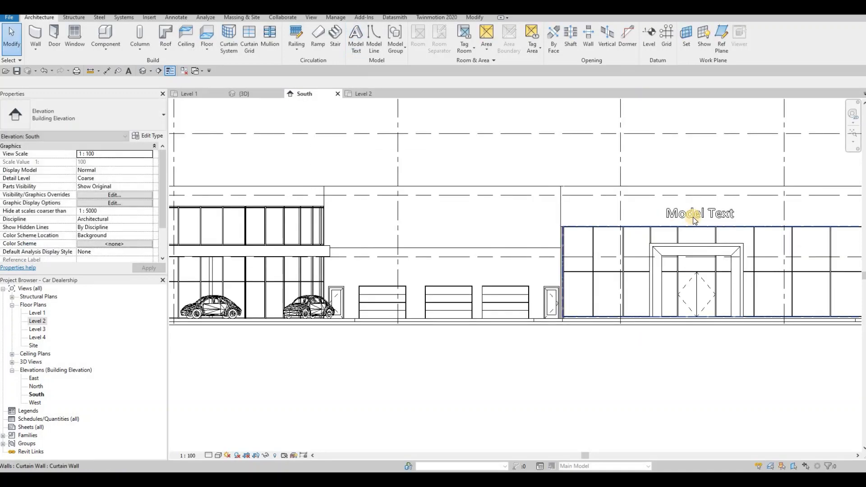
pyautogui.press('Escape')
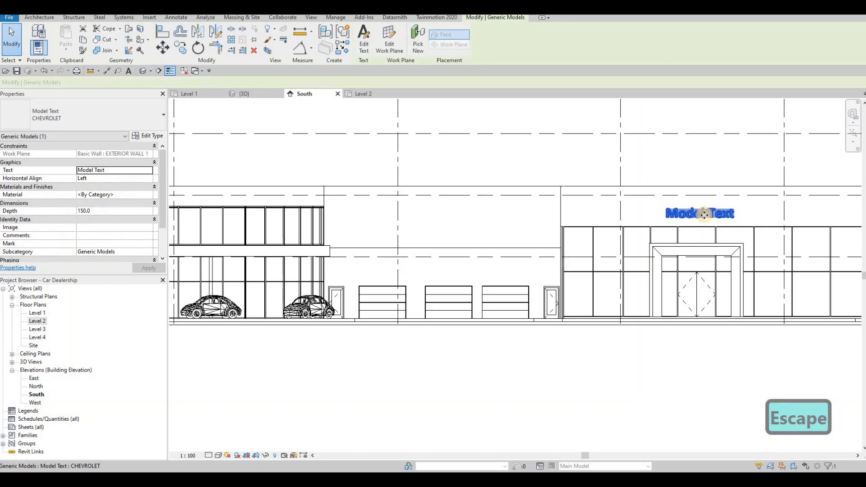
# - Cancel entering USED as the new model text's material and undo the text's placement
pyautogui.scroll(2, 695, 213)
pyautogui.press('Escape')
pyautogui.click(695, 214)
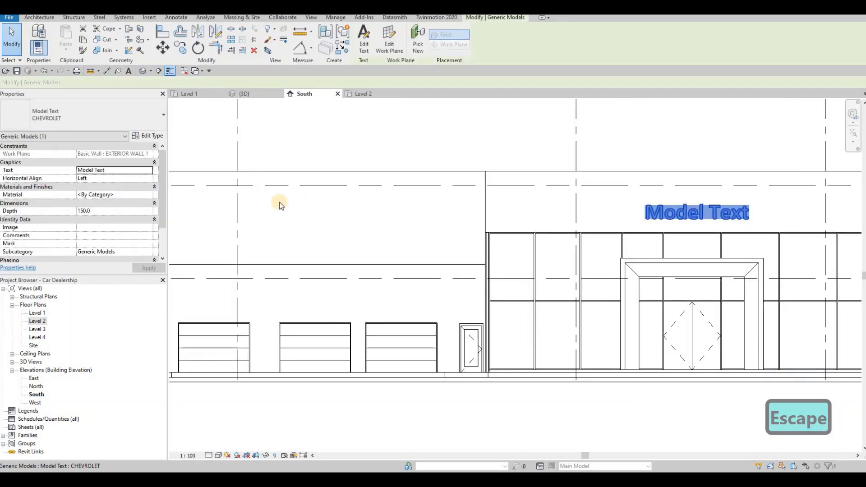
pyautogui.click(143, 195)
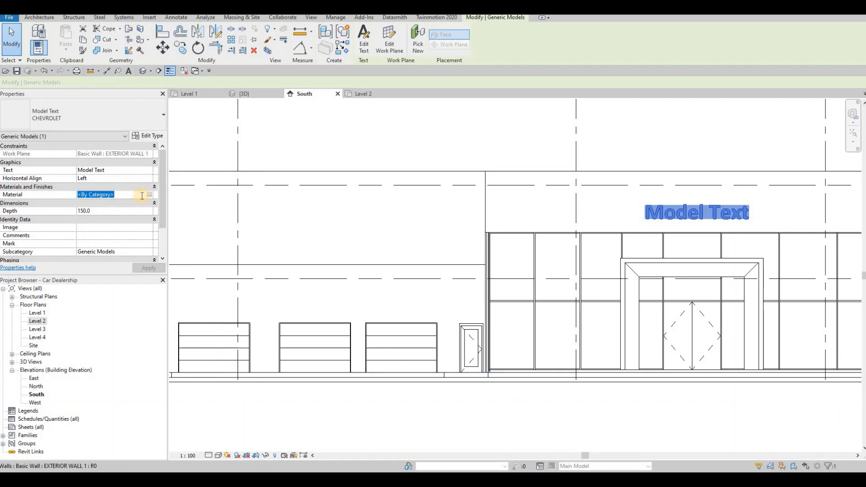
pyautogui.write('USED')
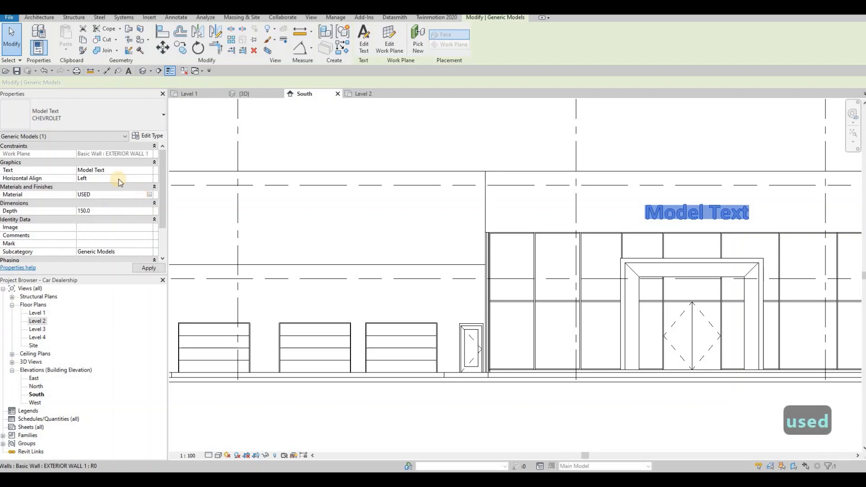
pyautogui.press('Escape')
pyautogui.press('Escape')
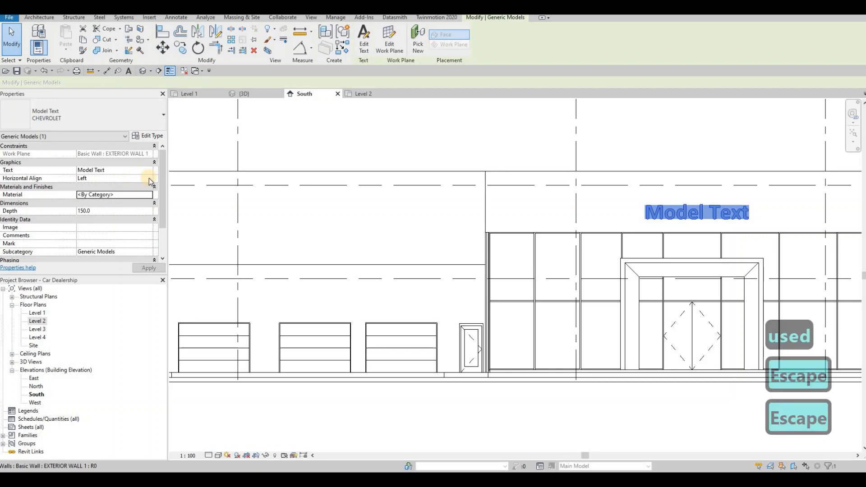
pyautogui.hotkey('ctrl', 'z')
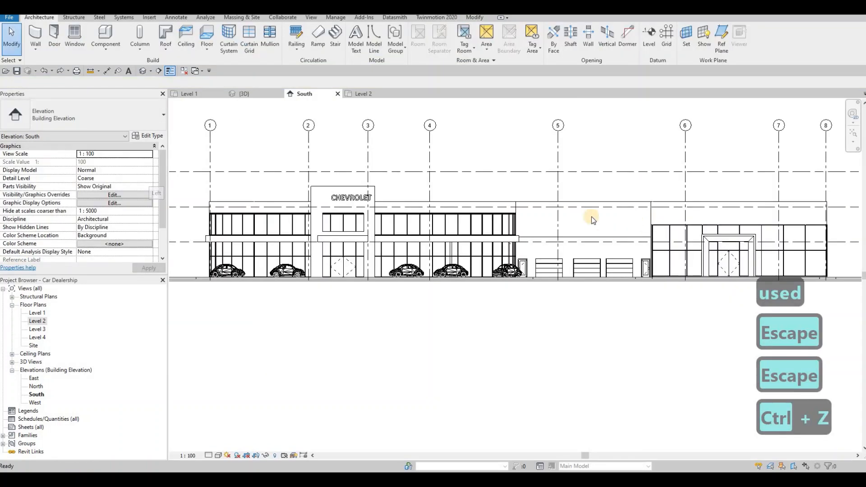
# - Create a model text similar to the CHEVROLET sign on the picked exterior wall plane, reading CERTIFIED USED CAR
pyautogui.click(348, 196)
pyautogui.press('c')
pyautogui.press('s')
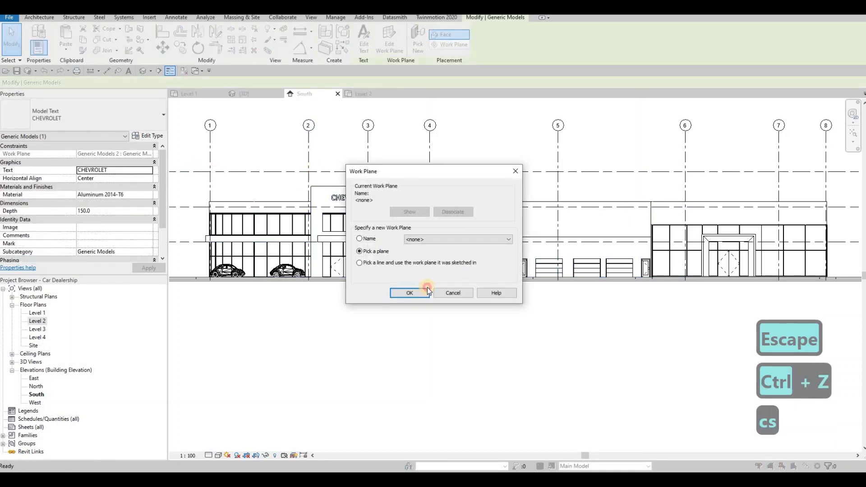
pyautogui.press('Return')
pyautogui.click(459, 232)
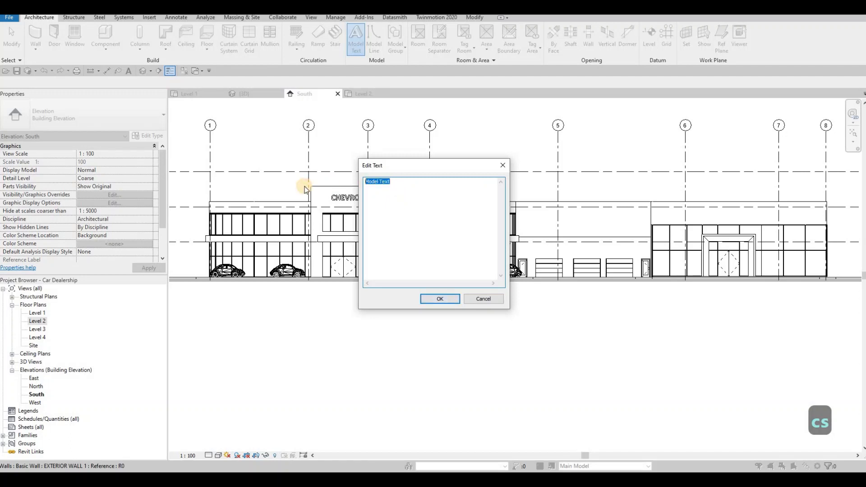
pyautogui.write('USED CAR')
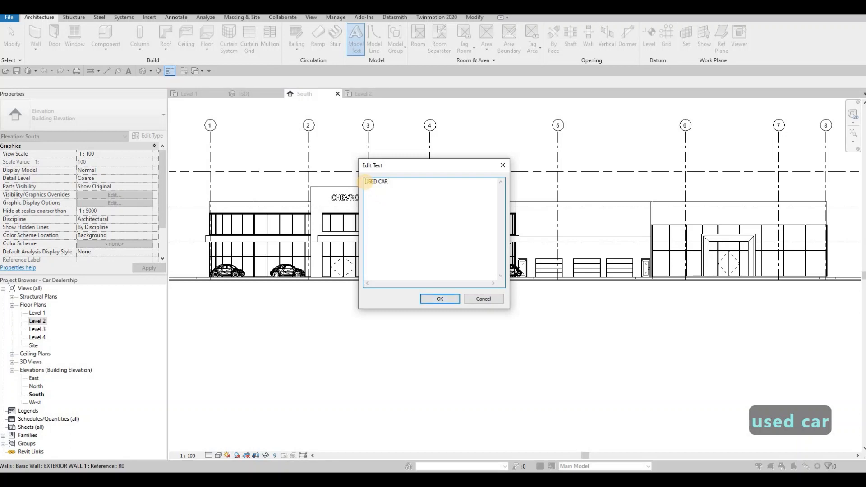
pyautogui.write('CERTIFIED')
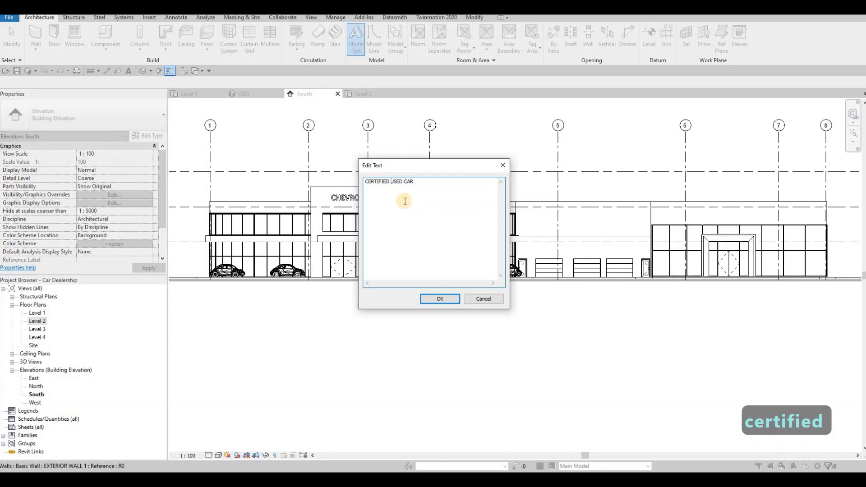
pyautogui.click(440, 299)
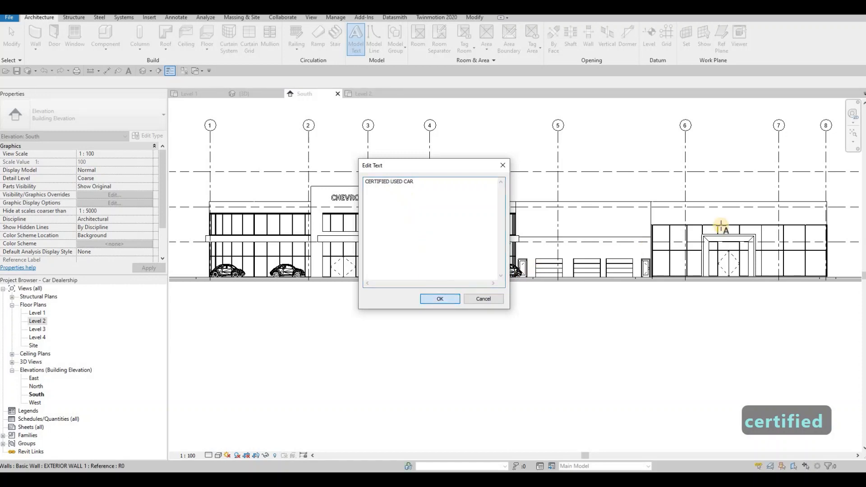
# - Place the CERTIFIED USED CAR text on the wall above the single-storey entrance and set its material to Aluminum 2014-T6
pyautogui.scroll(2, 711, 217)
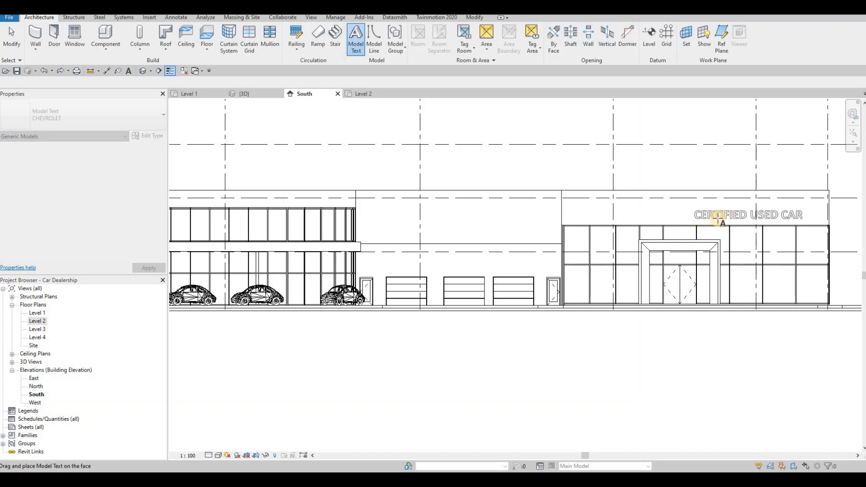
pyautogui.click(735, 217)
pyautogui.press('Escape')
pyautogui.press('Escape')
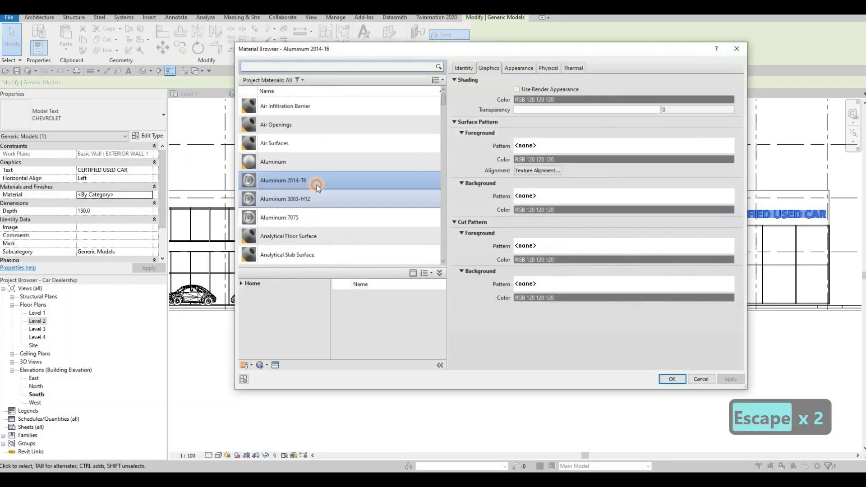
pyautogui.click(671, 379)
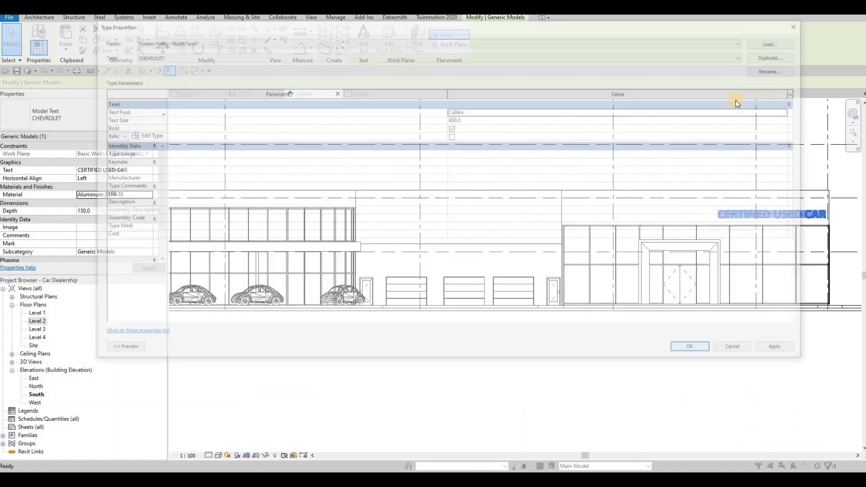
# - Duplicate the CERTIFIED USED CAR text's type under the suggested name and set the copy's text size to 400
pyautogui.click(764, 55)
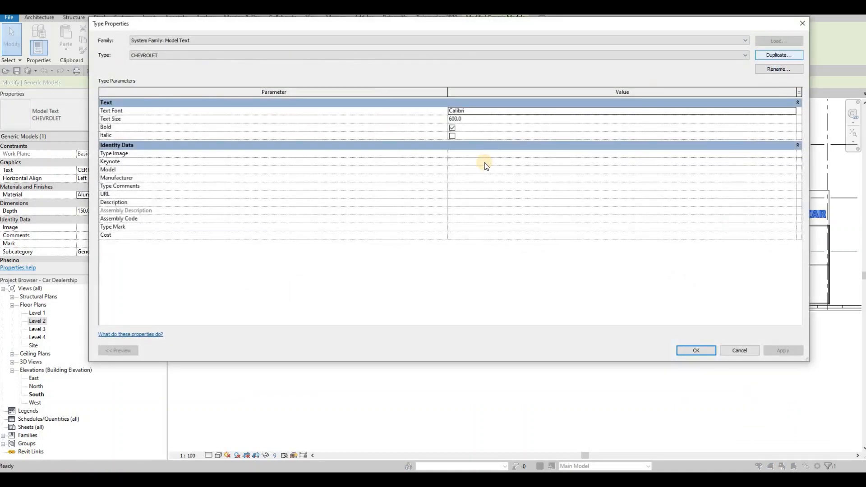
pyautogui.press('Return')
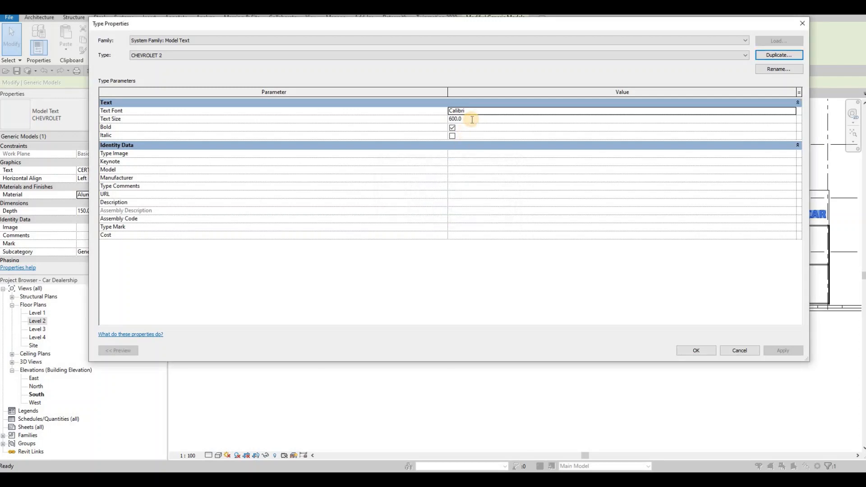
pyautogui.click(472, 119)
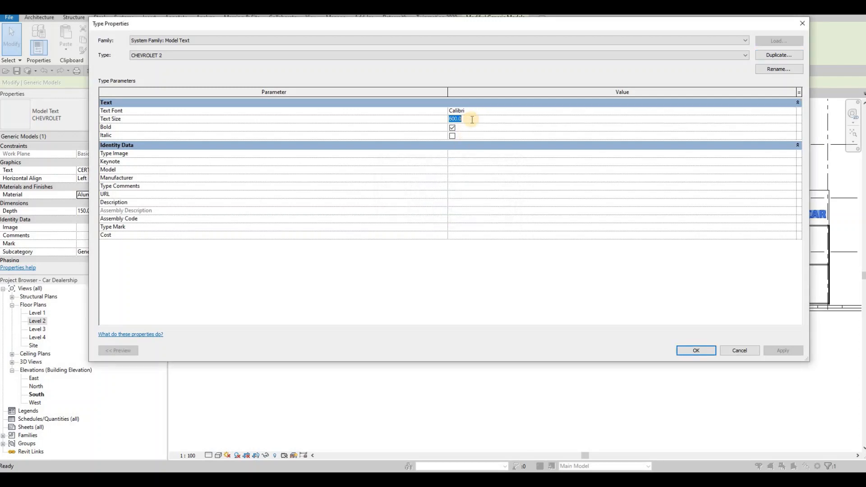
pyautogui.write('400')
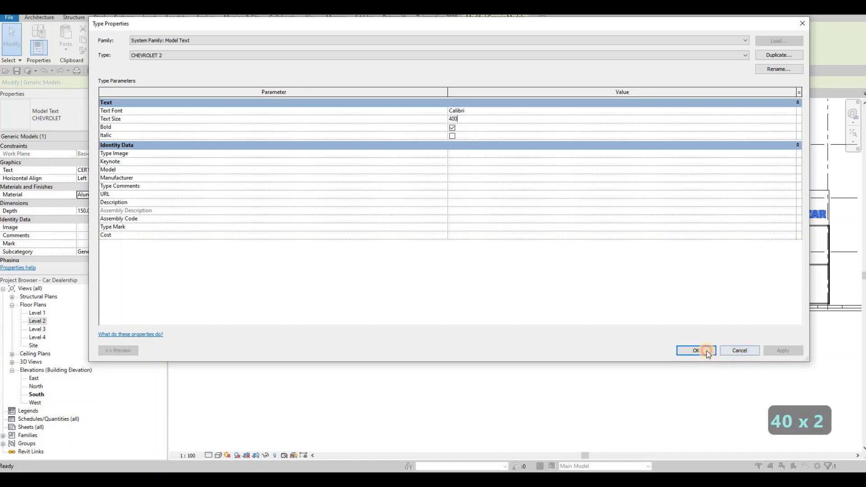
pyautogui.click(706, 352)
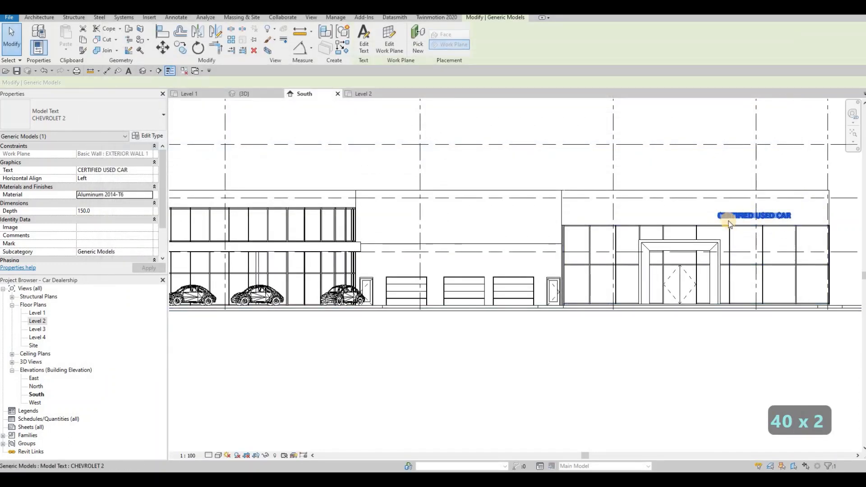
# - Move the CERTIFIED USED CAR text to the right end of its wall, just above the curtain wall glazing
pyautogui.scroll(2, 749, 213)
pyautogui.press('Escape')
pyautogui.click(692, 216)
pyautogui.moveTo(798, 219); pyautogui.dragTo(711, 205, button='middle')
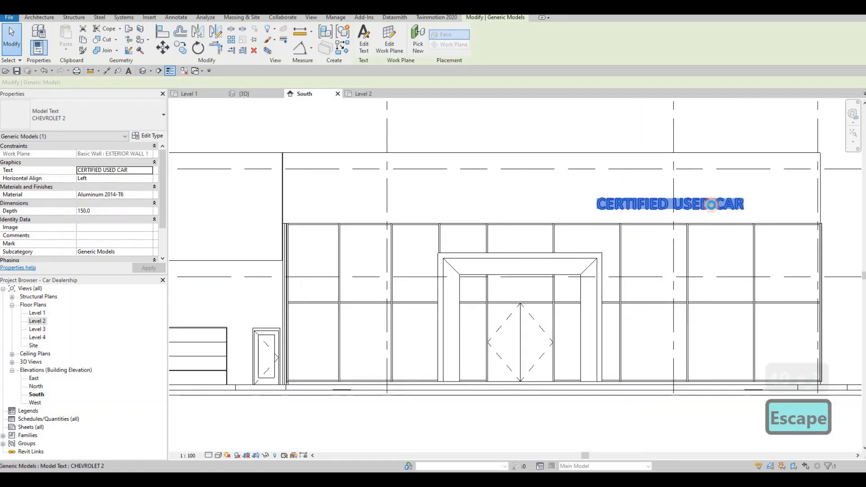
pyautogui.moveTo(718, 207); pyautogui.dragTo(649, 228)
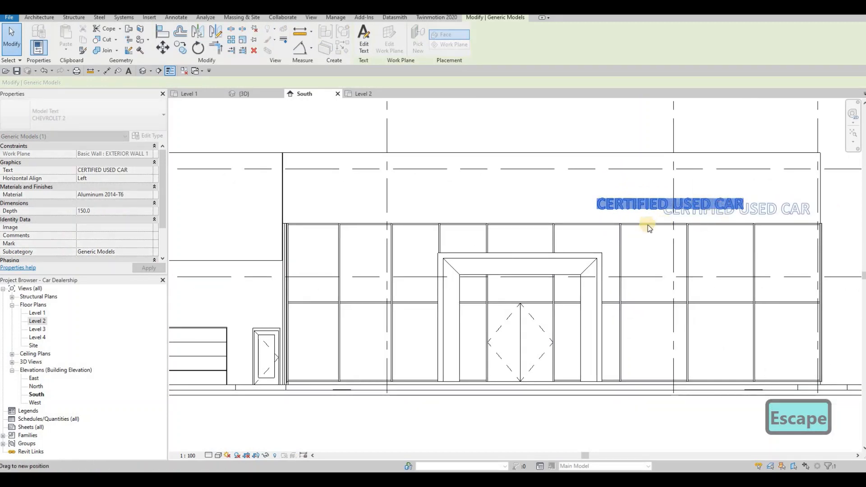
pyautogui.press('Escape')
pyautogui.press('Escape')
pyautogui.scroll(-3, 623, 230)
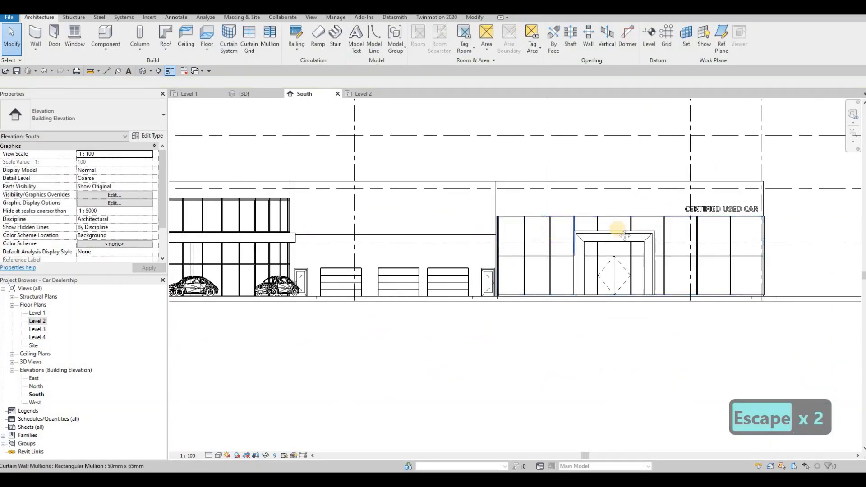
# - Examine both signs along the south elevation and the CHEVROLET sign on the entrance portal in the 3D view
pyautogui.scroll(-2, 559, 225)
pyautogui.press('Escape')
pyautogui.scroll(2, 494, 216)
pyautogui.scroll(-1, 595, 199)
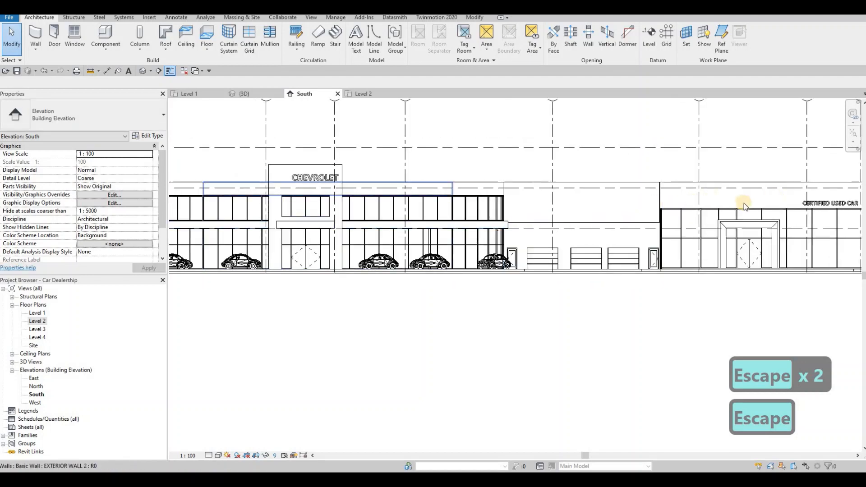
pyautogui.scroll(1, 737, 194)
pyautogui.press('Escape')
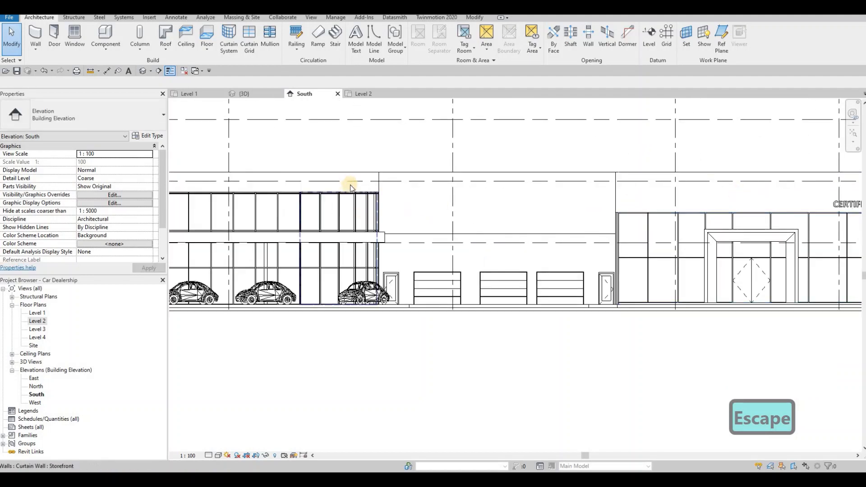
pyautogui.scroll(-1, 654, 198)
pyautogui.press('Escape')
pyautogui.press('Escape')
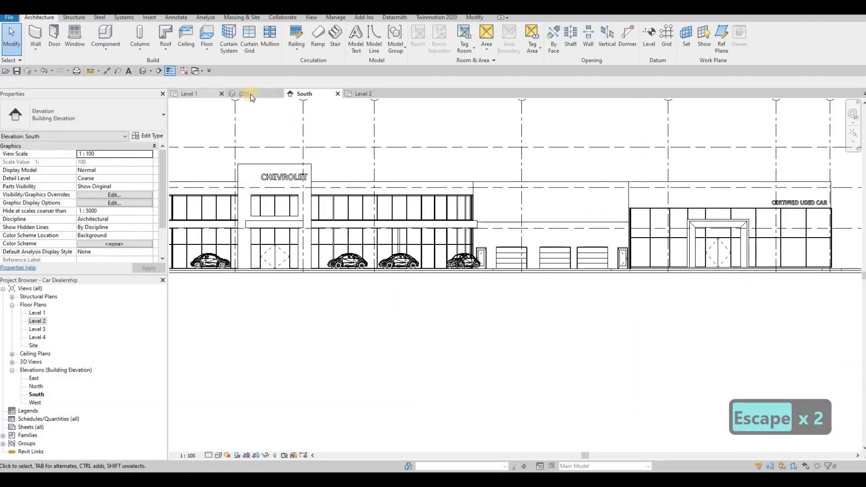
pyautogui.click(250, 94)
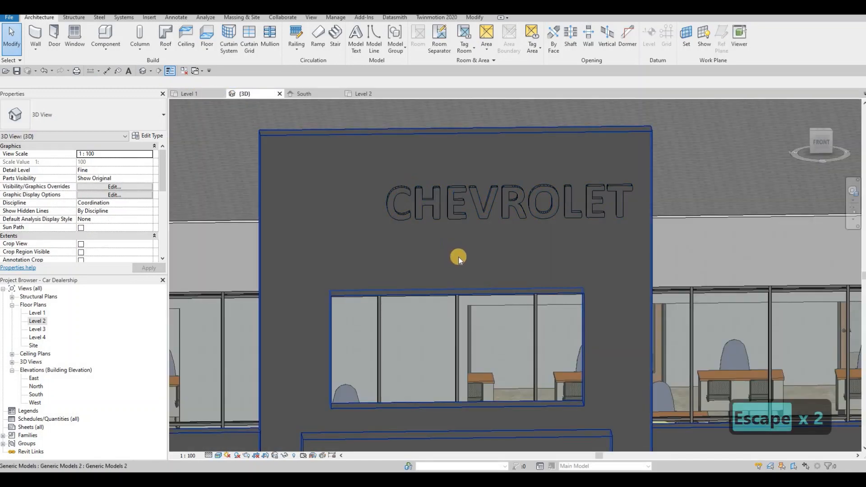
pyautogui.scroll(5, 359, 212)
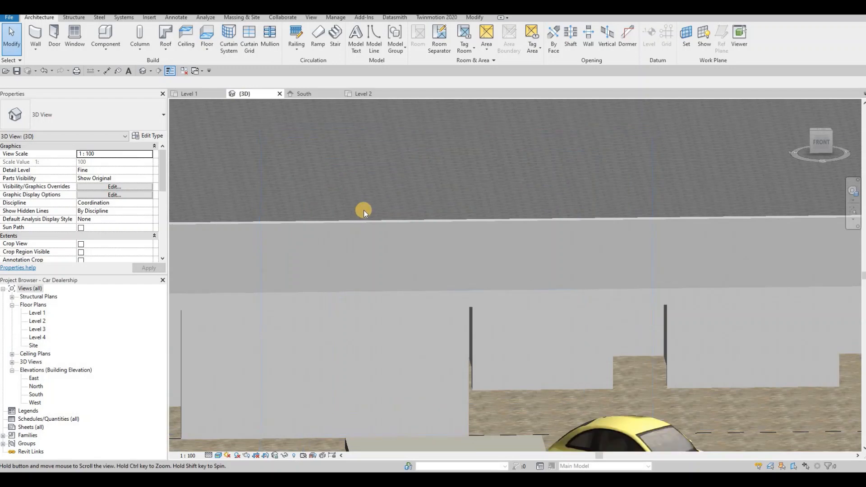
pyautogui.scroll(-3, 364, 211)
pyautogui.scroll(3, 340, 237)
pyautogui.scroll(-1, 386, 239)
pyautogui.scroll(1, 330, 208)
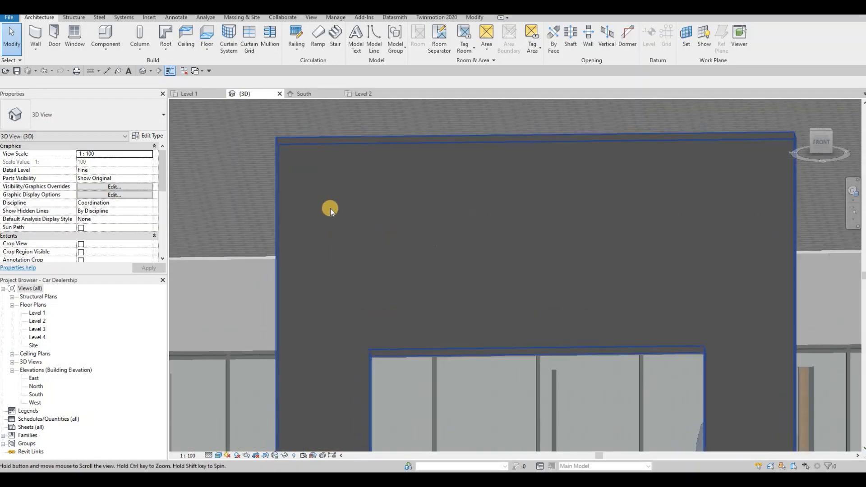
pyautogui.moveTo(330, 208); pyautogui.dragTo(346, 209, button='middle')
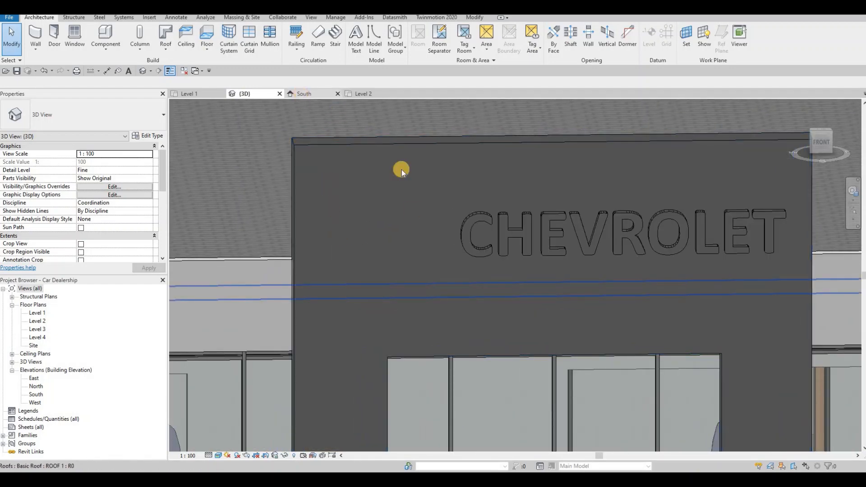
# - Start an in-place component in the Generic Models category from the south elevation, accepting the suggested name
pyautogui.click(304, 93)
pyautogui.scroll(3, 397, 196)
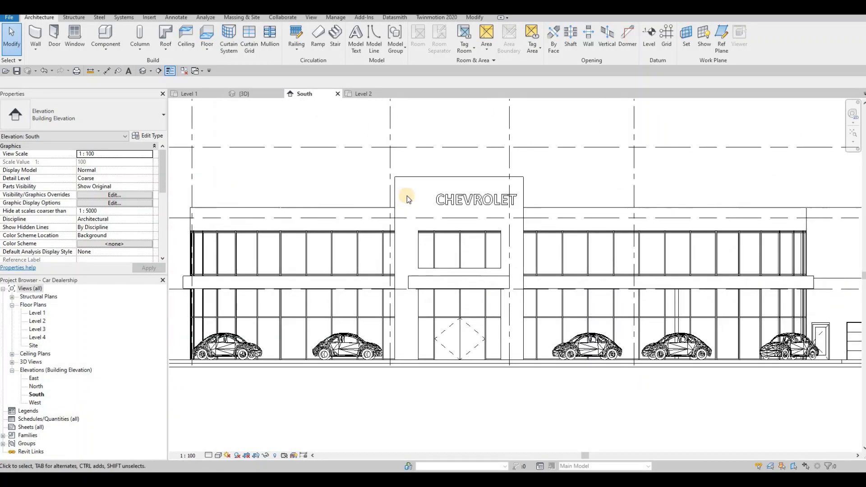
pyautogui.scroll(5, 408, 198)
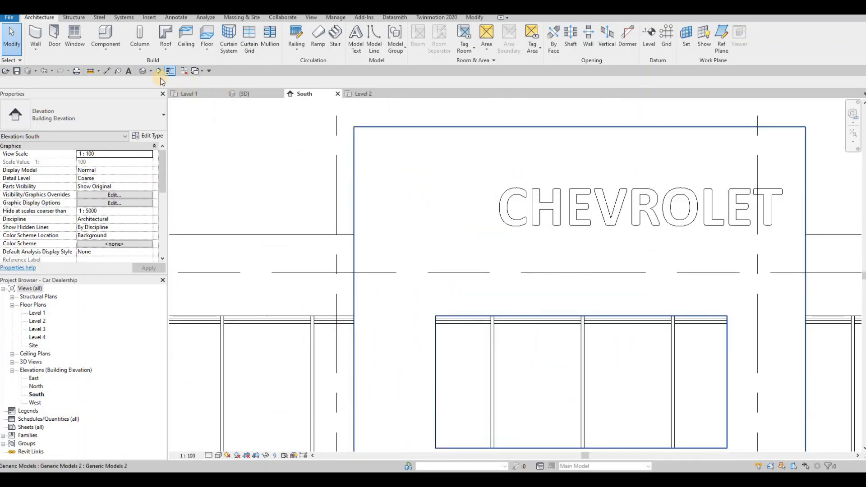
pyautogui.click(101, 53)
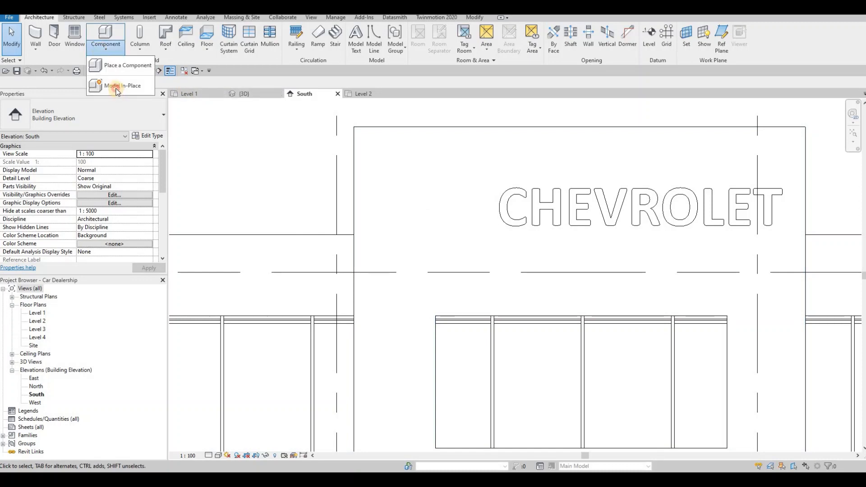
pyautogui.click(116, 85)
pyautogui.scroll(-4, 505, 199)
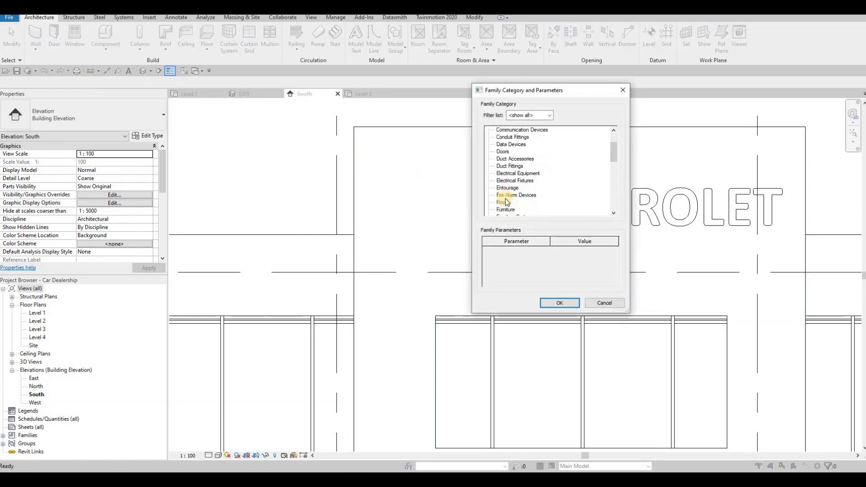
pyautogui.click(559, 303)
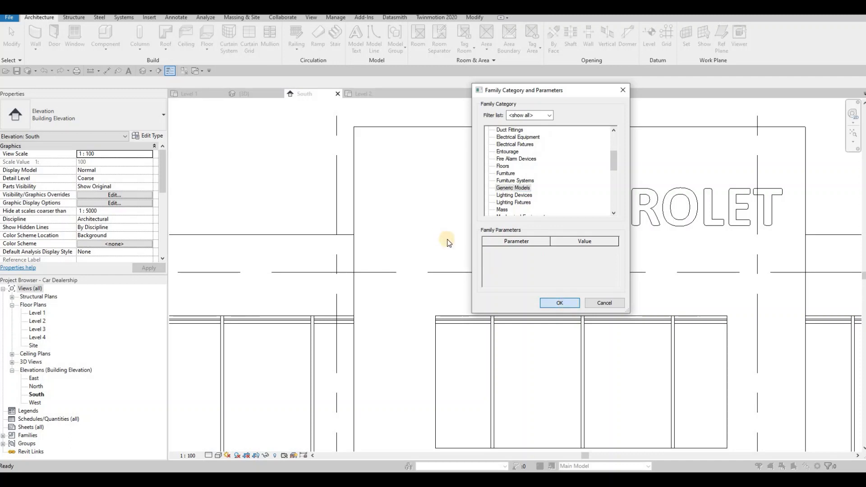
pyautogui.click(434, 256)
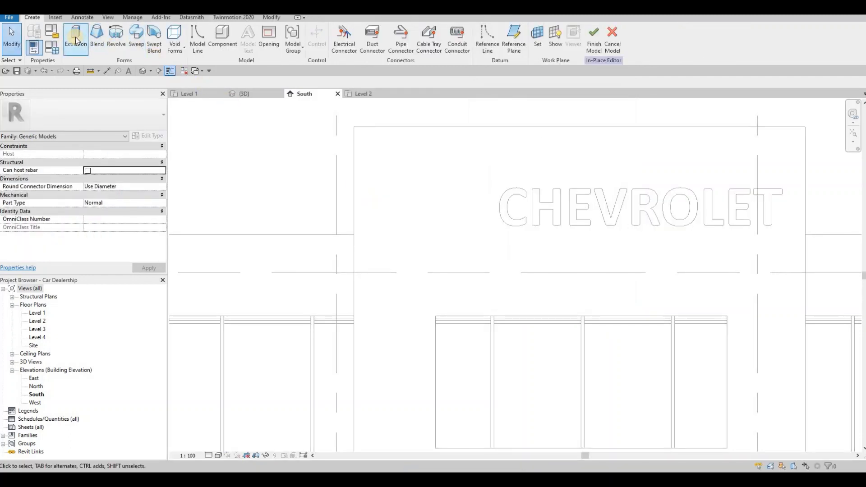
# - Start an extrusion on the picked front face of the entrance portal and sketch a rectangle about 400 by 600 mm left of the CHEVROLET text
pyautogui.click(76, 40)
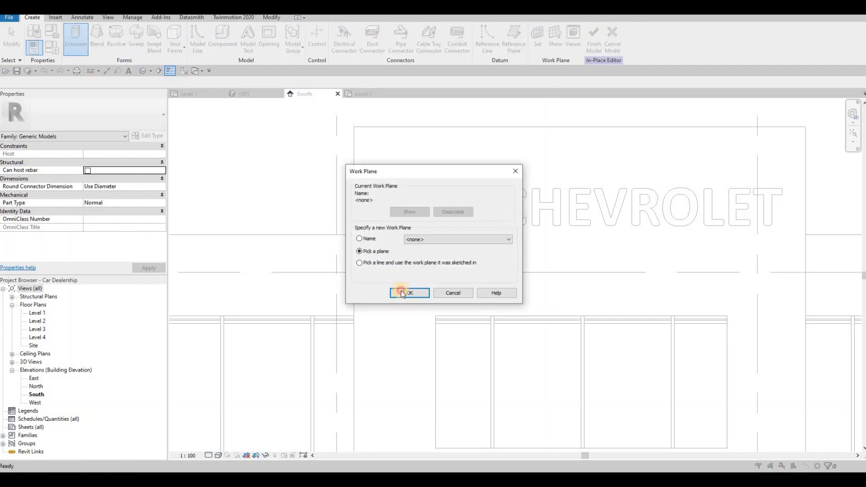
pyautogui.click(419, 203)
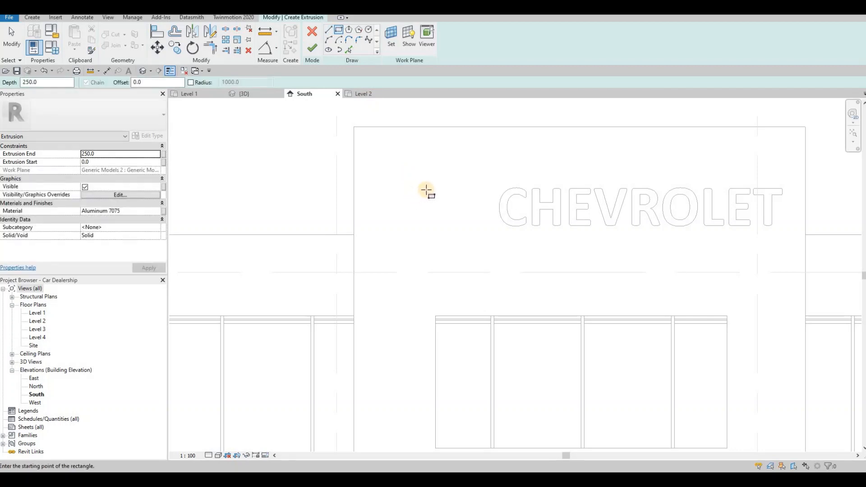
pyautogui.click(451, 226)
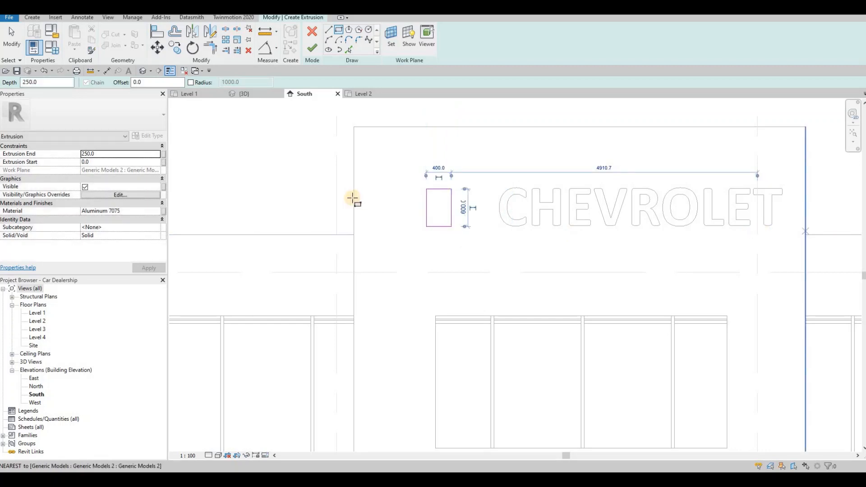
pyautogui.press('F1')
pyautogui.press('Escape')
pyautogui.scroll(2, 433, 180)
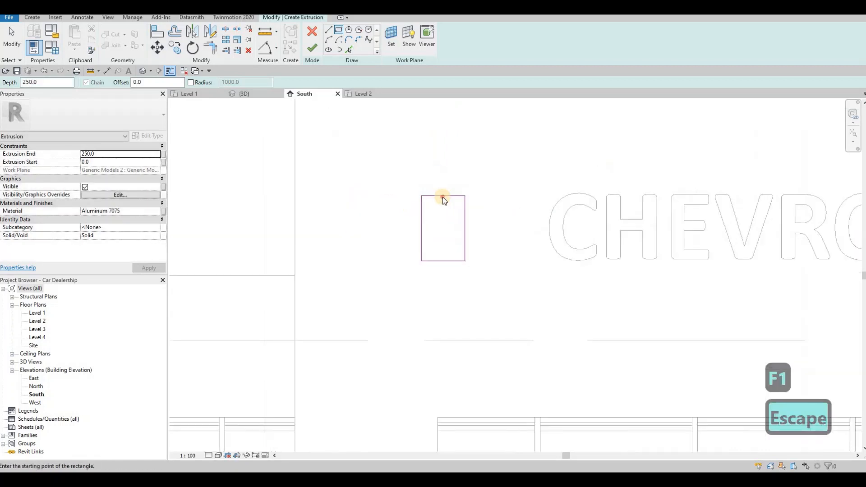
pyautogui.press('Escape')
# - Set the sketched rectangle's height to 700 mm and its width to 500 mm
pyautogui.click(444, 195)
pyautogui.moveTo(448, 180); pyautogui.dragTo(447, 183)
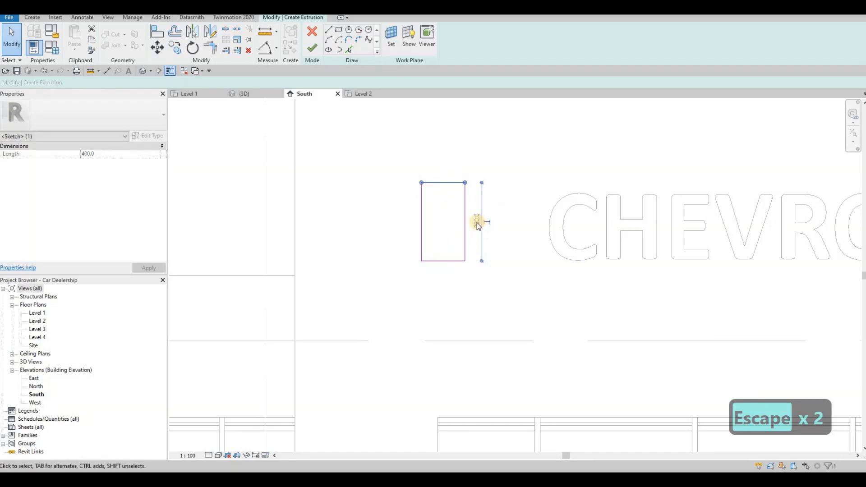
pyautogui.click(477, 221)
pyautogui.write('700')
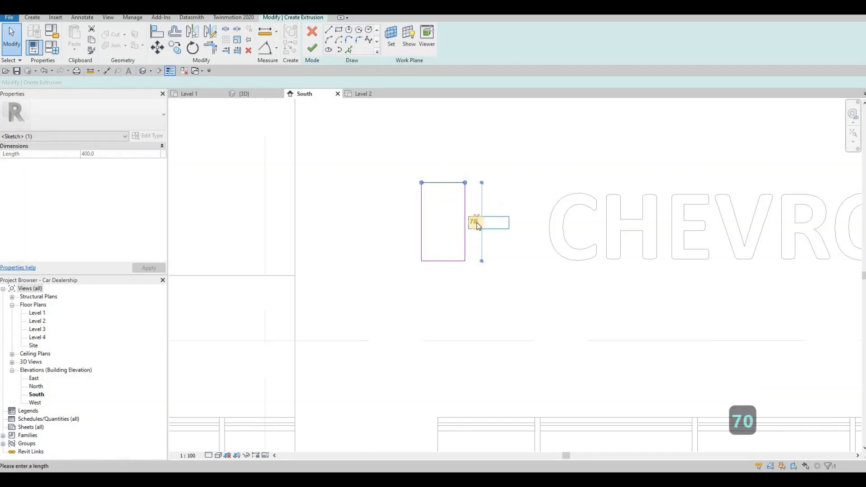
pyautogui.press('Return')
pyautogui.press('Escape')
pyautogui.click(436, 184)
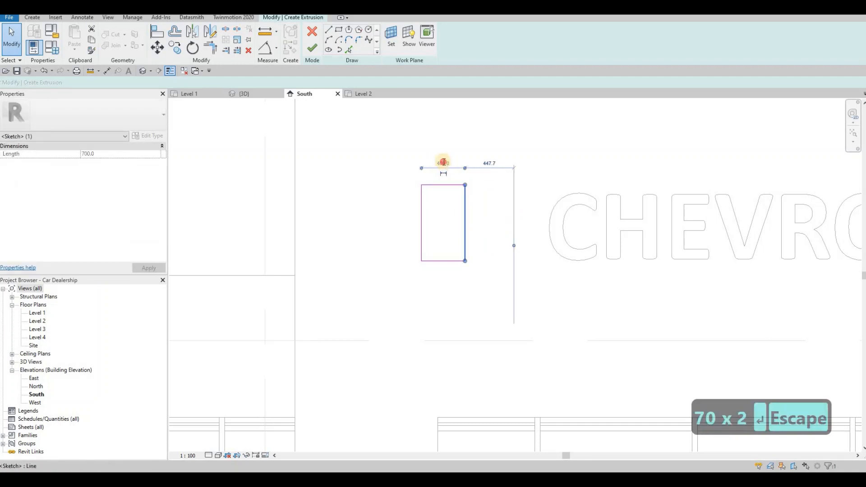
pyautogui.click(442, 161)
pyautogui.write('500')
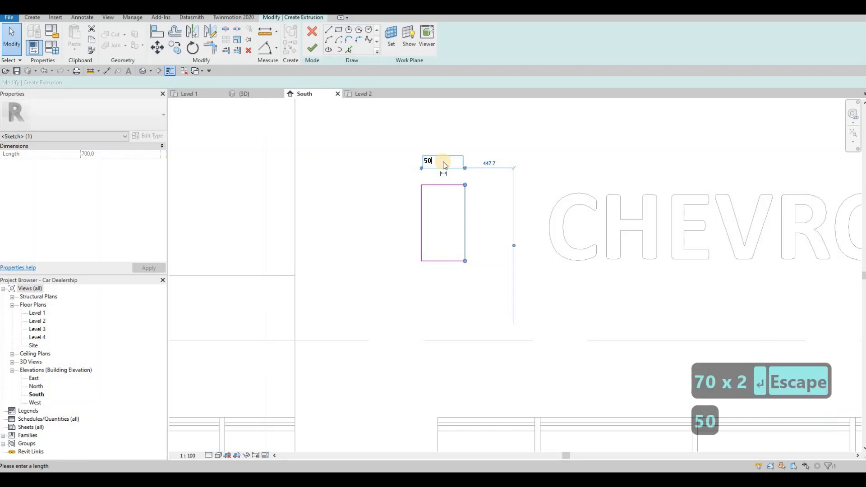
pyautogui.press('Return')
pyautogui.press('Escape')
# - Sketch a wide horizontal rectangle about 360 mm high across the upright rectangle, extending past both of its sides
pyautogui.moveTo(473, 194); pyautogui.dragTo(484, 180, button='middle')
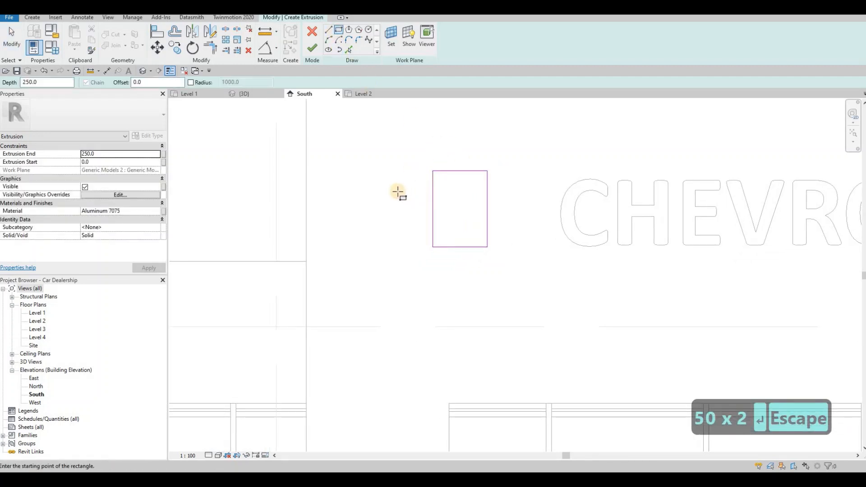
pyautogui.click(381, 187)
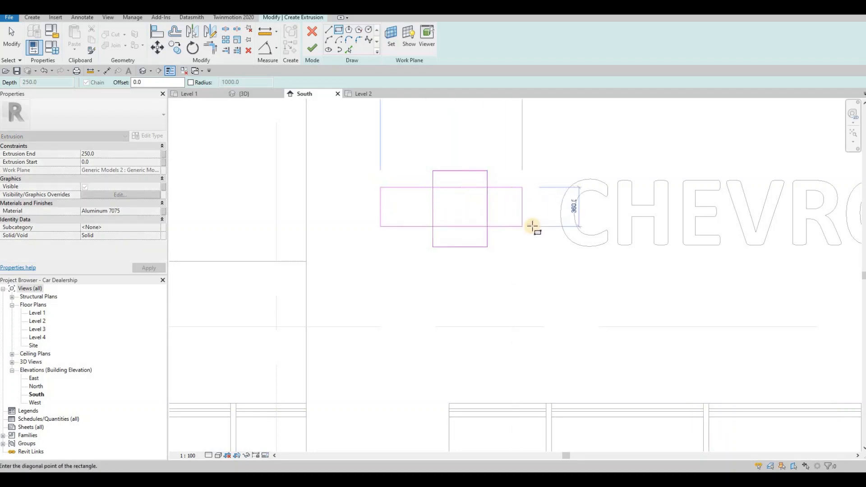
pyautogui.click(498, 217)
pyautogui.press('Escape')
pyautogui.press('Escape')
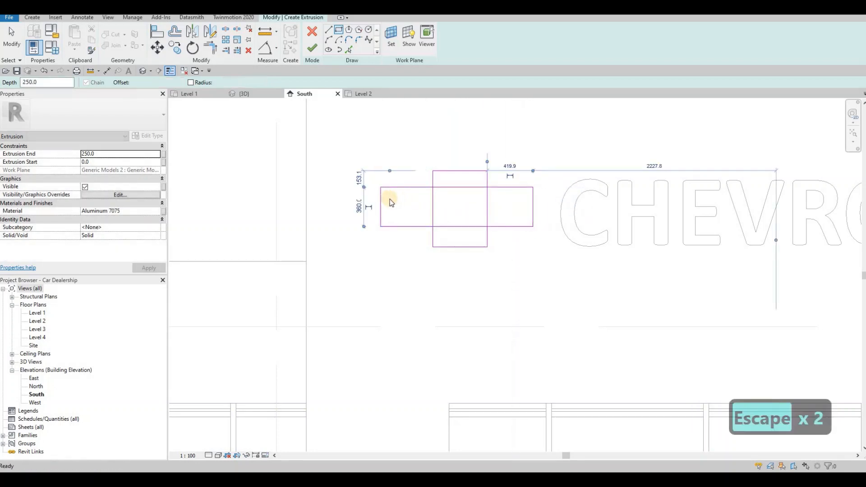
pyautogui.press('Escape')
# - Move the wide rectangle so it is centred horizontally on the upright rectangle, with its top edge near the upright one's top
pyautogui.press('Tab')
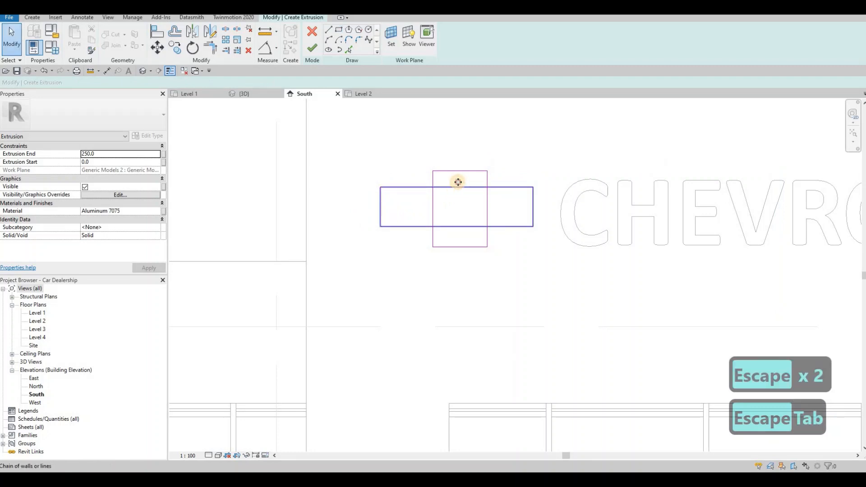
pyautogui.moveTo(456, 185)
pyautogui.mouseDown()
pyautogui.moveTo(475, 97)
pyautogui.moveTo(477, 123)
pyautogui.mouseUp()
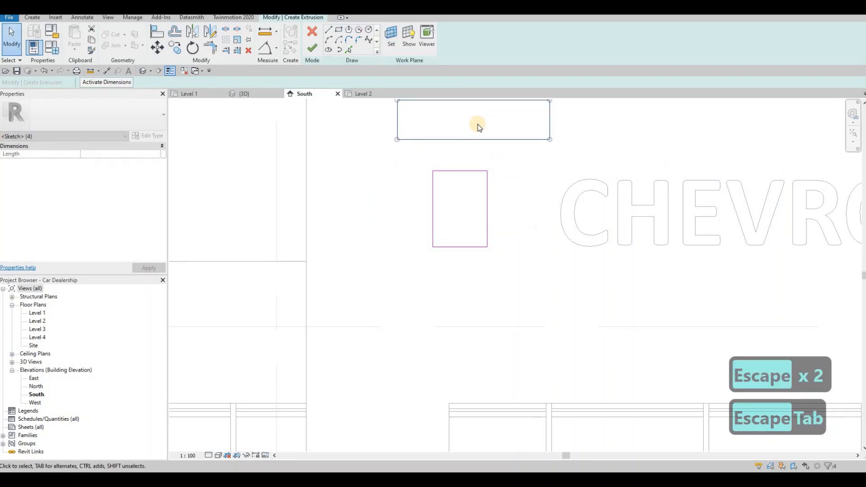
pyautogui.press('m')
pyautogui.press('v')
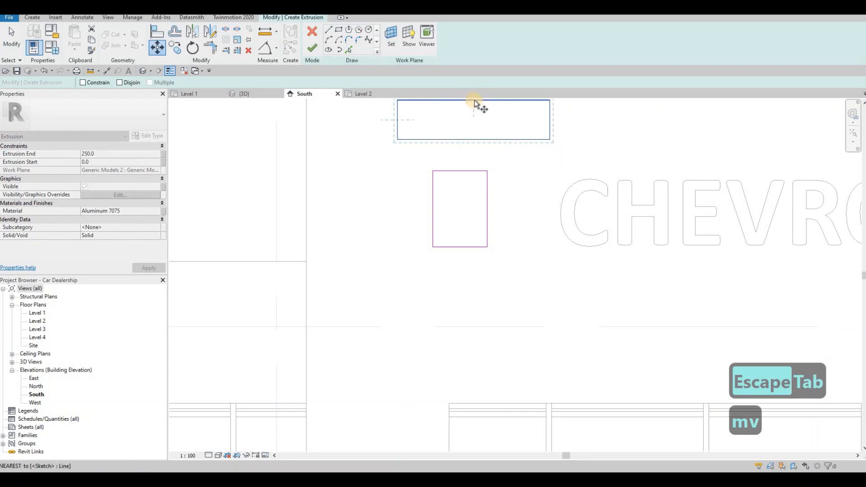
pyautogui.click(473, 101)
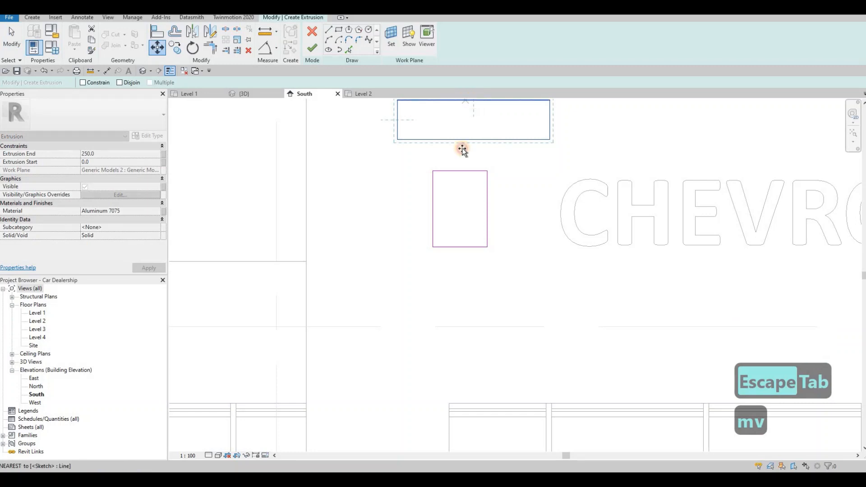
pyautogui.click(463, 184)
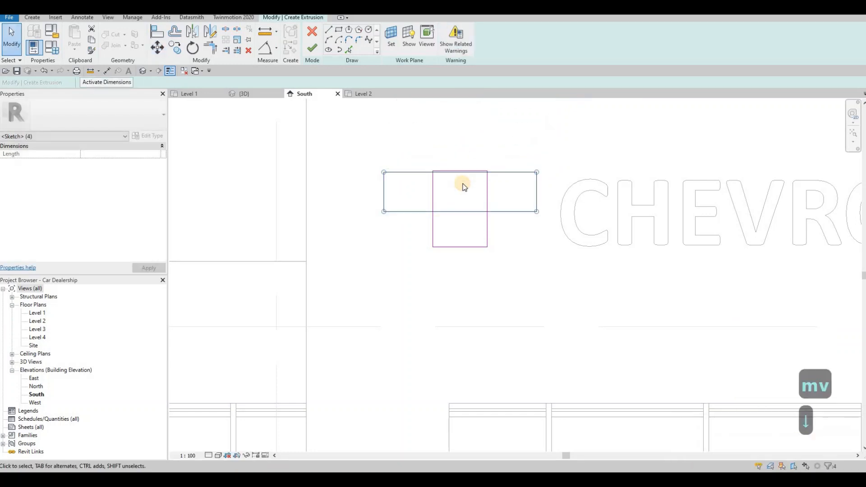
# - Shift the wide rectangle down until it is centred vertically on the upright rectangle, forming a symmetrical cross
pyautogui.press('Down')
pyautogui.press('Down')
pyautogui.press('Down')
pyautogui.press('Down')
pyautogui.press('Down')
pyautogui.press('Down')
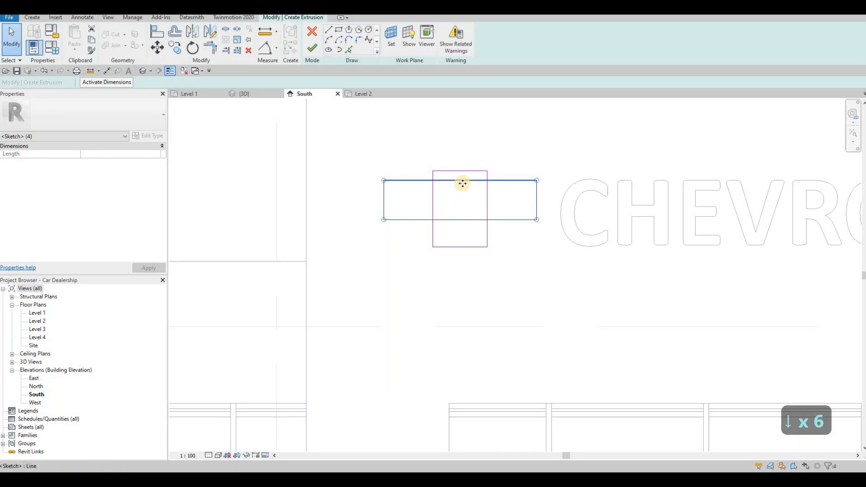
pyautogui.press('m')
pyautogui.press('v')
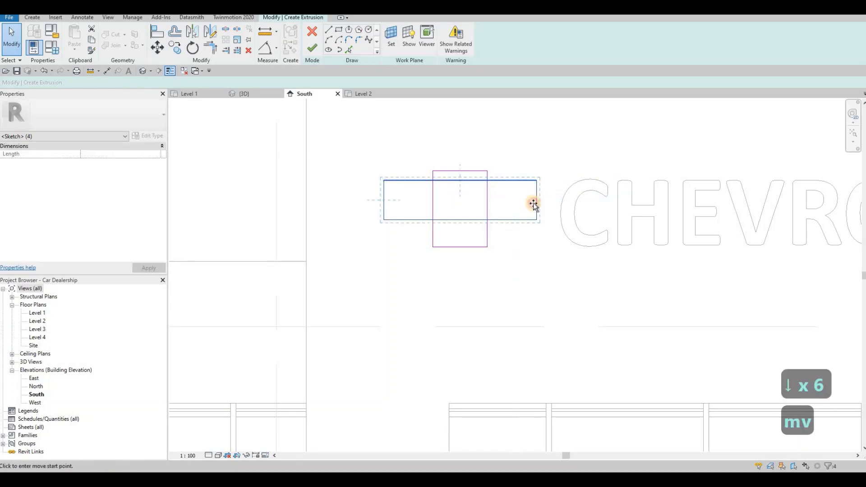
pyautogui.click(535, 200)
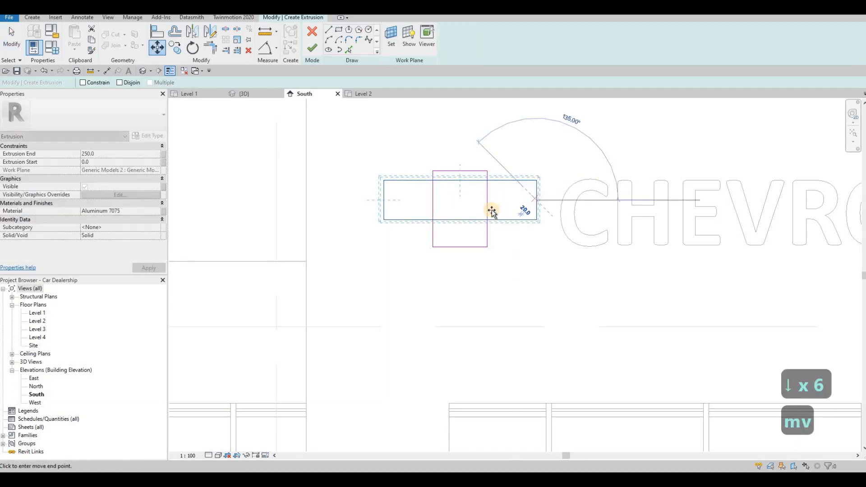
pyautogui.click(535, 212)
pyautogui.press('Escape')
pyautogui.press('Escape')
pyautogui.press('Escape')
pyautogui.press('Escape')
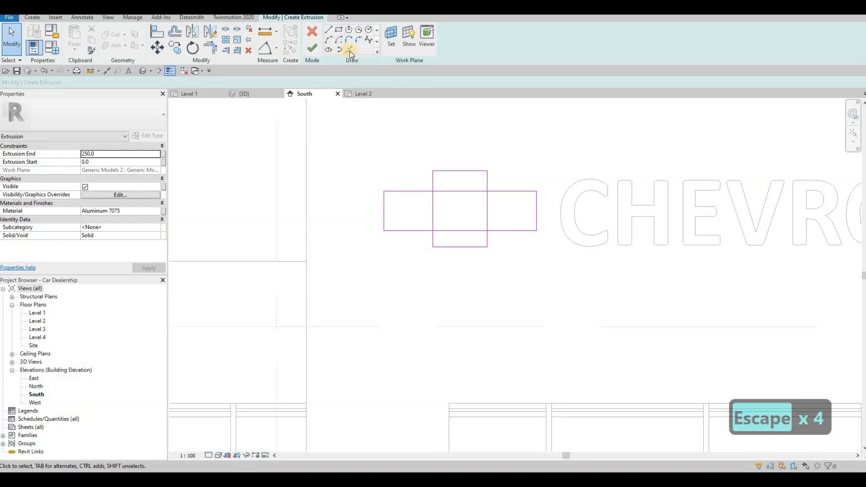
# - Split the crossing edges of the two rectangles within their overlap at the centre of the cross
pyautogui.click(339, 48)
pyautogui.press('s')
pyautogui.press('l')
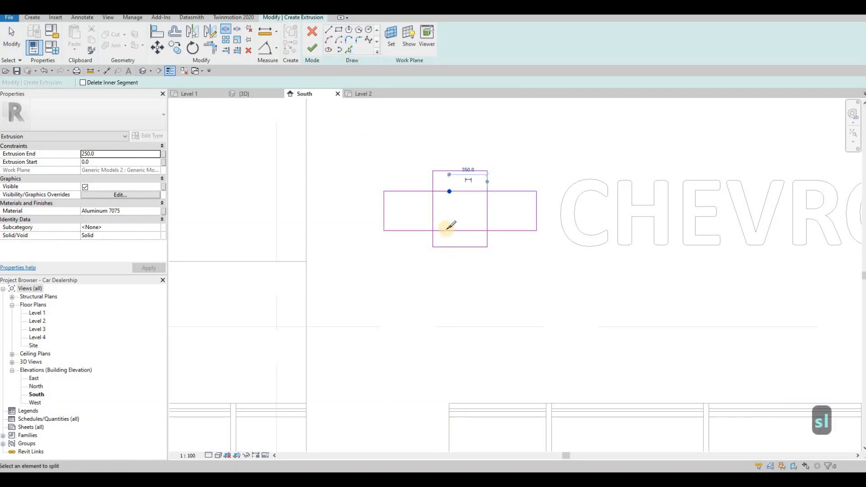
pyautogui.click(443, 230)
pyautogui.click(432, 212)
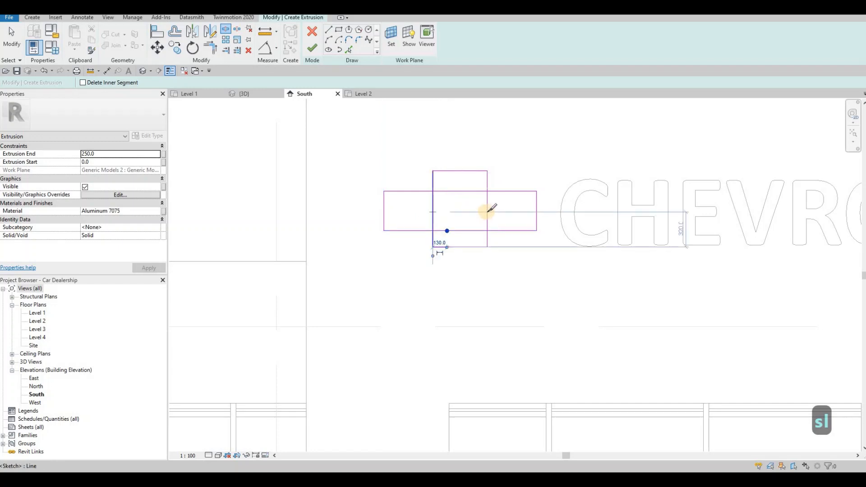
pyautogui.press('Escape')
pyautogui.press('Escape')
pyautogui.press('Escape')
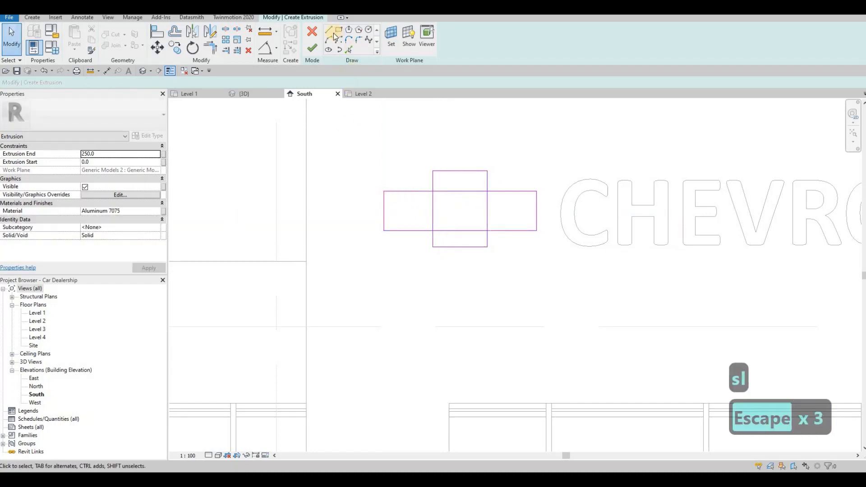
# - Draw a slanted line about 383 mm long at 70° from the wide rectangle's lower-left corner to its upper edge
pyautogui.press('l')
pyautogui.press('i')
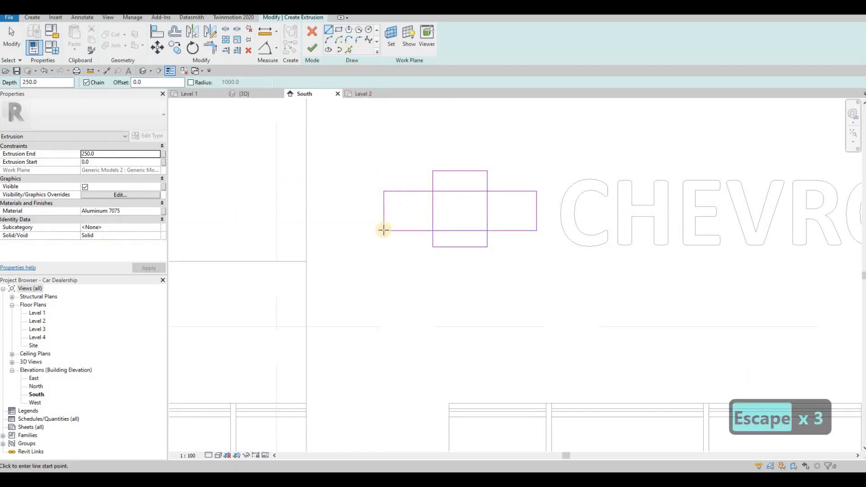
pyautogui.click(384, 230)
pyautogui.click(396, 192)
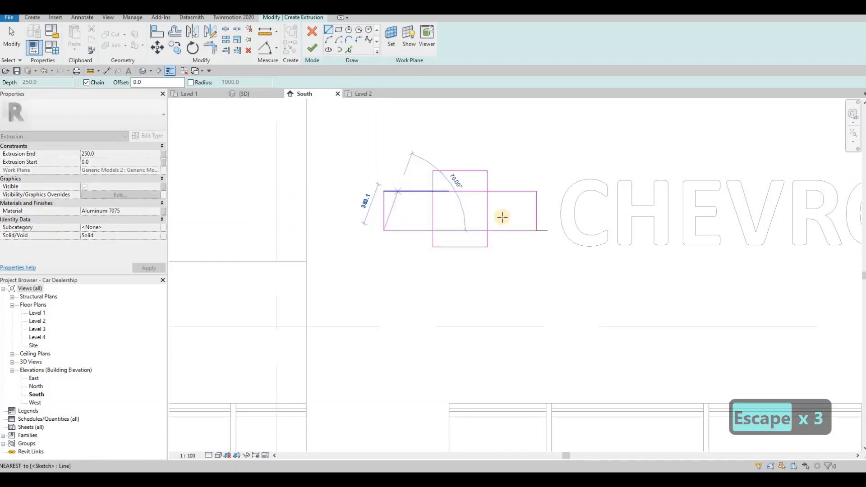
pyautogui.press('Escape')
pyautogui.press('Escape')
pyautogui.press('Escape')
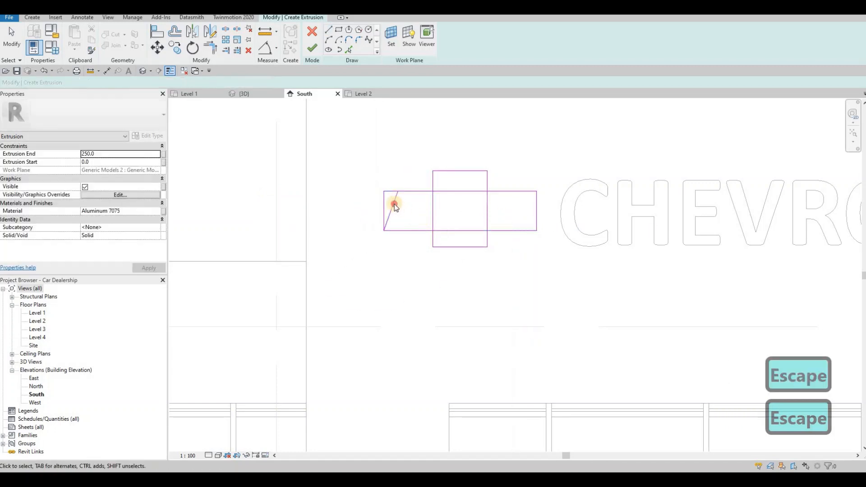
# - Copy the slanted line horizontally so its upper end meets the wide rectangle's upper-right corner
pyautogui.click(394, 205)
pyautogui.press('c')
pyautogui.press('o')
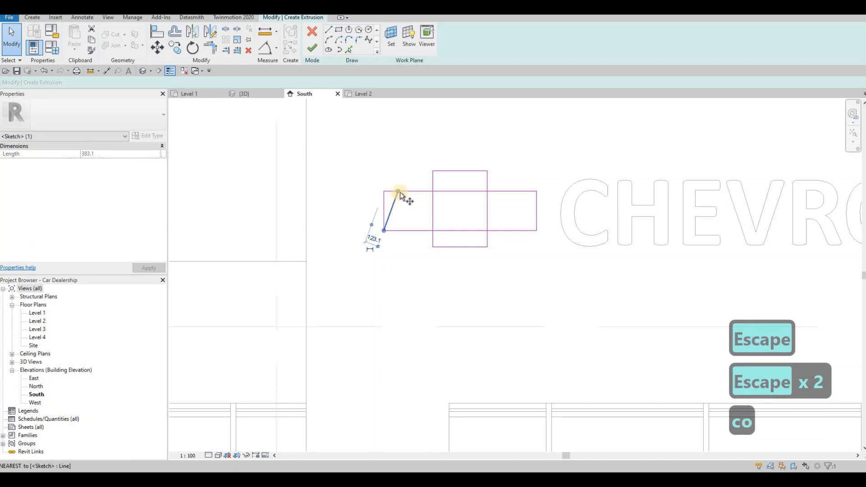
pyautogui.click(396, 192)
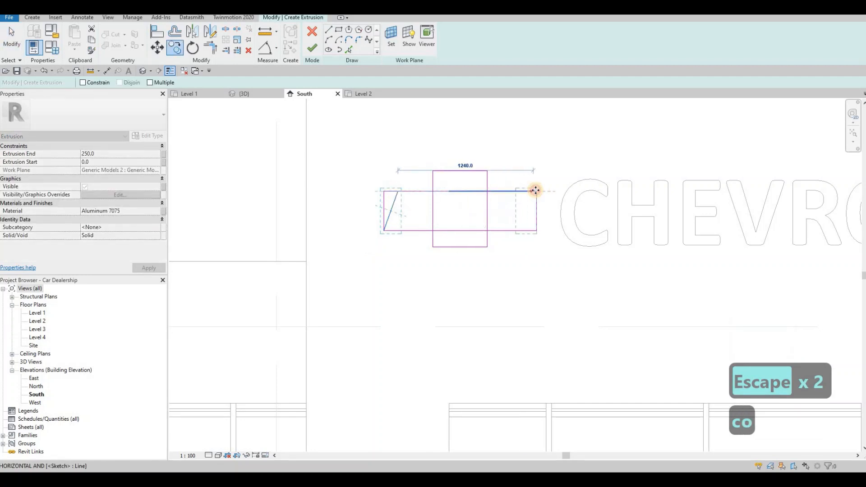
pyautogui.click(536, 192)
pyautogui.press('Escape')
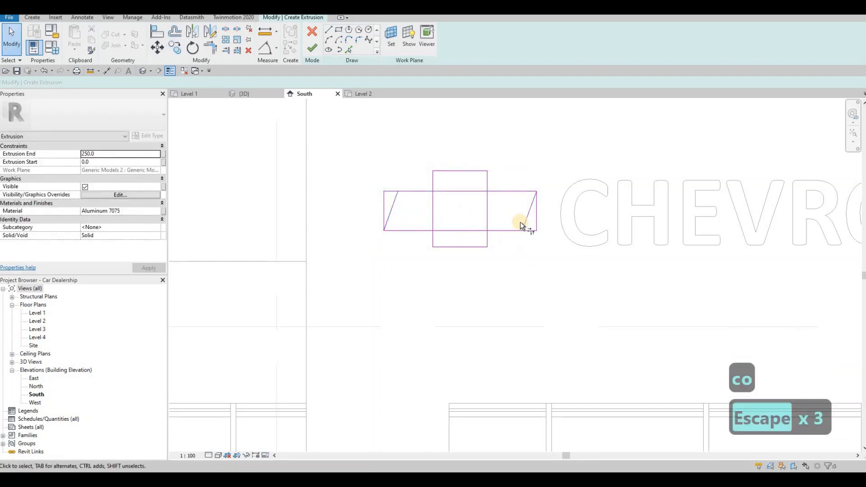
# - Trim the cross edges and slanted lines to corners, forming one continuous bowtie-shaped outline with slanted ends
pyautogui.press('t')
pyautogui.press('r')
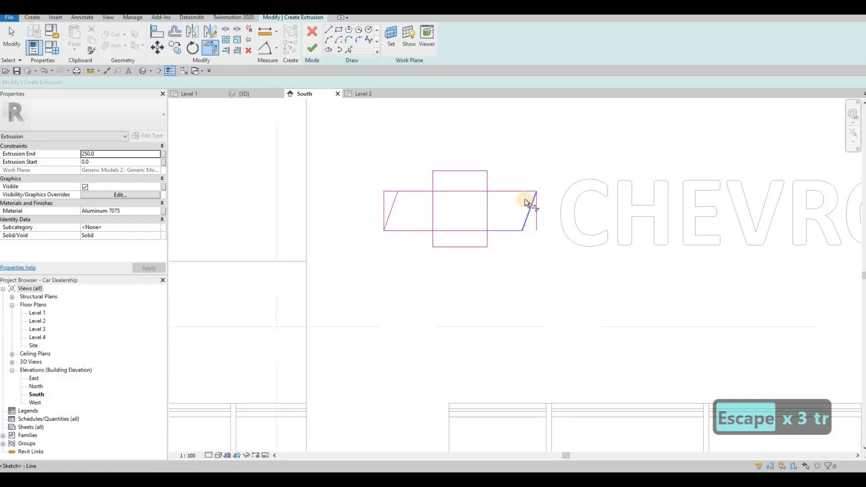
pyautogui.click(469, 186)
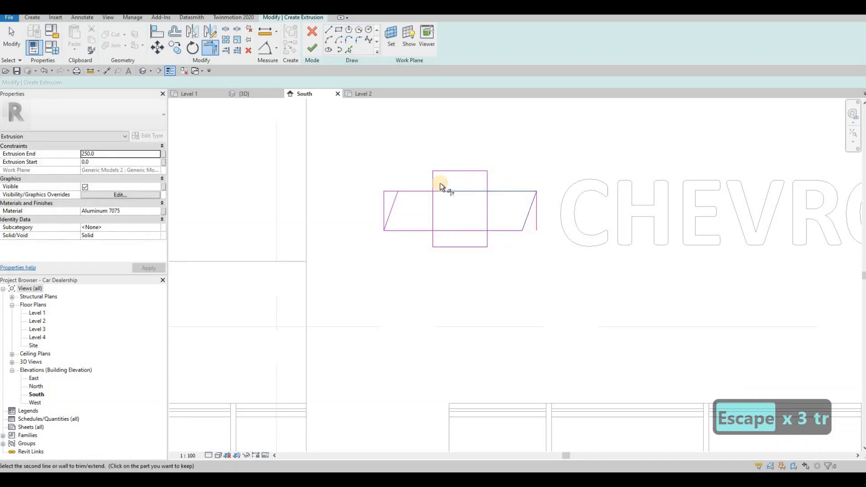
pyautogui.click(415, 191)
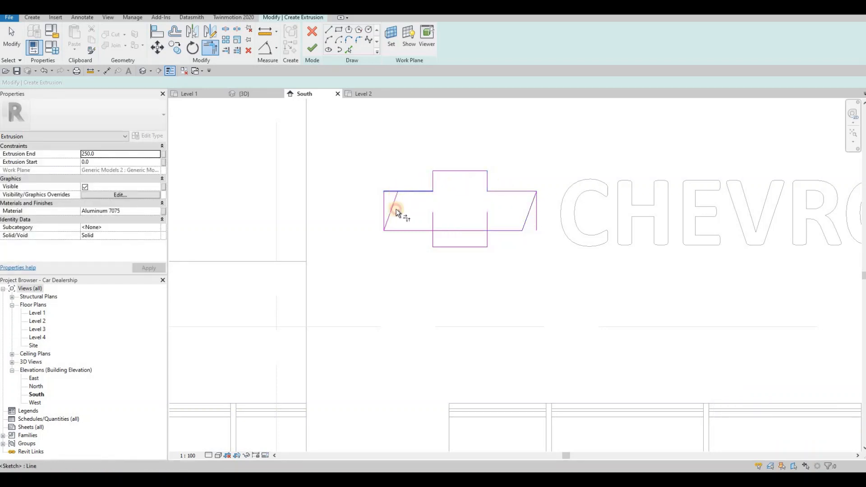
pyautogui.click(396, 209)
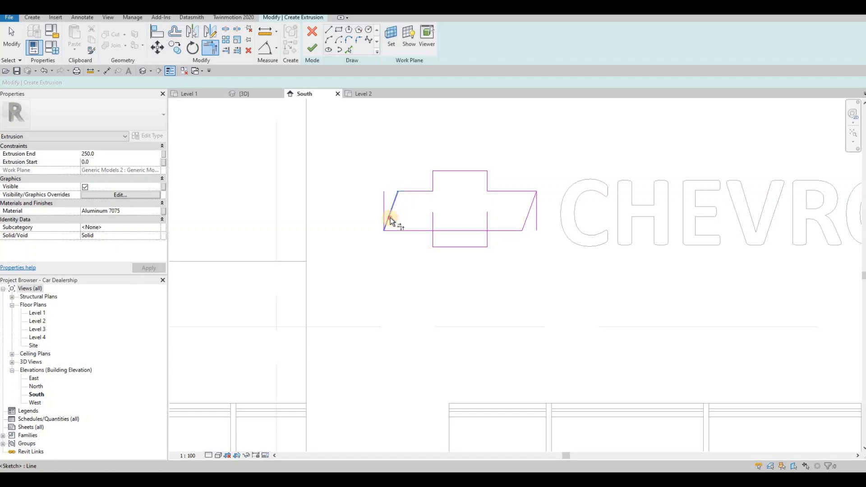
pyautogui.click(431, 233)
pyautogui.click(433, 239)
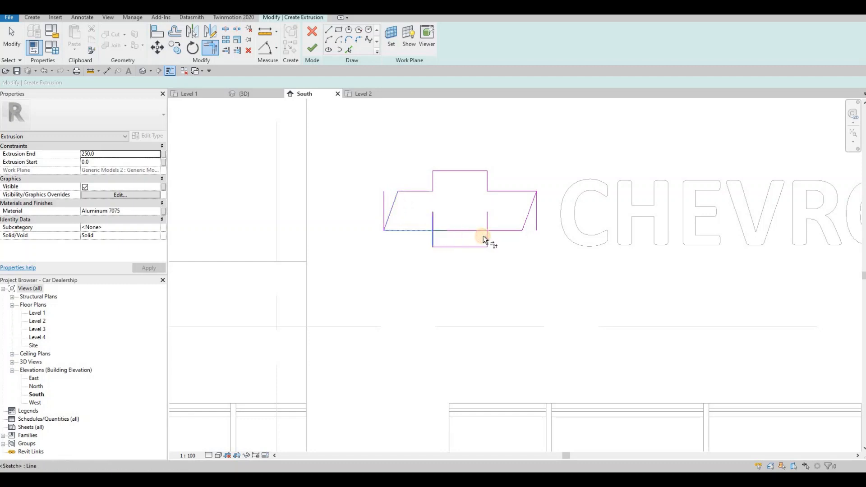
pyautogui.click(527, 222)
pyautogui.press('Escape')
pyautogui.press('Escape')
# - Delete the leftover vertical lines at both ends of the bowtie outline
pyautogui.click(384, 205)
pyautogui.press('Delete')
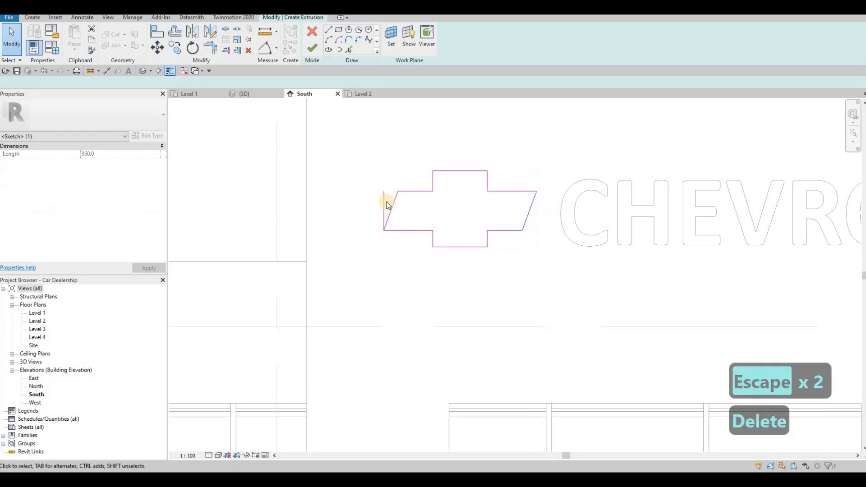
pyautogui.click(386, 203)
pyautogui.press('Delete')
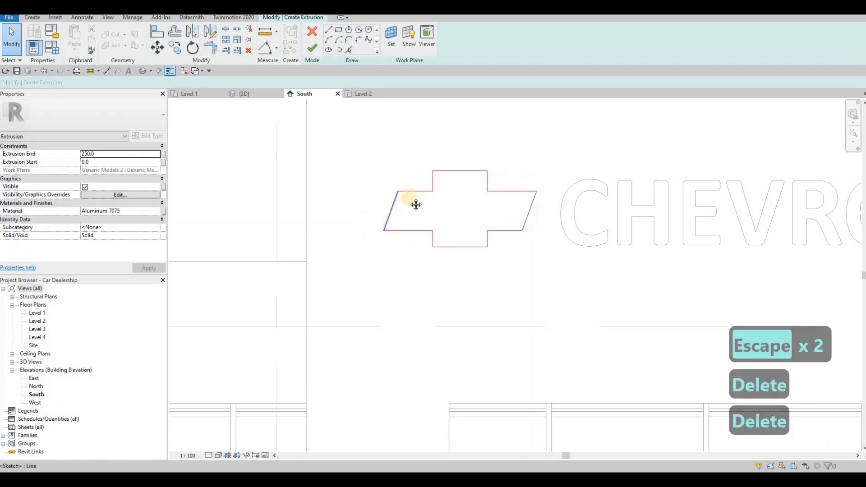
pyautogui.press('Escape')
pyautogui.press('Escape')
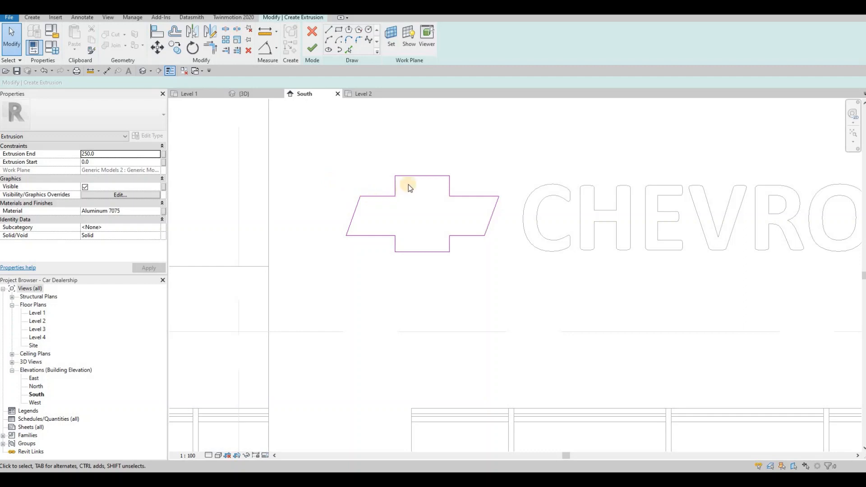
# - Finish the bowtie sketch as an extrusion and reduce its depth to about 63.6 mm in the 3D view
pyautogui.moveTo(313, 150); pyautogui.dragTo(329, 145, button='middle')
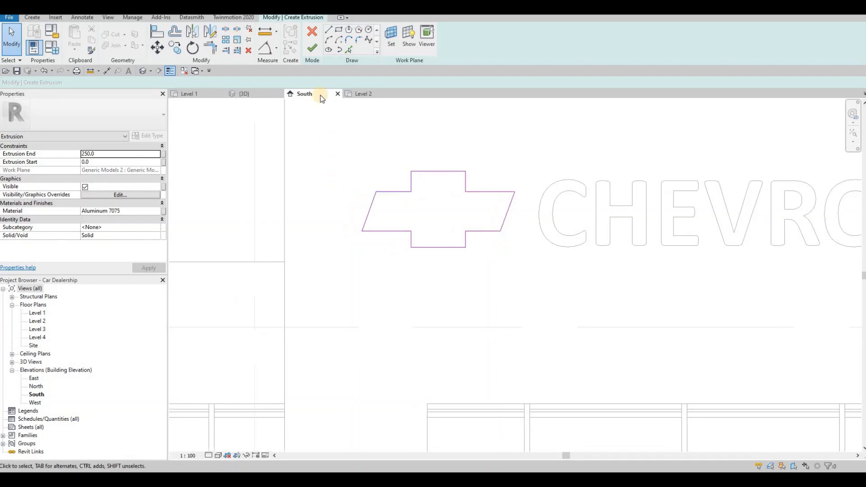
pyautogui.click(312, 47)
pyautogui.hotkey('ctrl', 'Tab')
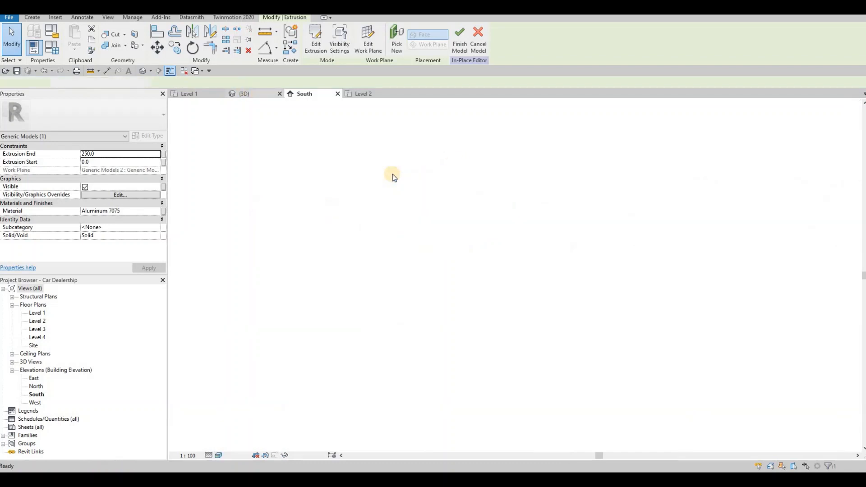
pyautogui.scroll(3, 421, 236)
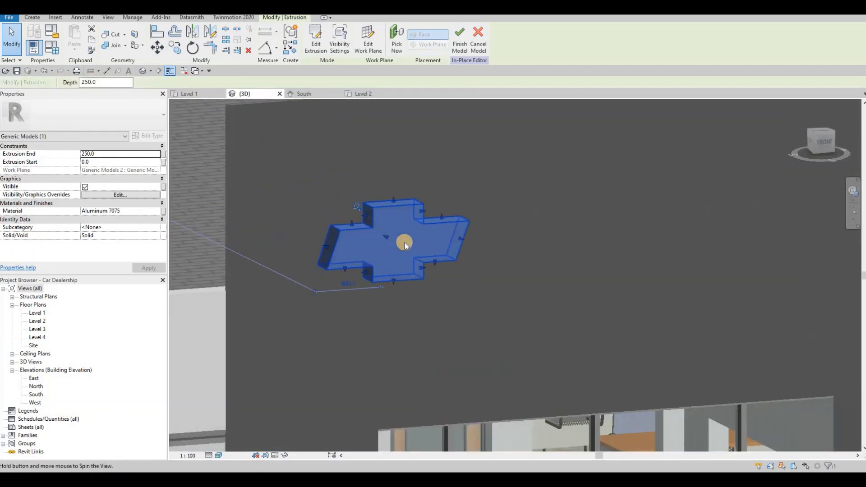
pyautogui.keyDown('shift'); pyautogui.moveTo(405, 243); pyautogui.dragTo(389, 239, button='middle'); pyautogui.keyUp('shift')
pyautogui.moveTo(388, 239); pyautogui.dragTo(389, 238)
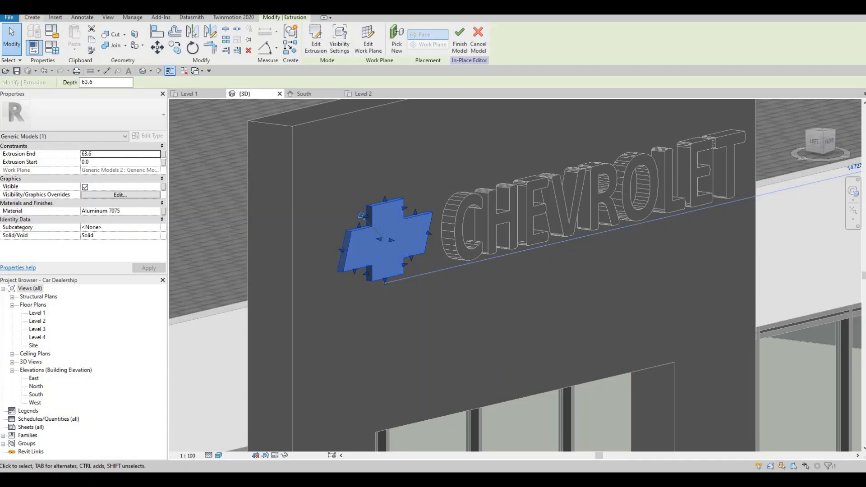
# - In the South elevation, copy the bowtie extrusion's complete sketch outline to the clipboard, then close its sketch
pyautogui.click(32, 17)
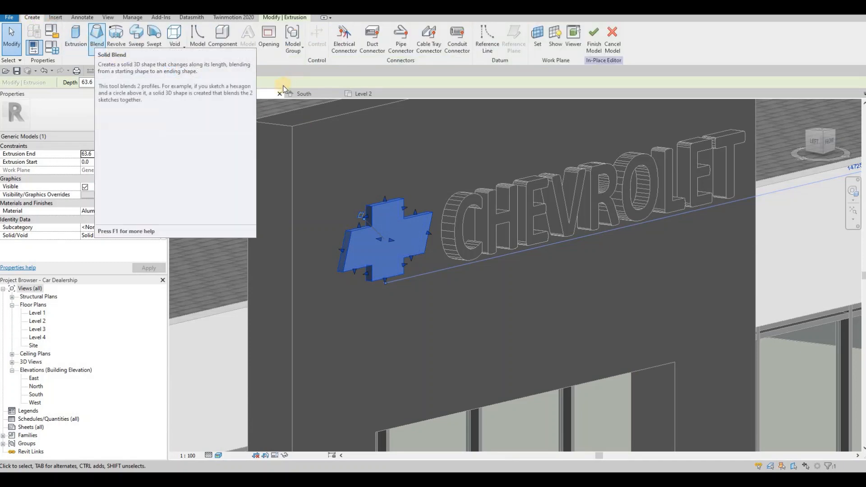
pyautogui.click(305, 94)
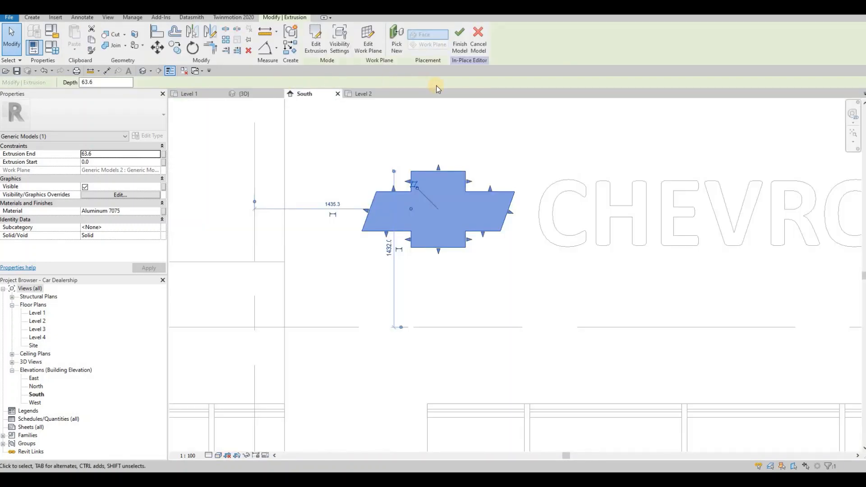
pyautogui.click(317, 47)
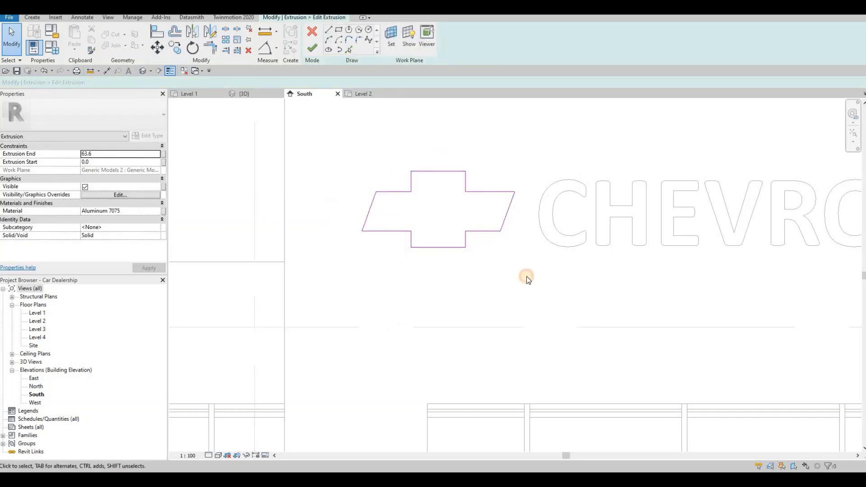
pyautogui.moveTo(353, 147)
pyautogui.mouseDown()
pyautogui.moveTo(525, 271)
pyautogui.moveTo(517, 256)
pyautogui.mouseUp()
pyautogui.hotkey('ctrl', 'c')
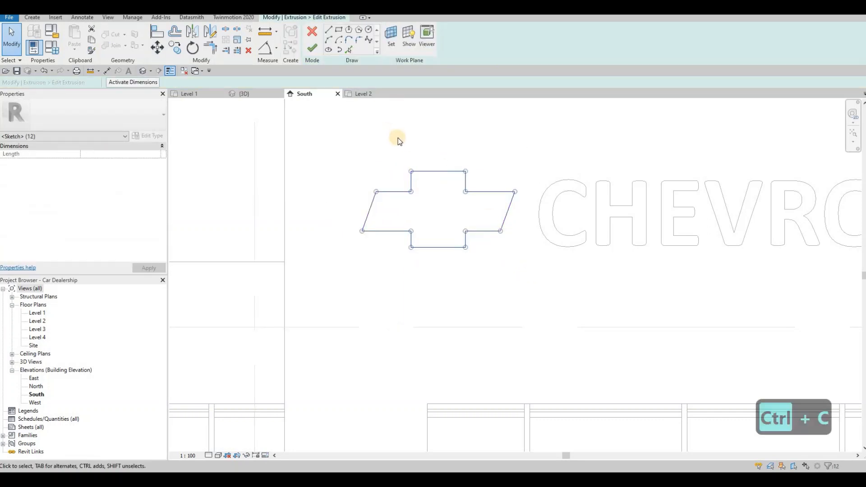
pyautogui.press('Escape')
pyautogui.press('Escape')
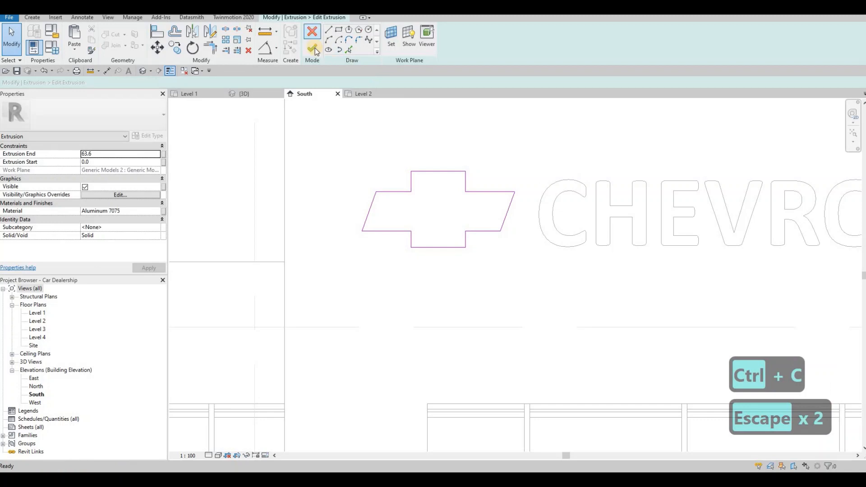
pyautogui.click(314, 48)
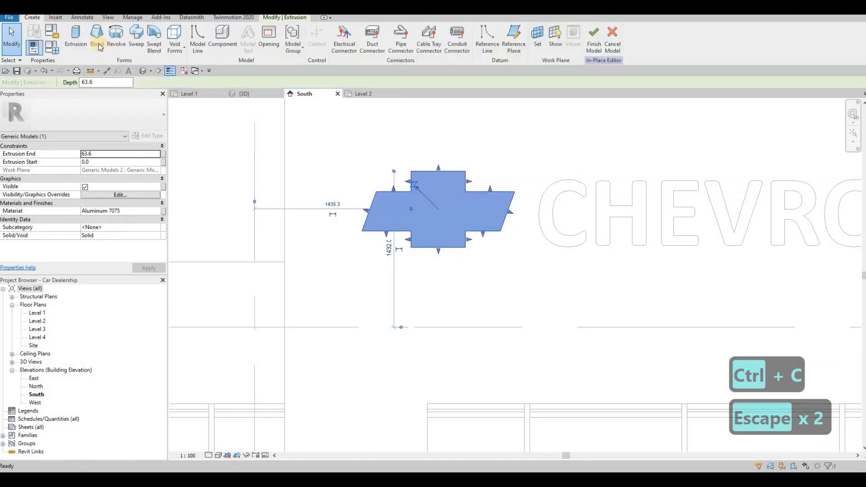
# - Start a solid blend with the sign wall's face picked as its work plane
pyautogui.click(98, 44)
pyautogui.click(460, 203)
pyautogui.click(410, 294)
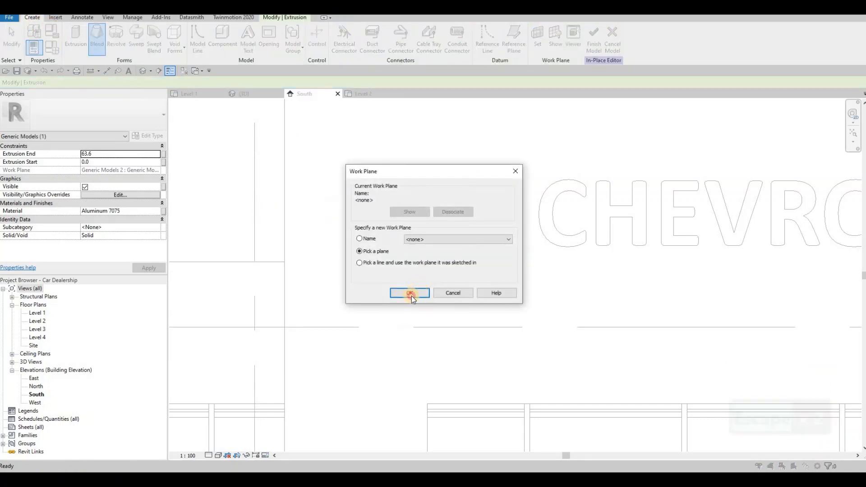
pyautogui.click(367, 149)
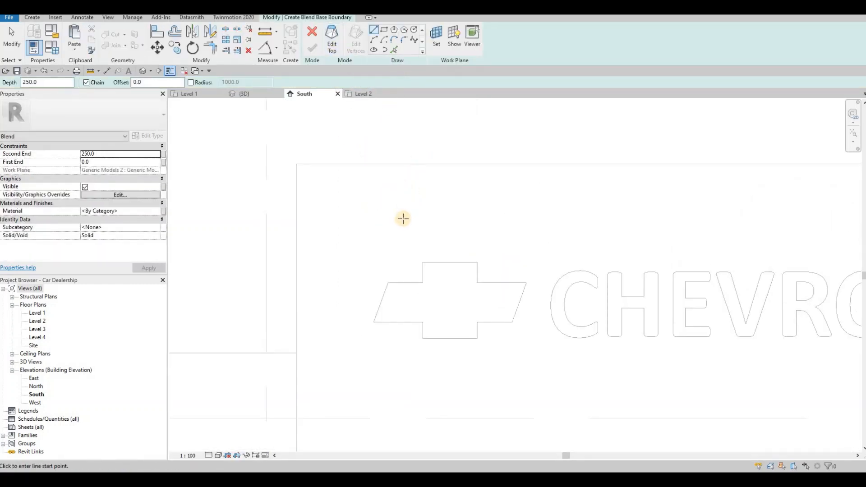
# - Paste the copied bowtie outline directly above the existing logo as the blend's base boundary
pyautogui.hotkey('ctrl', 'v')
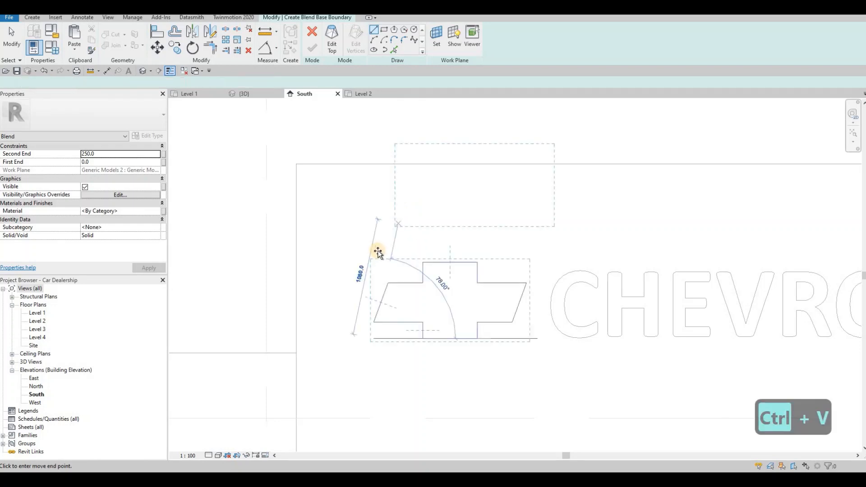
pyautogui.click(408, 191)
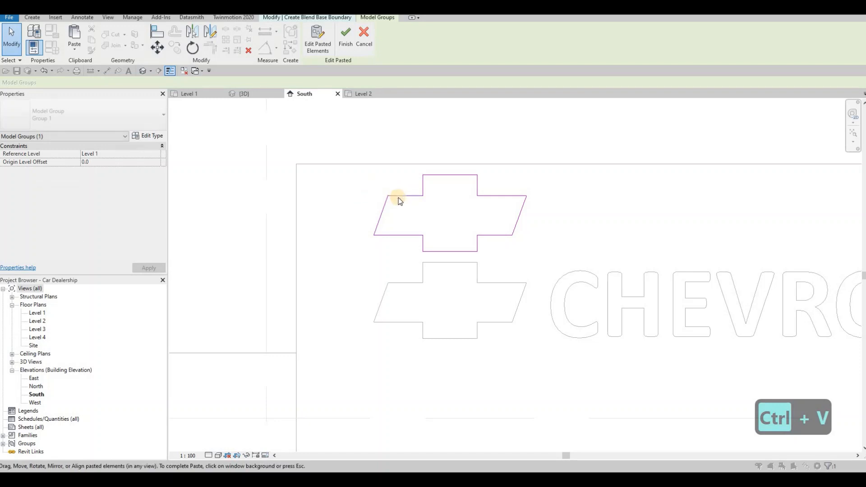
pyautogui.press('Escape')
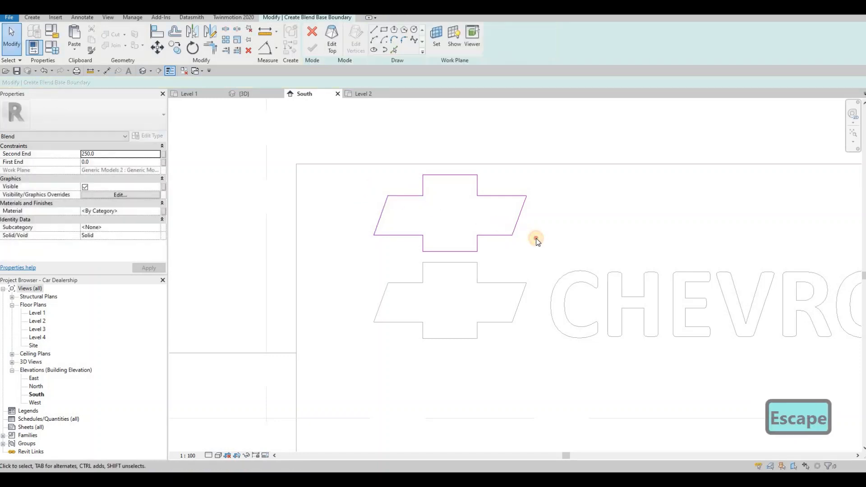
# - Nudge the lines of the pasted outline's two side arms slightly to the left
pyautogui.moveTo(537, 242); pyautogui.dragTo(537, 243)
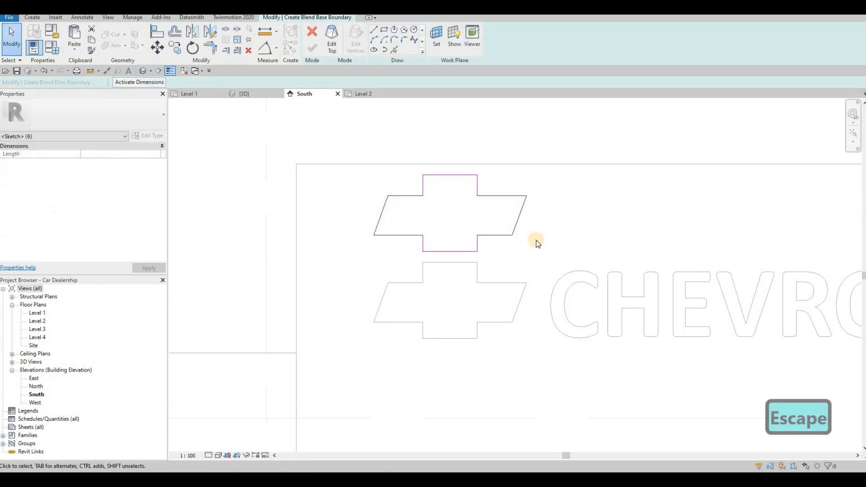
pyautogui.press('Left')
pyautogui.press('Right')
pyautogui.press('Left')
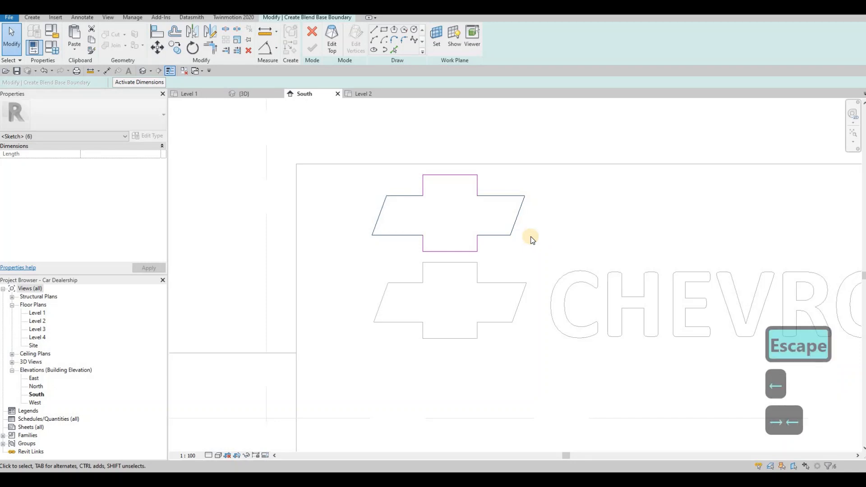
pyautogui.press('Escape')
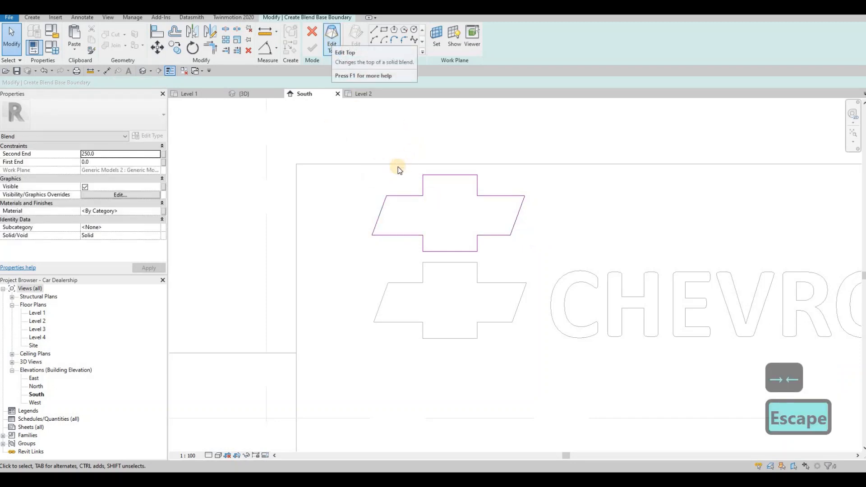
# - Create the blend's top boundary by picking the bowtie's base outline edges with a 50 inward offset, and finish the blend
pyautogui.press('Escape')
pyautogui.moveTo(513, 255); pyautogui.dragTo(543, 265)
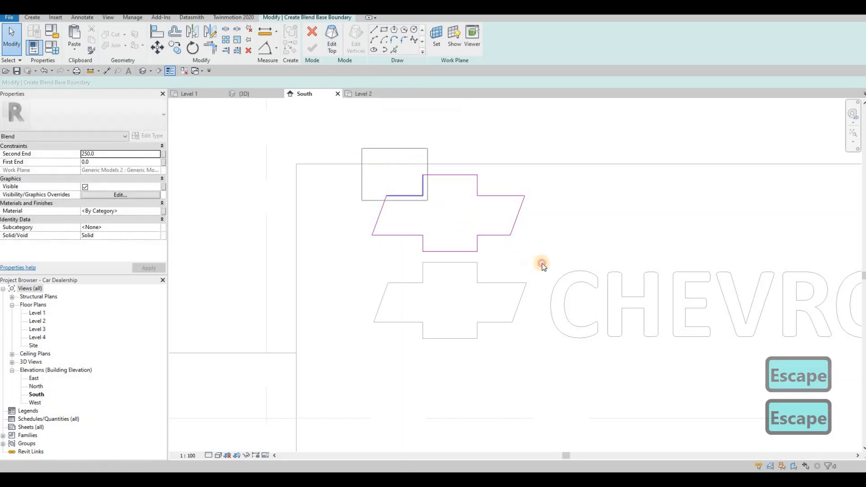
pyautogui.press('Escape')
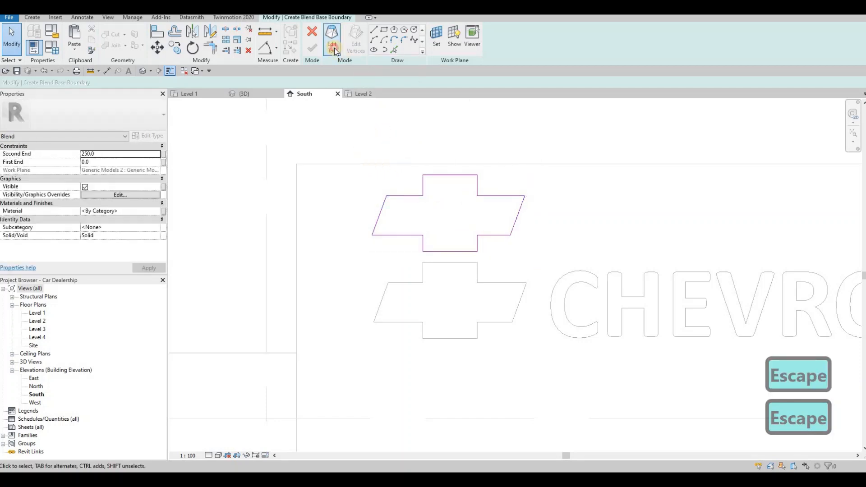
pyautogui.click(334, 48)
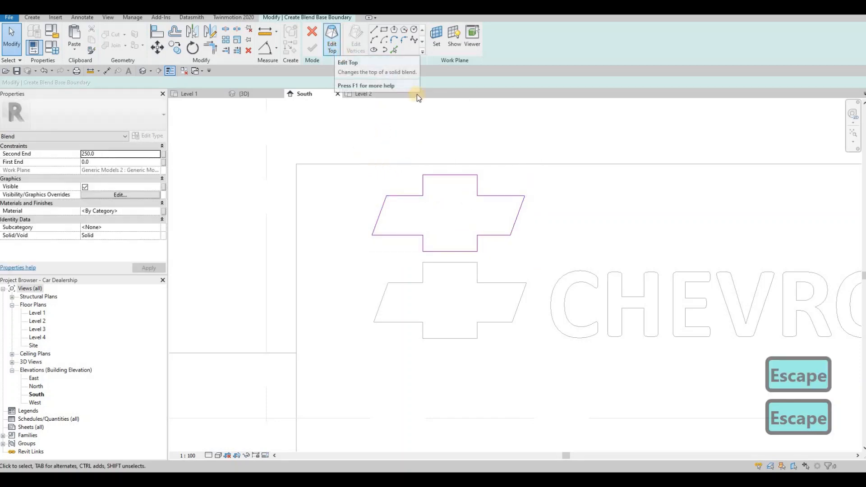
pyautogui.click(394, 49)
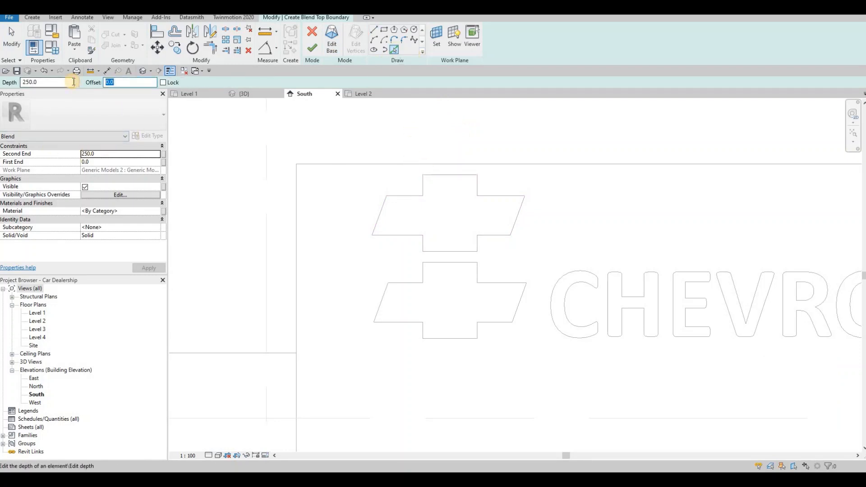
pyautogui.write('20')
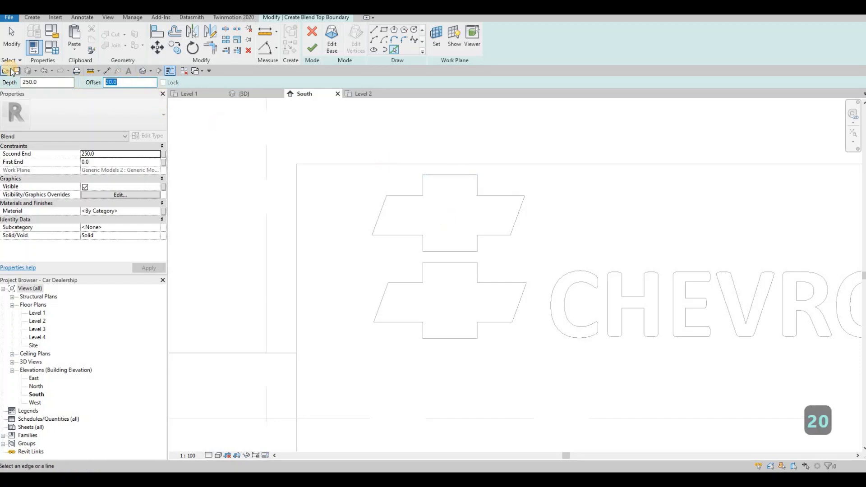
pyautogui.write('50')
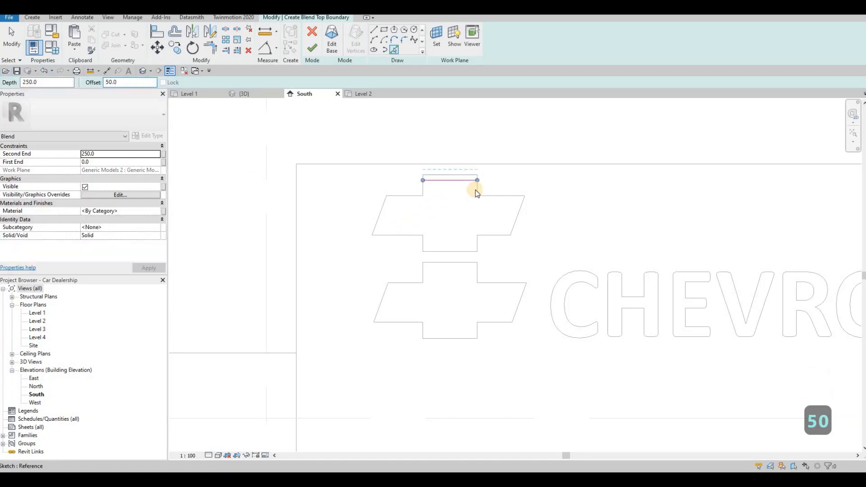
pyautogui.click(497, 199)
pyautogui.click(495, 234)
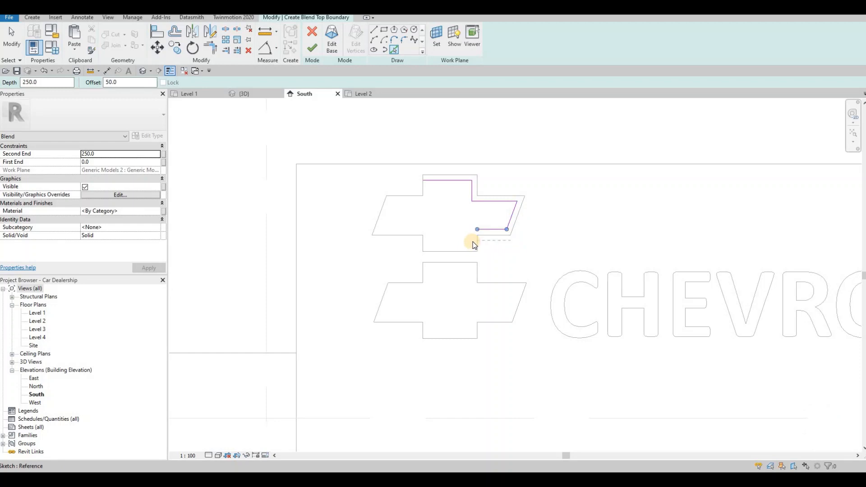
pyautogui.click(475, 242)
pyautogui.click(455, 249)
pyautogui.click(426, 242)
pyautogui.click(407, 233)
pyautogui.click(407, 204)
pyautogui.click(407, 198)
pyautogui.click(431, 188)
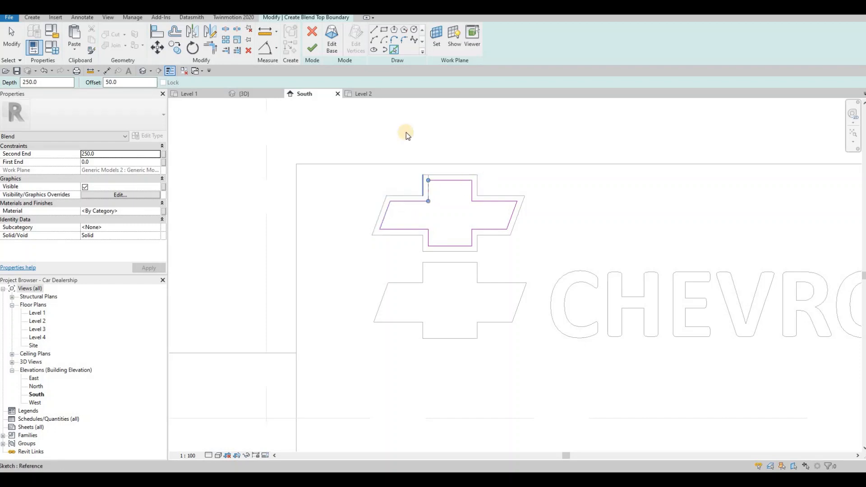
pyautogui.click(312, 47)
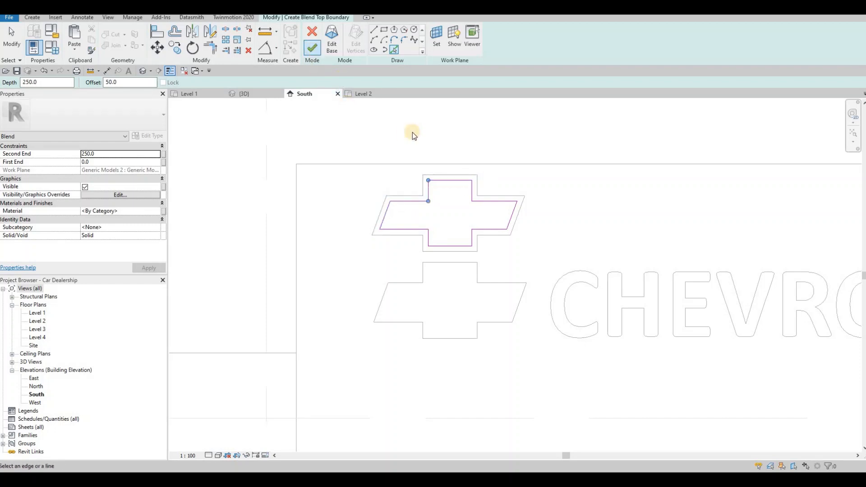
# - Delete the old bowtie extrusion and move the new blend into its place beside the CHEVROLET text
pyautogui.press('Escape')
pyautogui.press('Escape')
pyautogui.click(473, 270)
pyautogui.press('Delete')
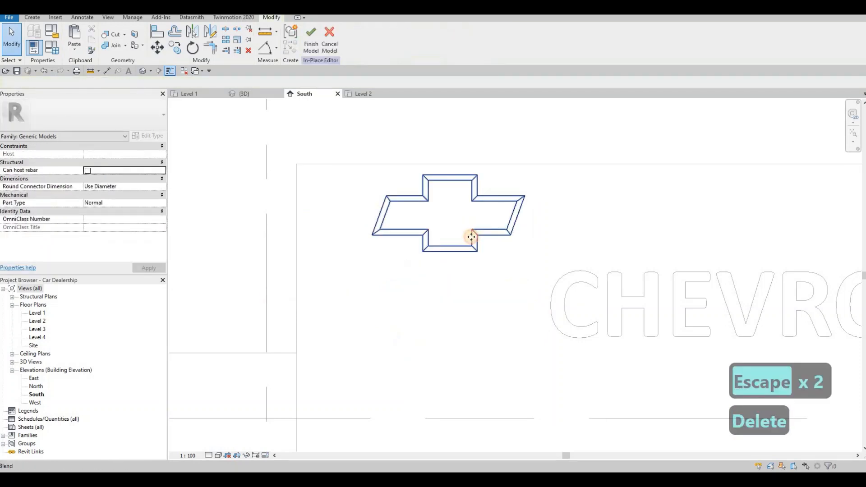
pyautogui.moveTo(470, 237); pyautogui.dragTo(153, 211)
# - Assign the AEC metal material Aluminum 1100-H14 to the bowtie blend
pyautogui.click(156, 212)
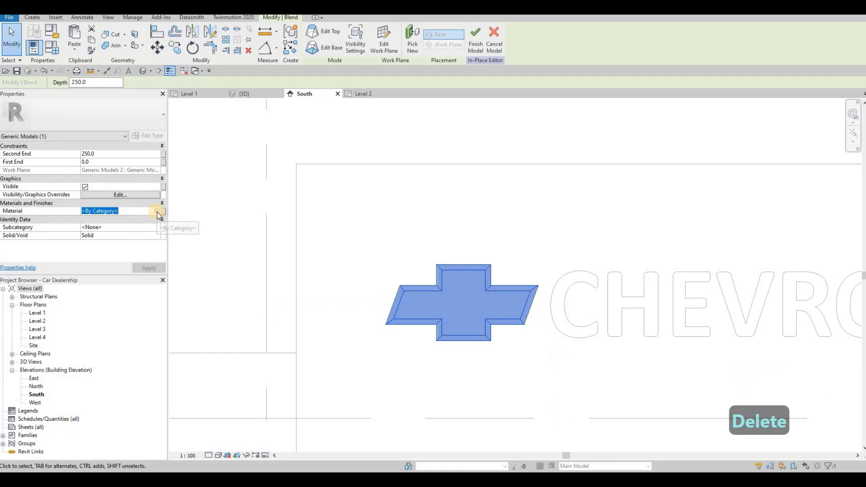
pyautogui.click(157, 212)
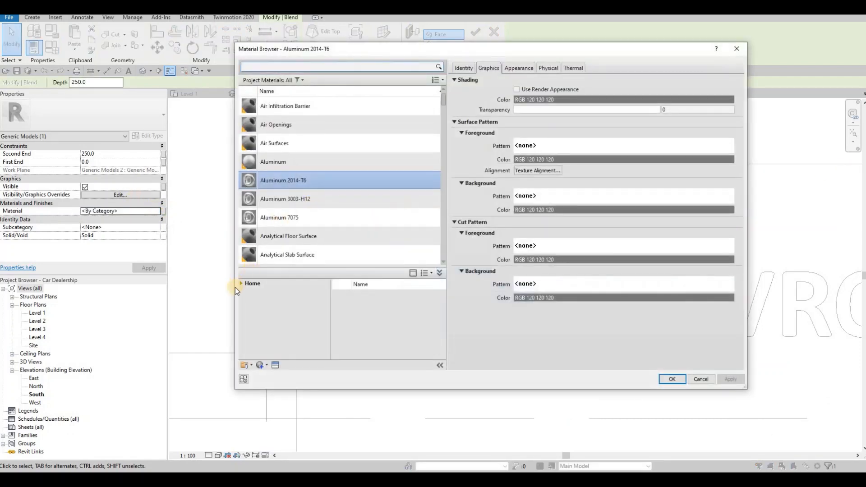
pyautogui.click(246, 300)
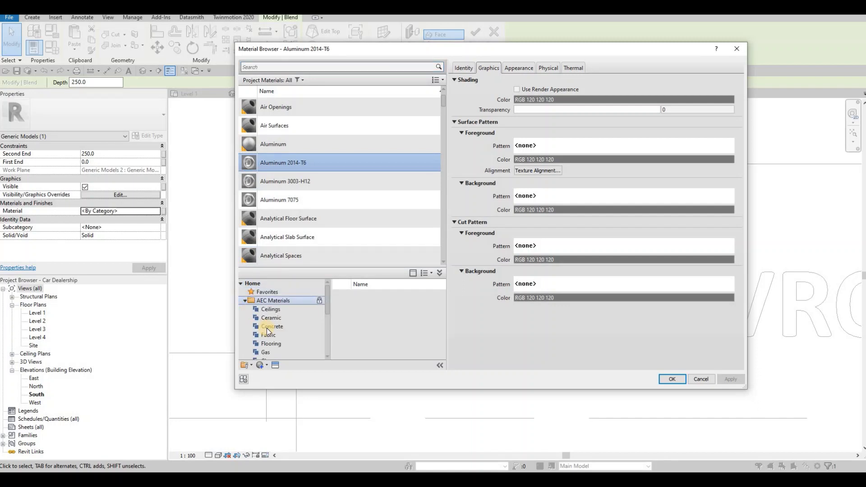
pyautogui.scroll(-4, 273, 333)
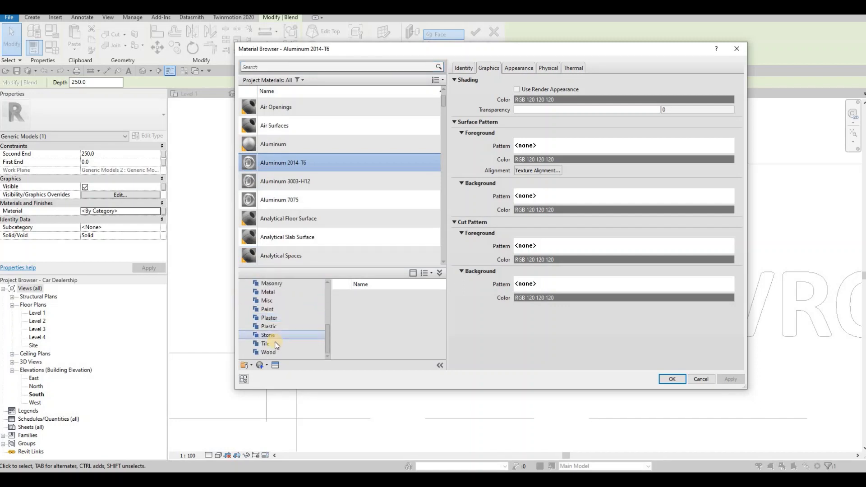
pyautogui.scroll(2, 279, 337)
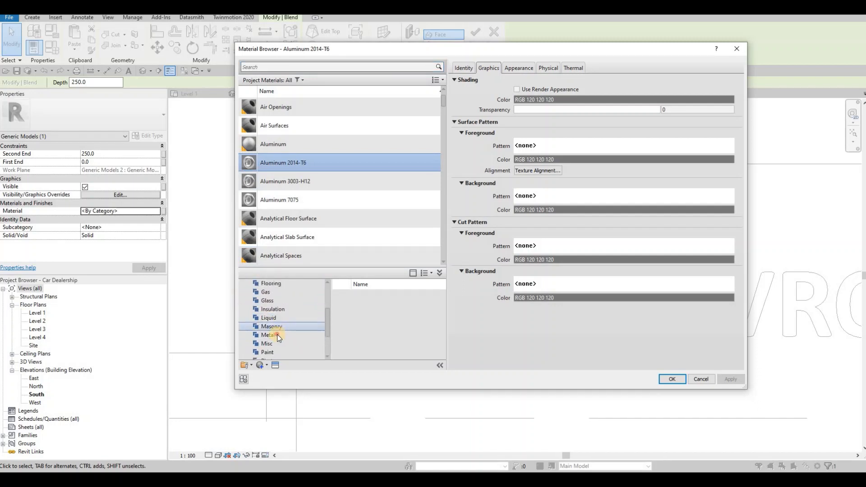
pyautogui.click(277, 336)
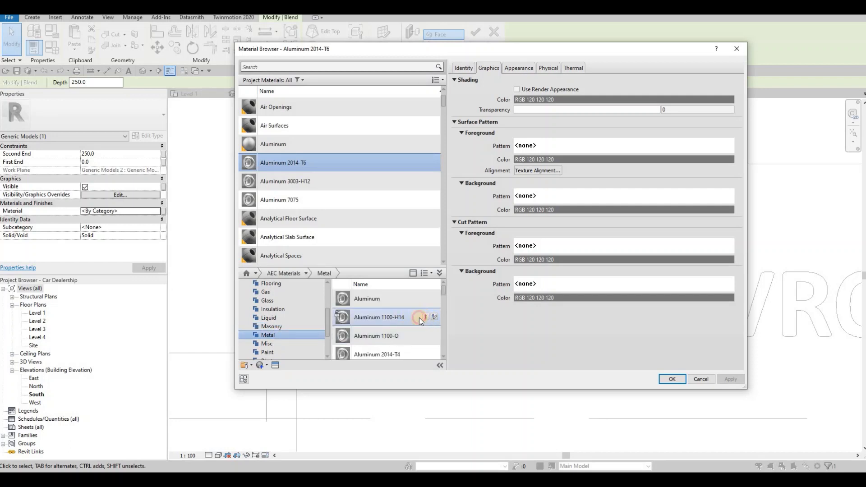
pyautogui.click(672, 379)
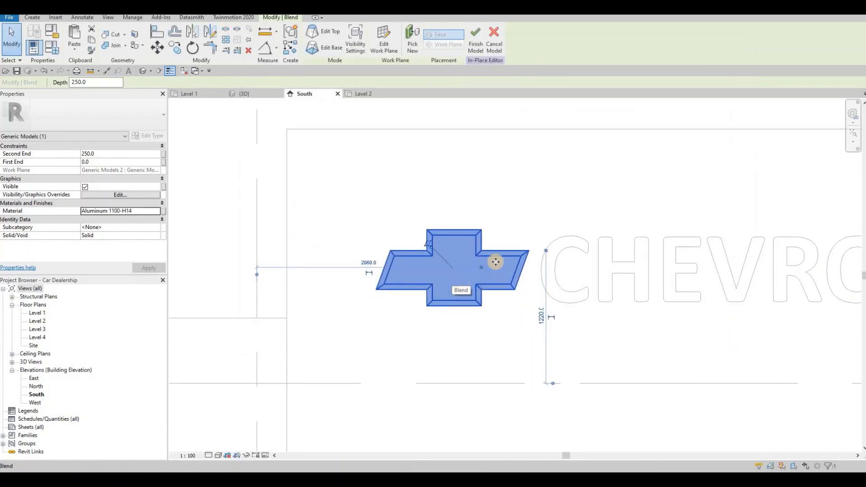
pyautogui.scroll(2, 469, 259)
pyautogui.press('Escape')
pyautogui.press('Escape')
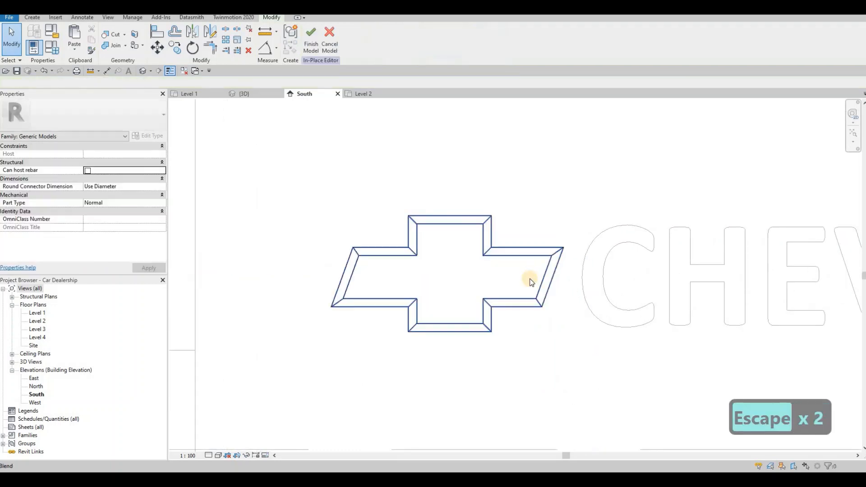
# - Start a solid extrusion with the bowtie blend's front face picked as its work plane
pyautogui.scroll(-3, 529, 270)
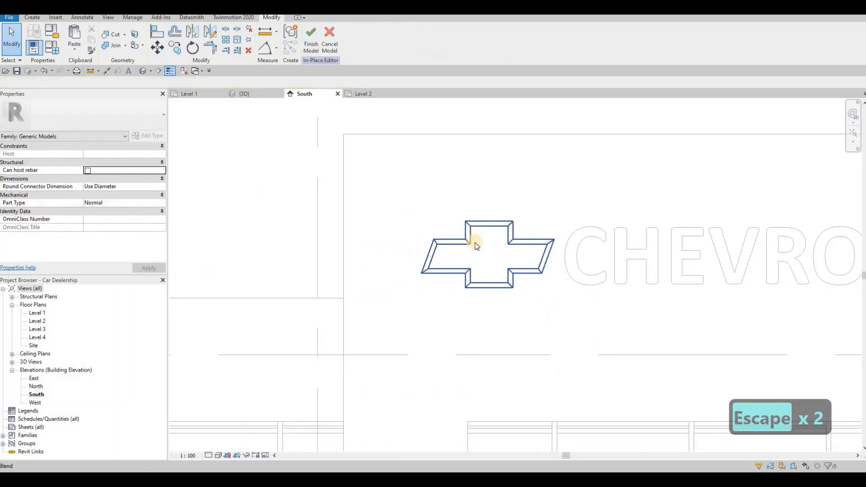
pyautogui.scroll(2, 474, 242)
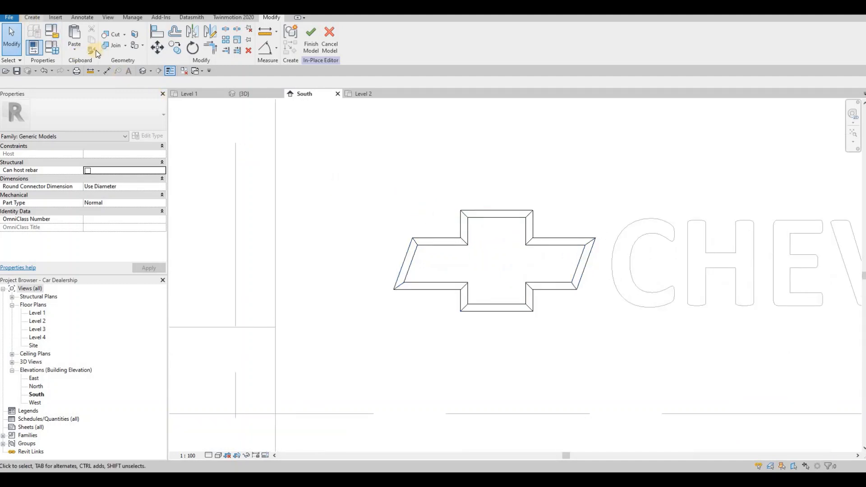
pyautogui.click(32, 17)
pyautogui.click(76, 37)
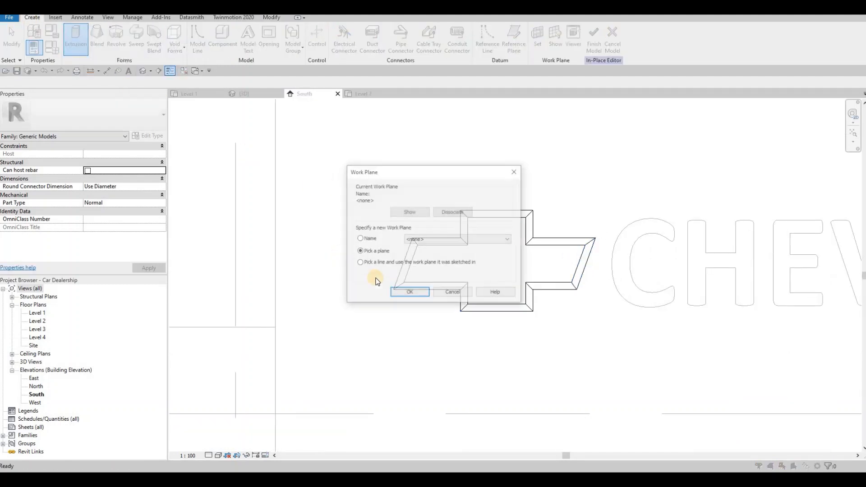
pyautogui.click(410, 292)
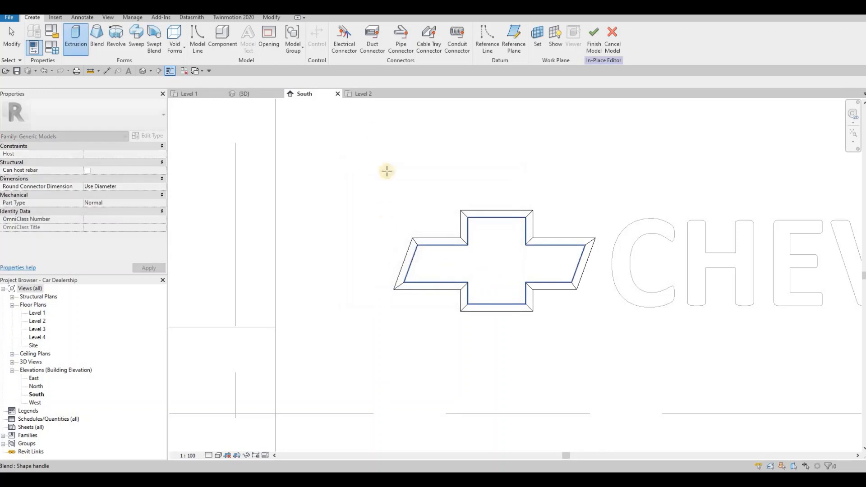
# - Trace the inner edges of the bowtie blend's front face as the extrusion's closed profile, and finish the sketch
pyautogui.click(349, 49)
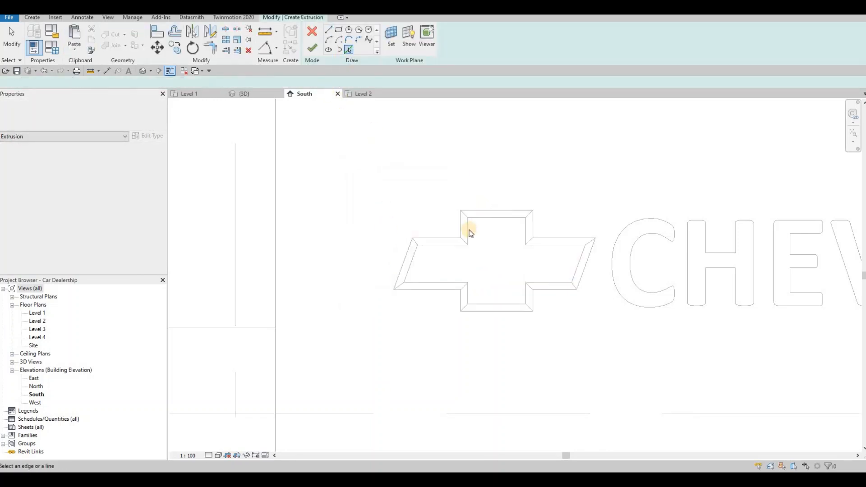
pyautogui.click(469, 233)
pyautogui.click(507, 219)
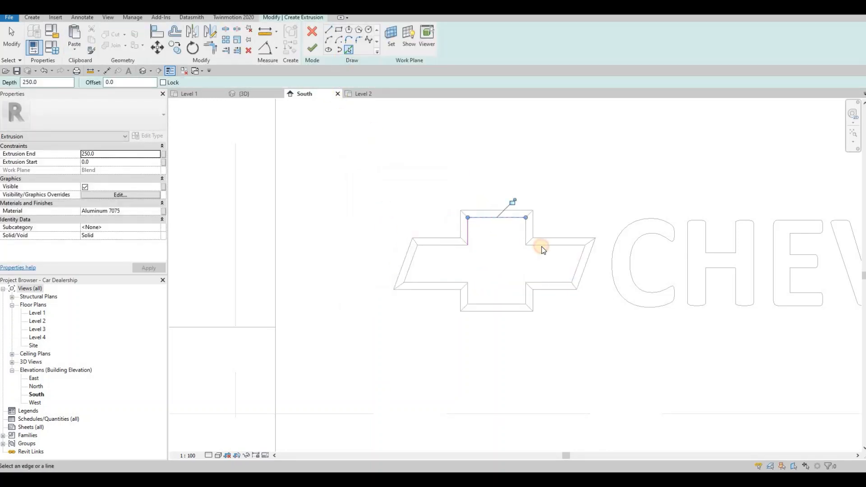
pyautogui.click(527, 234)
pyautogui.click(568, 246)
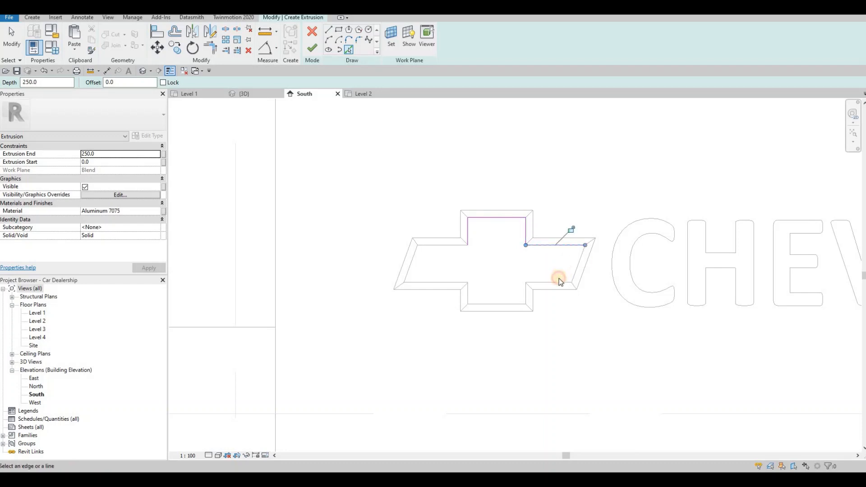
pyautogui.click(578, 265)
pyautogui.click(558, 280)
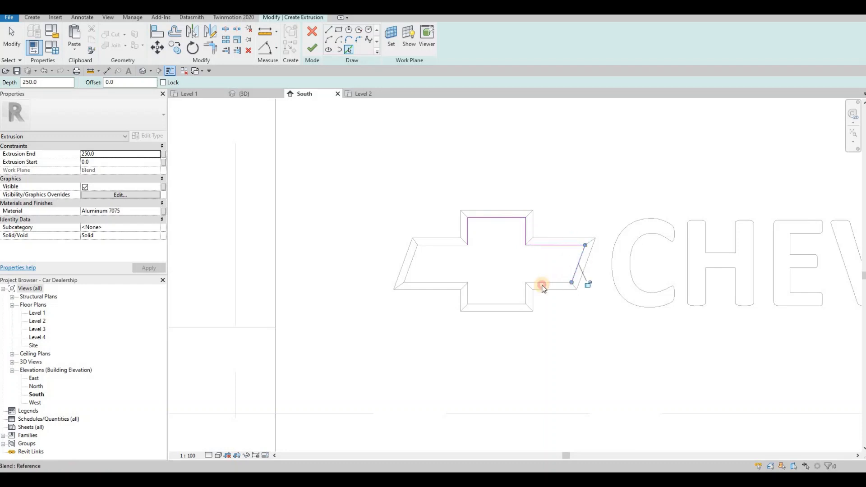
pyautogui.click(498, 304)
pyautogui.click(464, 288)
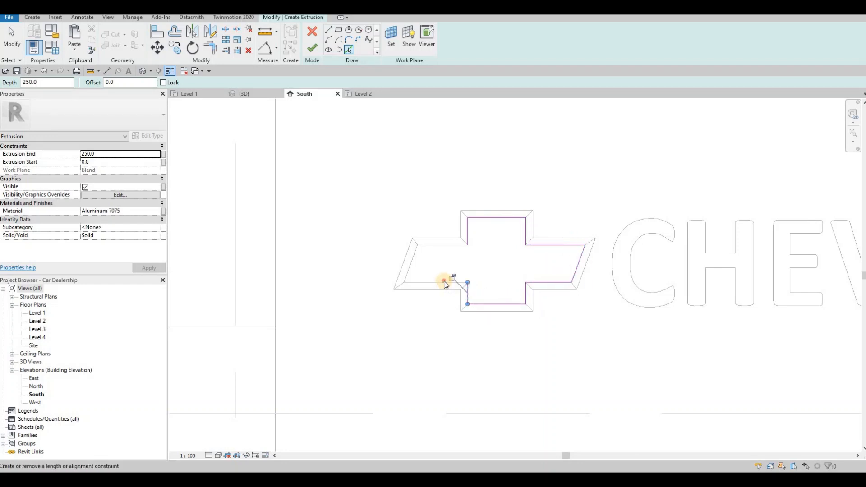
pyautogui.click(444, 284)
pyautogui.click(413, 265)
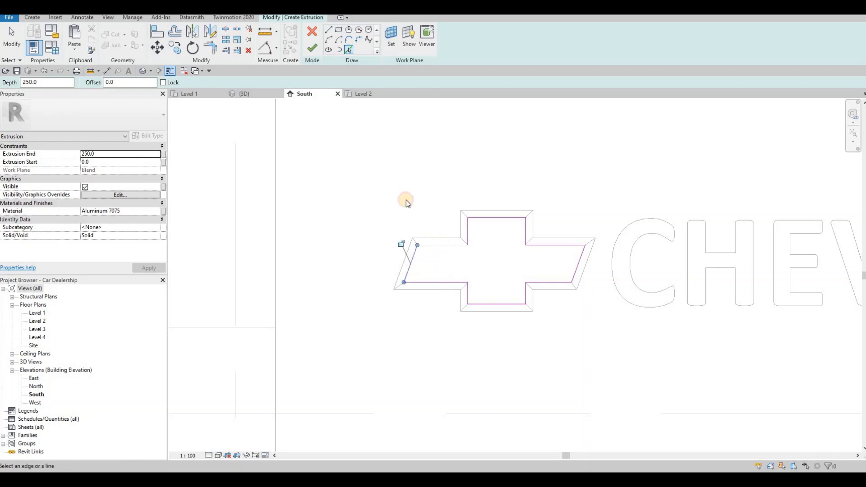
pyautogui.click(311, 50)
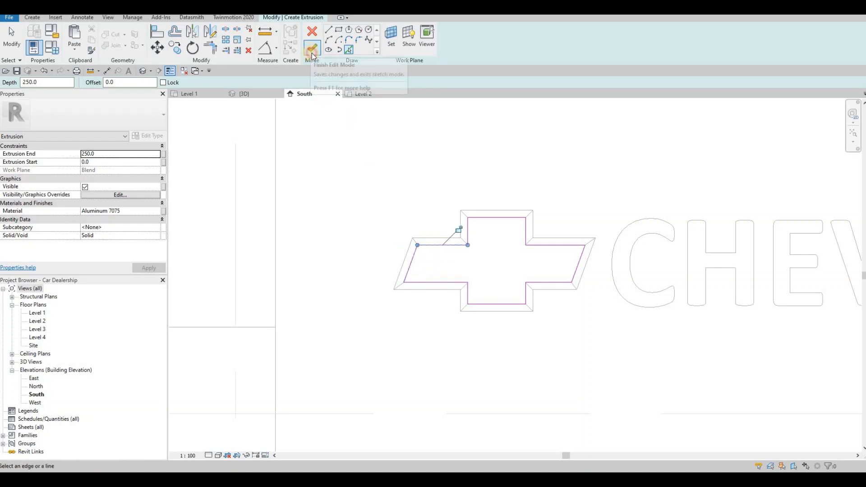
# - Assign the AEC plastic material Phenolic Resin to the inner bowtie extrusion
pyautogui.click(155, 210)
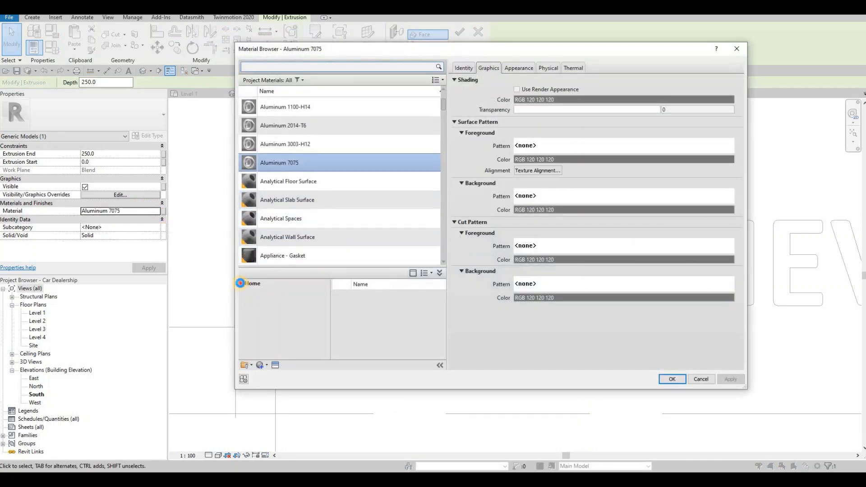
pyautogui.click(245, 300)
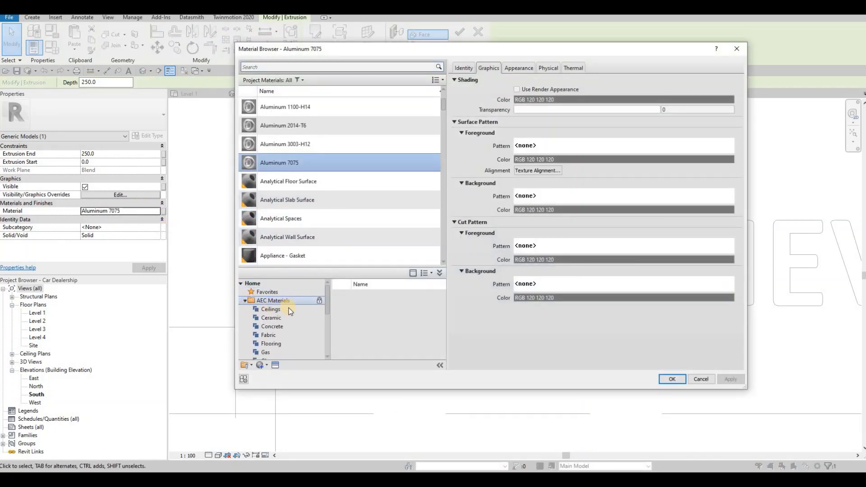
pyautogui.scroll(-5, 277, 322)
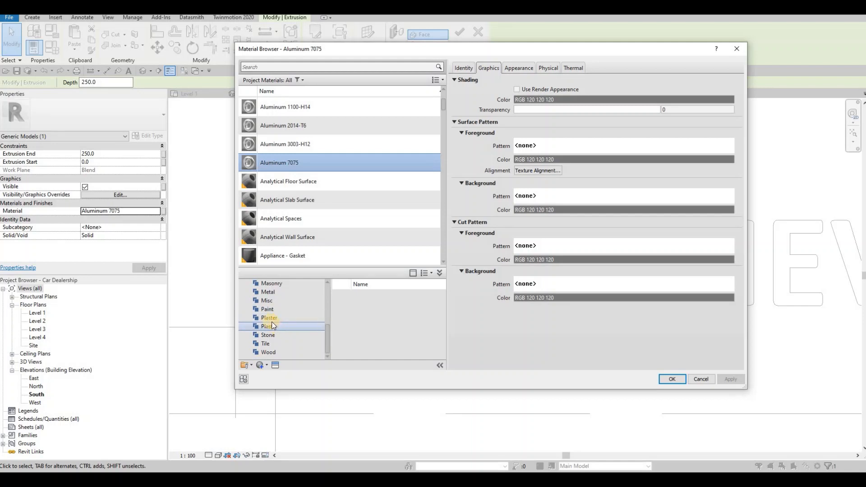
pyautogui.click(268, 309)
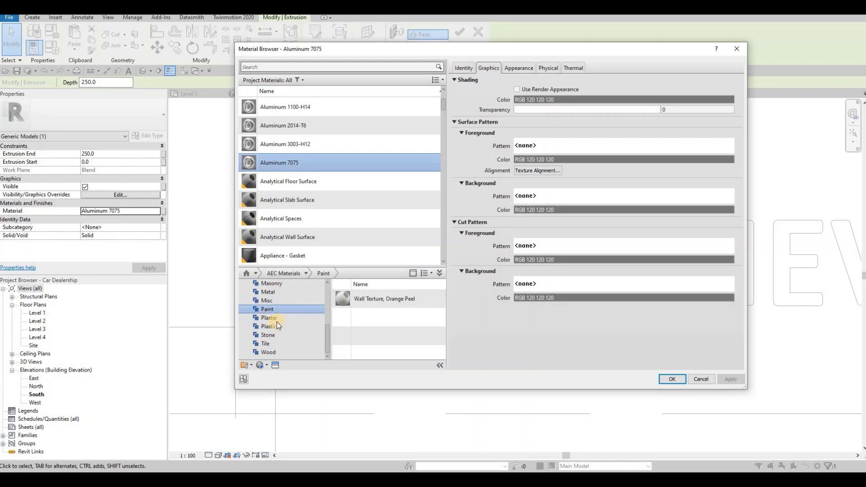
pyautogui.click(271, 326)
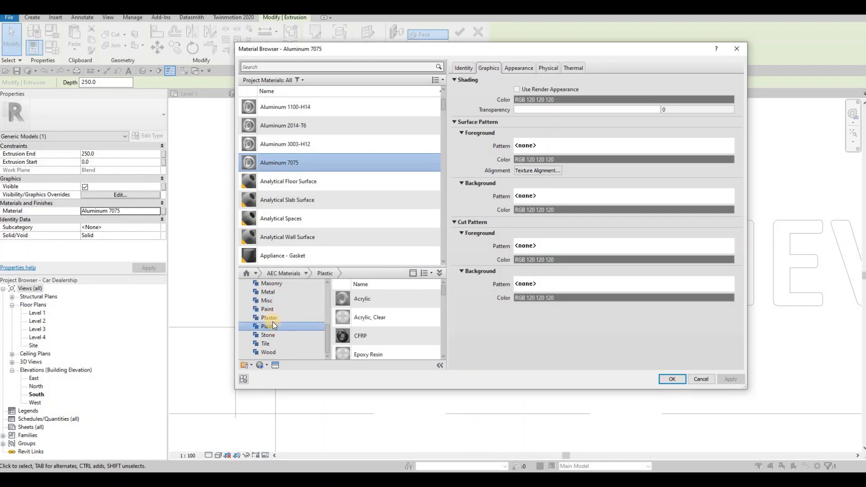
pyautogui.scroll(-5, 388, 328)
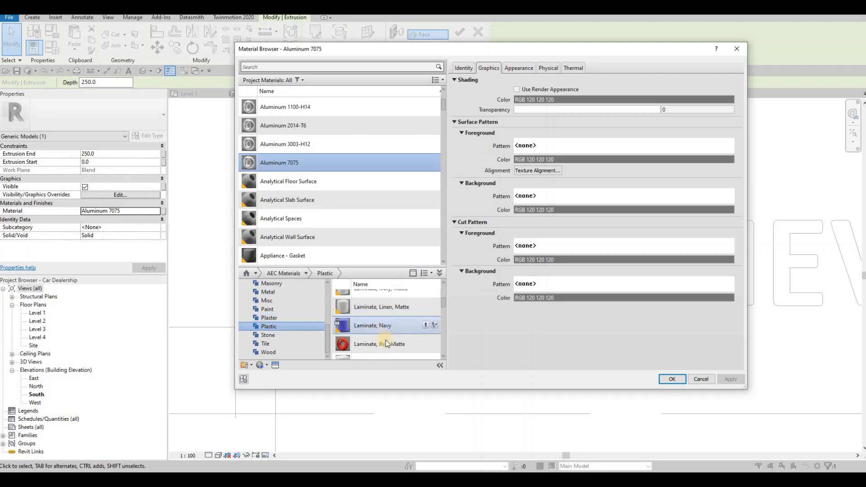
pyautogui.scroll(-3, 387, 344)
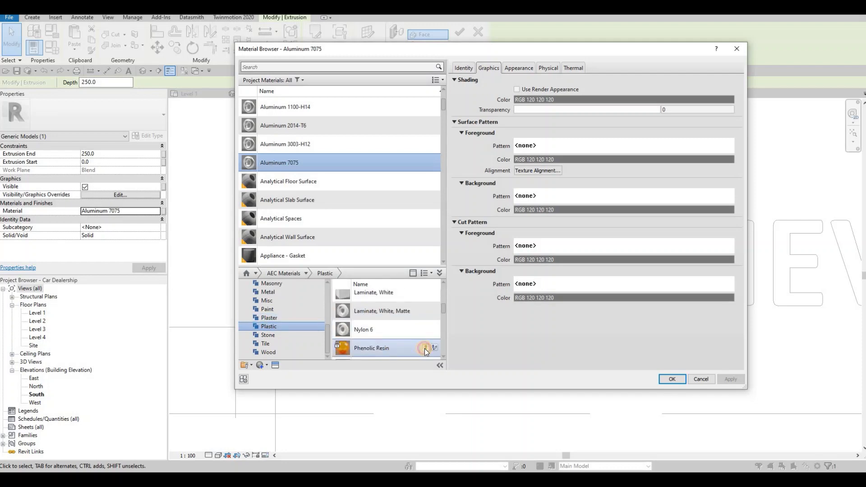
pyautogui.click(424, 347)
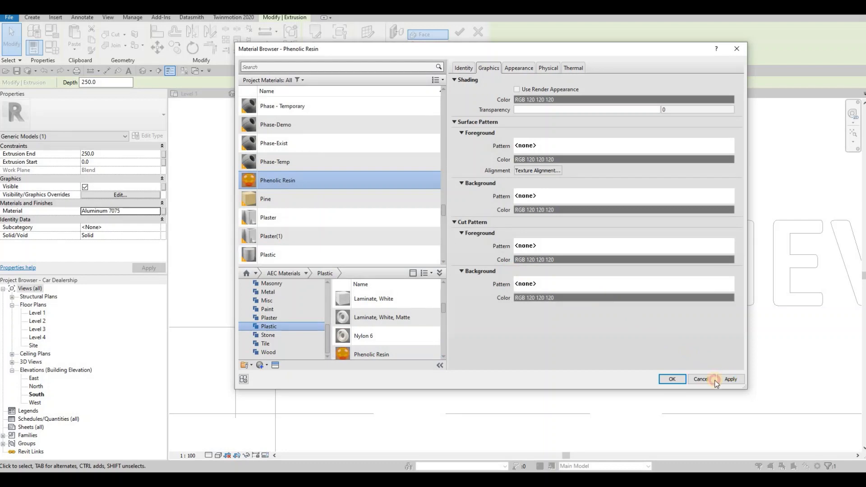
pyautogui.click(662, 379)
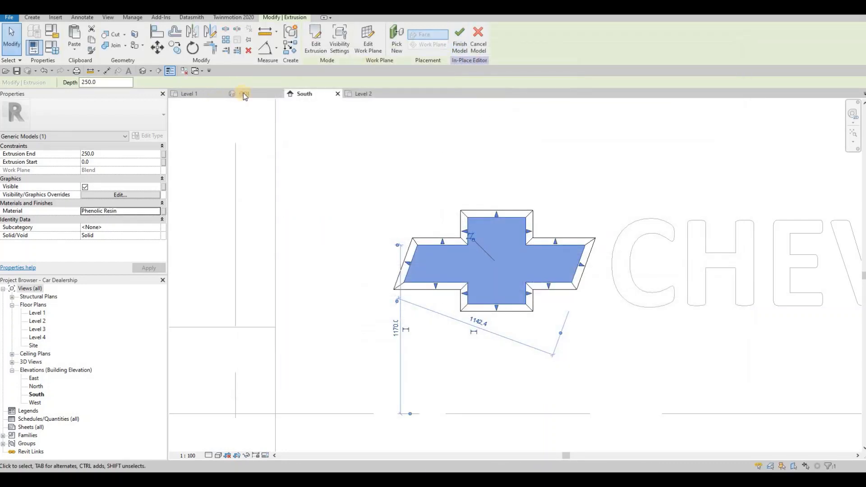
# - In the 3D view, reduce the inner bowtie extrusion's depth to about 20.5
pyautogui.click(242, 93)
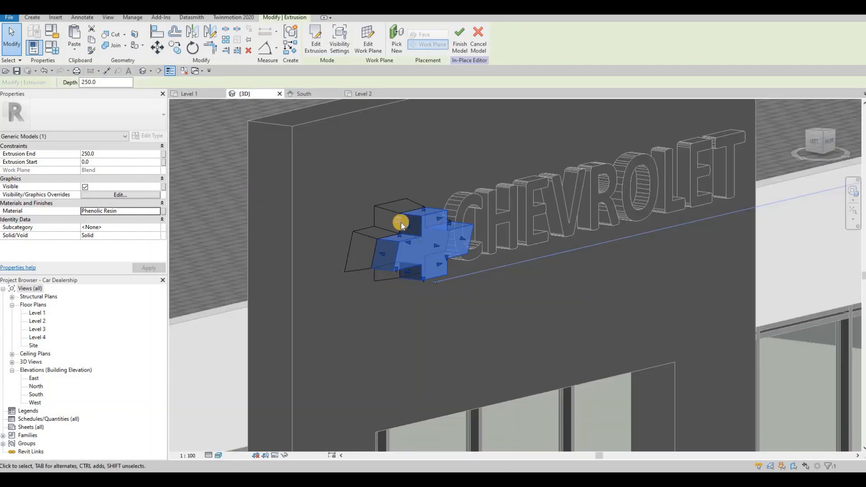
pyautogui.scroll(3, 449, 253)
pyautogui.moveTo(436, 255)
pyautogui.mouseDown()
pyautogui.moveTo(413, 249)
pyautogui.moveTo(420, 253)
pyautogui.moveTo(415, 222)
pyautogui.moveTo(429, 236)
pyautogui.mouseUp()
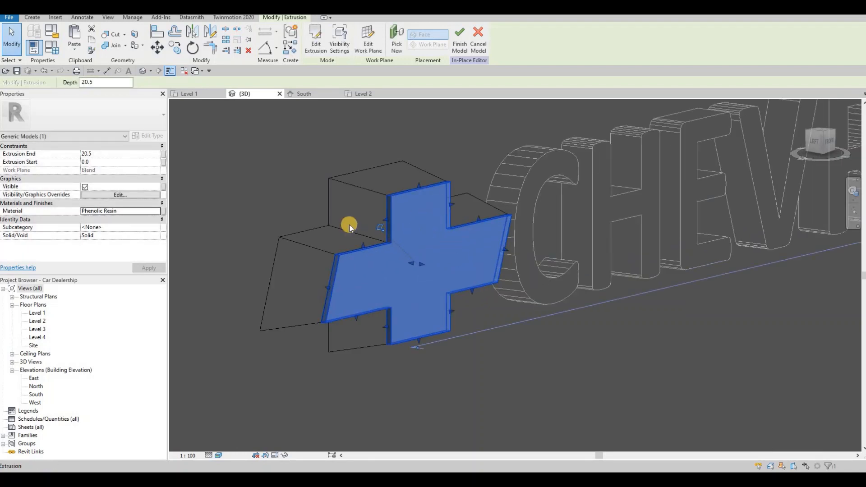
pyautogui.press('Escape')
# - Pull the aluminum bowtie blend's front face back toward the wall to a depth of about 89
pyautogui.keyDown('shift'); pyautogui.moveTo(383, 237); pyautogui.dragTo(359, 252, button='middle'); pyautogui.keyUp('shift')
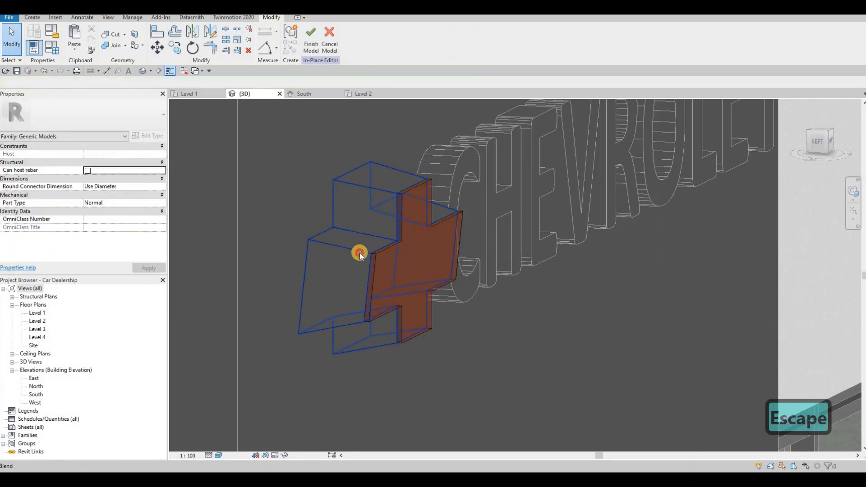
pyautogui.click(359, 252)
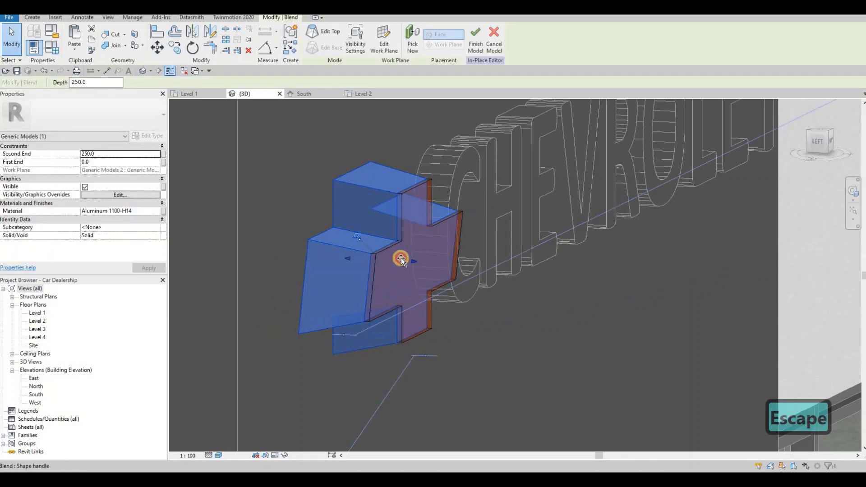
pyautogui.moveTo(378, 252); pyautogui.dragTo(373, 250)
pyautogui.keyDown('shift'); pyautogui.moveTo(373, 249); pyautogui.dragTo(392, 224, button='middle'); pyautogui.keyUp('shift')
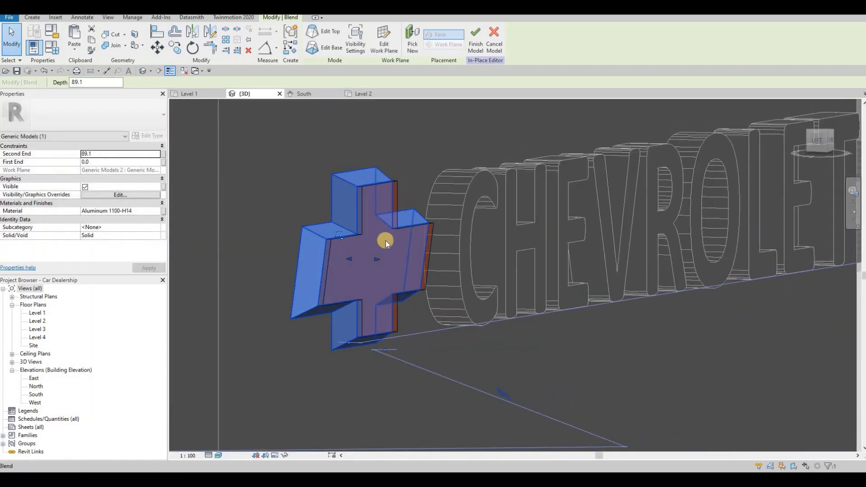
pyautogui.keyDown('shift'); pyautogui.moveTo(398, 256); pyautogui.dragTo(388, 255, button='middle'); pyautogui.keyUp('shift')
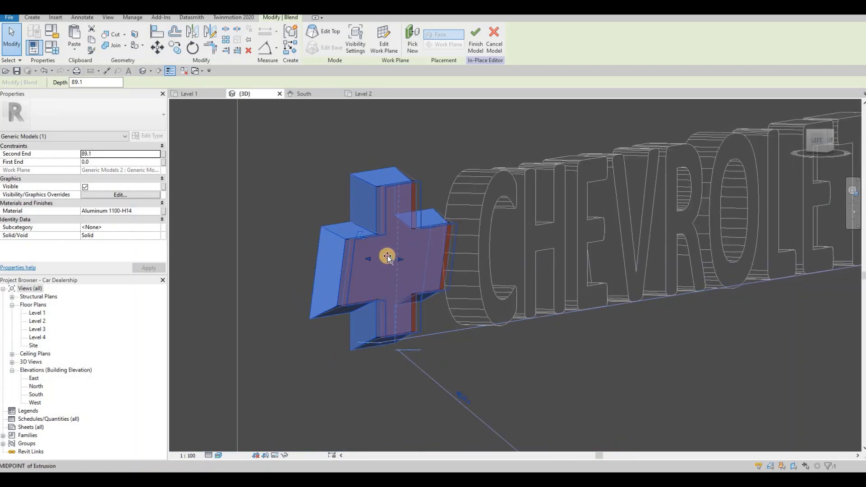
pyautogui.moveTo(388, 255); pyautogui.dragTo(387, 256)
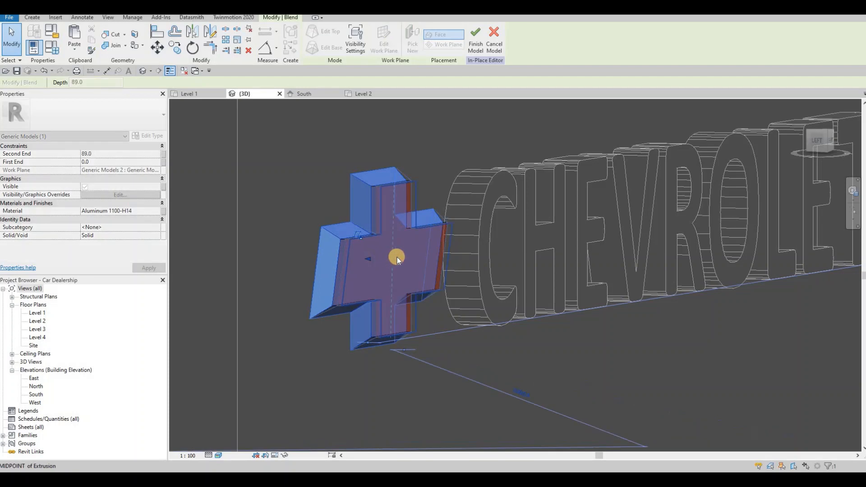
pyautogui.press('Escape')
# - Shift the resin bowtie extrusion's back and front faces so it starts at about -15.6 and ends at about 13.9
pyautogui.keyDown('shift'); pyautogui.moveTo(445, 284); pyautogui.dragTo(417, 250, button='middle'); pyautogui.keyUp('shift')
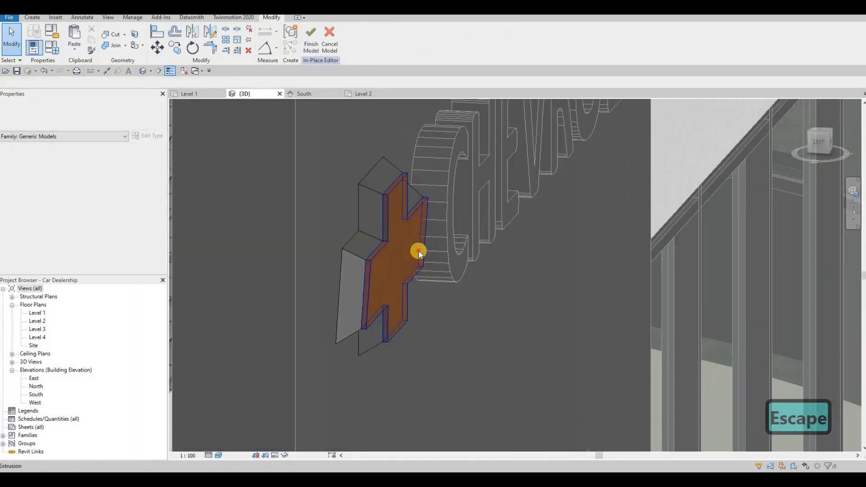
pyautogui.click(402, 252)
pyautogui.moveTo(390, 259); pyautogui.dragTo(388, 260)
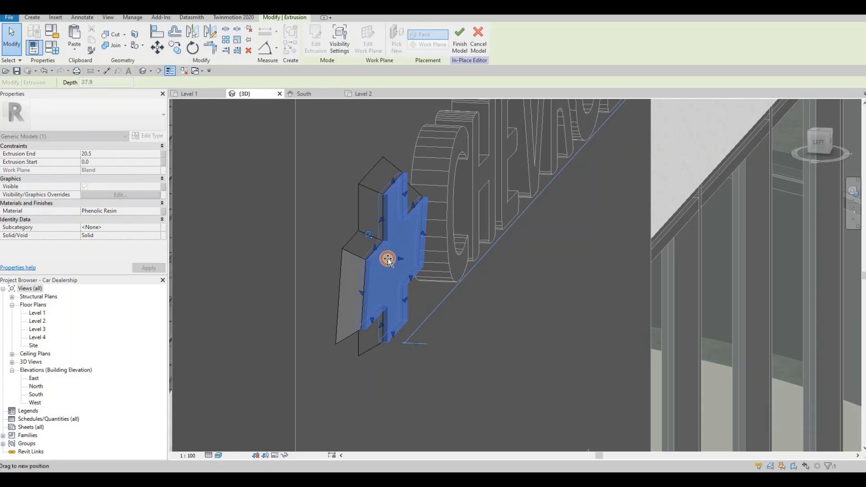
pyautogui.click(388, 258)
pyautogui.moveTo(388, 258); pyautogui.dragTo(394, 260)
# - Set the resin bowtie extrusion's Extrusion End to 5
pyautogui.click(100, 154)
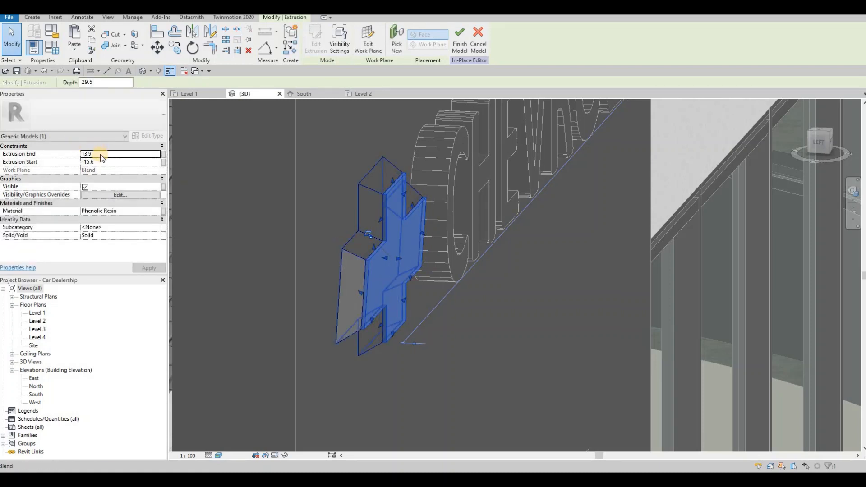
pyautogui.doubleClick(101, 154)
pyautogui.write('5')
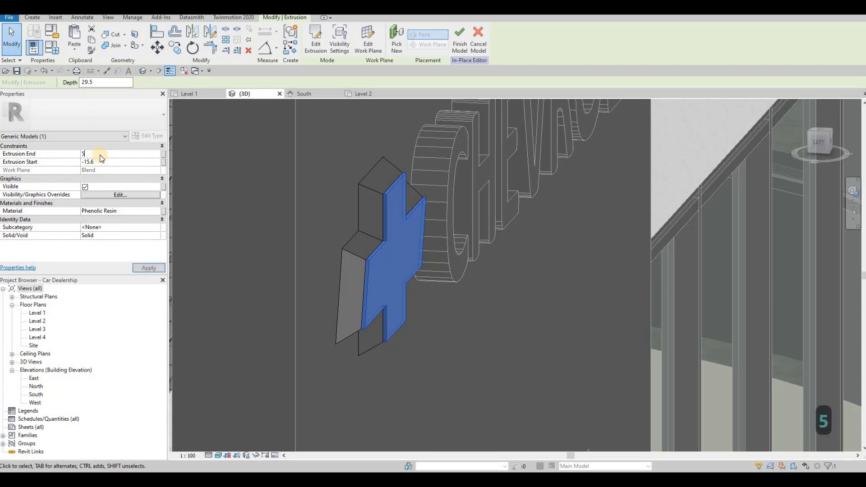
pyautogui.press('Return')
pyautogui.press('Escape')
pyautogui.press('Escape')
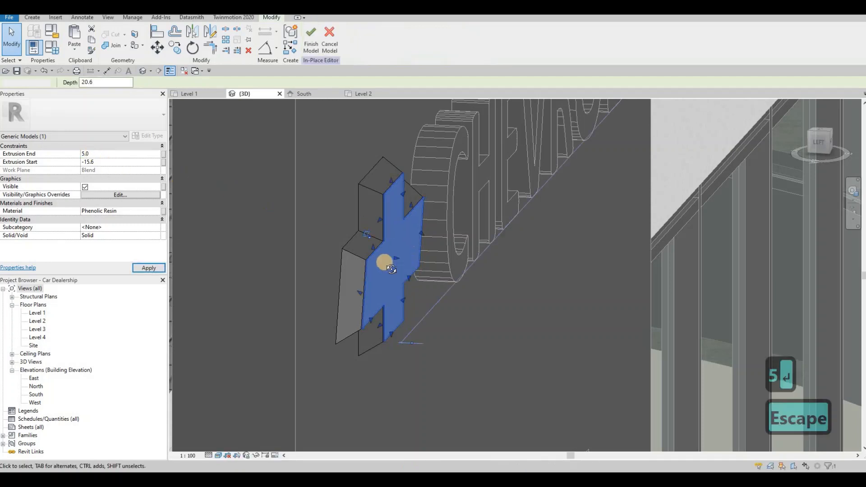
# - Check the bowtie from the front, and set the resin extrusion's Extrusion End to 10
pyautogui.keyDown('shift'); pyautogui.moveTo(305, 244); pyautogui.dragTo(367, 275, button='middle'); pyautogui.keyUp('shift')
pyautogui.scroll(-3, 381, 298)
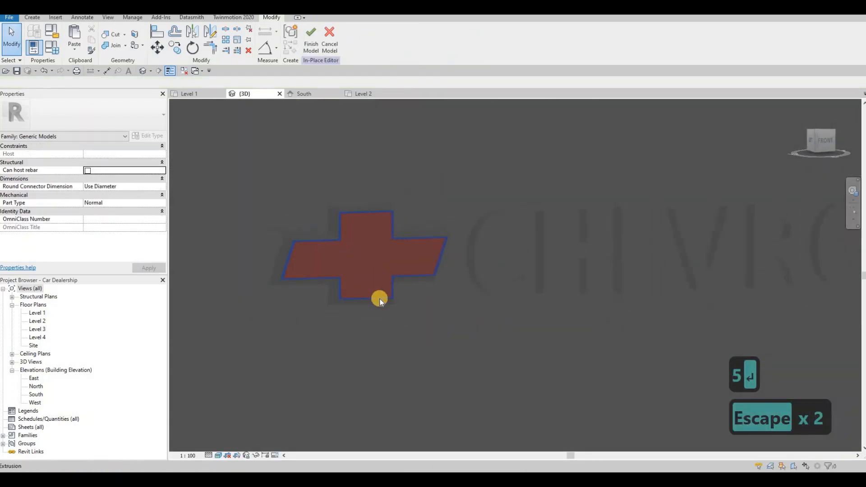
pyautogui.scroll(3, 393, 236)
pyautogui.scroll(-3, 480, 276)
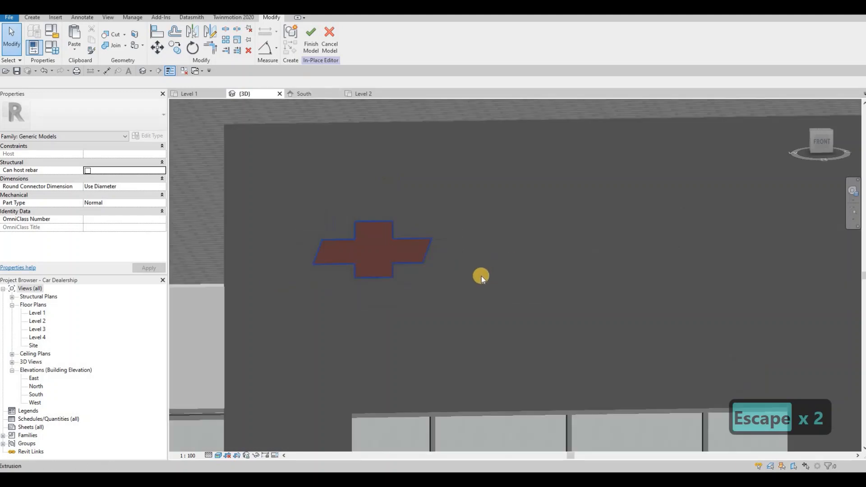
pyautogui.scroll(2, 480, 276)
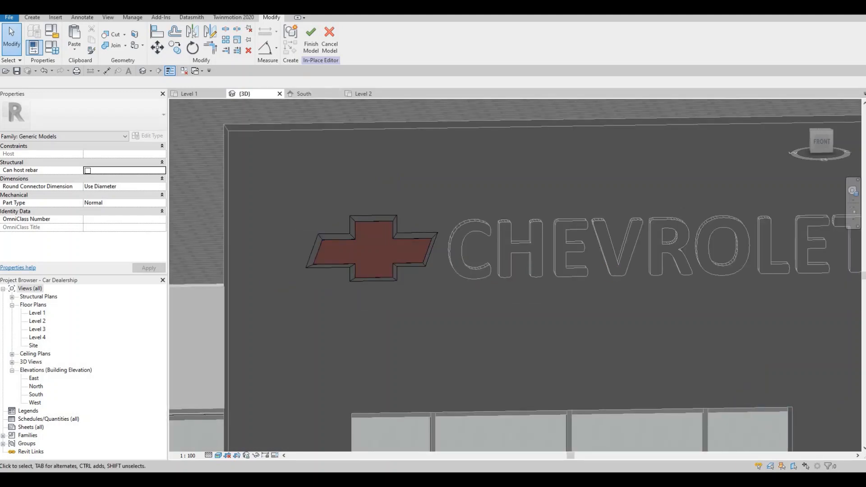
pyautogui.keyDown('shift'); pyautogui.moveTo(367, 245); pyautogui.dragTo(403, 239, button='middle'); pyautogui.keyUp('shift')
pyautogui.scroll(6, 402, 240)
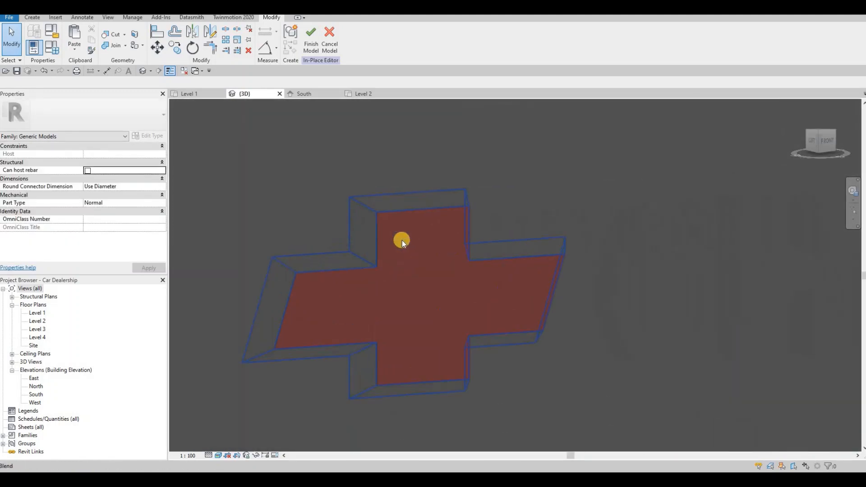
pyautogui.click(402, 250)
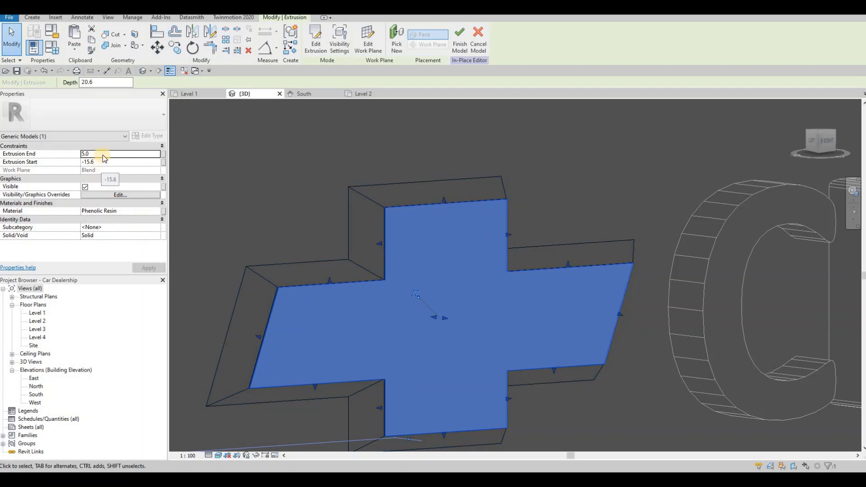
pyautogui.write('10')
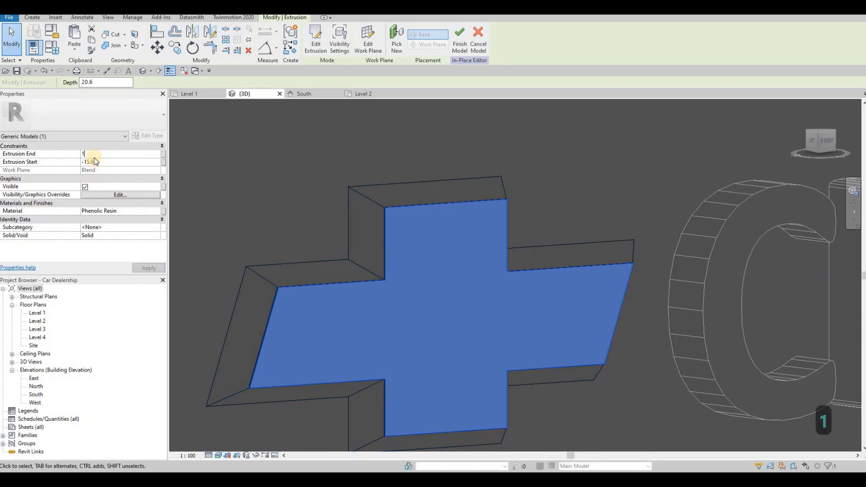
pyautogui.press('Return')
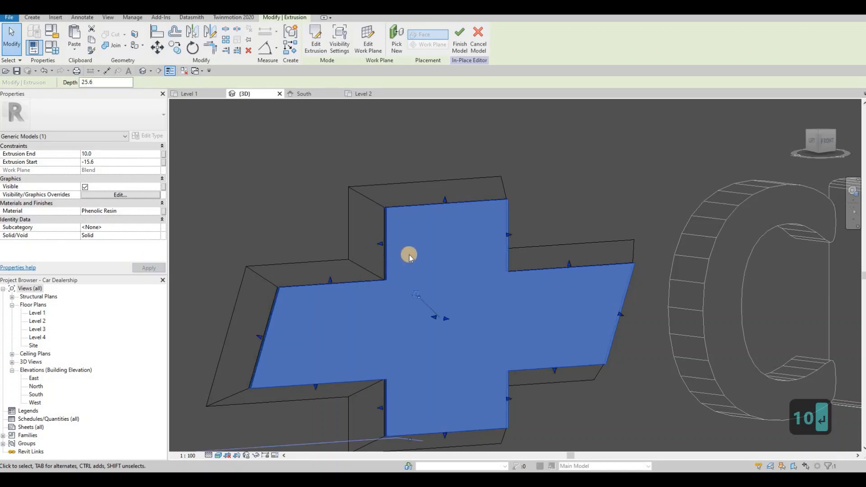
pyautogui.press('Escape')
pyautogui.press('Escape')
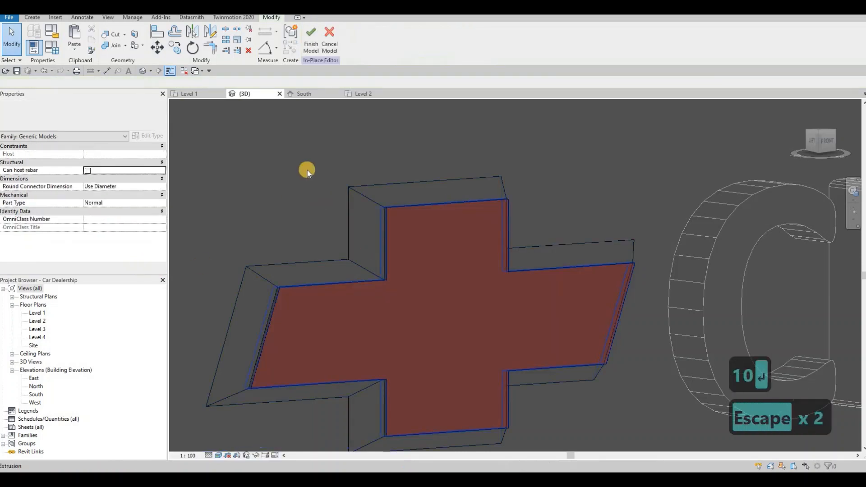
# - Start a void extrusion in the South elevation, using the bowtie's front face as the work plane
pyautogui.click(306, 94)
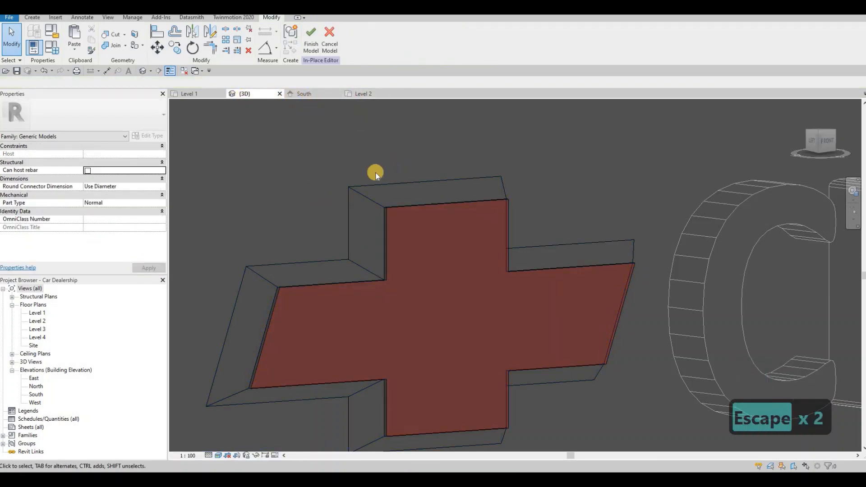
pyautogui.press('Escape')
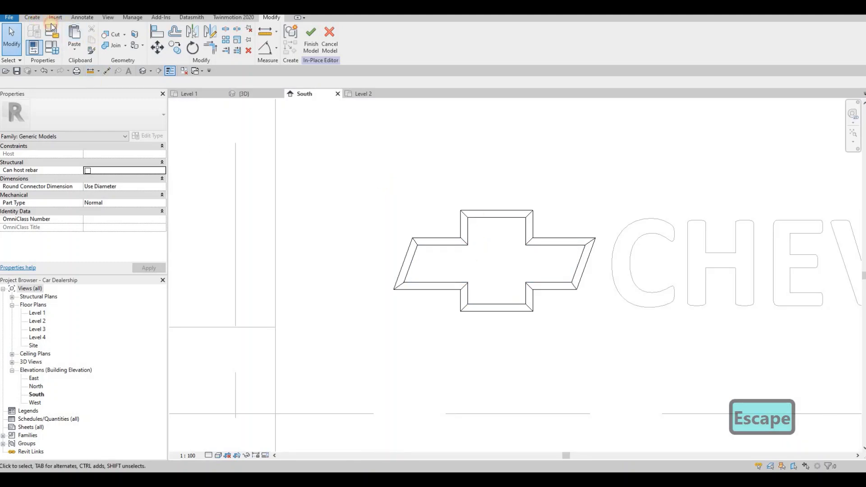
pyautogui.click(32, 17)
pyautogui.click(175, 45)
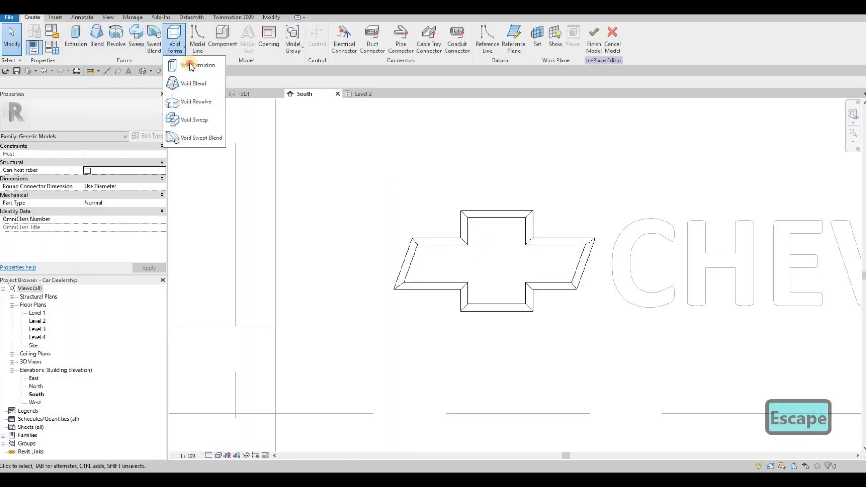
pyautogui.click(190, 66)
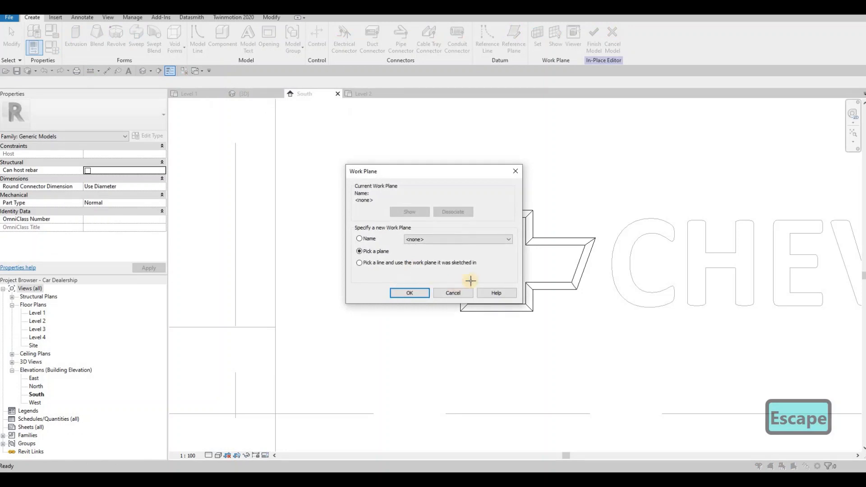
pyautogui.press('Return')
pyautogui.click(496, 270)
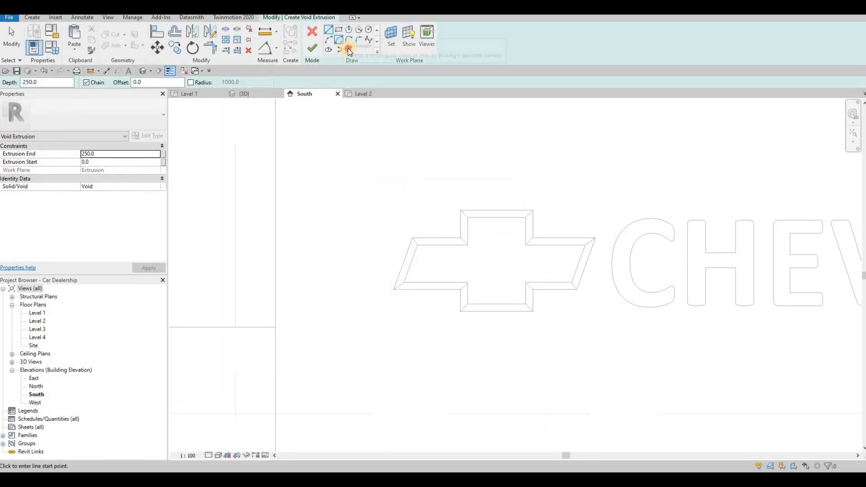
# - Sketch the void outline from the bowtie's inner edges, offset 20 inward all around, and finish the sketch
pyautogui.click(347, 47)
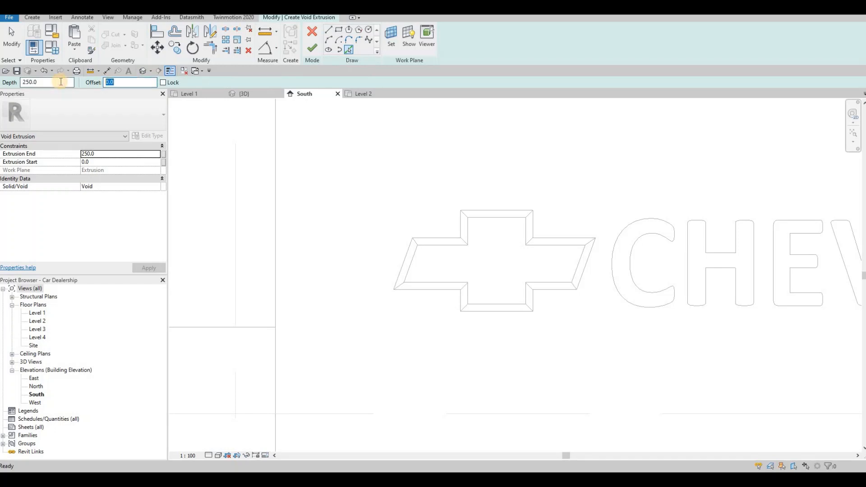
pyautogui.write('2')
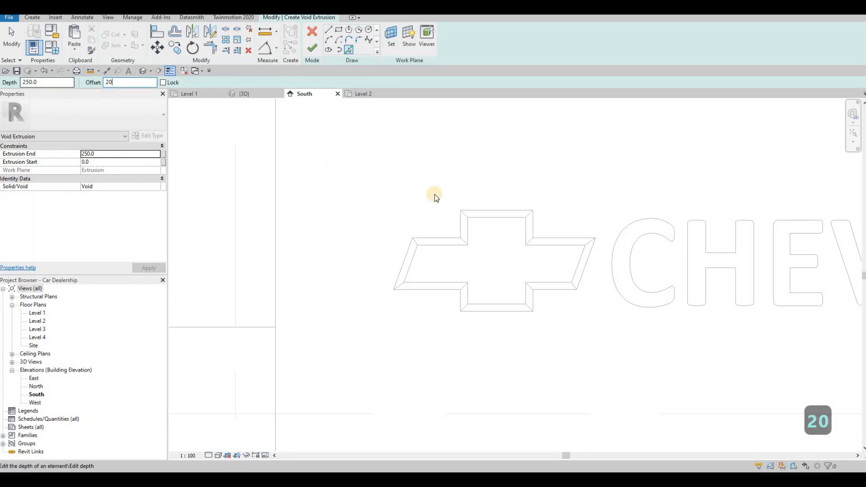
pyautogui.click(491, 219)
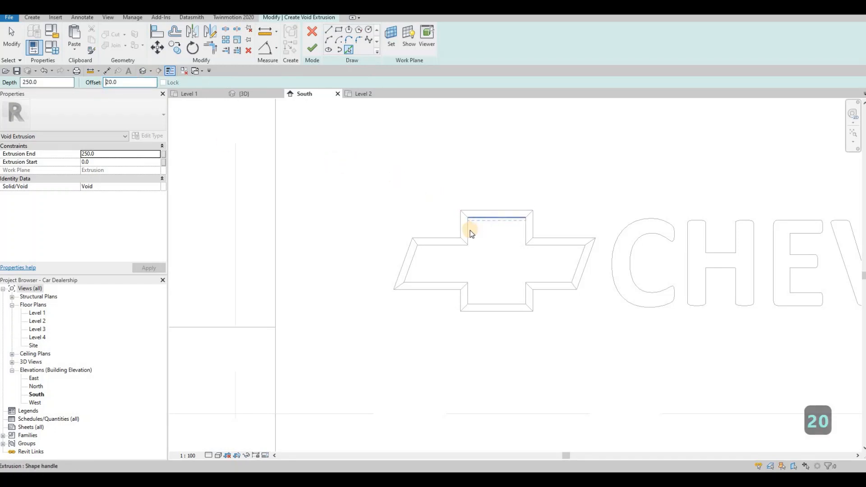
pyautogui.click(547, 247)
pyautogui.click(577, 262)
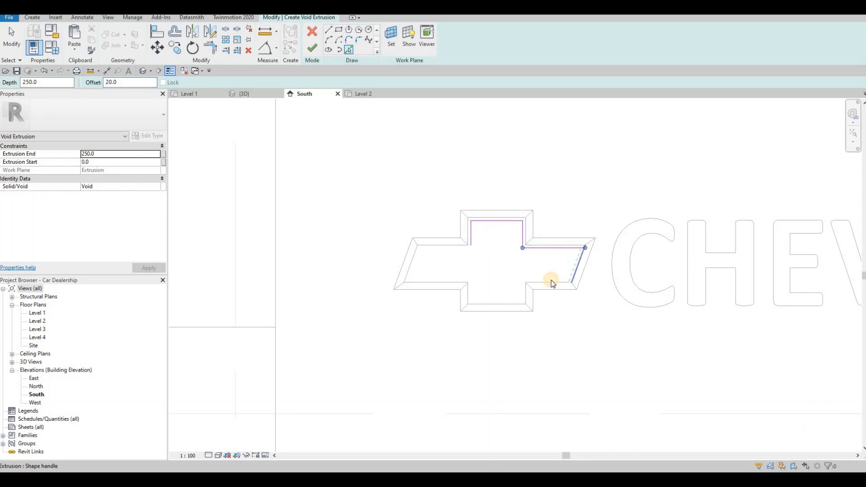
pyautogui.click(522, 294)
pyautogui.click(515, 297)
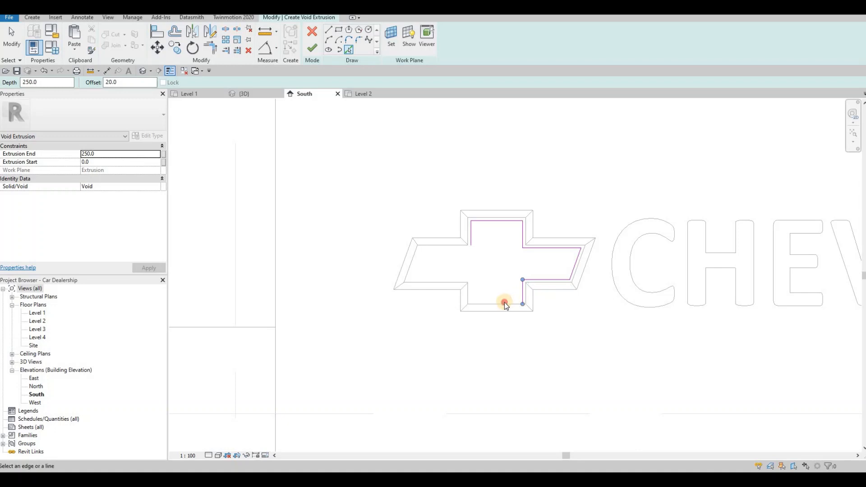
pyautogui.click(470, 295)
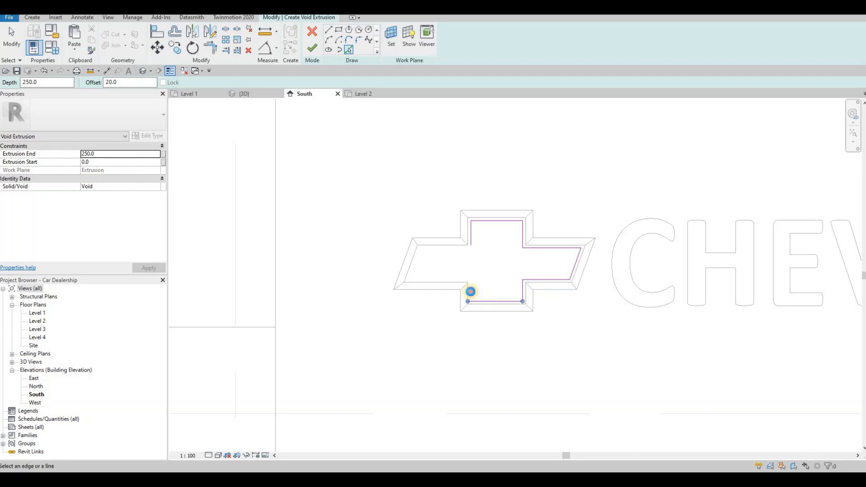
pyautogui.click(440, 281)
pyautogui.click(440, 249)
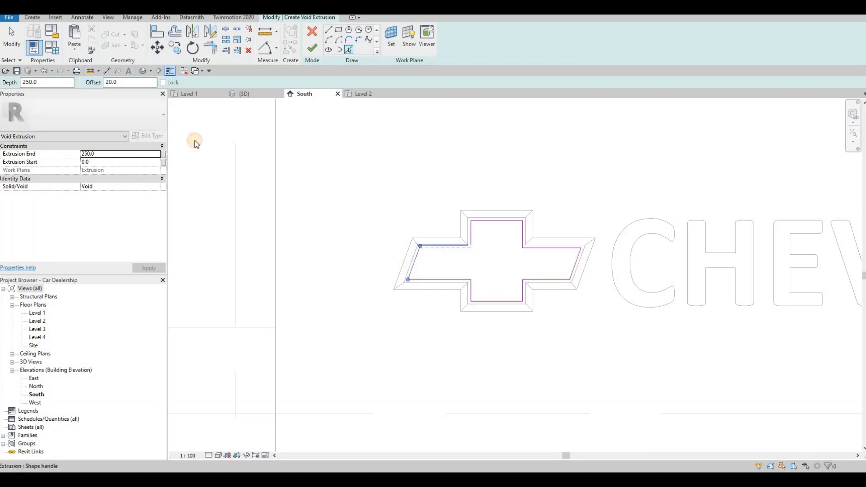
pyautogui.click(311, 47)
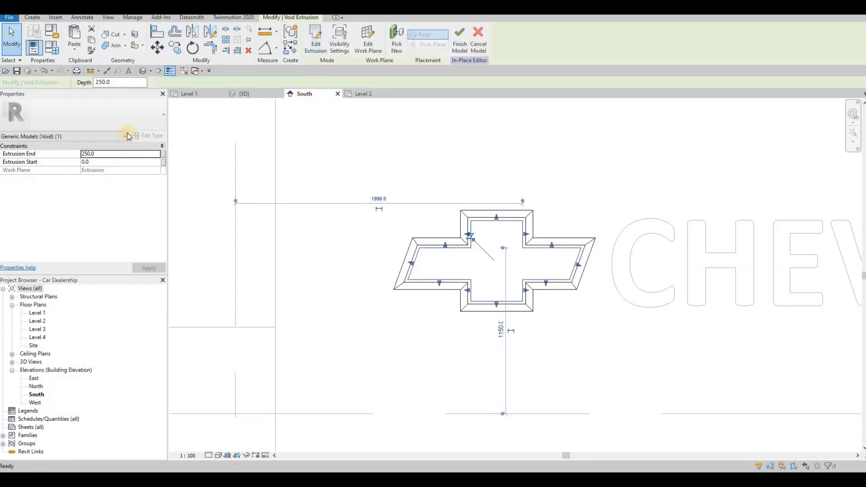
# - Set the void extrusion's Extrusion Start to -5 and Extrusion End to 20, and check the recess in 3D
pyautogui.click(102, 161)
pyautogui.write('-5')
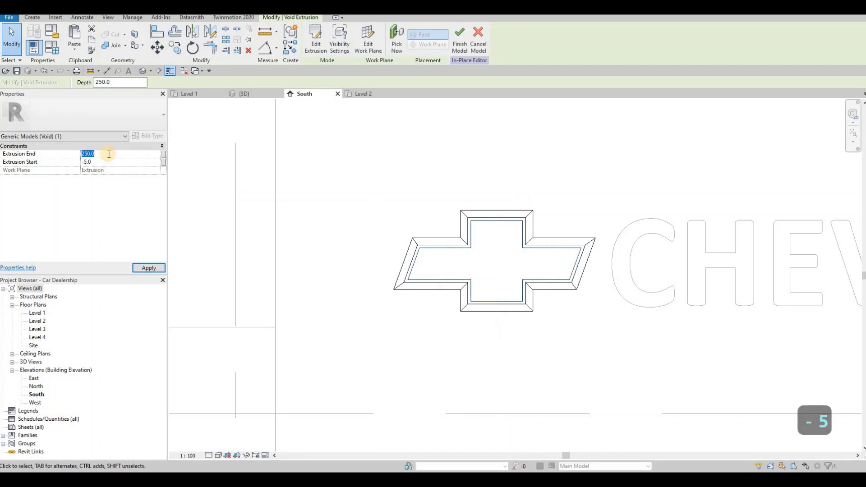
pyautogui.write('20')
pyautogui.click(149, 268)
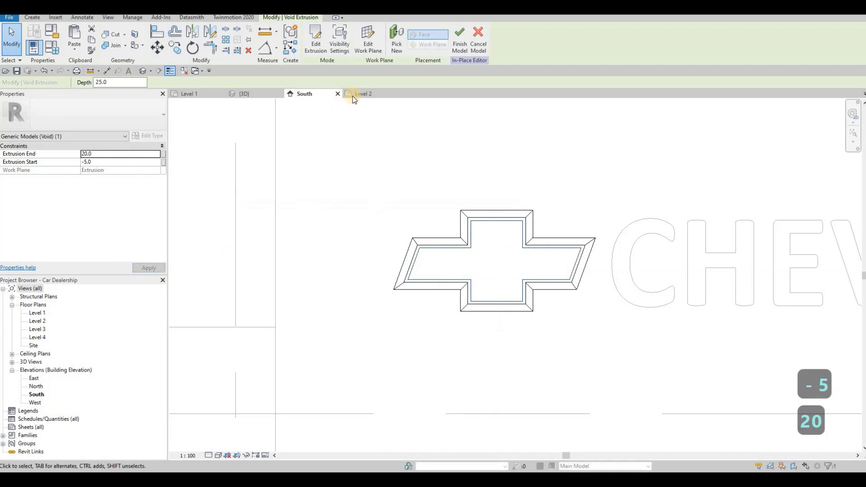
pyautogui.click(255, 94)
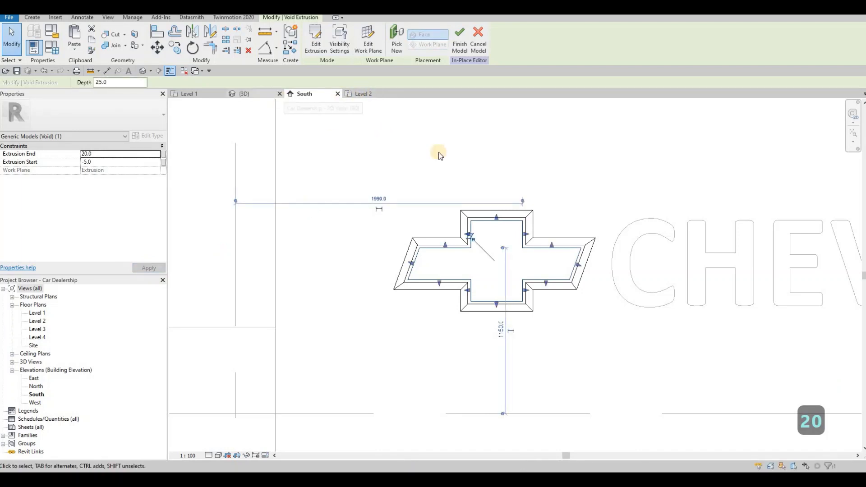
pyautogui.keyDown('shift'); pyautogui.moveTo(471, 248); pyautogui.dragTo(496, 254, button='middle'); pyautogui.keyUp('shift')
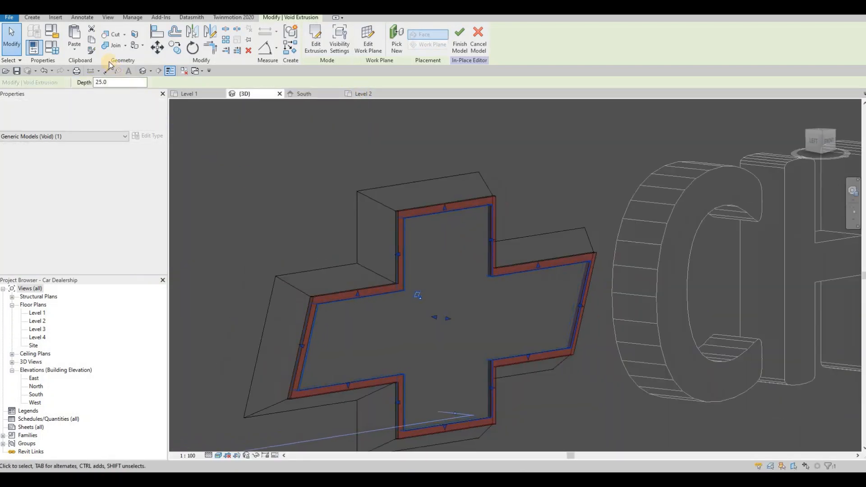
# - Inspect the recess's rim up close and set the void extrusion's Extrusion Start to -3
pyautogui.press('Escape')
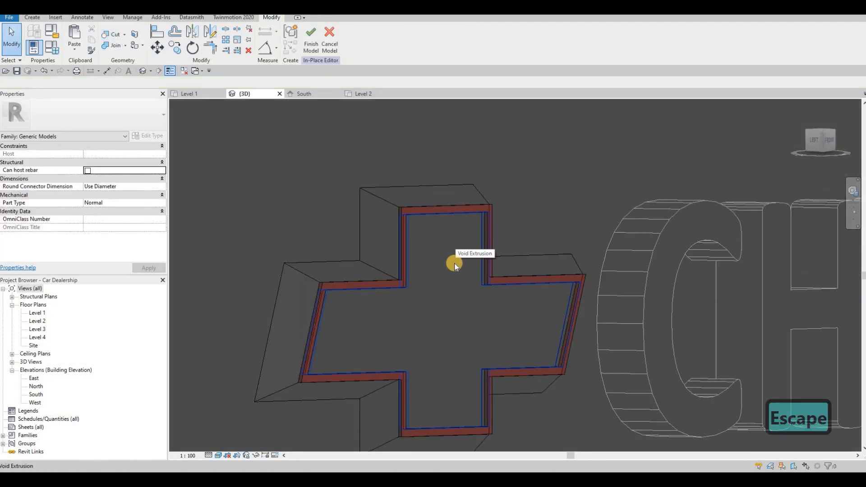
pyautogui.keyDown('shift'); pyautogui.moveTo(445, 270); pyautogui.dragTo(454, 273, button='middle'); pyautogui.keyUp('shift')
pyautogui.press('Escape')
pyautogui.click(469, 246)
pyautogui.press('Escape')
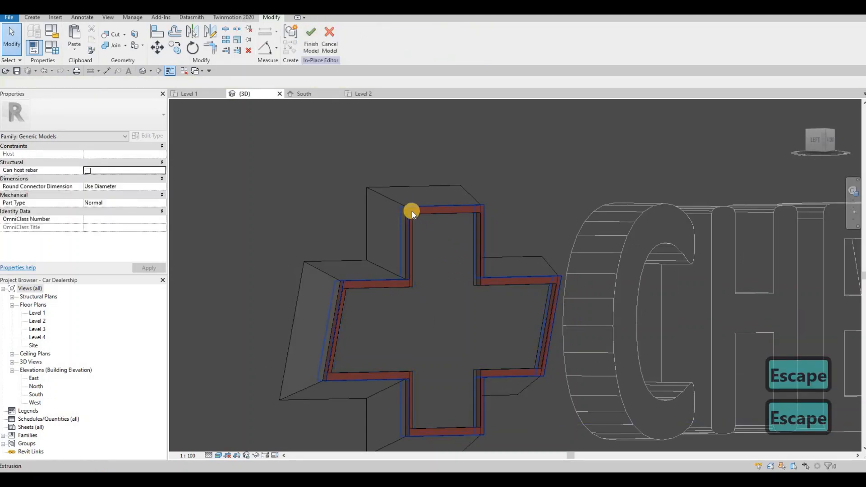
pyautogui.scroll(3, 415, 211)
pyautogui.scroll(-1, 421, 216)
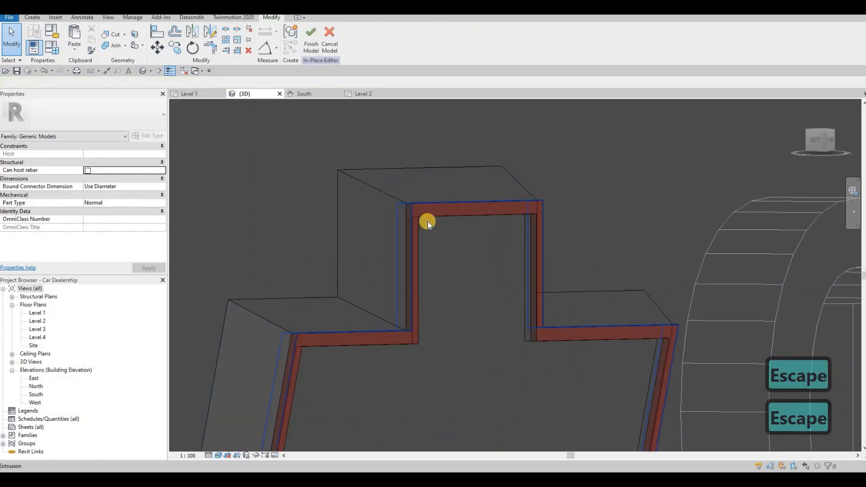
pyautogui.click(97, 163)
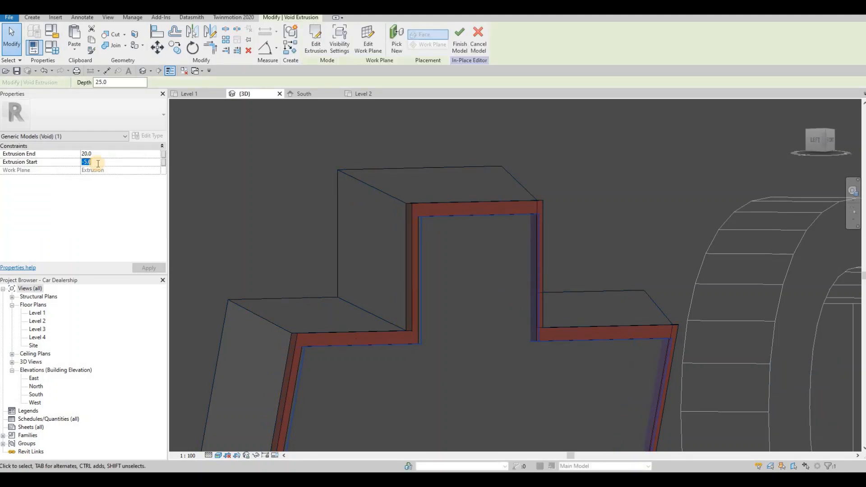
pyautogui.write('-3')
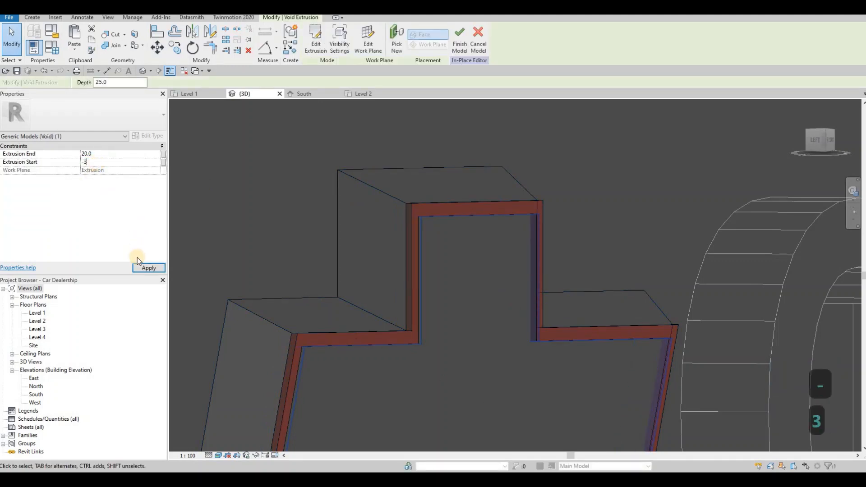
pyautogui.click(148, 267)
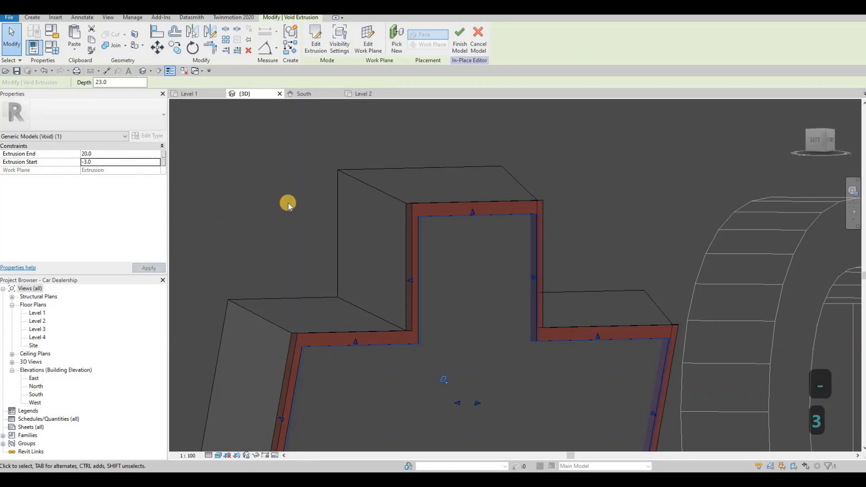
# - Examine the recessed bowtie from the side and the front to check the void's depth against the resin extrusion
pyautogui.scroll(-3, 344, 269)
pyautogui.keyDown('shift'); pyautogui.moveTo(369, 294); pyautogui.dragTo(385, 261, button='middle'); pyautogui.keyUp('shift')
pyautogui.press('Escape')
pyautogui.press('Escape')
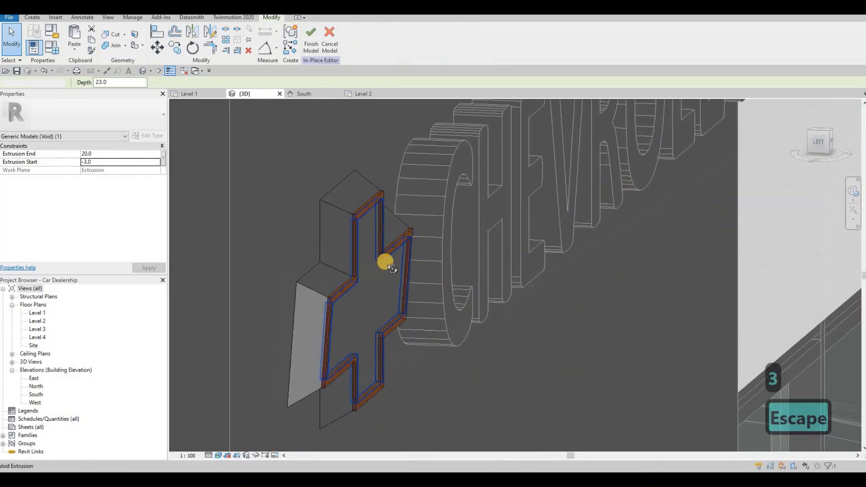
pyautogui.scroll(2, 359, 209)
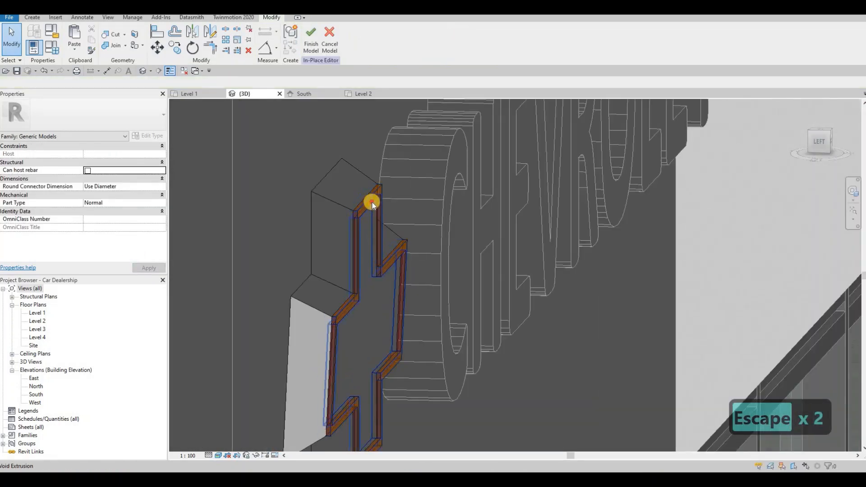
pyautogui.click(373, 194)
pyautogui.press('Escape')
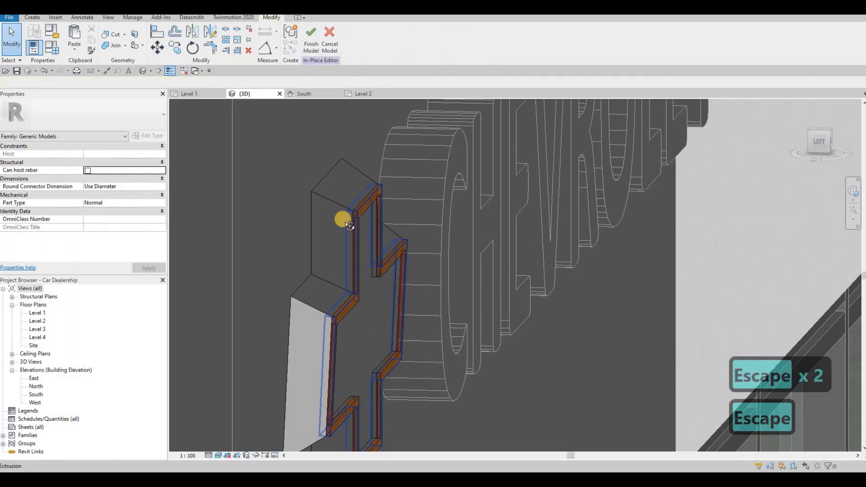
pyautogui.click(342, 218)
pyautogui.keyDown('shift'); pyautogui.moveTo(279, 220); pyautogui.dragTo(394, 166, button='middle'); pyautogui.keyUp('shift')
pyautogui.press('Escape')
pyautogui.press('Escape')
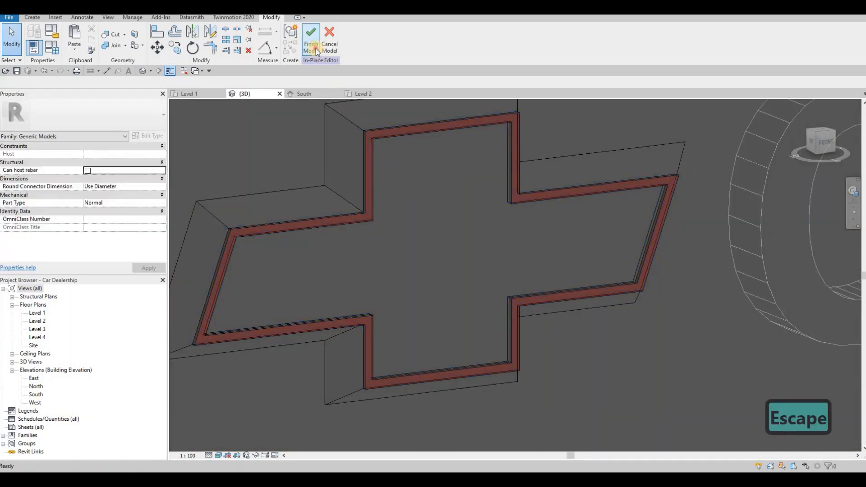
# - Finish the bowtie model, reopen it for in-place editing and paint the face inside its recess with Phenolic Resin
pyautogui.click(312, 47)
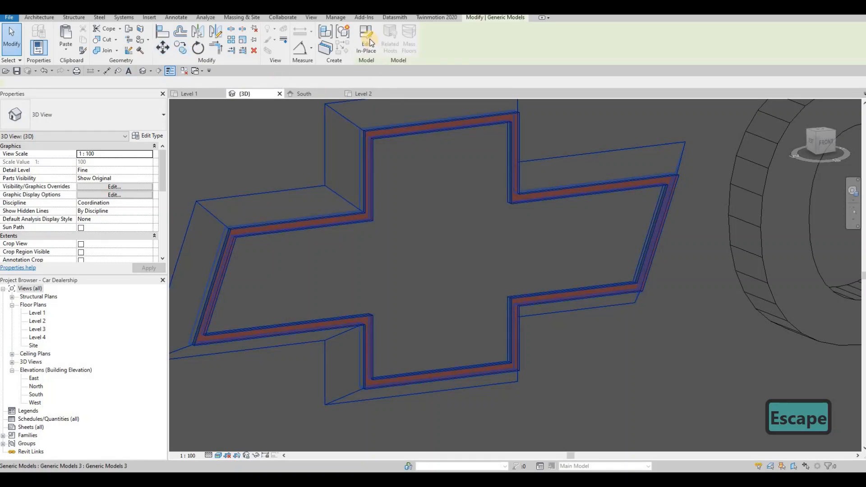
pyautogui.click(366, 40)
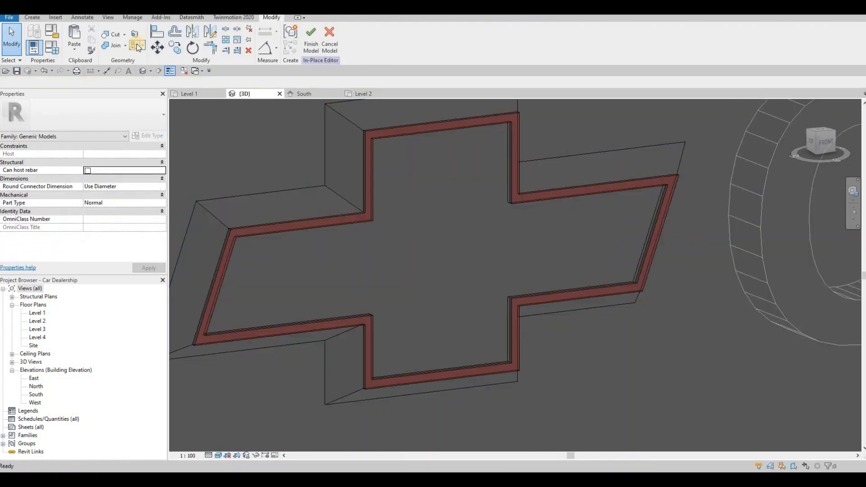
pyautogui.click(137, 45)
pyautogui.scroll(-1, 244, 365)
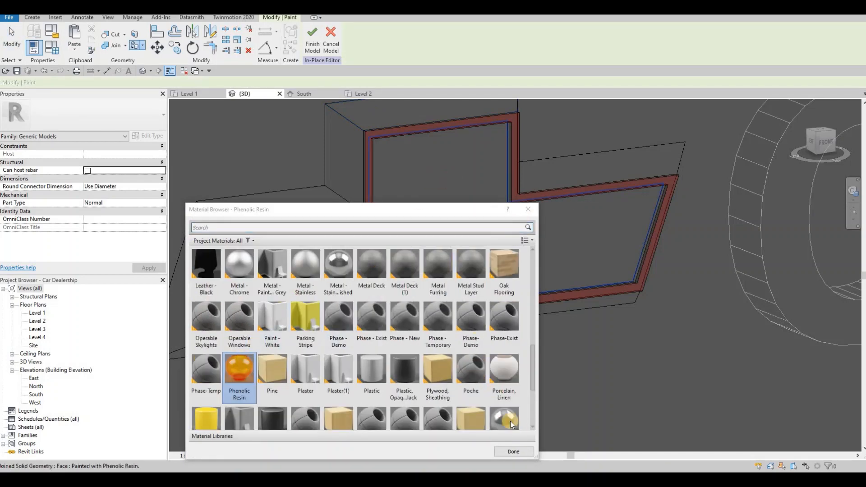
pyautogui.click(520, 453)
pyautogui.moveTo(447, 308)
pyautogui.keyDown('shift'); pyautogui.mouseDown(button='middle')
pyautogui.moveTo(370, 284)
pyautogui.moveTo(393, 271)
pyautogui.mouseUp(button='middle'); pyautogui.keyUp('shift')
pyautogui.press('Escape')
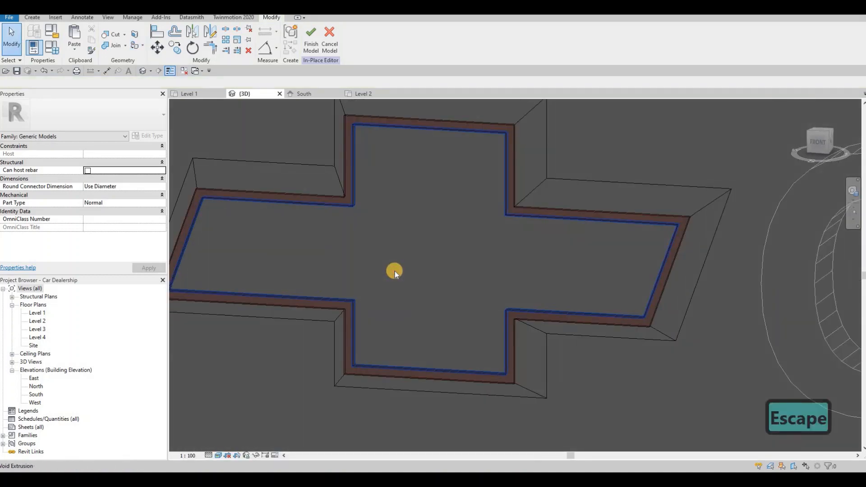
# - Apply Phenolic Resin paint to the bowtie's recessed front face once more and finish the in-place model
pyautogui.click(394, 272)
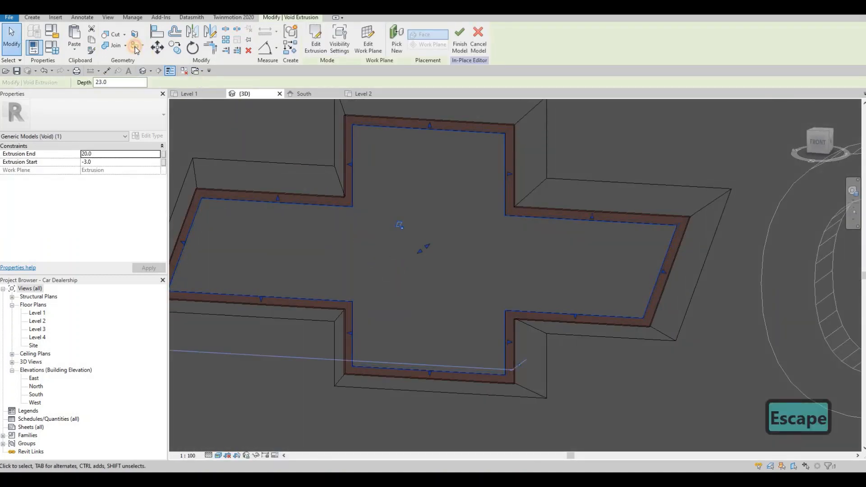
pyautogui.press('p')
pyautogui.press('t')
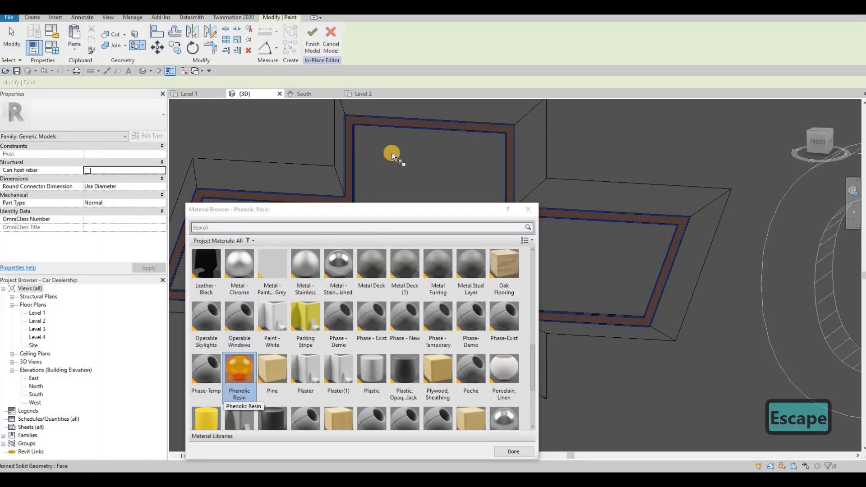
pyautogui.click(392, 154)
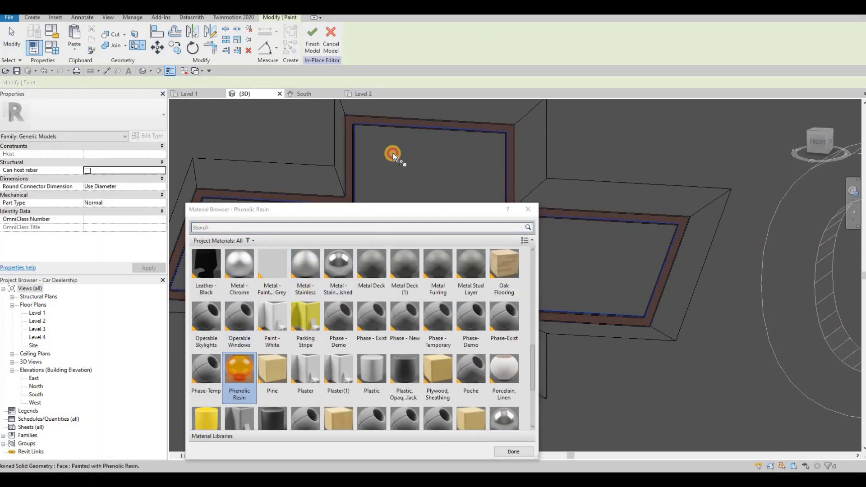
pyautogui.click(315, 46)
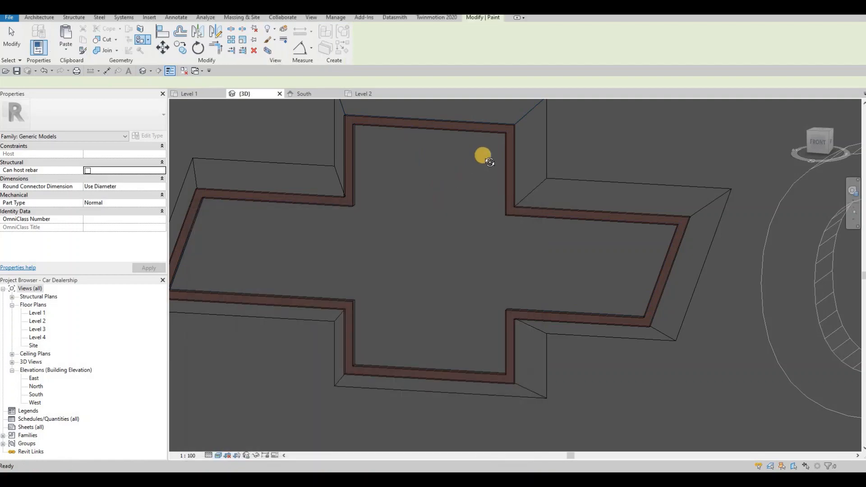
# - Leave the Paint command and examine the bowtie's rim and recess up close from the front and the side
pyautogui.press('Escape')
pyautogui.keyDown('shift'); pyautogui.moveTo(478, 169); pyautogui.dragTo(420, 231, button='middle'); pyautogui.keyUp('shift')
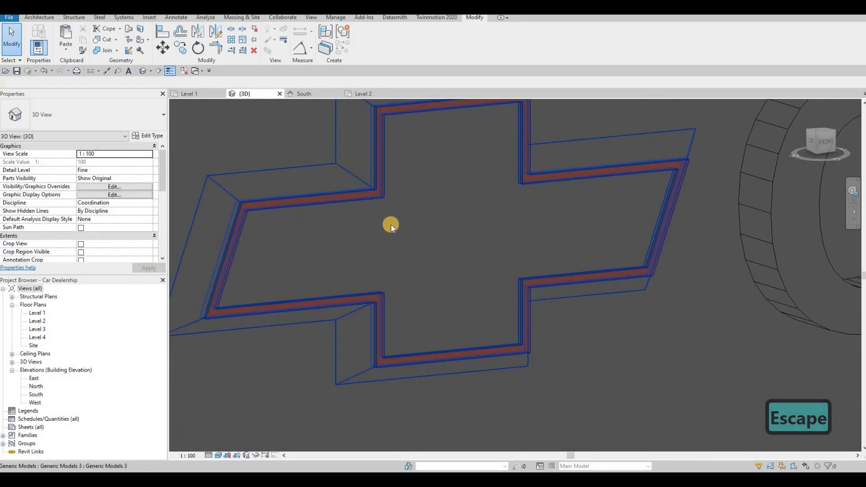
pyautogui.keyDown('shift'); pyautogui.moveTo(363, 226); pyautogui.dragTo(310, 249, button='middle'); pyautogui.keyUp('shift')
pyautogui.press('Escape')
pyautogui.press('Escape')
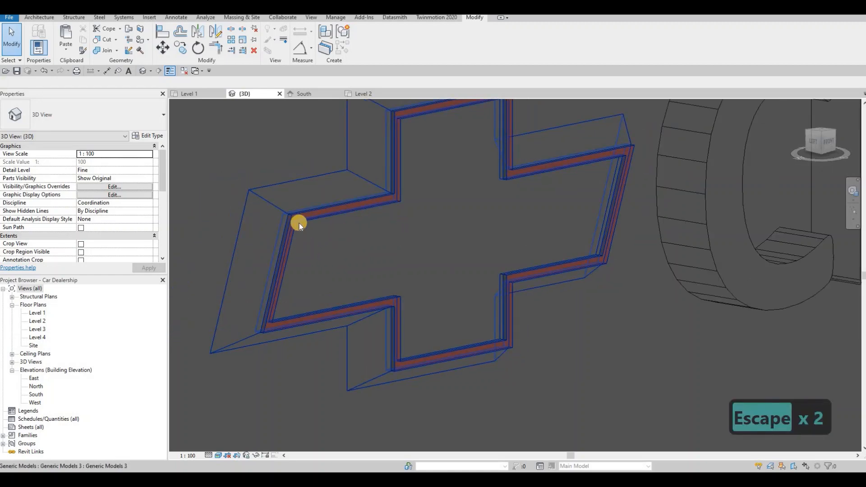
pyautogui.scroll(5, 299, 223)
pyautogui.click(383, 223)
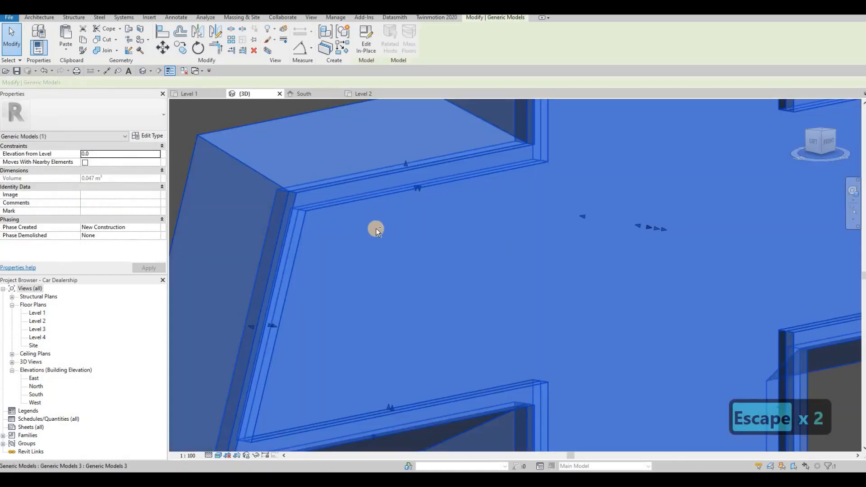
pyautogui.press('Escape')
pyautogui.scroll(-1, 321, 207)
pyautogui.click(337, 216)
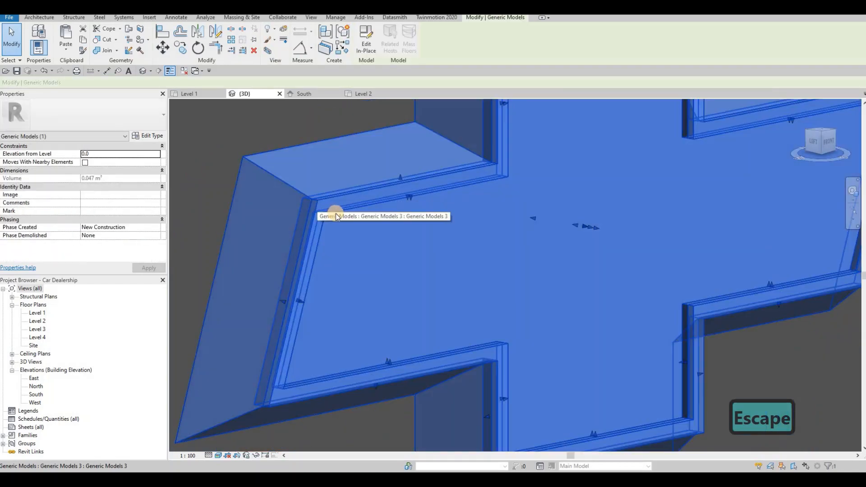
pyautogui.press('Escape')
pyautogui.scroll(-3, 361, 217)
pyautogui.scroll(-3, 447, 235)
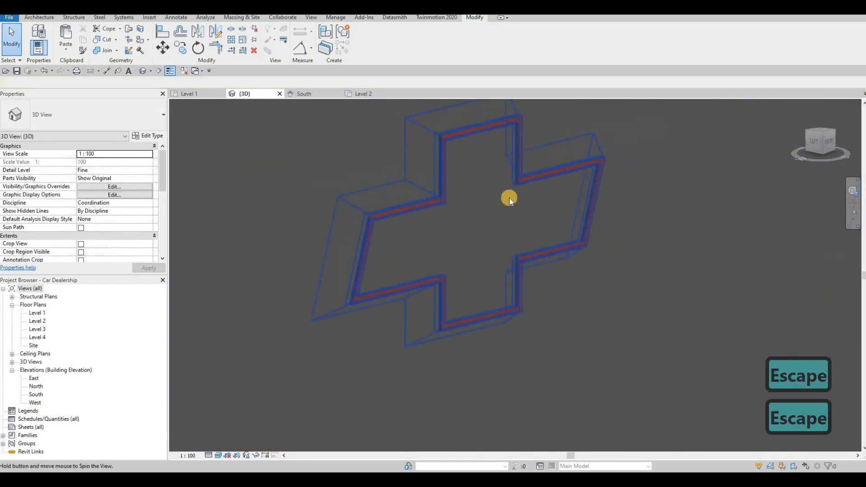
pyautogui.moveTo(510, 198)
pyautogui.keyDown('shift'); pyautogui.mouseDown(button='middle')
pyautogui.moveTo(510, 188)
pyautogui.moveTo(385, 99)
pyautogui.mouseUp(button='middle'); pyautogui.keyUp('shift')
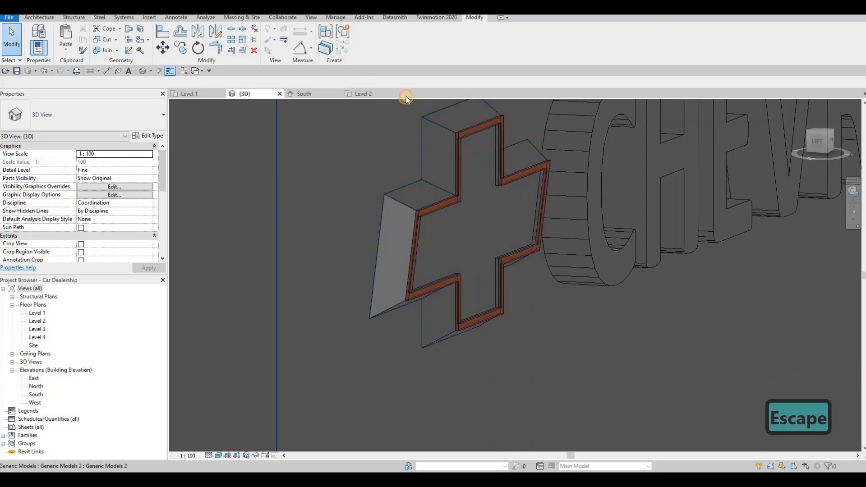
# - Reopen the bowtie for in-place editing and reshape its void extrusion to start at -11.7 and end at 4.4
pyautogui.click(482, 149)
pyautogui.doubleClick(495, 171)
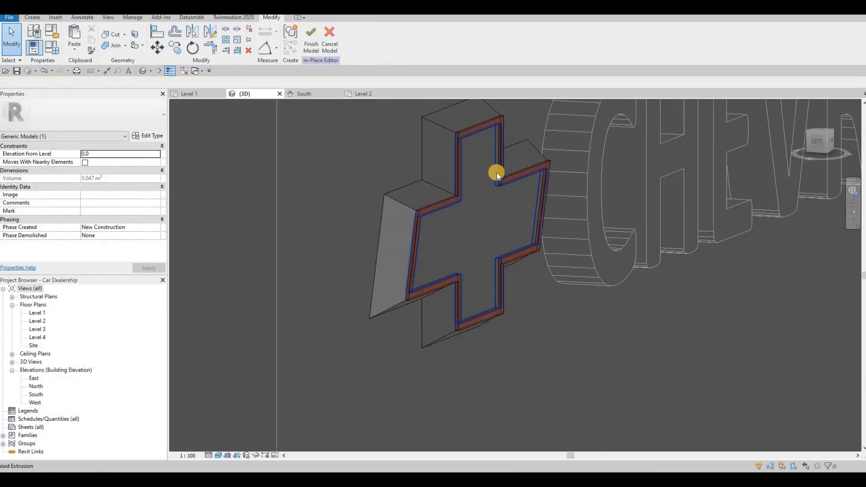
pyautogui.click(466, 243)
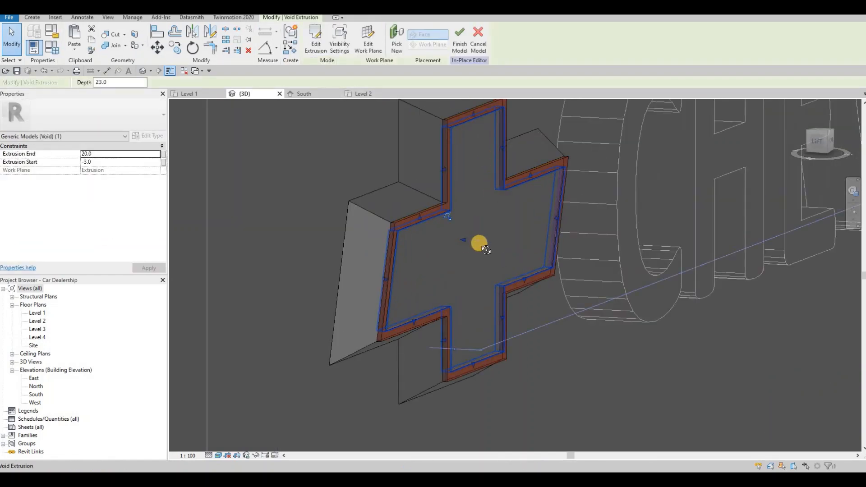
pyautogui.scroll(5, 467, 240)
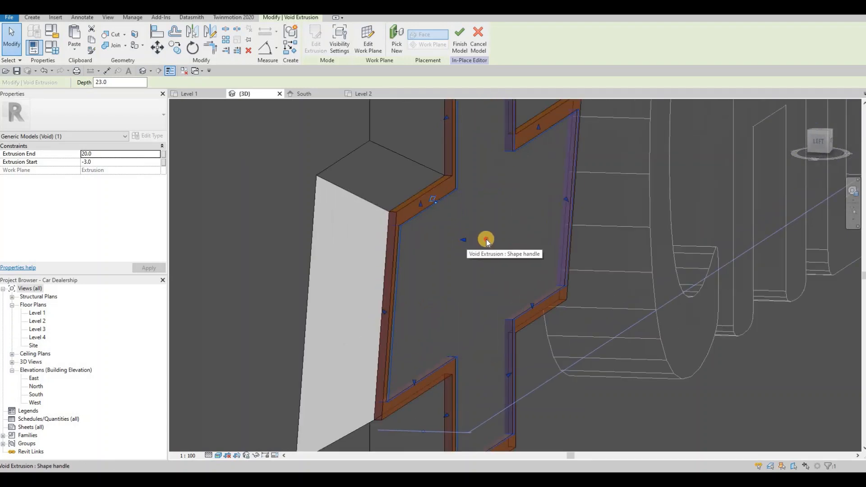
pyautogui.moveTo(491, 239)
pyautogui.mouseDown()
pyautogui.moveTo(464, 244)
pyautogui.moveTo(477, 240)
pyautogui.mouseUp()
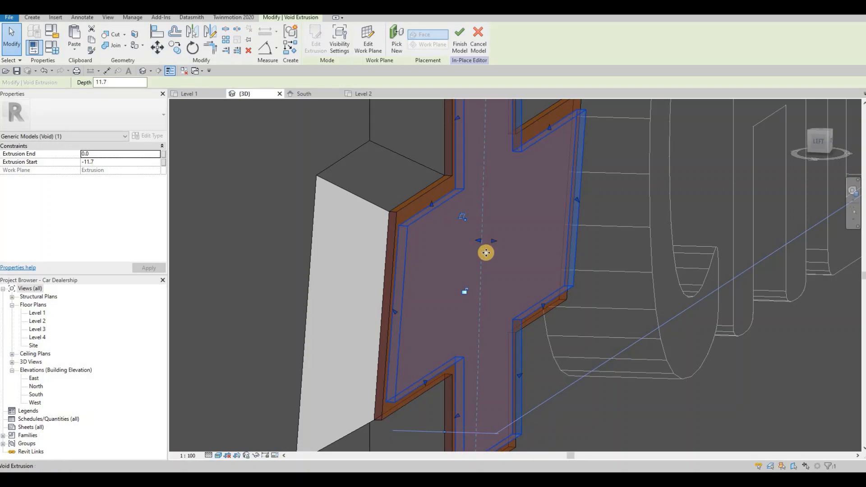
pyautogui.keyDown('shift'); pyautogui.moveTo(506, 234); pyautogui.dragTo(477, 240, button='middle'); pyautogui.keyUp('shift')
pyautogui.scroll(1, 477, 240)
pyautogui.moveTo(477, 240); pyautogui.dragTo(475, 241)
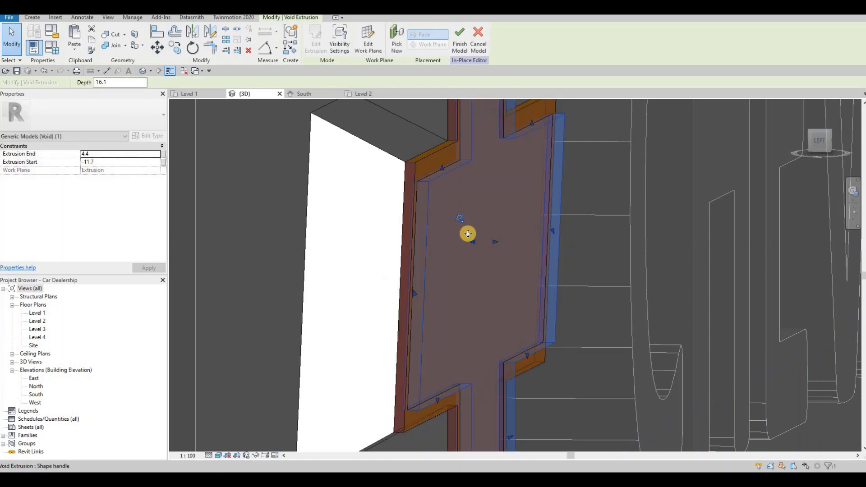
pyautogui.press('Escape')
# - Check the reshaped void against the bowtie's front face from several angles and finish the in-place model
pyautogui.keyDown('shift'); pyautogui.moveTo(442, 223); pyautogui.dragTo(461, 251, button='middle'); pyautogui.keyUp('shift')
pyautogui.scroll(-3, 395, 254)
pyautogui.click(438, 256)
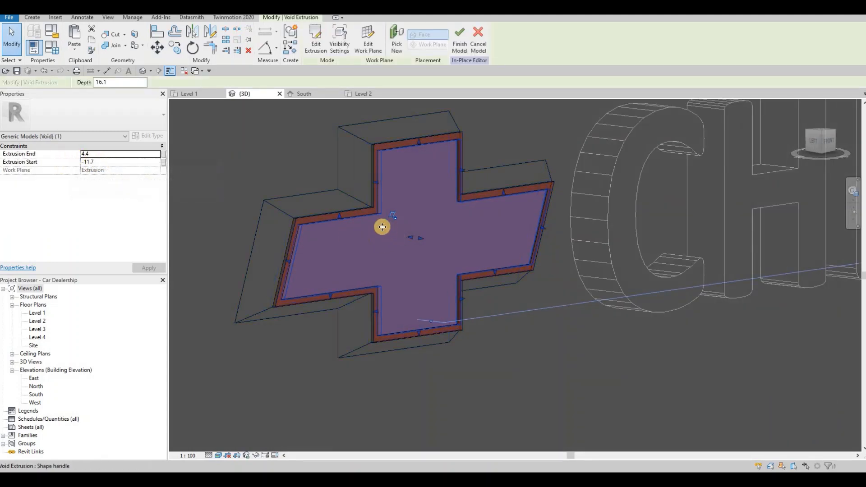
pyautogui.keyDown('shift'); pyautogui.moveTo(382, 226); pyautogui.dragTo(439, 262, button='middle'); pyautogui.keyUp('shift')
pyautogui.press('Escape')
pyautogui.press('Escape')
pyautogui.scroll(2, 385, 239)
pyautogui.keyDown('shift'); pyautogui.moveTo(339, 243); pyautogui.dragTo(331, 214, button='middle'); pyautogui.keyUp('shift')
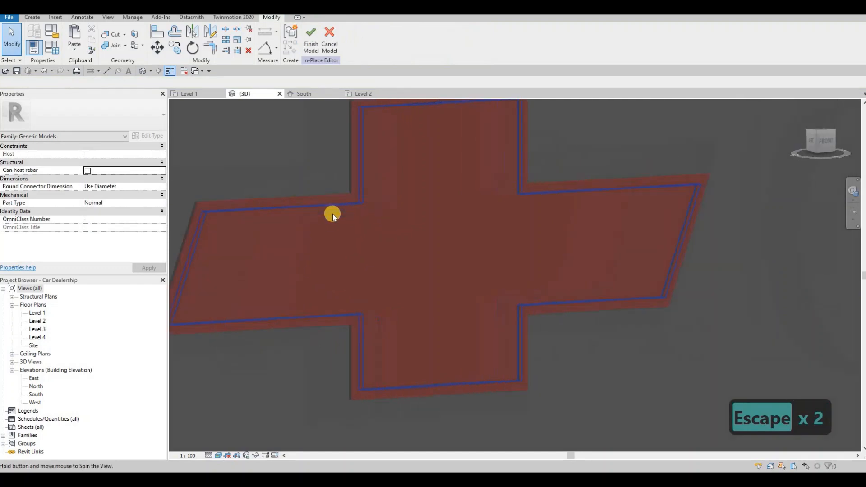
pyautogui.scroll(-4, 295, 248)
pyautogui.moveTo(338, 258)
pyautogui.keyDown('shift'); pyautogui.mouseDown(button='middle')
pyautogui.moveTo(359, 257)
pyautogui.moveTo(345, 260)
pyautogui.mouseUp(button='middle'); pyautogui.keyUp('shift')
pyautogui.press('Escape')
pyautogui.scroll(4, 479, 199)
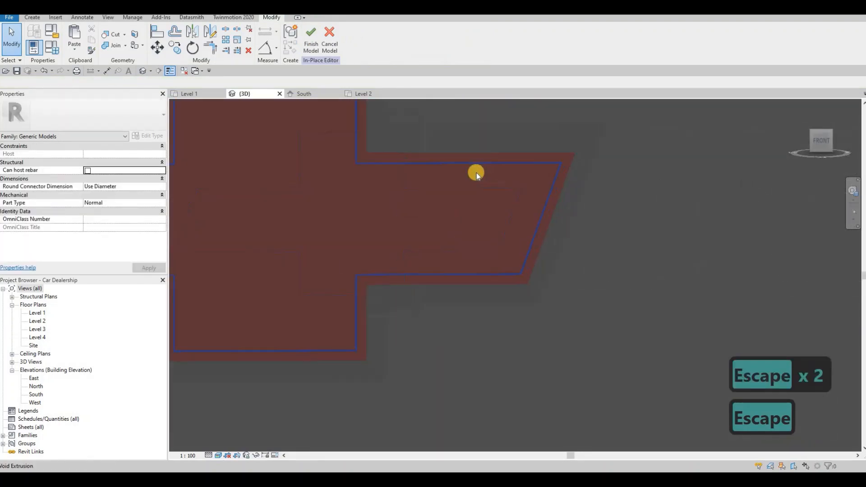
pyautogui.keyDown('shift'); pyautogui.moveTo(476, 172); pyautogui.dragTo(425, 206, button='middle'); pyautogui.keyUp('shift')
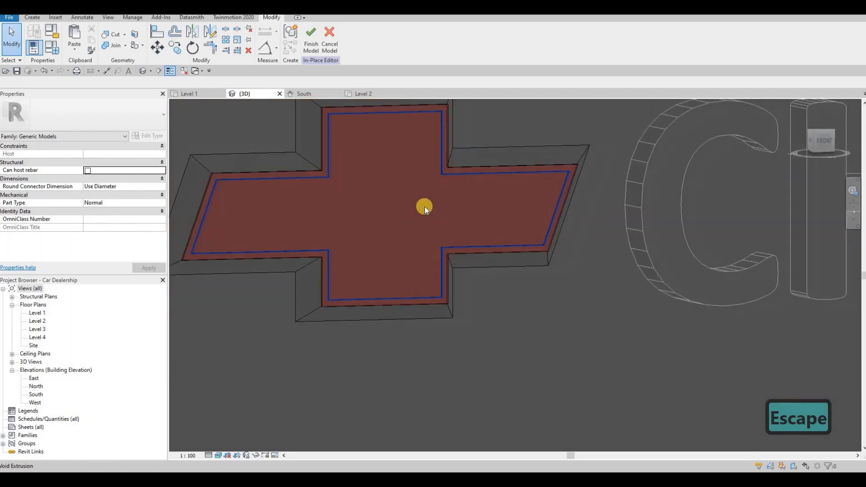
pyautogui.scroll(-4, 426, 207)
pyautogui.click(315, 45)
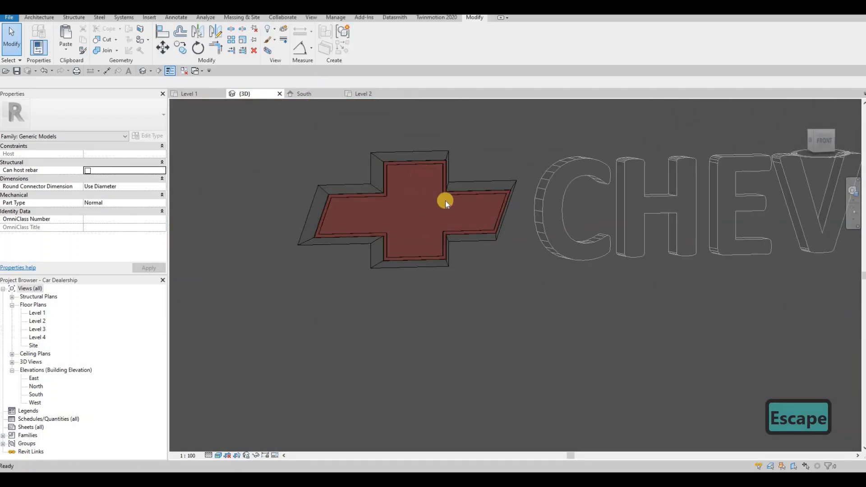
# - Copy the bowtie logo to a spot just below the original on the entrance wall
pyautogui.scroll(-6, 412, 211)
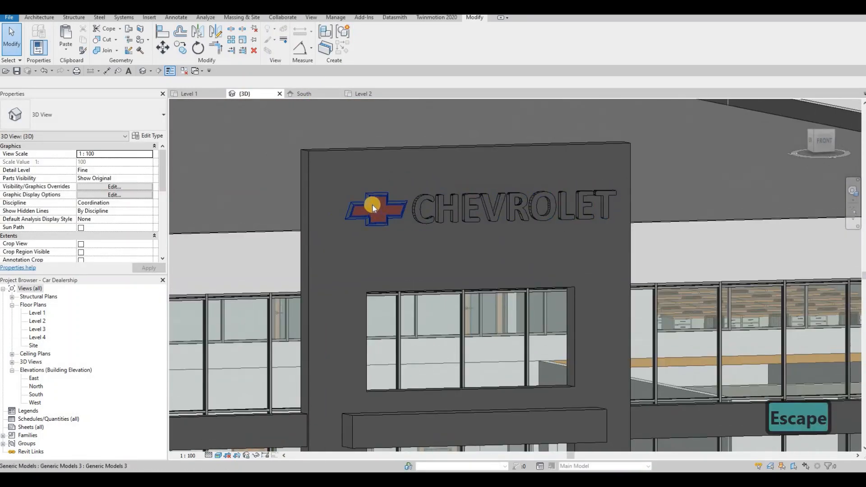
pyautogui.click(372, 206)
pyautogui.press('c')
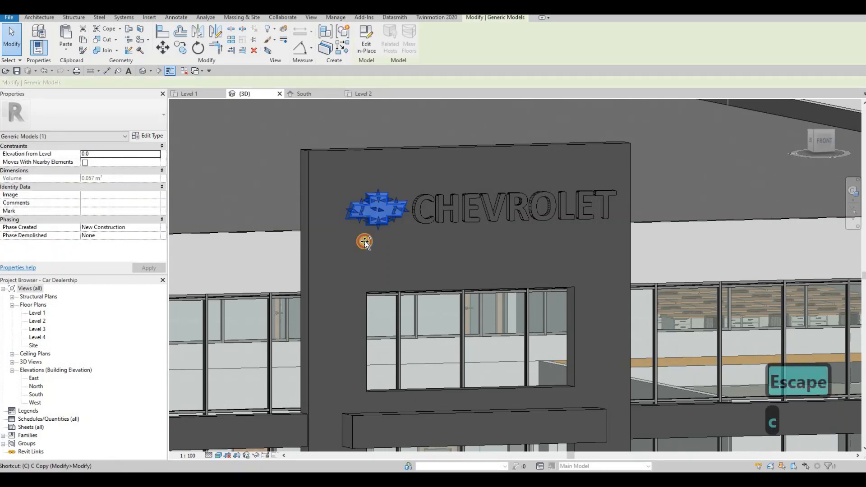
pyautogui.press('o')
pyautogui.click(364, 244)
pyautogui.click(379, 254)
pyautogui.press('Escape')
pyautogui.press('Escape')
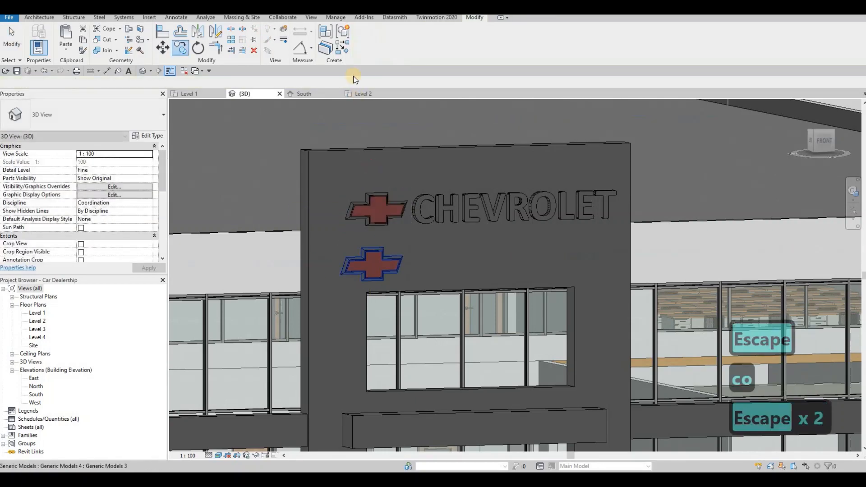
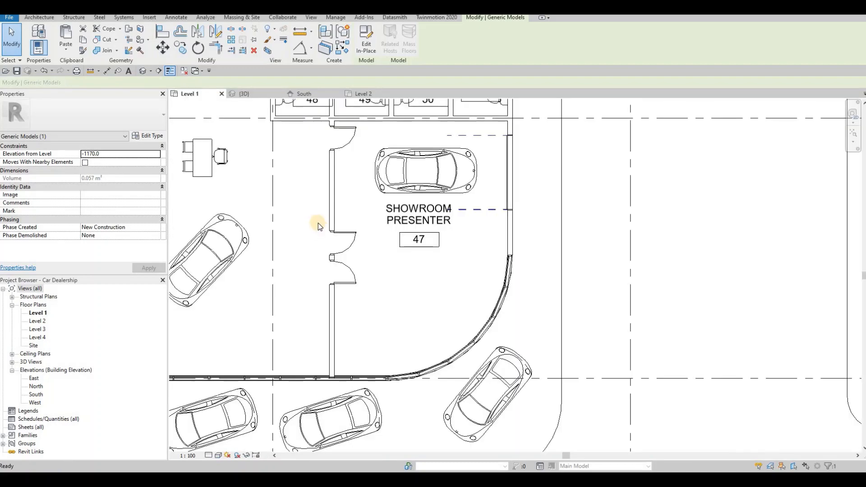
pyautogui.scroll(-5, 318, 223)
pyautogui.scroll(5, 253, 266)
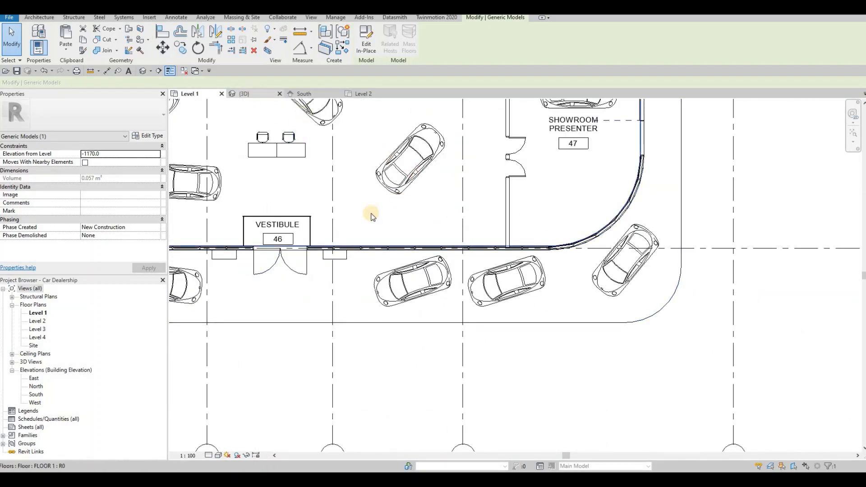
pyautogui.click(246, 94)
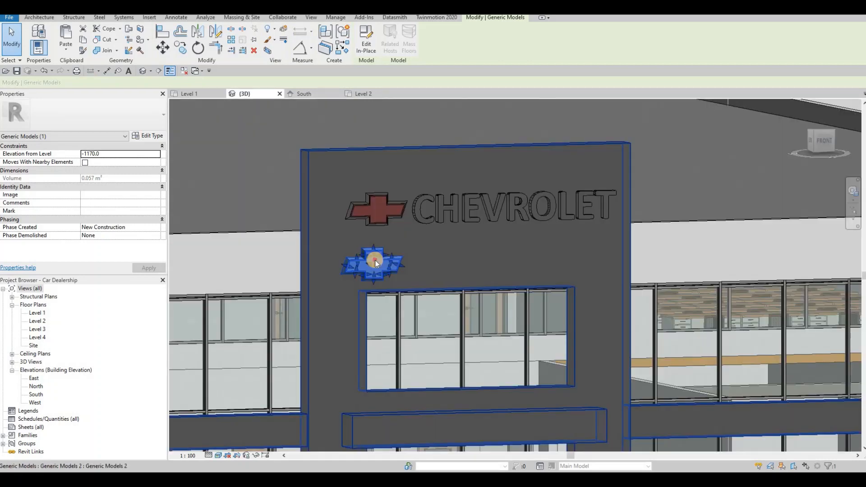
# - Move the copied bowtie across to the used car building's front wall, beside the CERTIFIED USED CAR text
pyautogui.press('Escape')
pyautogui.click(373, 258)
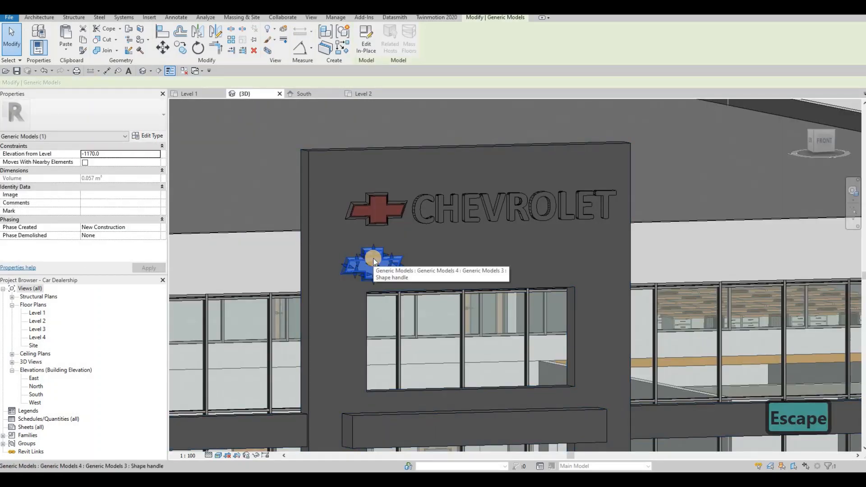
pyautogui.press('m')
pyautogui.press('v')
pyautogui.click(439, 265)
pyautogui.scroll(-4, 437, 245)
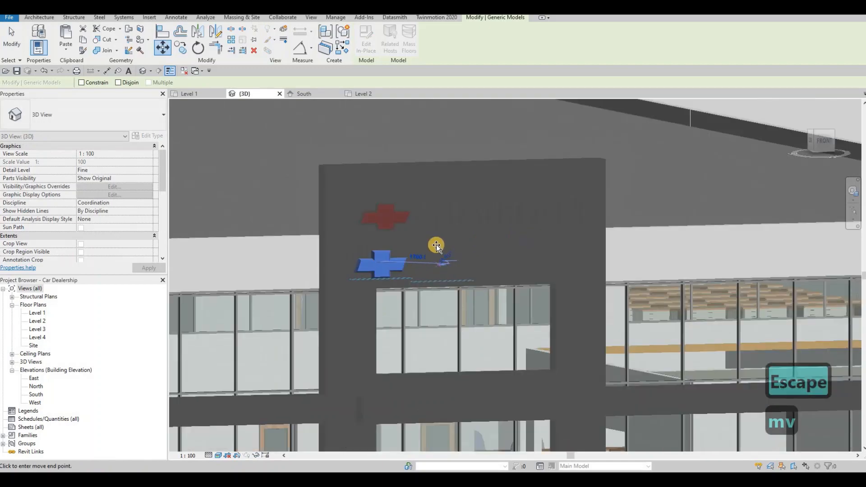
pyautogui.moveTo(804, 233); pyautogui.dragTo(595, 237, button='middle')
pyautogui.scroll(-1, 352, 244)
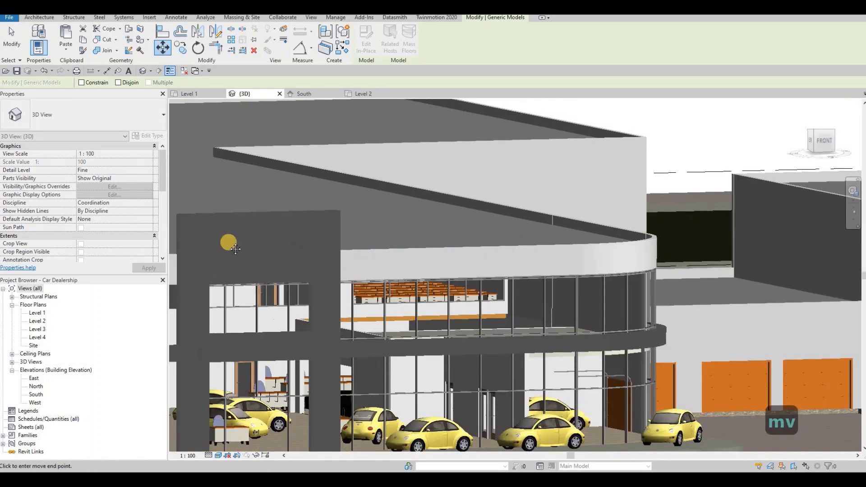
pyautogui.moveTo(740, 248); pyautogui.dragTo(586, 258, button='middle')
pyautogui.scroll(-4, 579, 258)
pyautogui.scroll(5, 381, 246)
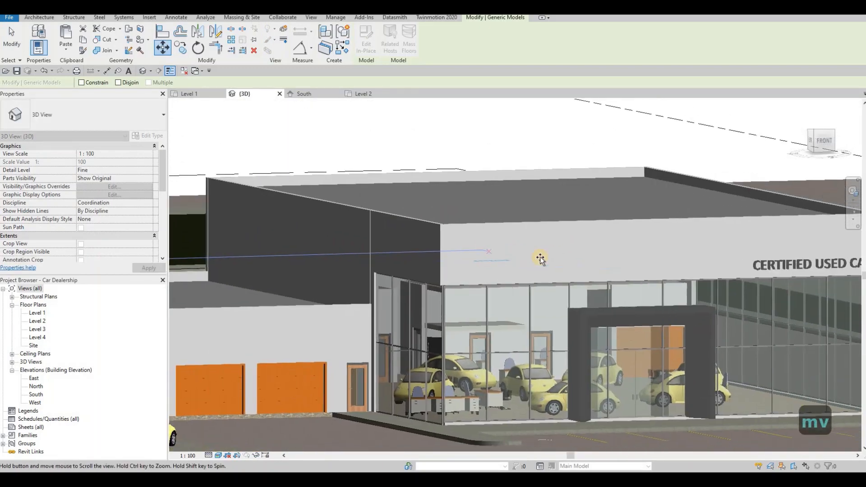
pyautogui.scroll(3, 466, 257)
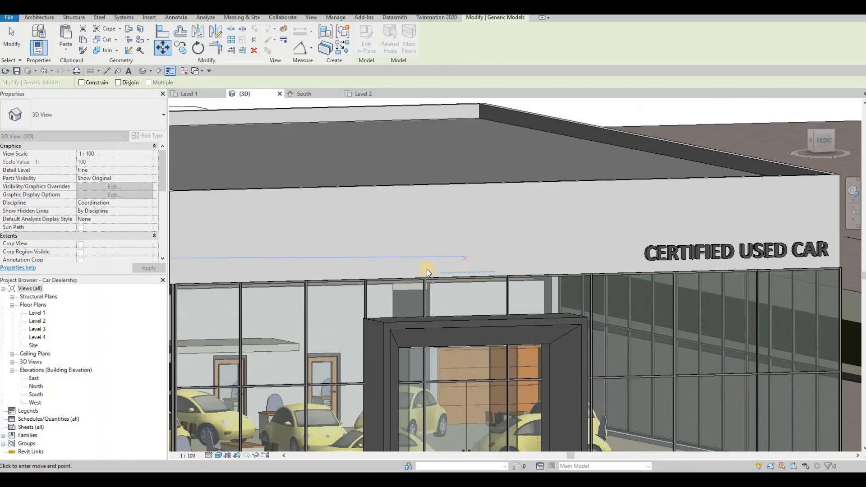
pyautogui.click(440, 273)
pyautogui.press('Escape')
pyautogui.press('Escape')
# - Try to align the copied bowtie with the used car building's front wall face and inspect its position
pyautogui.press('a')
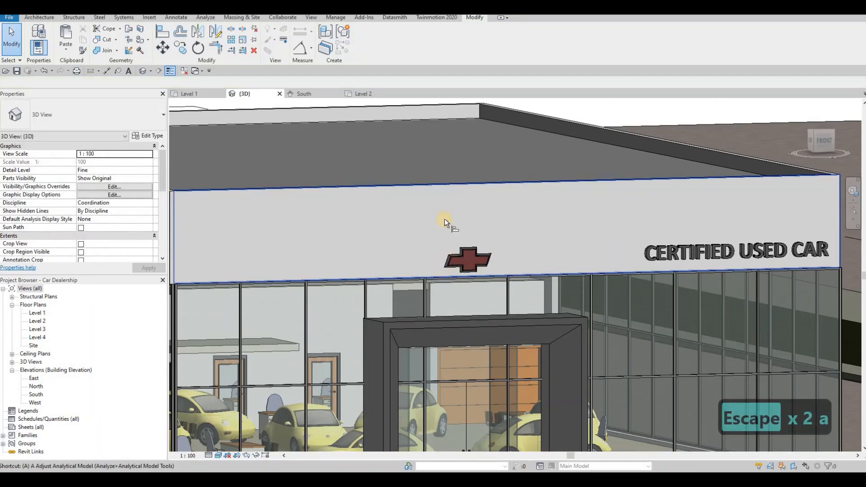
pyautogui.press('l')
pyautogui.click(445, 218)
pyautogui.keyDown('shift'); pyautogui.moveTo(549, 274); pyautogui.dragTo(827, 275, button='middle'); pyautogui.keyUp('shift')
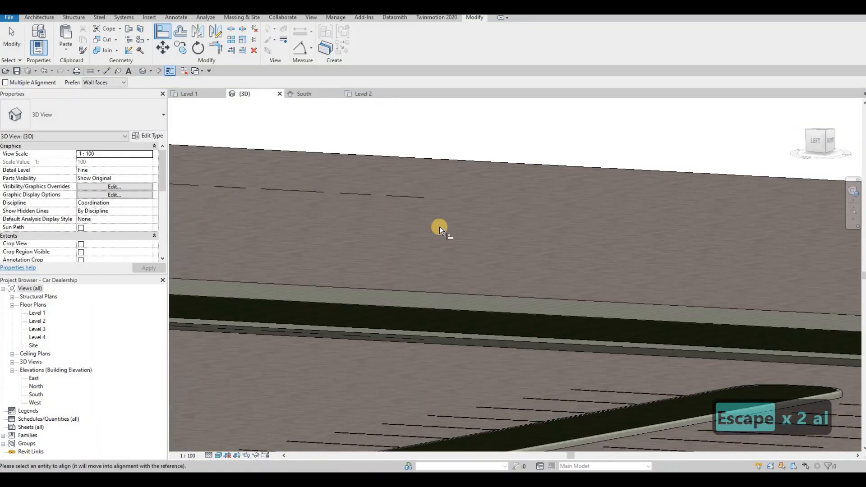
pyautogui.moveTo(440, 226); pyautogui.dragTo(812, 246, button='middle')
pyautogui.scroll(5, 394, 172)
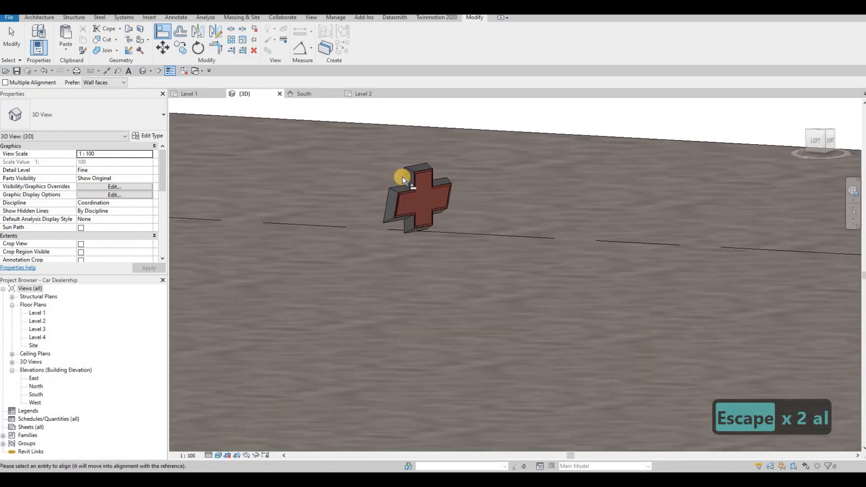
pyautogui.scroll(-9, 405, 211)
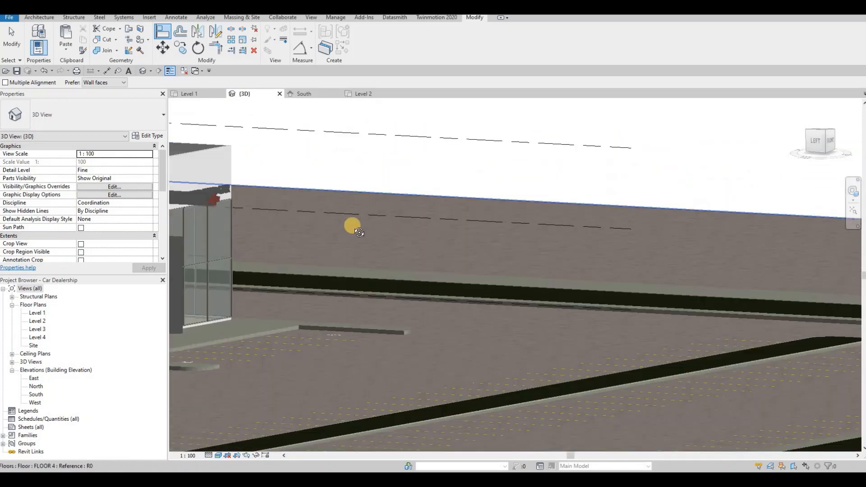
pyautogui.keyDown('shift'); pyautogui.moveTo(345, 221); pyautogui.dragTo(414, 241, button='middle'); pyautogui.keyUp('shift')
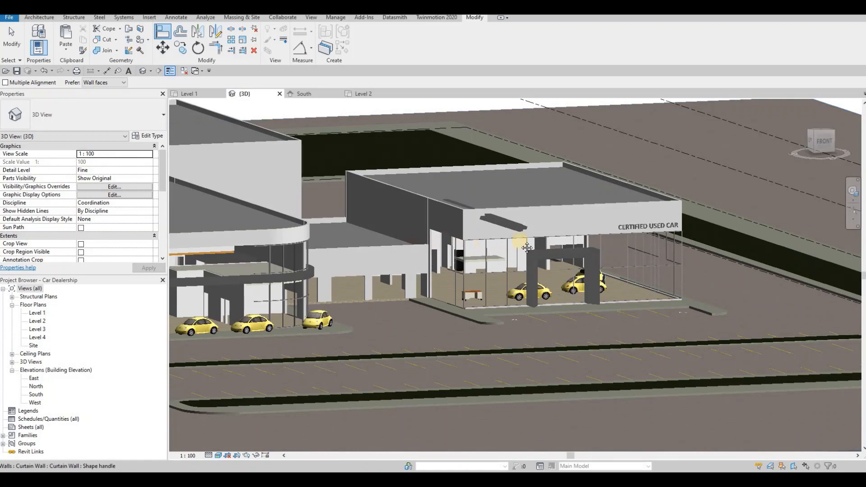
pyautogui.scroll(8, 544, 235)
pyautogui.press('Escape')
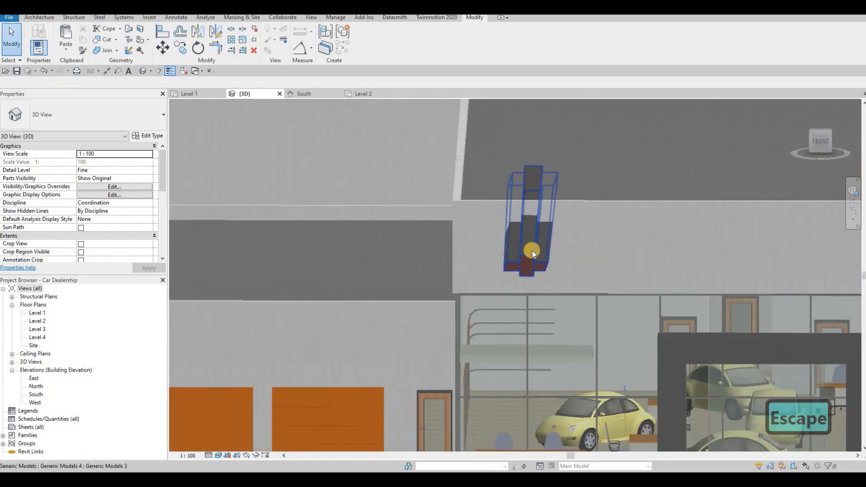
# - Try to shorten the stretched bowtie copy by pulling its rear end toward the used car building's front wall
pyautogui.scroll(-3, 540, 241)
pyautogui.click(536, 244)
pyautogui.keyDown('shift'); pyautogui.moveTo(605, 253); pyautogui.dragTo(272, 159, button='middle'); pyautogui.keyUp('shift')
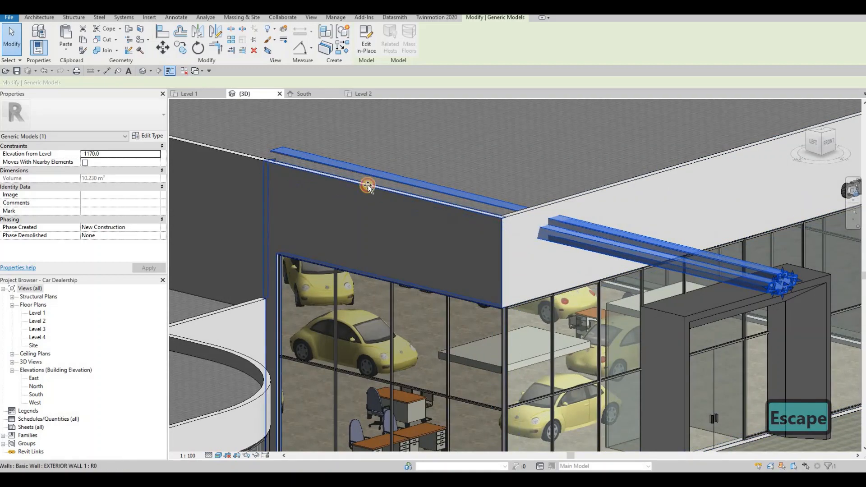
pyautogui.moveTo(530, 225)
pyautogui.mouseDown()
pyautogui.moveTo(501, 222)
pyautogui.moveTo(542, 231)
pyautogui.mouseUp()
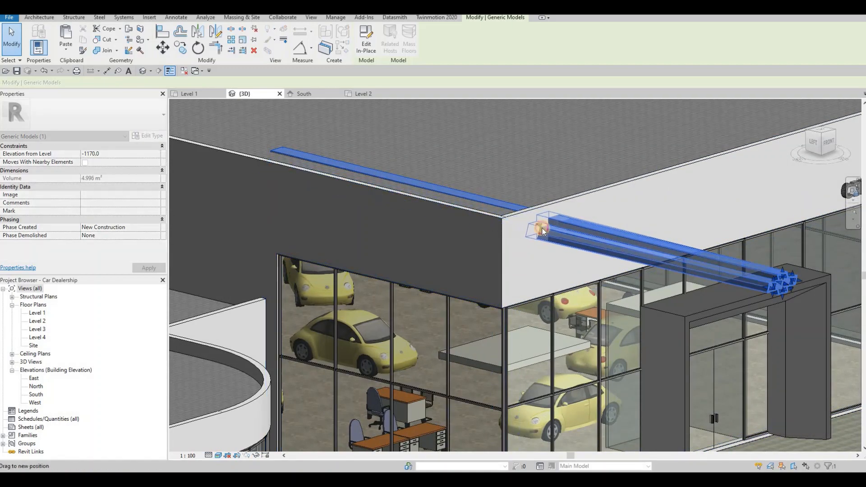
pyautogui.scroll(5, 534, 232)
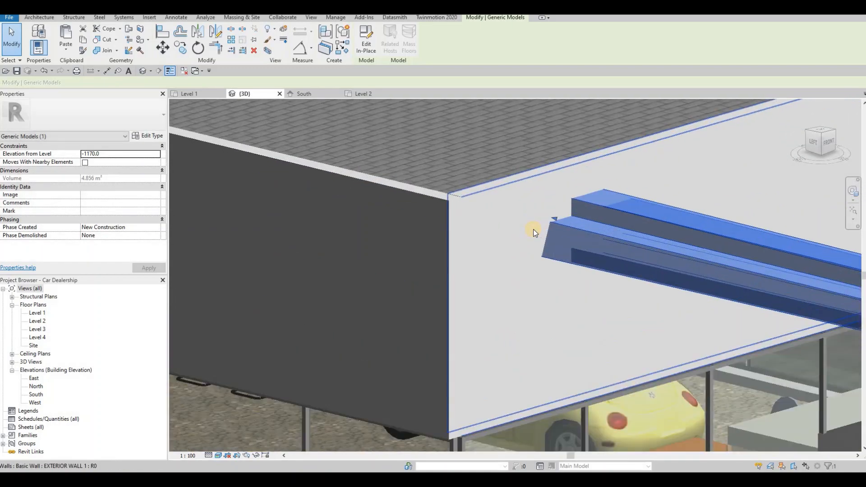
# - Try to align the rear end of the stretched bowtie copy with the used car building's front wall face
pyautogui.press('Escape')
pyautogui.press('Escape')
pyautogui.press('a')
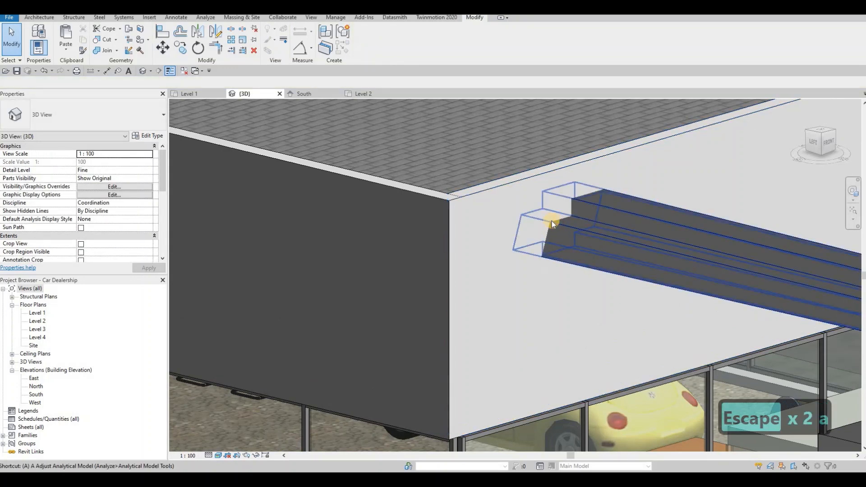
pyautogui.moveTo(571, 221); pyautogui.dragTo(591, 239)
pyautogui.press('Escape')
pyautogui.press('Escape')
pyautogui.press('Escape')
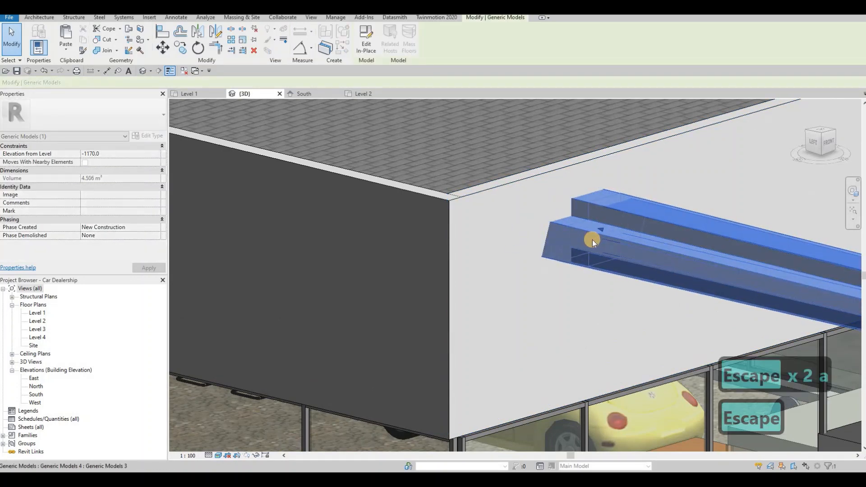
pyautogui.press('l')
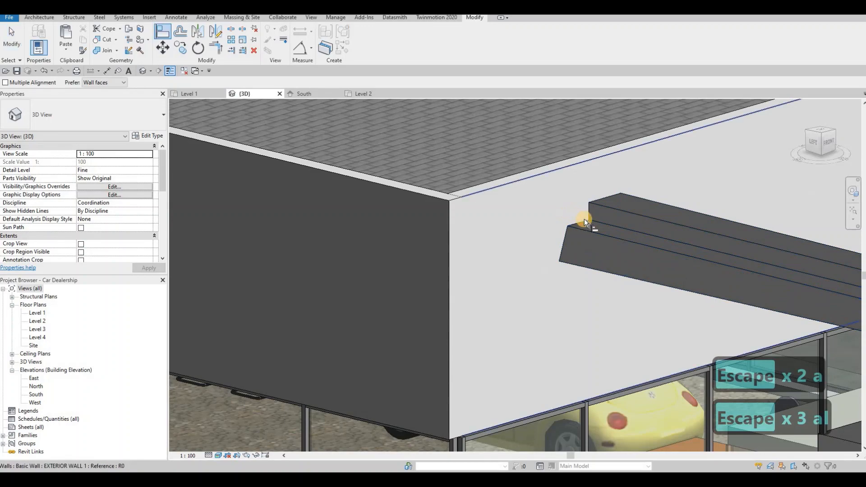
pyautogui.click(544, 244)
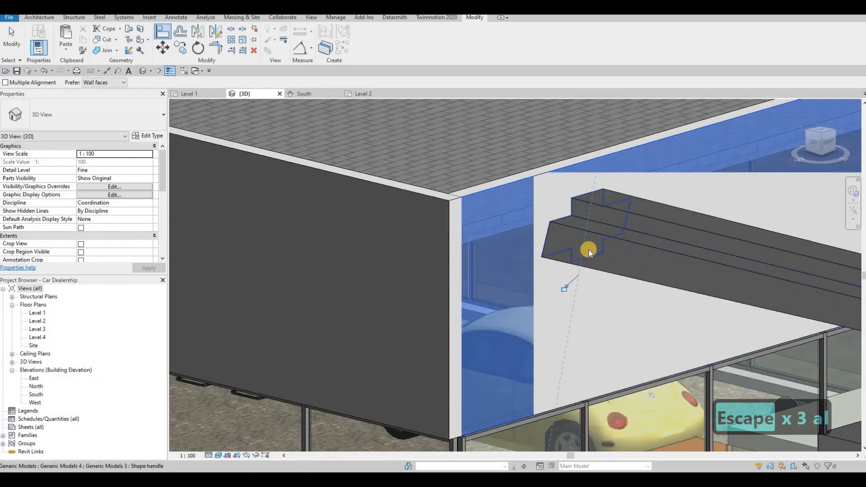
pyautogui.press('Escape')
pyautogui.press('Escape')
# - Delete the stretched bowtie copy from the used car building's front wall
pyautogui.scroll(-5, 605, 275)
pyautogui.scroll(-4, 699, 278)
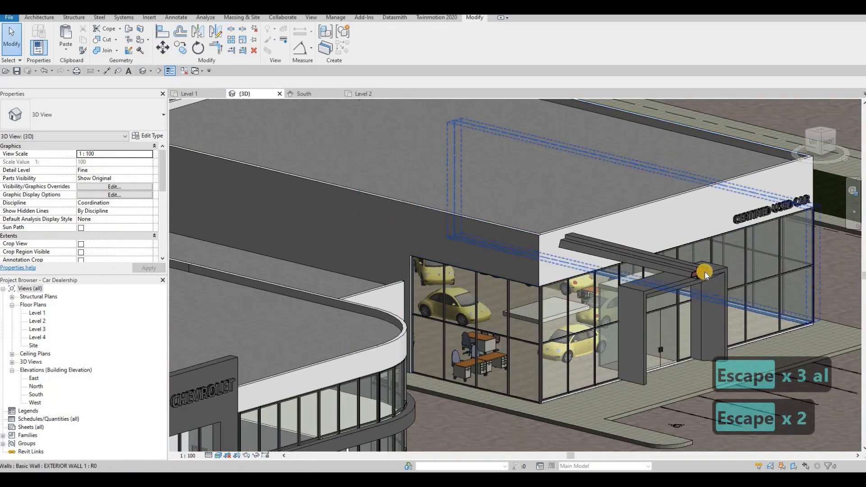
pyautogui.scroll(5, 684, 257)
pyautogui.click(684, 256)
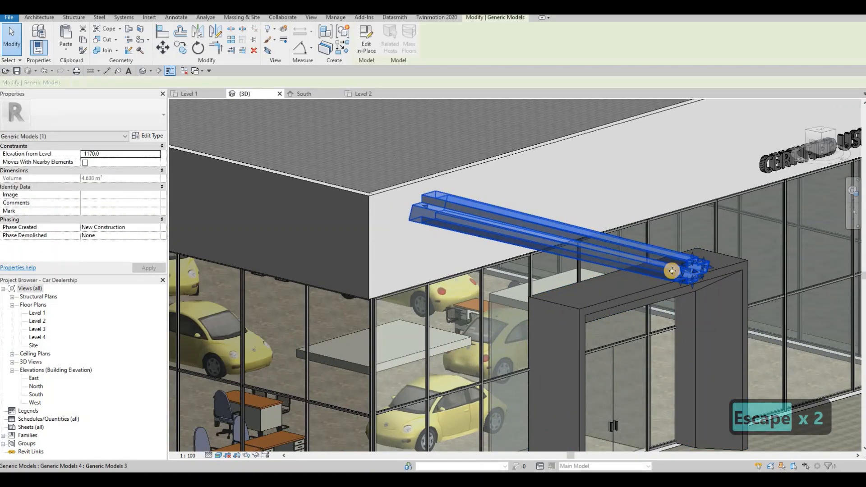
pyautogui.keyDown('shift'); pyautogui.moveTo(733, 253); pyautogui.dragTo(729, 251, button='middle'); pyautogui.keyUp('shift')
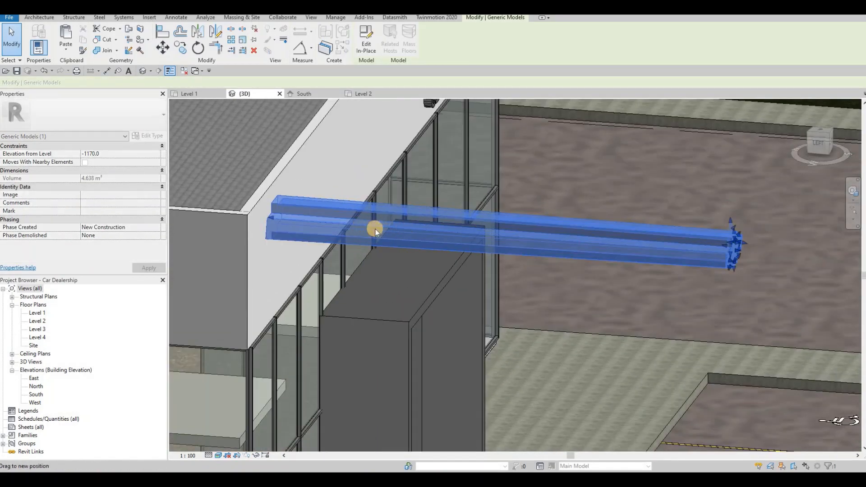
pyautogui.press('Escape')
pyautogui.press('Escape')
pyautogui.click(476, 234)
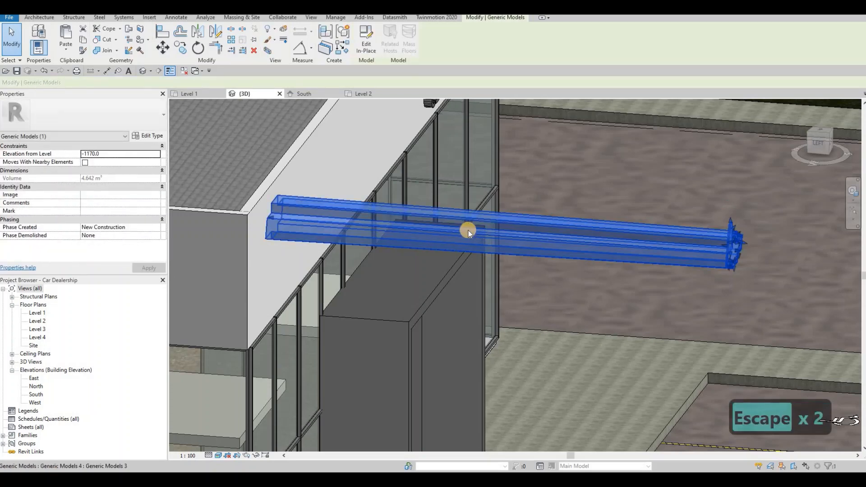
pyautogui.press('Delete')
pyautogui.keyDown('shift'); pyautogui.moveTo(404, 269); pyautogui.dragTo(336, 241, button='middle'); pyautogui.keyUp('shift')
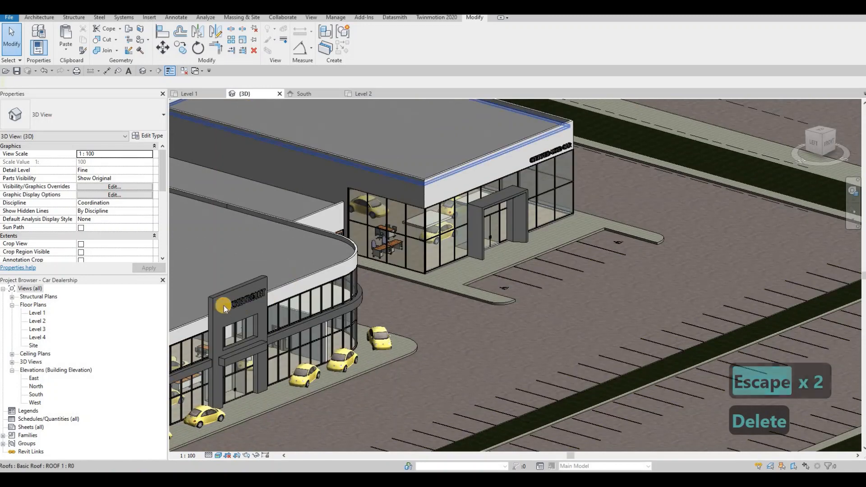
# - Open the original bowtie logo on the entrance wall for in-place editing
pyautogui.click(223, 308)
pyautogui.click(257, 167)
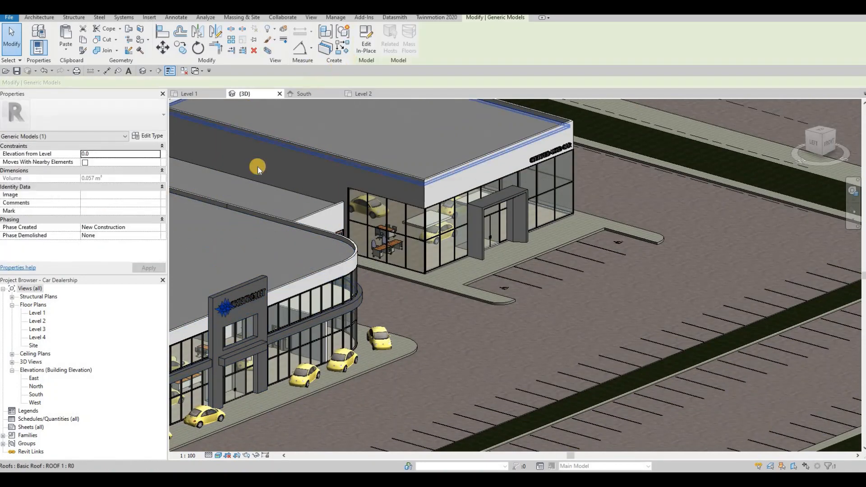
pyautogui.click(361, 43)
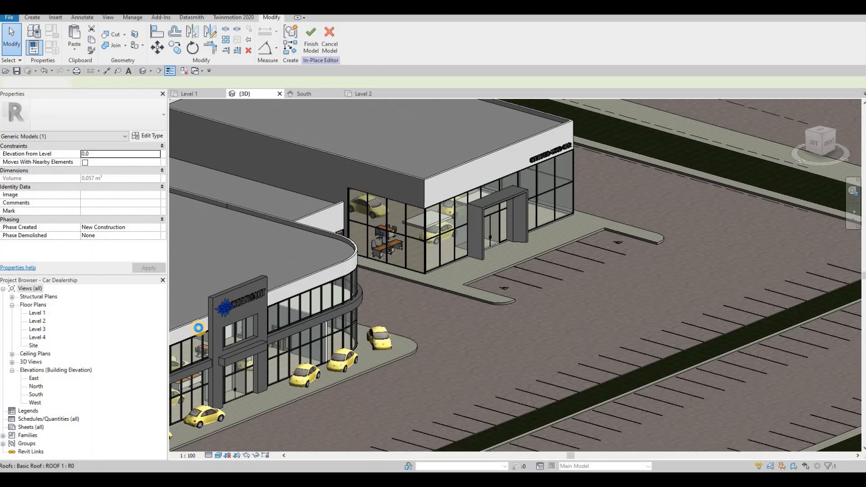
# - Copy all the bowtie's forms, including its void, to a spot just below the original within the in-place model
pyautogui.scroll(5, 237, 301)
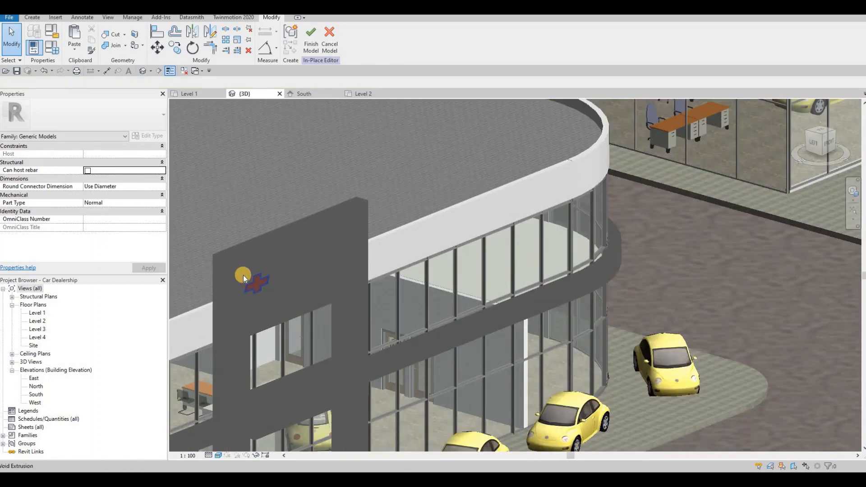
pyautogui.click(255, 279)
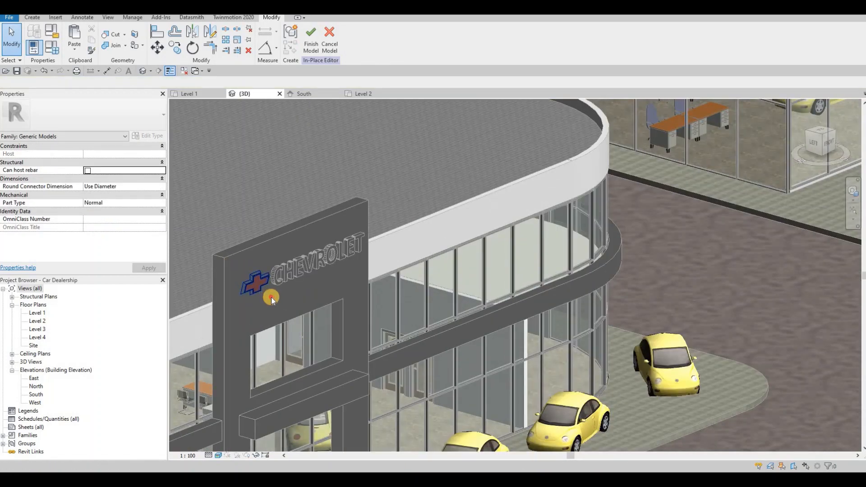
pyautogui.click(270, 297)
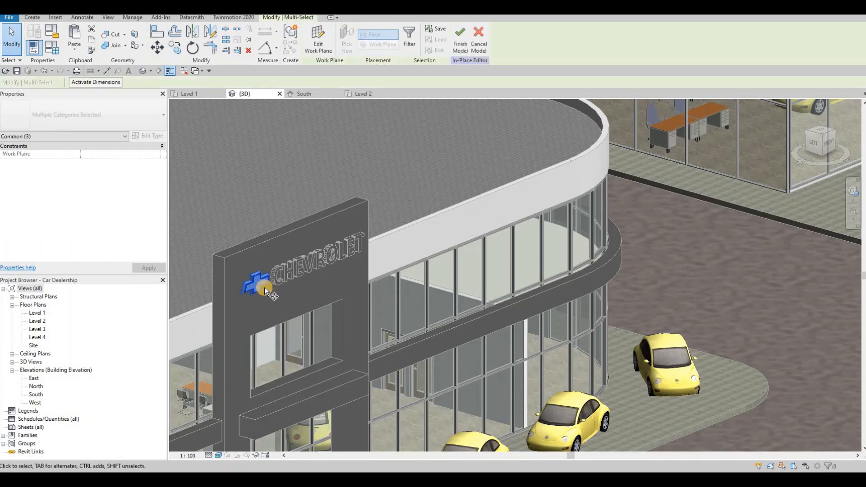
pyautogui.press('c')
pyautogui.press('o')
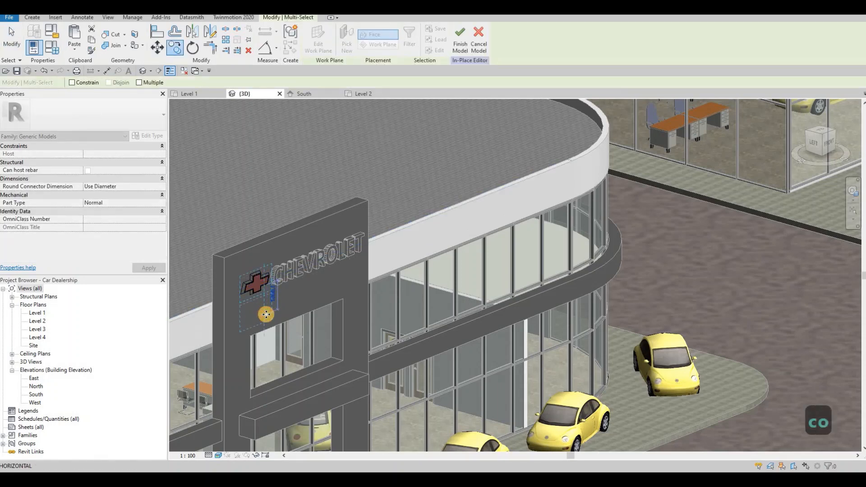
pyautogui.click(266, 314)
pyautogui.press('Escape')
pyautogui.press('Escape')
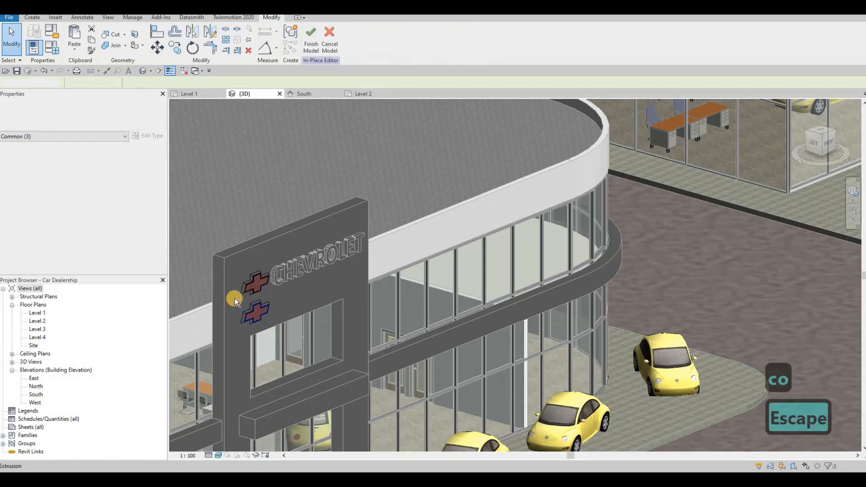
# - Assign the copied bowtie forms a new work plane by picking the used car building's front wall face
pyautogui.moveTo(233, 296); pyautogui.dragTo(281, 327)
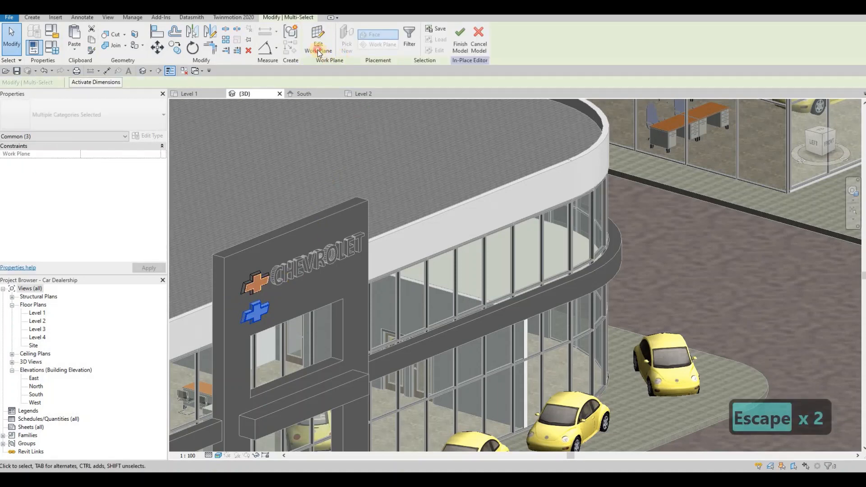
pyautogui.click(317, 49)
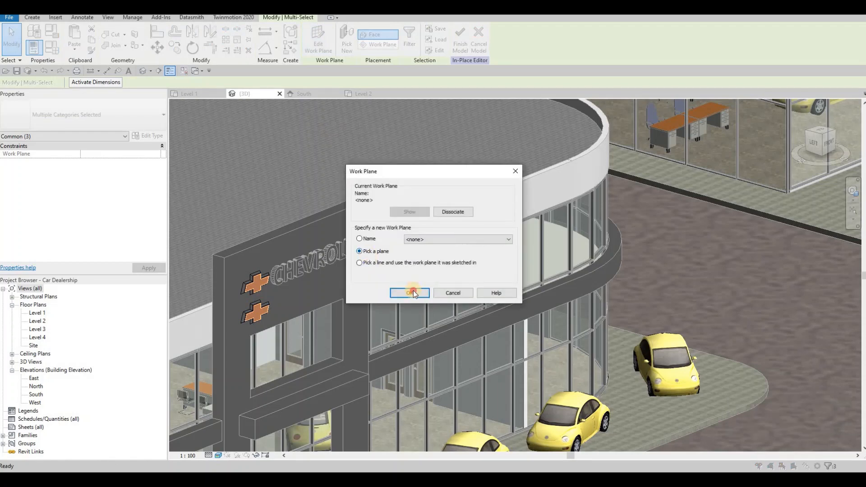
pyautogui.moveTo(676, 136); pyautogui.dragTo(509, 251, button='middle')
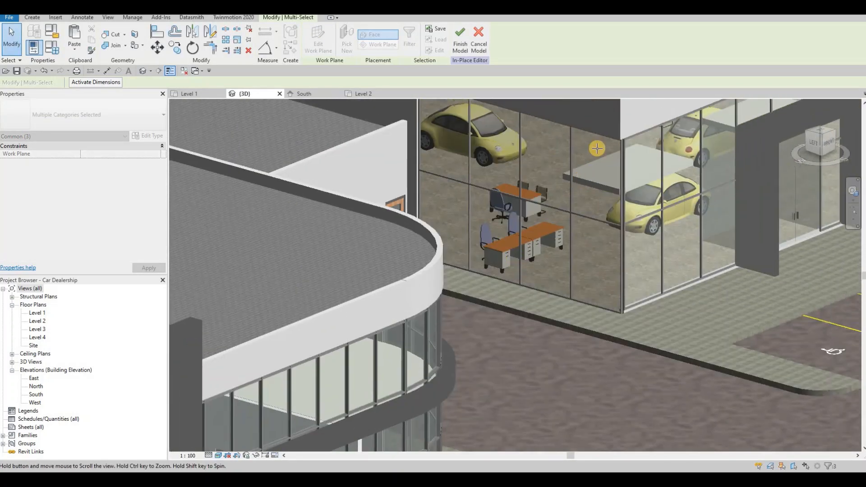
pyautogui.moveTo(599, 145); pyautogui.dragTo(518, 199, button='middle')
pyautogui.click(605, 136)
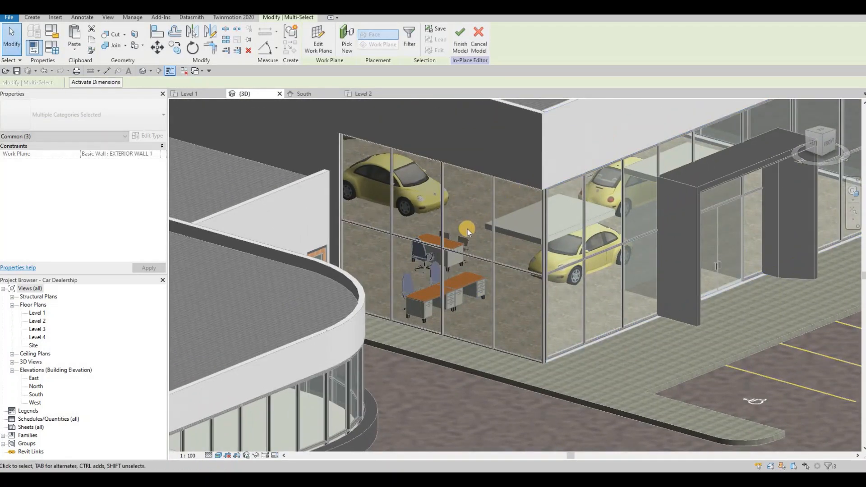
# - Move the rehosted bowtie forms onto the used car building's front wall above its entrance and finish the in-place model
pyautogui.scroll(-3, 468, 229)
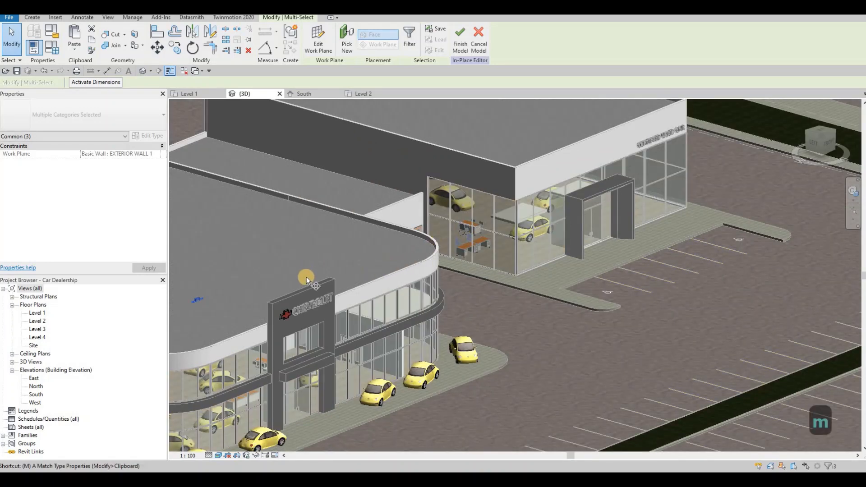
pyautogui.press('v')
pyautogui.click(201, 299)
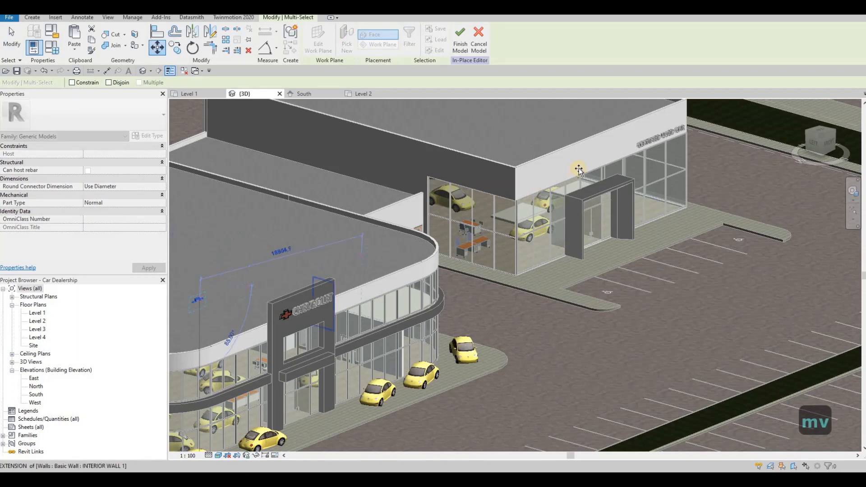
pyautogui.click(588, 199)
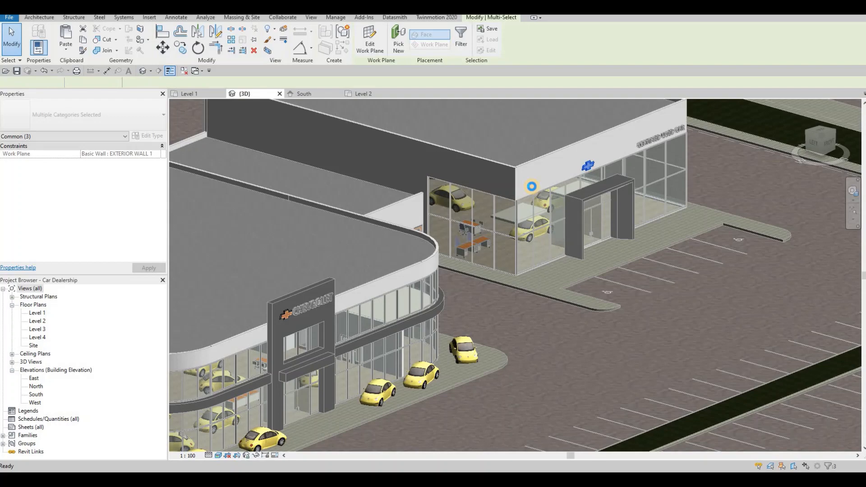
pyautogui.press('Escape')
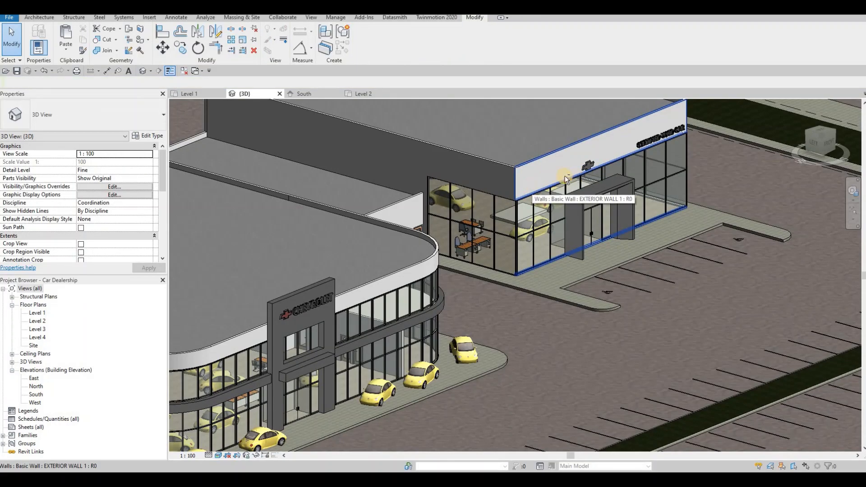
# - In the South elevation, nudge the entrance wall's bowtie and CHEVROLET text together six increments to the left
pyautogui.scroll(5, 563, 163)
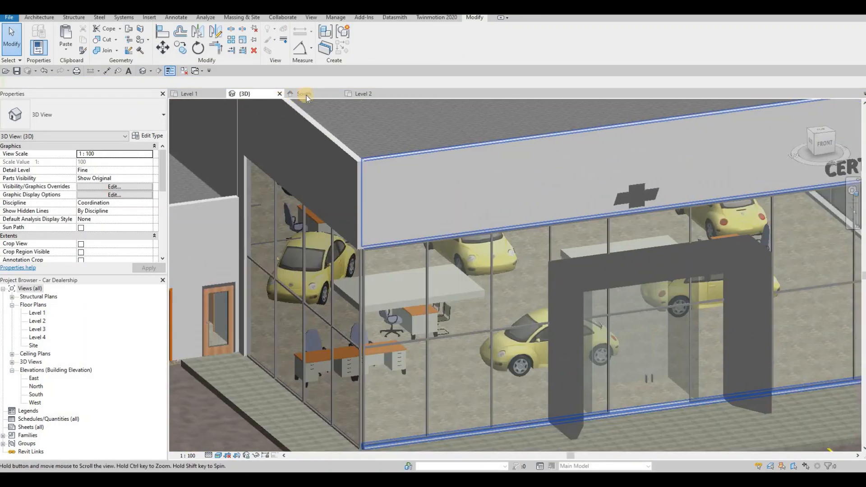
pyautogui.hotkey('ctrl', 'Tab')
pyautogui.scroll(-4, 415, 177)
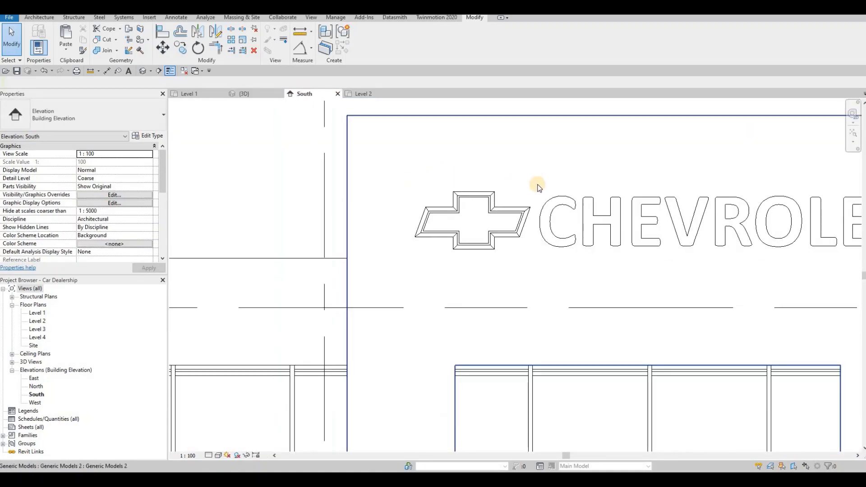
pyautogui.scroll(-1, 218, 164)
pyautogui.scroll(5, 221, 167)
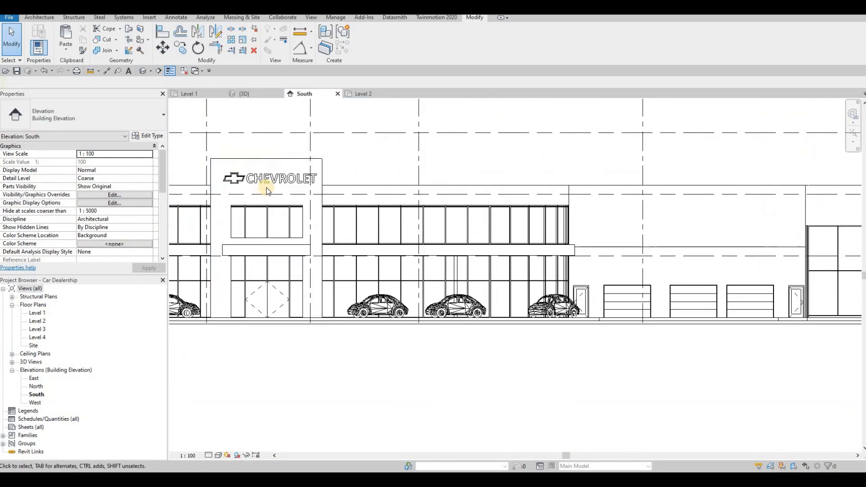
pyautogui.keyDown('ctrl'); pyautogui.click(324, 195); pyautogui.keyUp('ctrl')
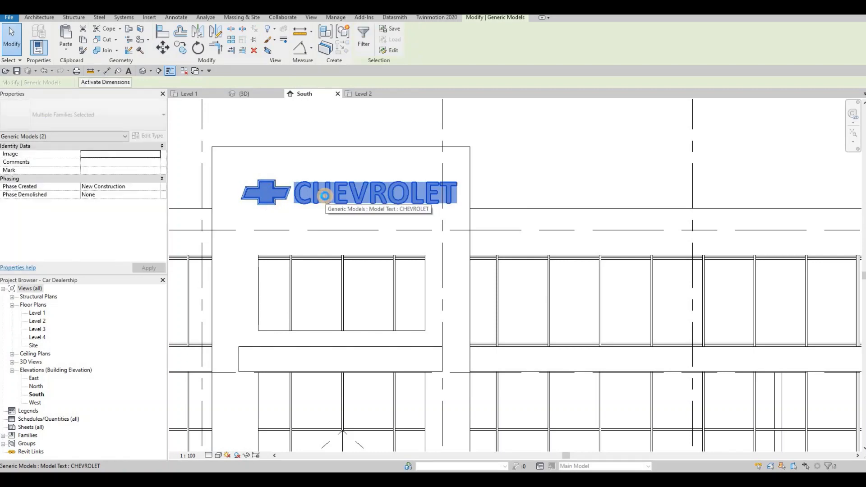
pyautogui.press('Left')
pyautogui.press('Left')
pyautogui.press('Left')
pyautogui.press('Left')
pyautogui.press('Left')
pyautogui.press('Left')
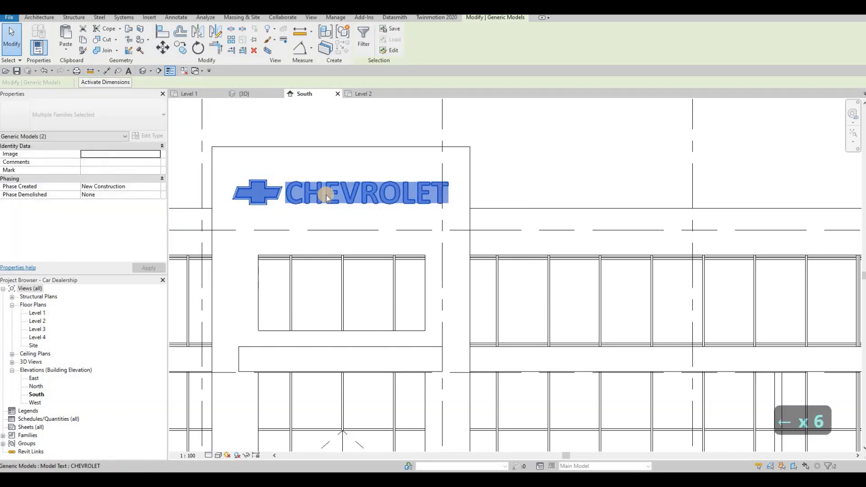
pyautogui.press('Escape')
# - Nudge the used car building's bowtie eight increments to the right above its entrance
pyautogui.scroll(-6, 508, 238)
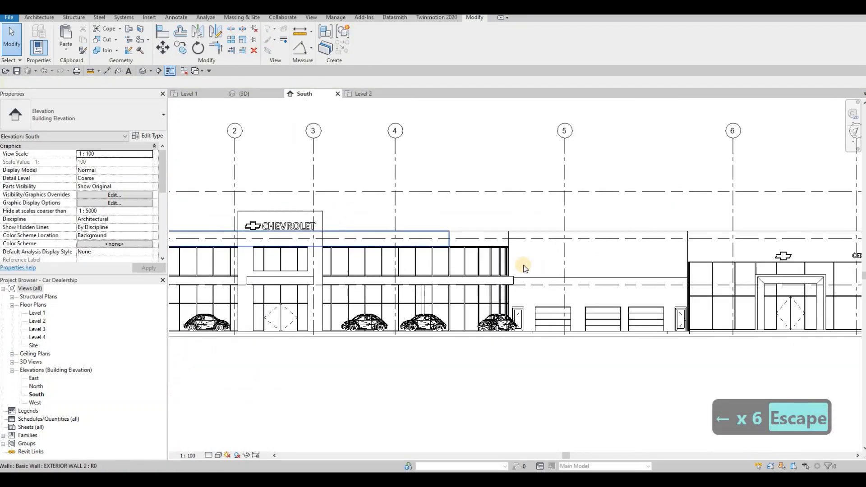
pyautogui.scroll(6, 584, 242)
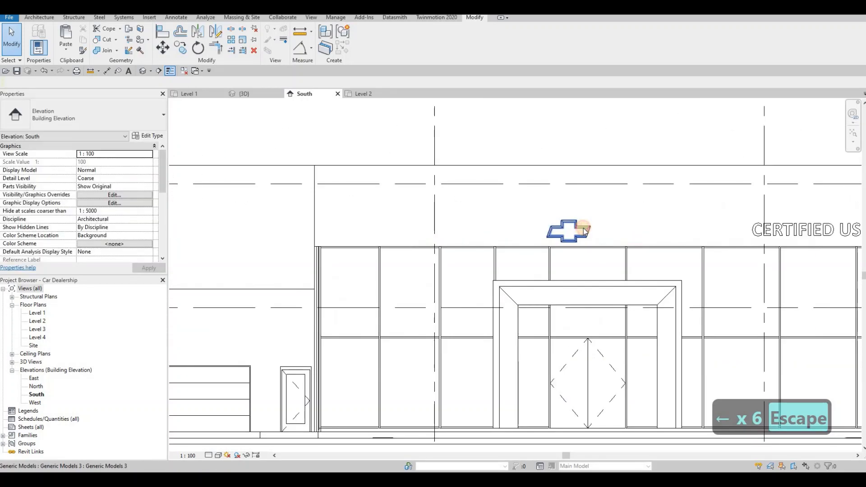
pyautogui.click(584, 231)
pyautogui.press('Right')
pyautogui.press('Right')
pyautogui.press('Right')
pyautogui.press('Right')
pyautogui.press('Right')
pyautogui.press('Right')
pyautogui.press('Right')
pyautogui.press('Right')
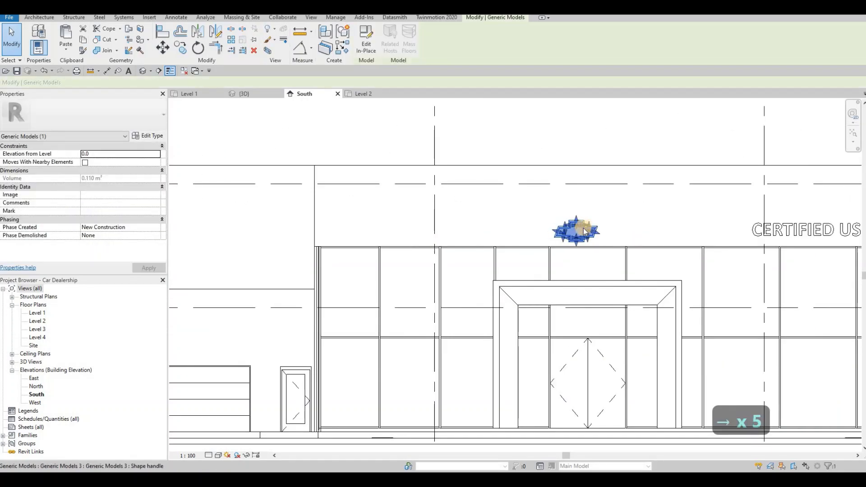
pyautogui.press('Escape')
pyautogui.press('Escape')
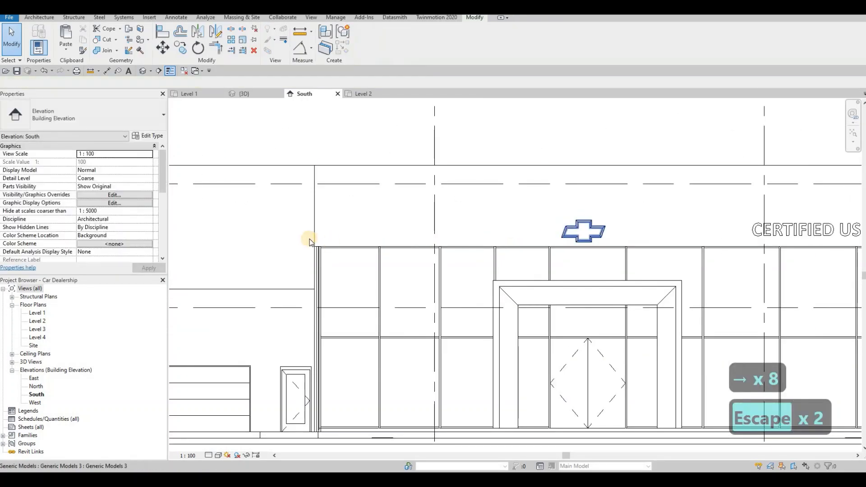
# - Copy the entrance wall's CHEVROLET model text to a spot just below the original
pyautogui.scroll(-3, 309, 239)
pyautogui.moveTo(250, 212); pyautogui.dragTo(373, 214, button='middle')
pyautogui.scroll(-1, 372, 215)
pyautogui.moveTo(180, 201); pyautogui.dragTo(318, 197, button='middle')
pyautogui.press('Escape')
pyautogui.click(316, 194)
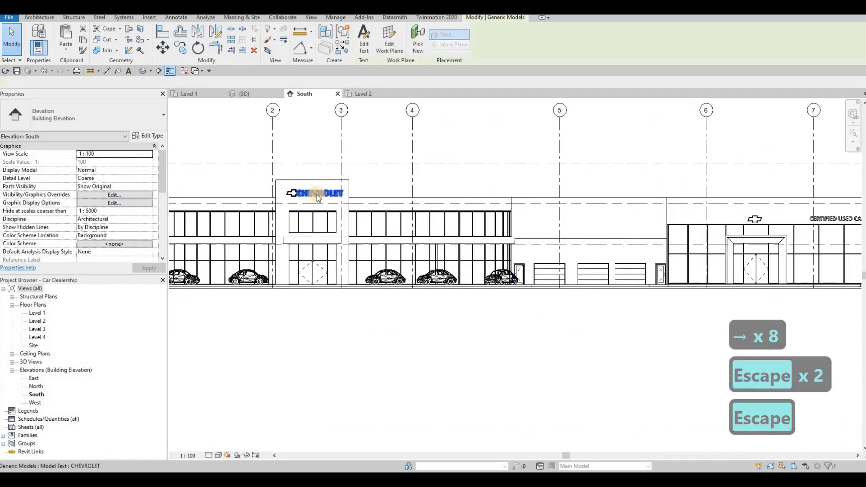
pyautogui.press('c')
pyautogui.press('o')
pyautogui.click(321, 193)
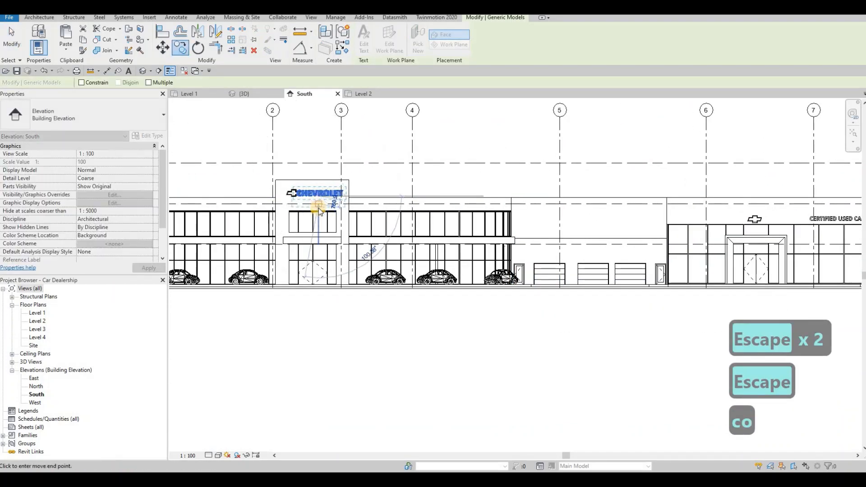
pyautogui.click(314, 207)
pyautogui.press('Escape')
pyautogui.press('Escape')
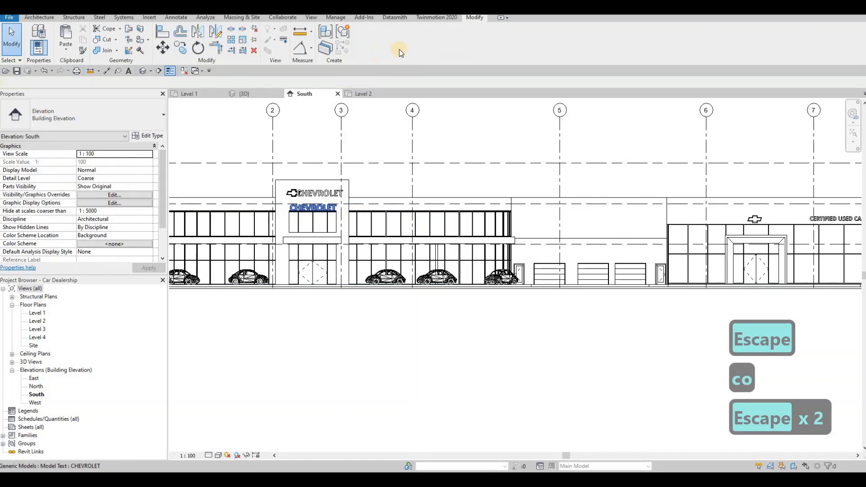
# - Rehost the copied CHEVROLET text onto the used car building's front wall, placing it directly above the CERTIFIED USED CAR text
pyautogui.click(313, 207)
pyautogui.scroll(4, 559, 198)
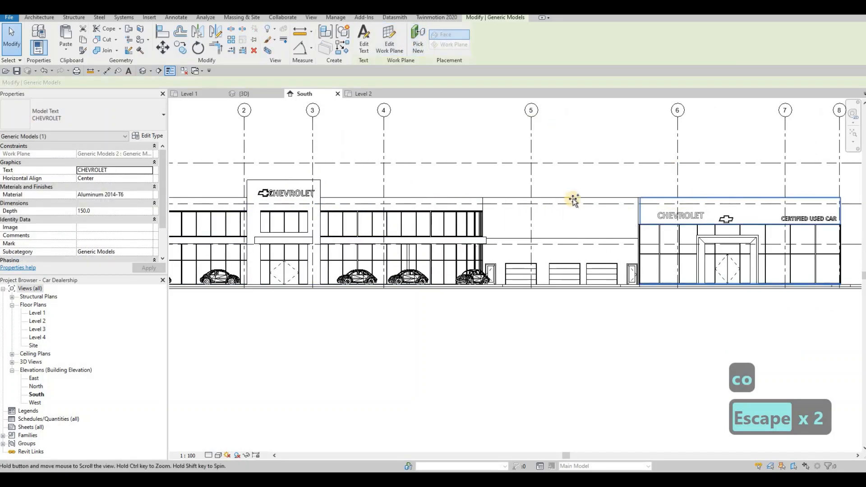
pyautogui.scroll(2, 559, 198)
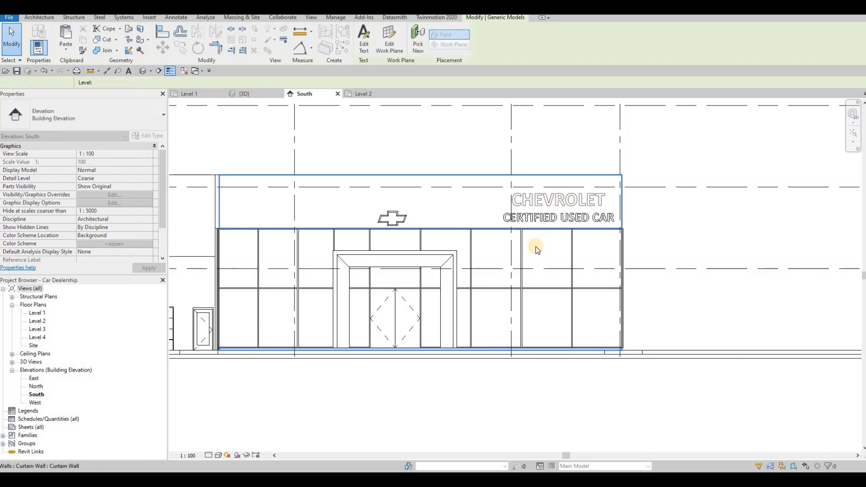
pyautogui.press('Escape')
pyautogui.press('Escape')
pyautogui.press('Escape')
pyautogui.scroll(-3, 496, 253)
pyautogui.scroll(2, 485, 260)
pyautogui.press('Escape')
pyautogui.scroll(-3, 481, 264)
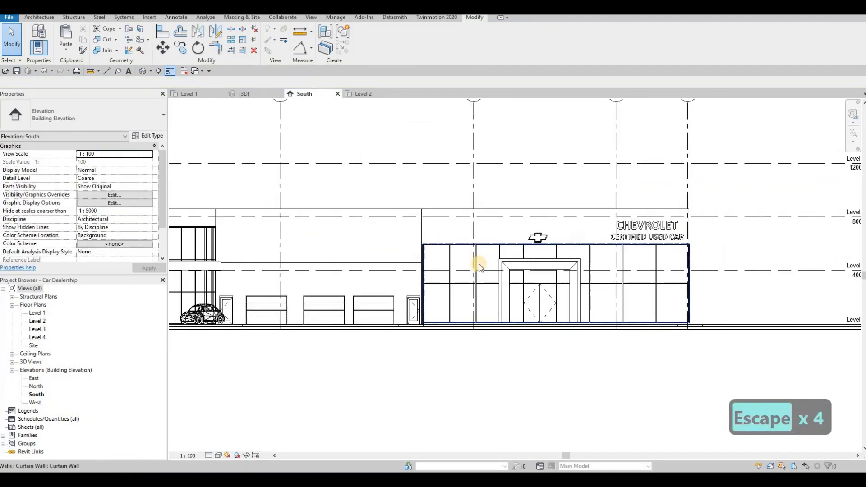
# - Check the type properties of the used car building's CHEVROLET model text, then close them
pyautogui.click(153, 136)
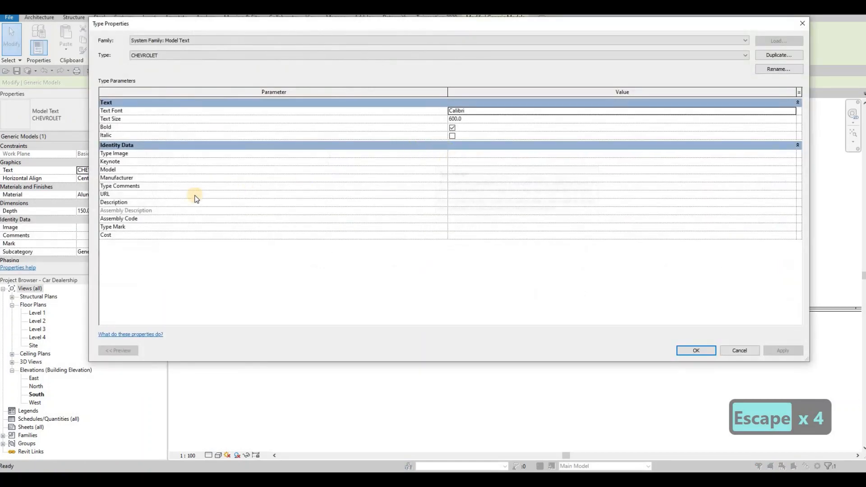
pyautogui.press('Escape')
pyautogui.press('Escape')
pyautogui.press('Escape')
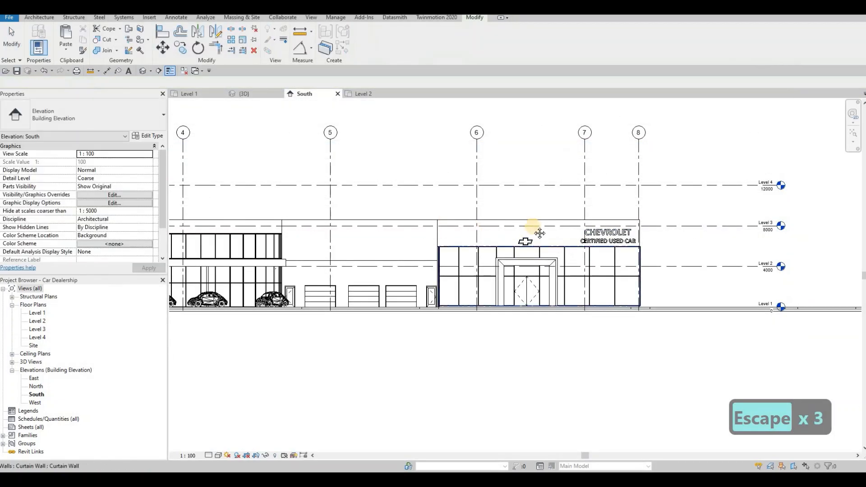
# - Review the finished signage on both buildings in the 3D view
pyautogui.moveTo(360, 185); pyautogui.dragTo(534, 189, button='middle')
pyautogui.scroll(-1, 534, 190)
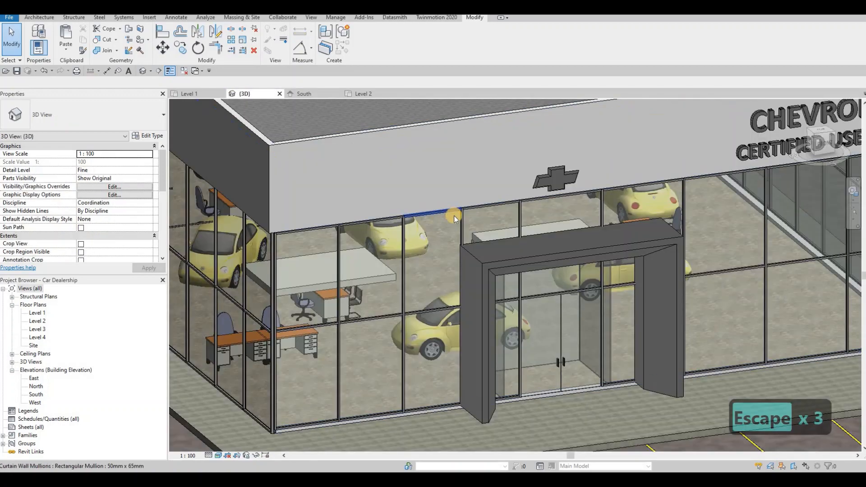
pyautogui.scroll(-4, 454, 216)
pyautogui.moveTo(323, 274); pyautogui.dragTo(493, 307, button='middle')
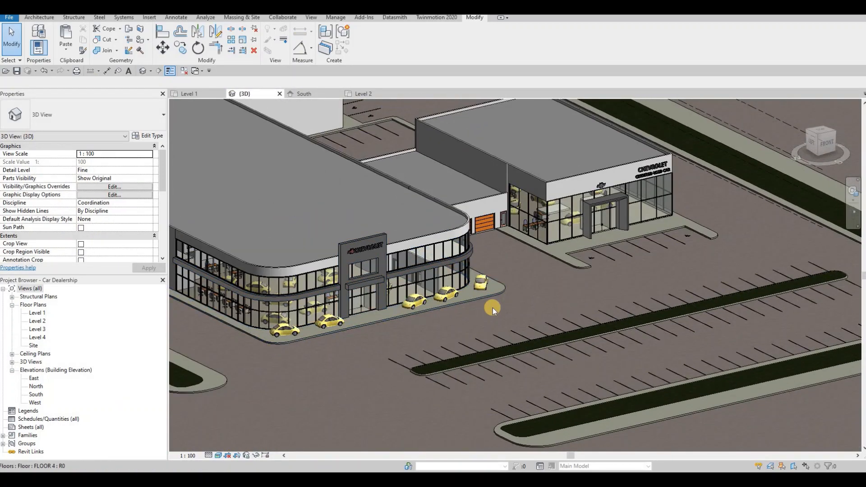